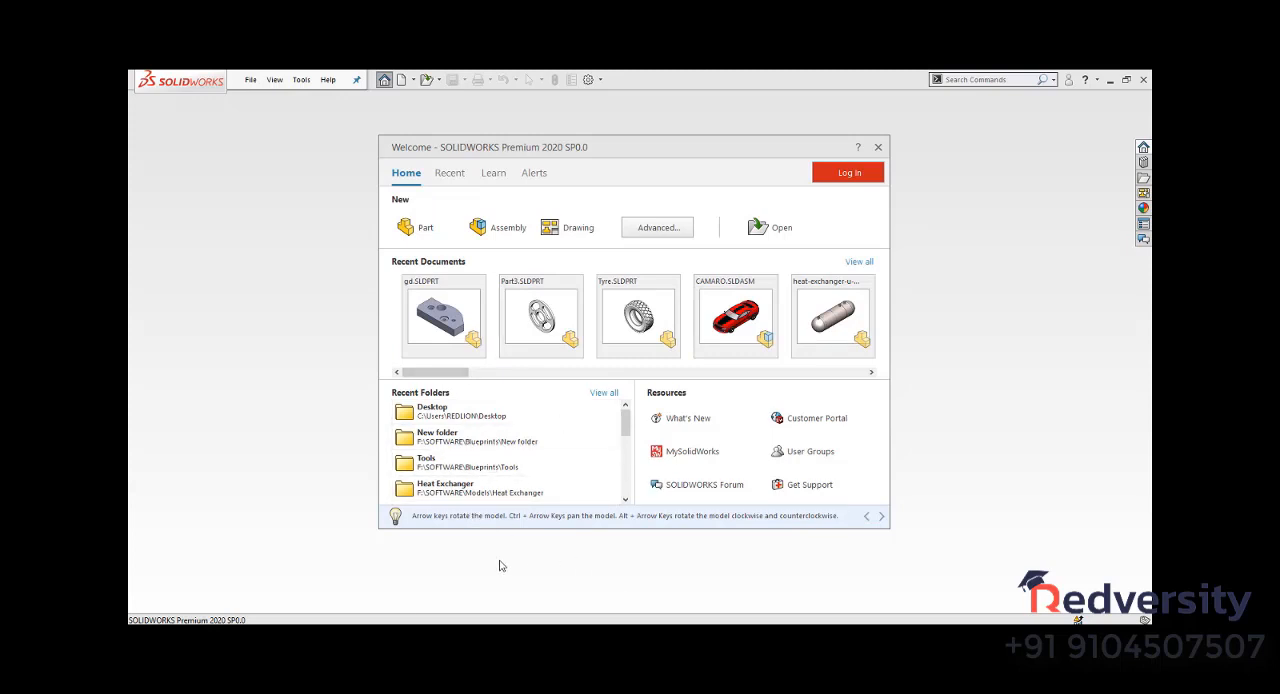
# - Dismiss the welcome window and create a new part document
pyautogui.press('Escape')
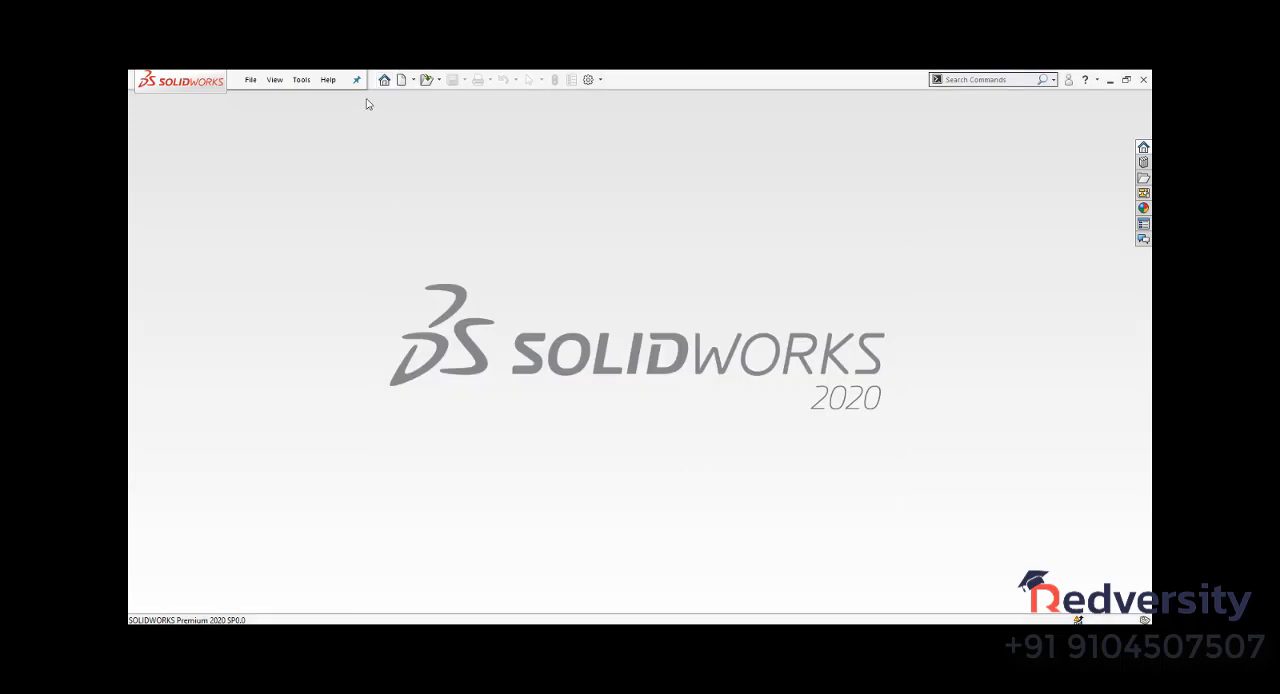
pyautogui.click(404, 84)
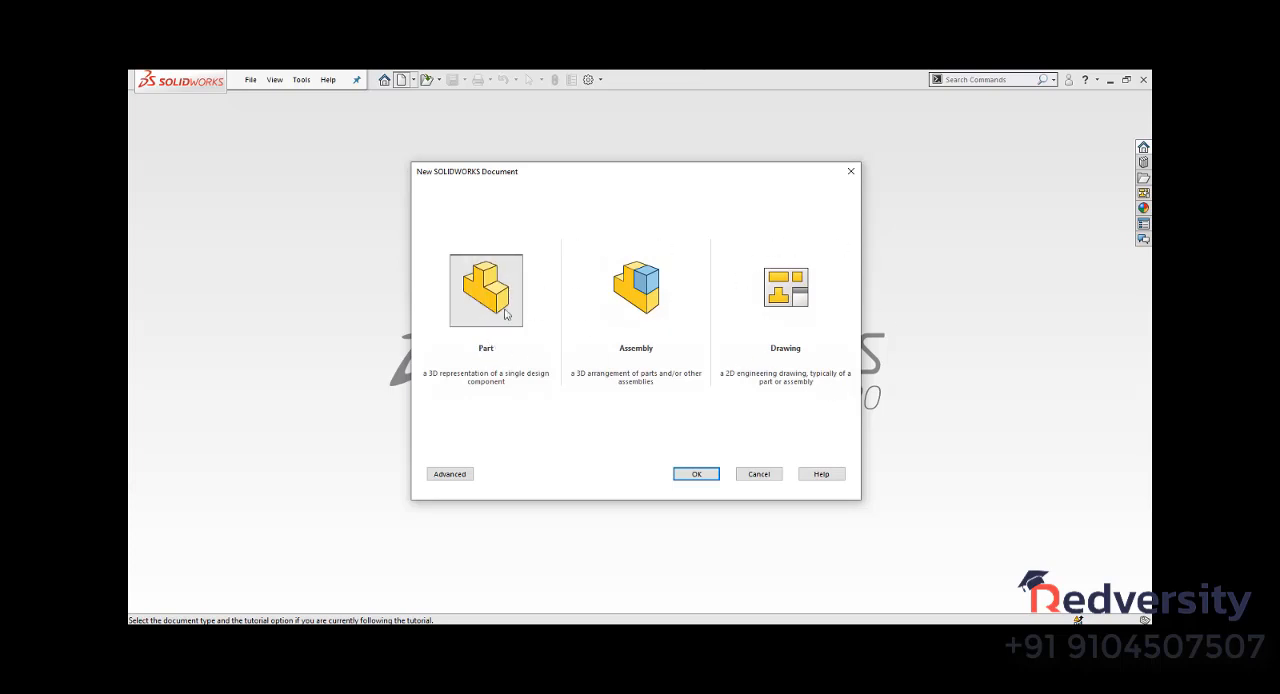
pyautogui.click(690, 478)
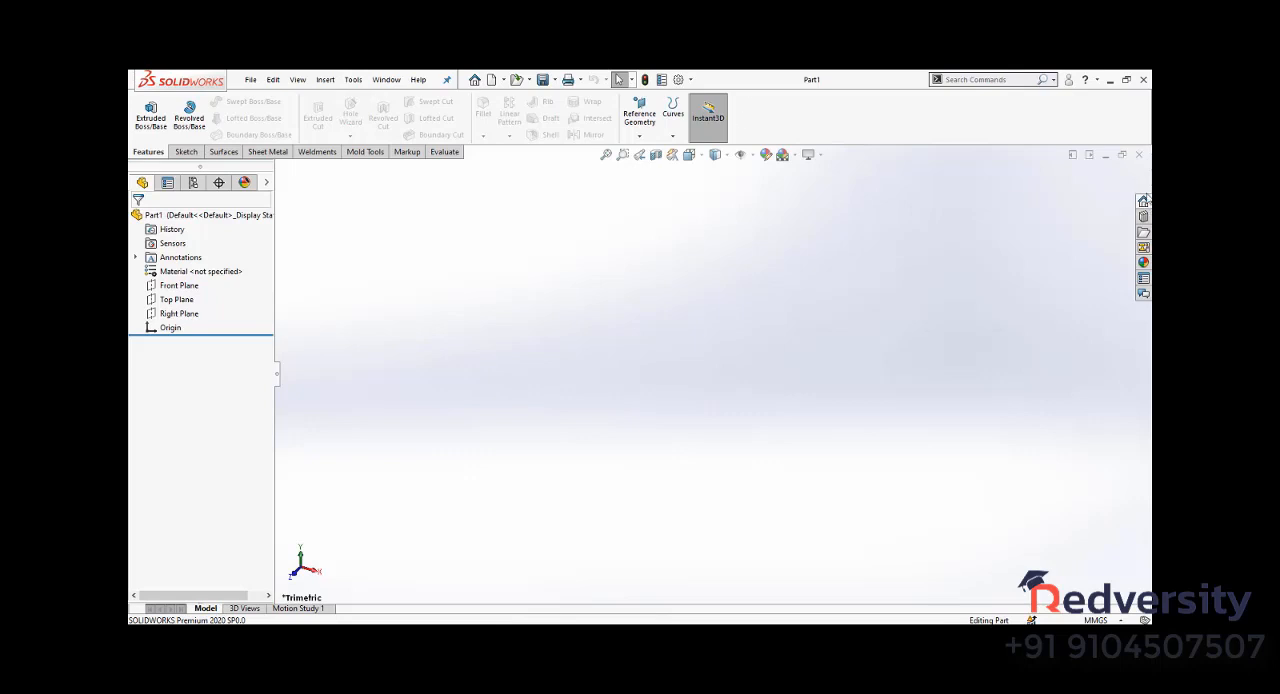
# - Review the commands available for features, sketching, surfaces, sheet metal, weldments and mold tools
pyautogui.click(1144, 201)
pyautogui.click(185, 152)
pyautogui.click(221, 152)
pyautogui.click(265, 152)
pyautogui.click(315, 152)
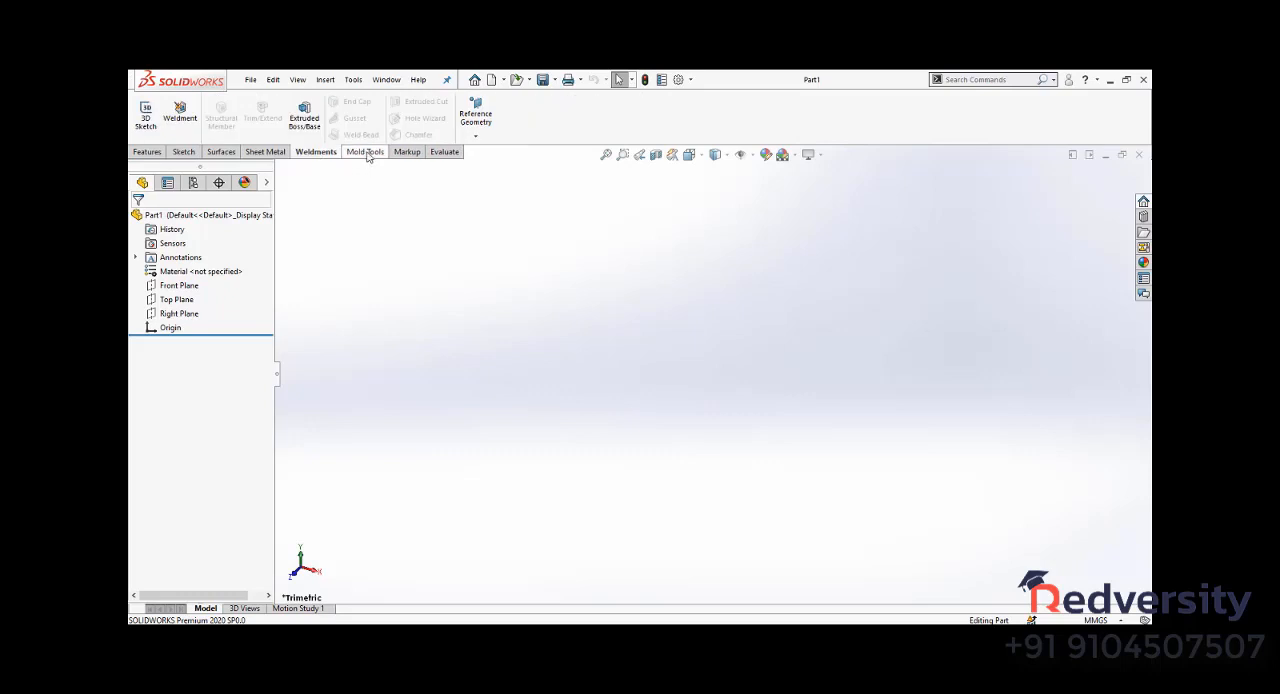
pyautogui.click(366, 152)
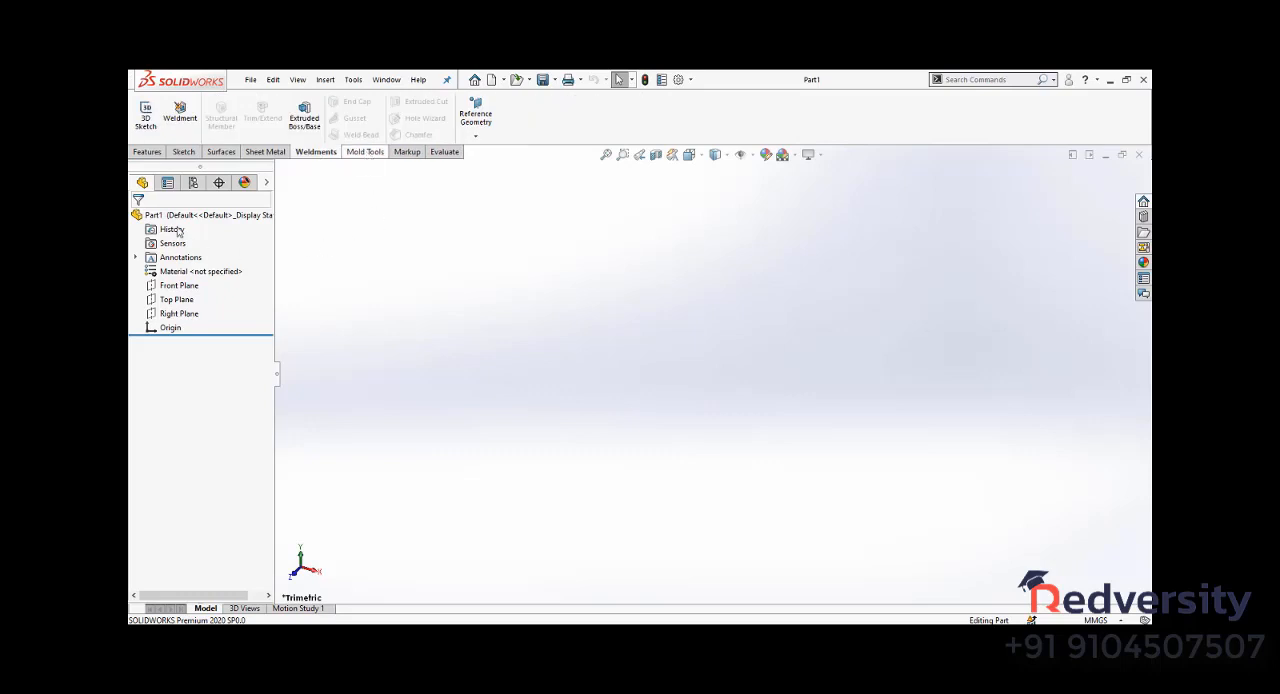
pyautogui.click(183, 153)
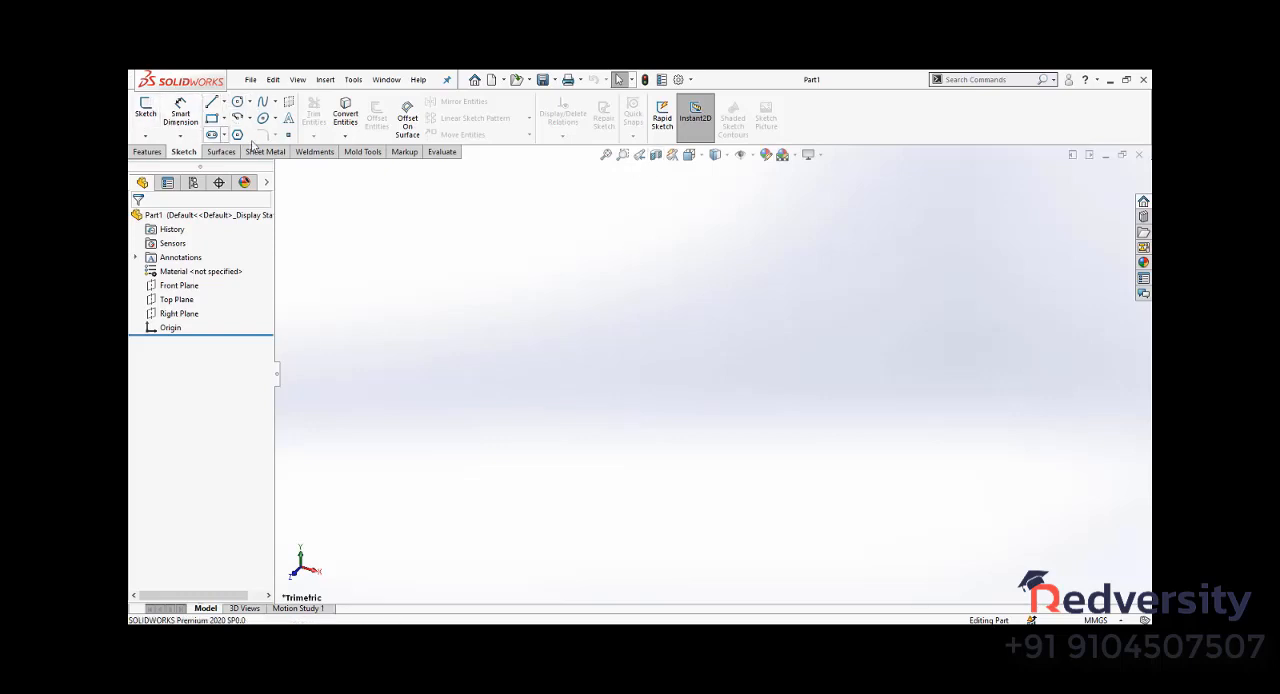
pyautogui.click(147, 152)
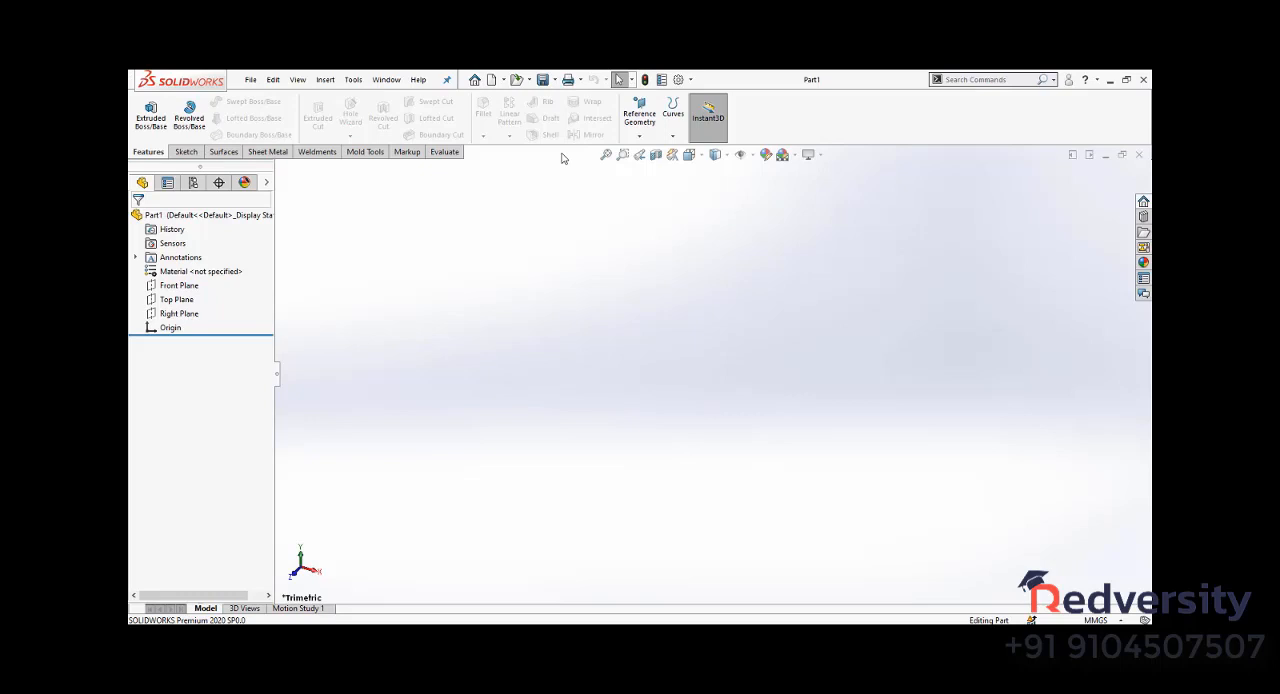
pyautogui.click(221, 156)
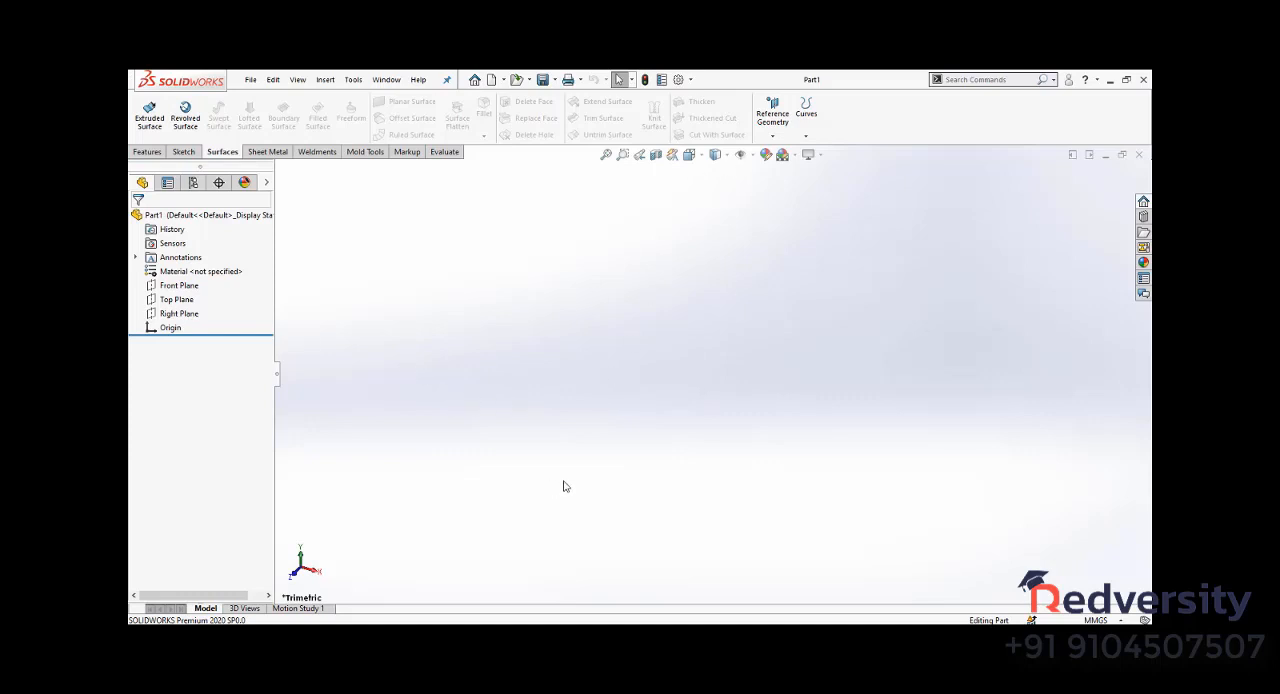
pyautogui.click(270, 155)
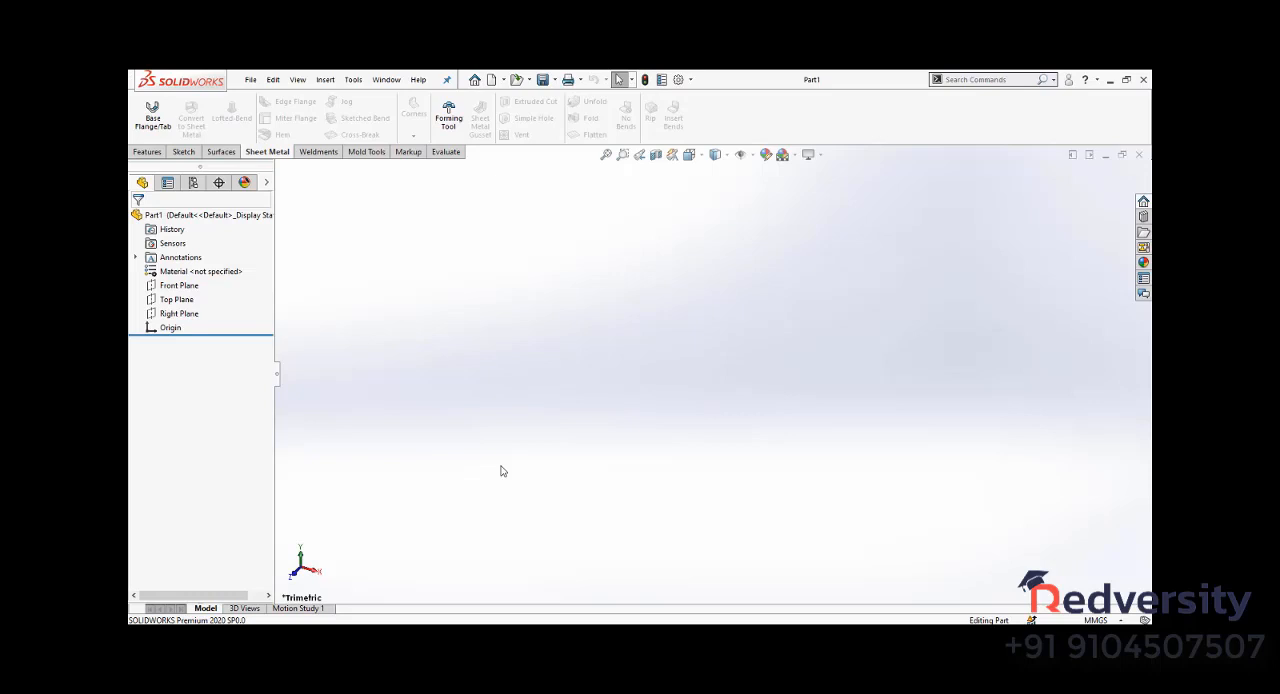
pyautogui.click(318, 152)
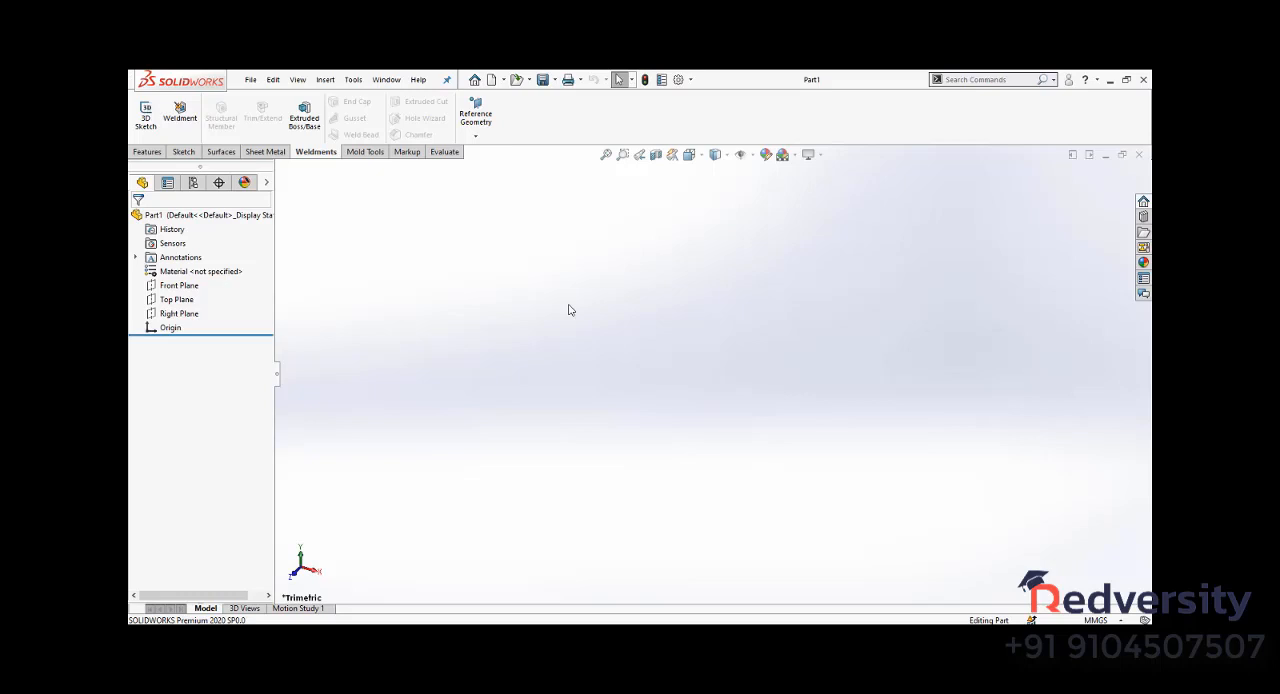
pyautogui.click(366, 152)
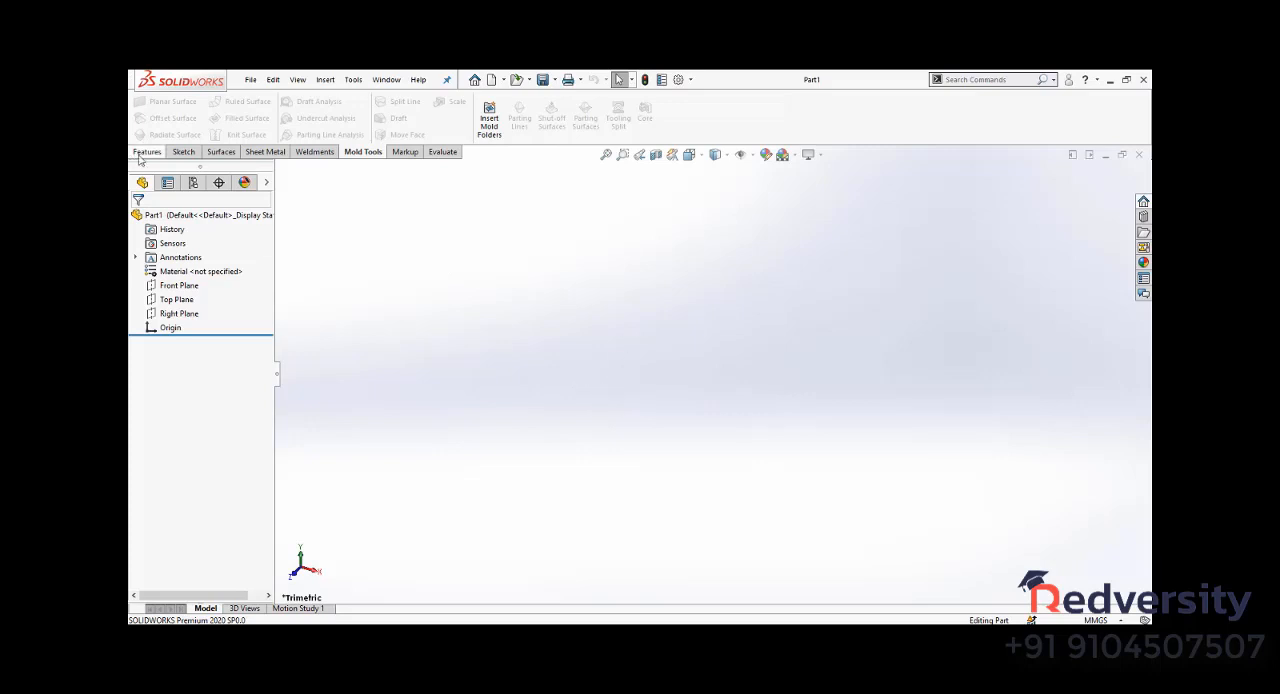
# - Examine the sketch tool variants, including the spline and circle types, and compare them with the feature and surface commands
pyautogui.click(183, 152)
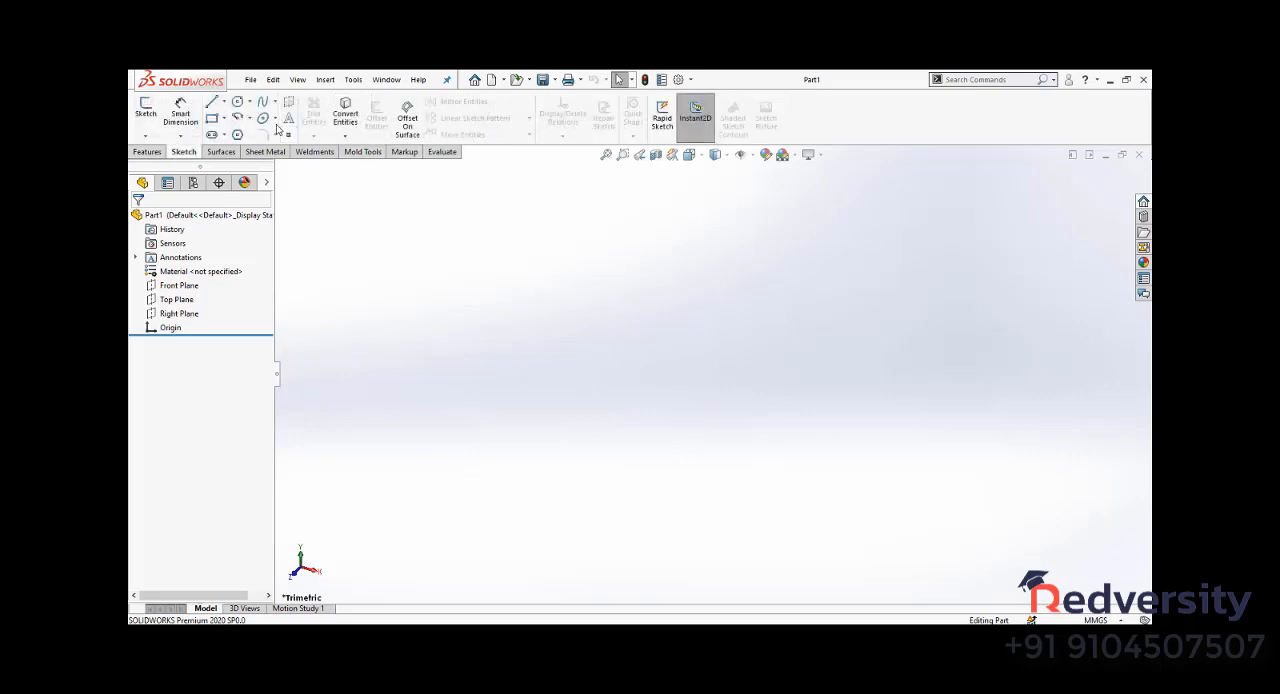
pyautogui.click(147, 137)
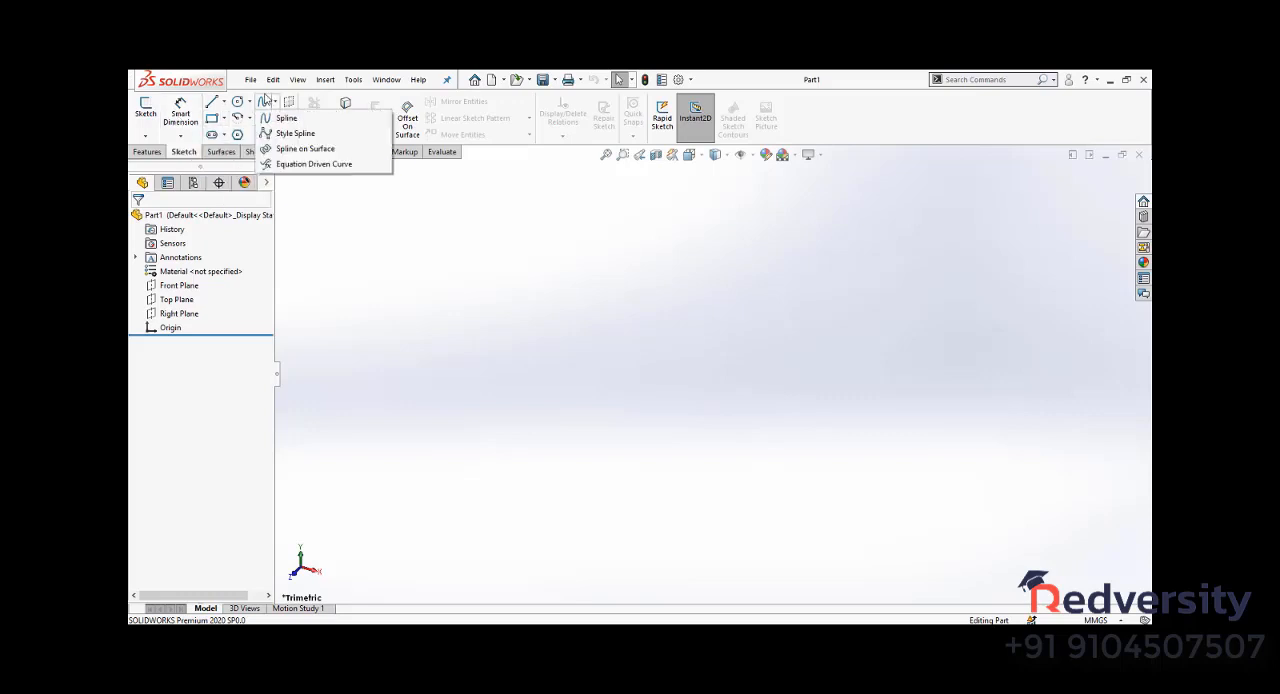
pyautogui.click(287, 136)
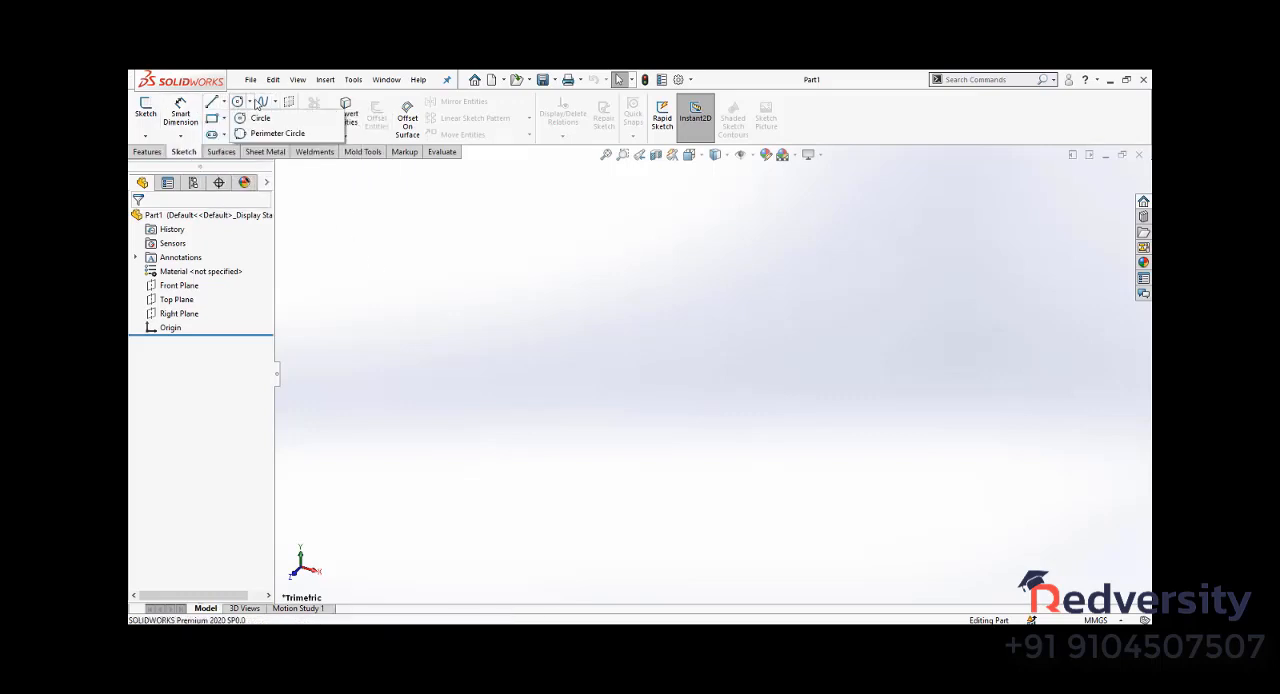
pyautogui.moveTo(224, 118)
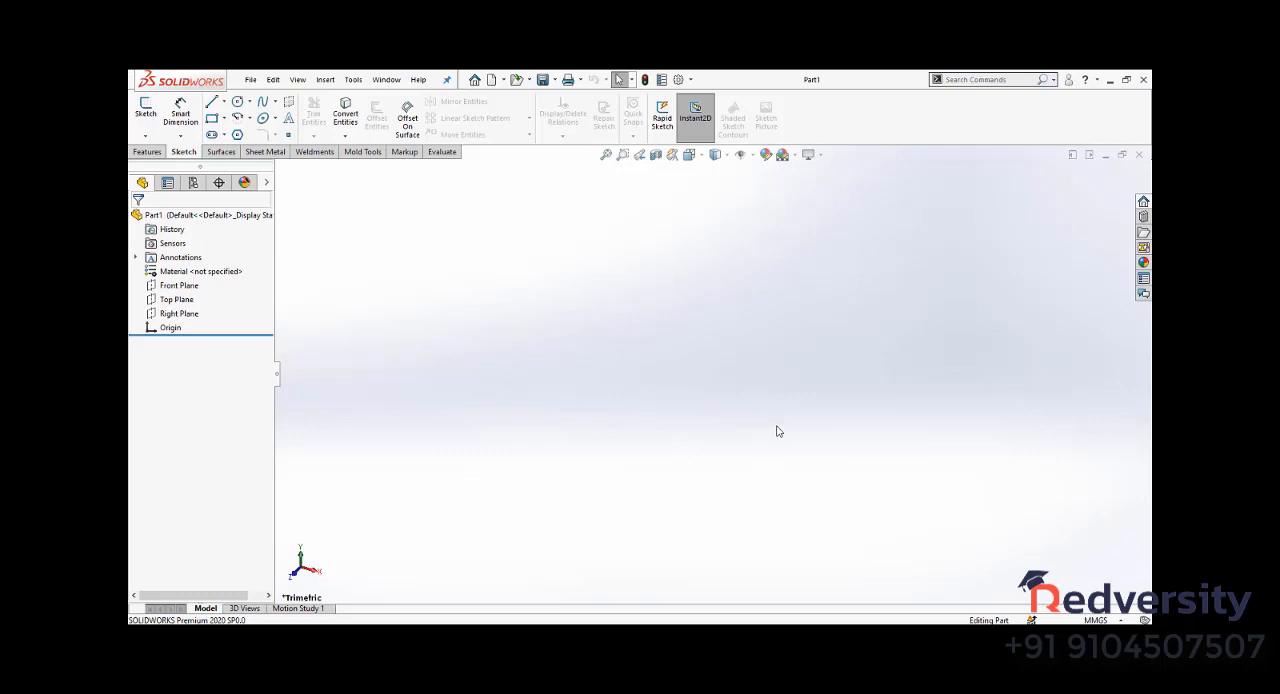
pyautogui.click(146, 152)
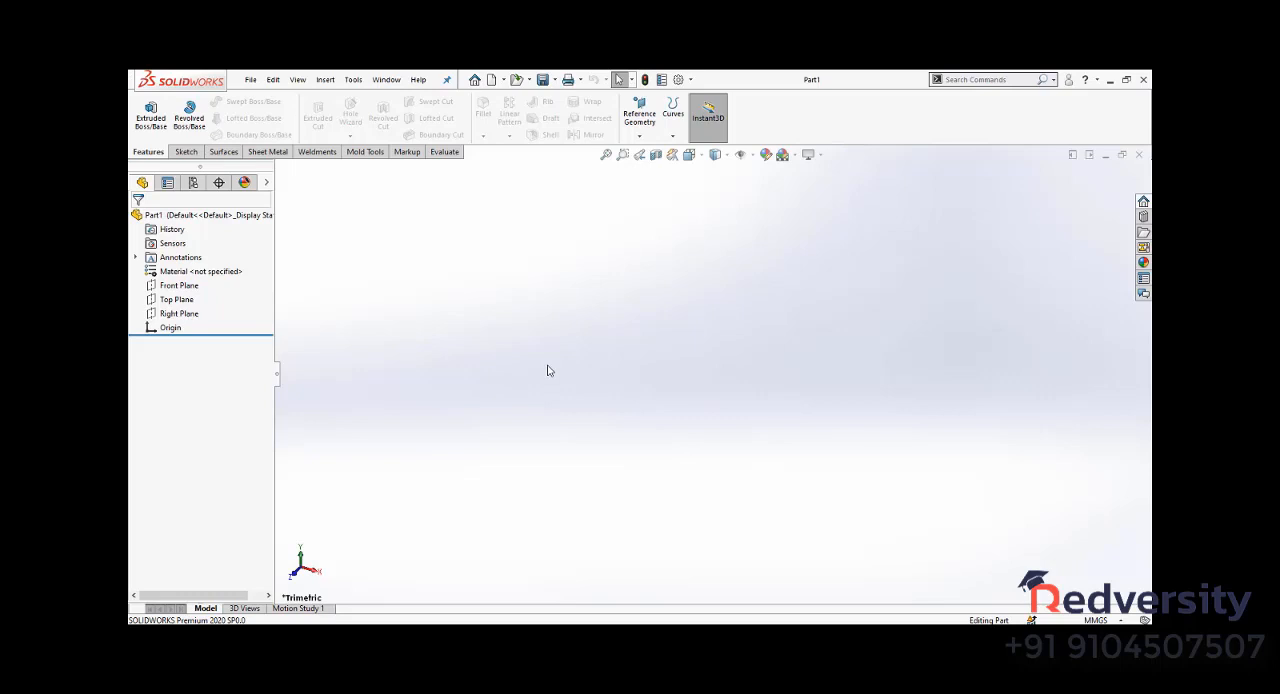
pyautogui.click(222, 155)
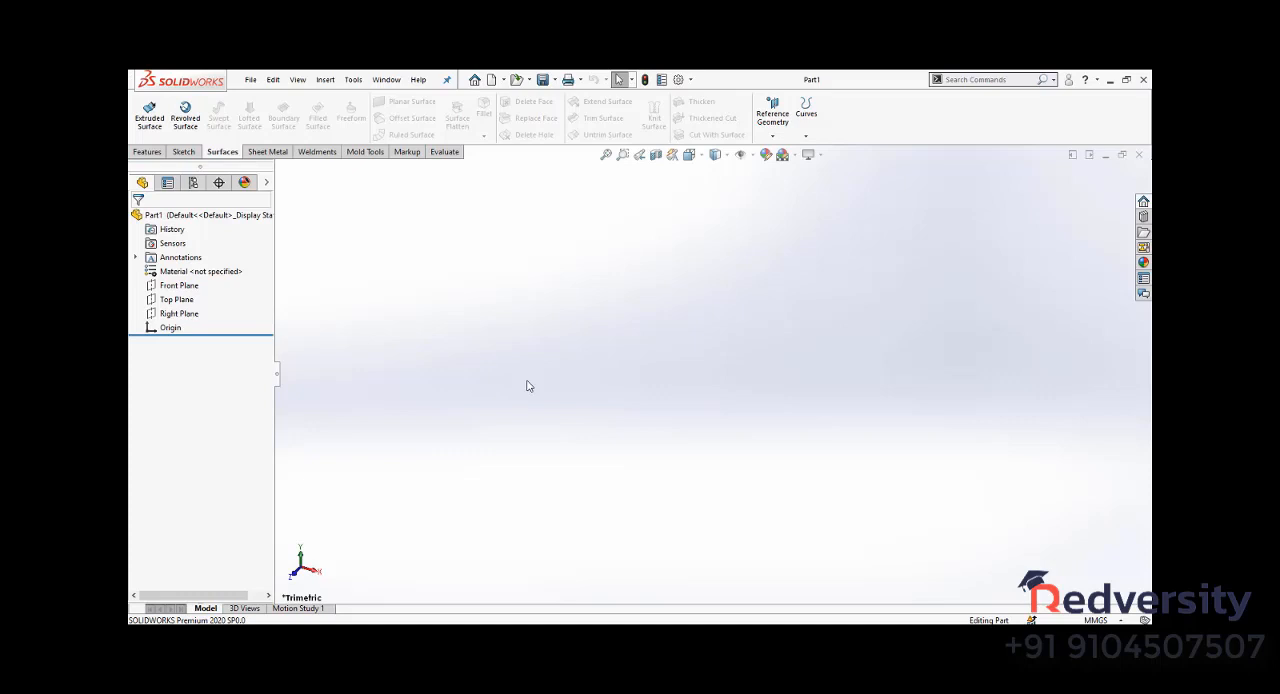
pyautogui.click(183, 152)
pyautogui.click(147, 152)
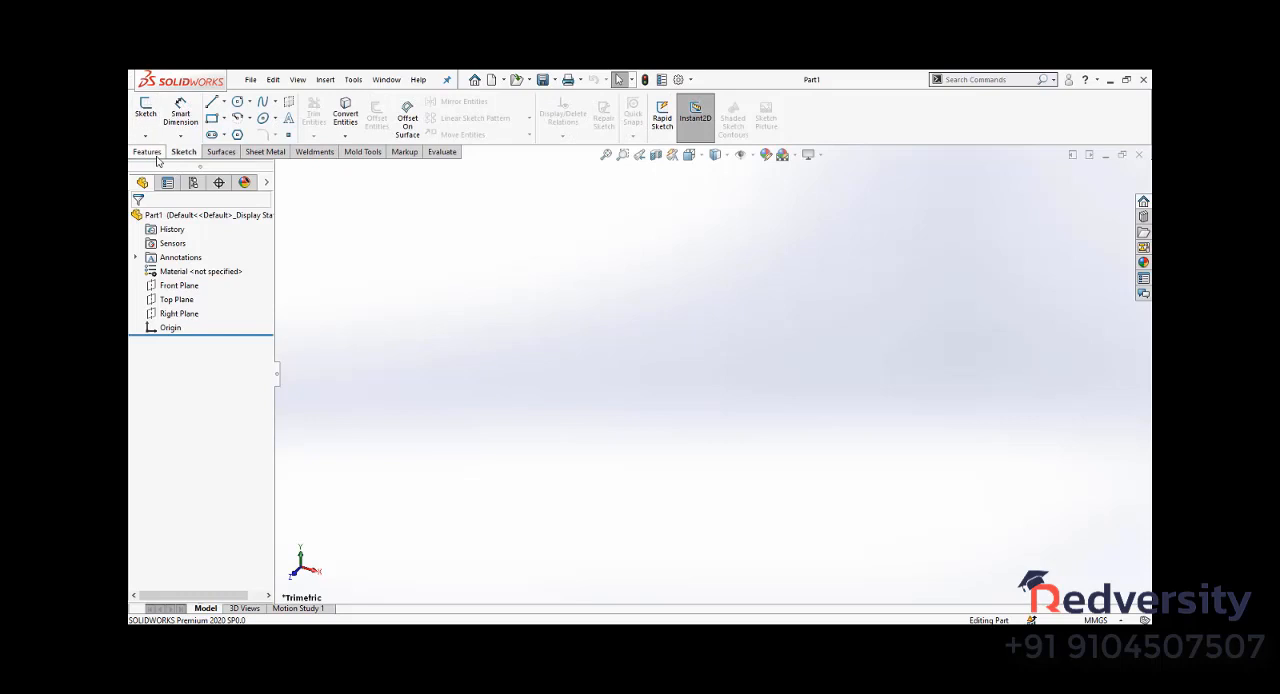
pyautogui.click(222, 152)
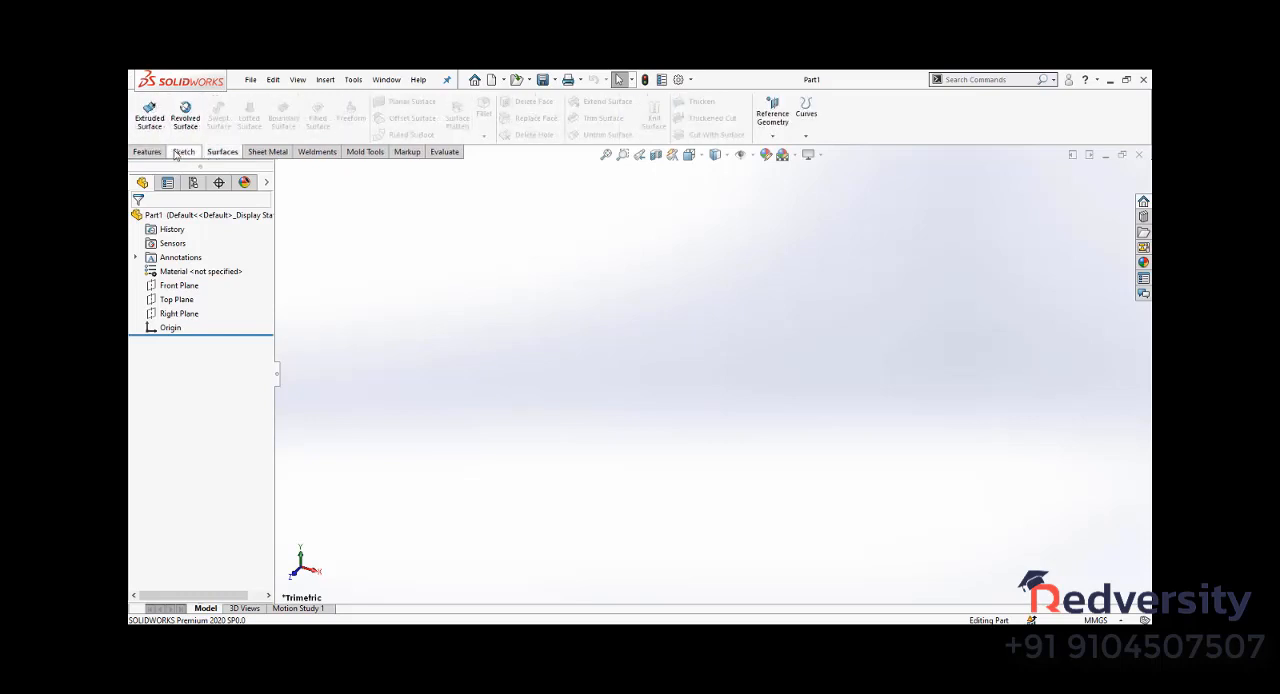
# - Start a sketch on the Top Plane and draw a 50 mm diameter circle centred on the origin
pyautogui.click(185, 152)
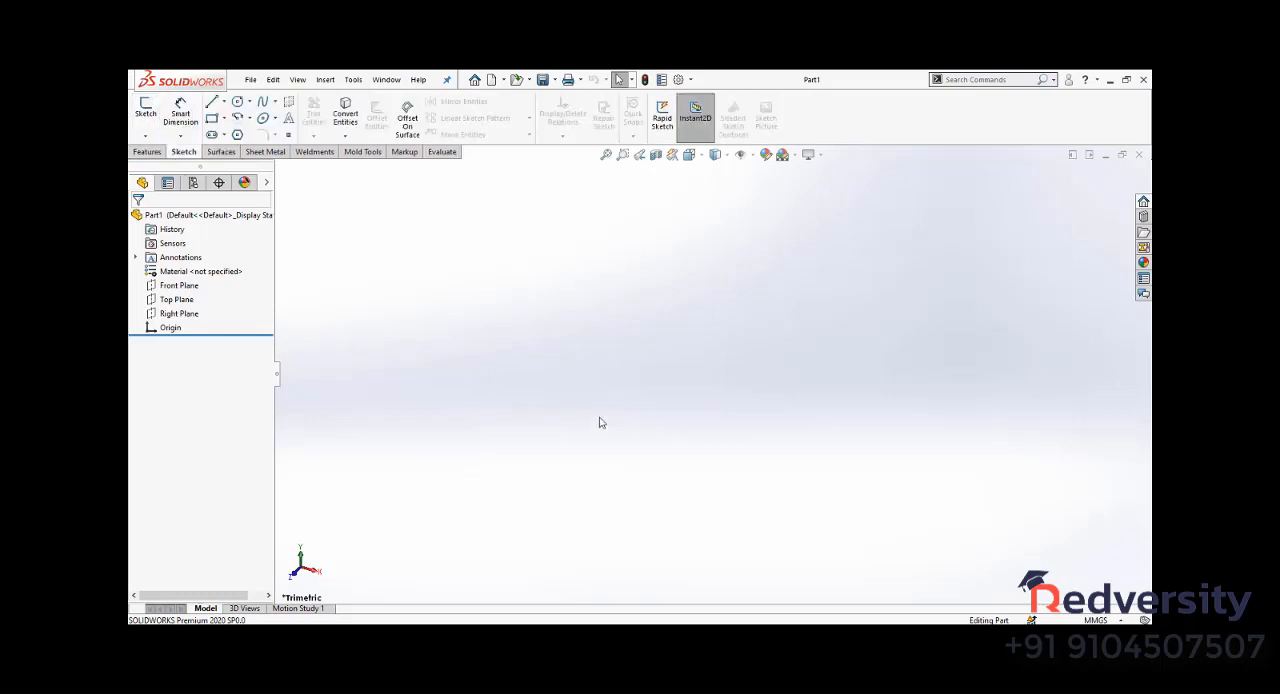
pyautogui.click(145, 110)
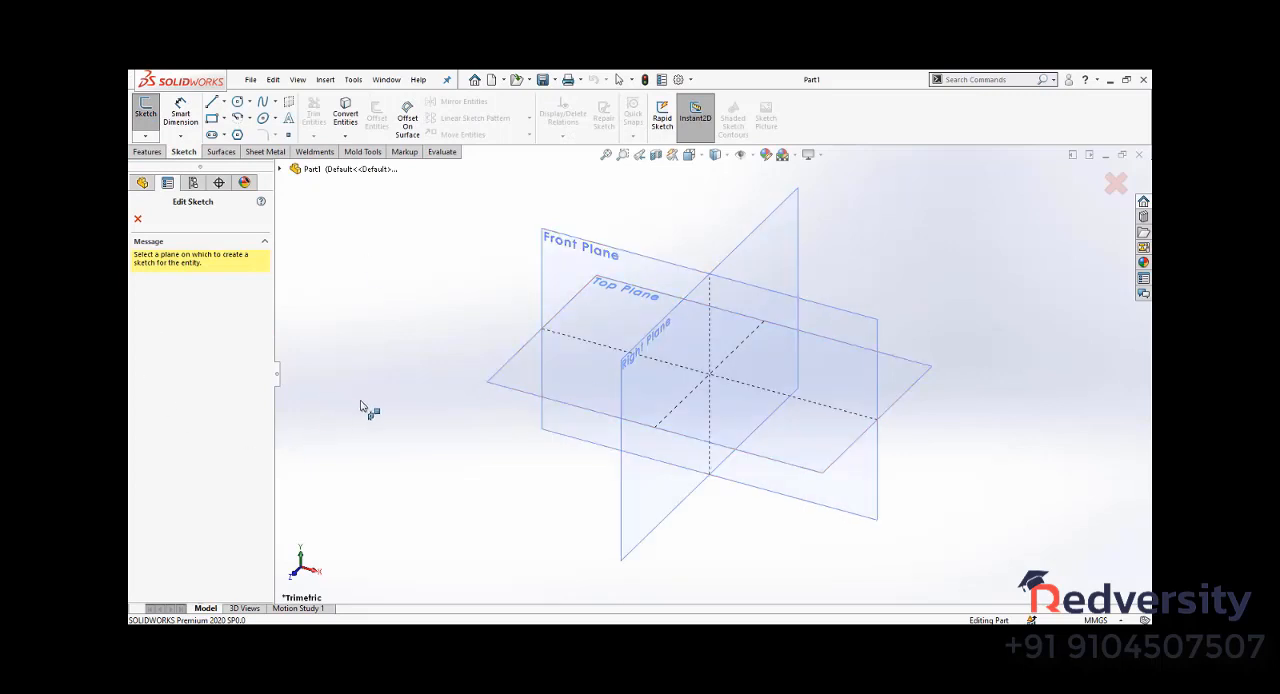
pyautogui.click(498, 384)
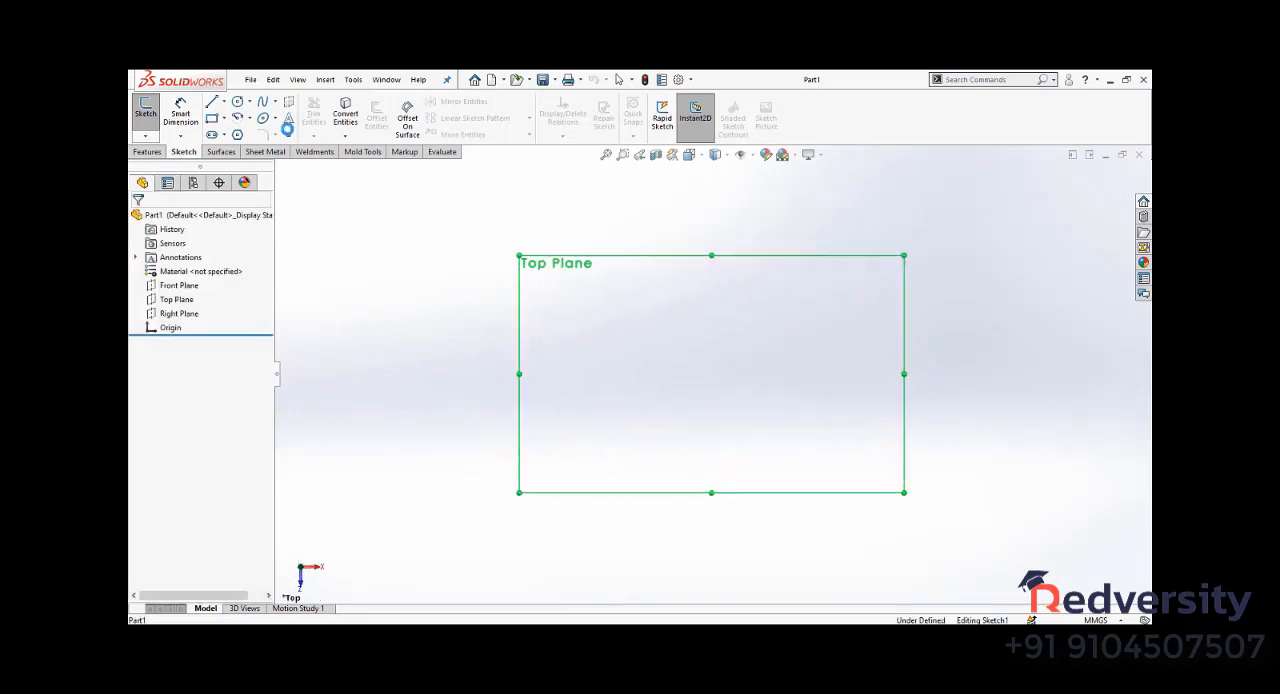
pyautogui.click(237, 103)
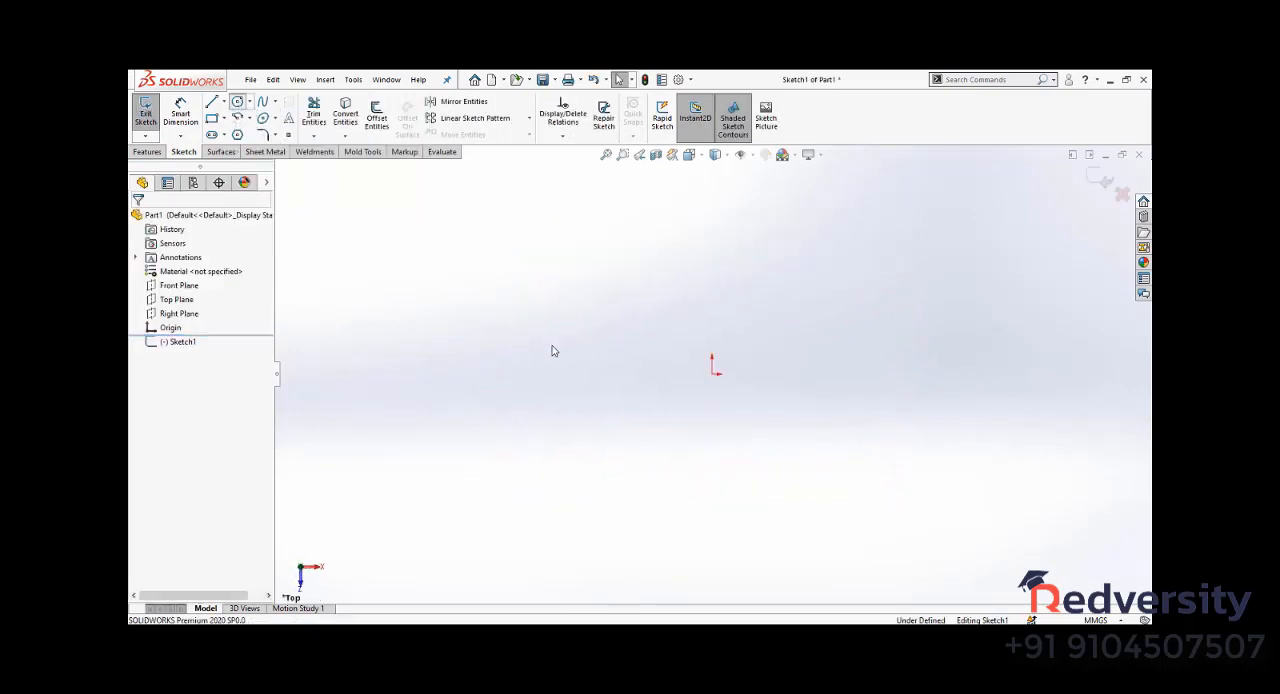
pyautogui.click(712, 372)
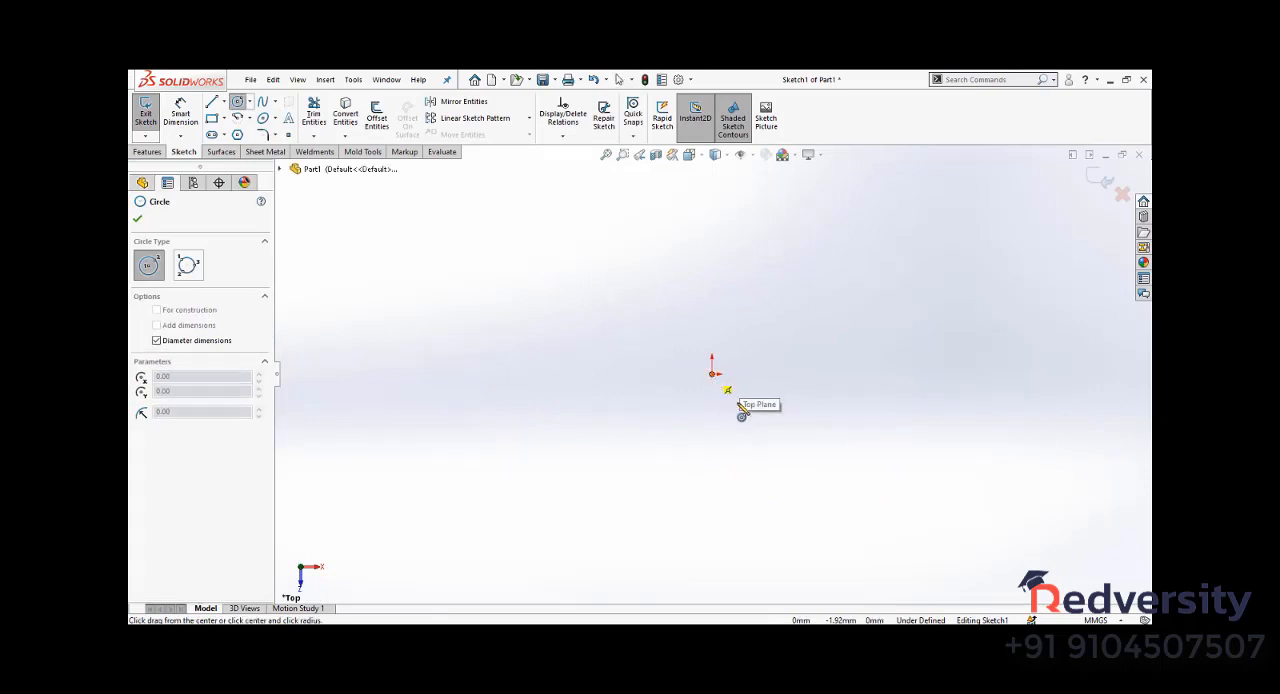
pyautogui.write('50')
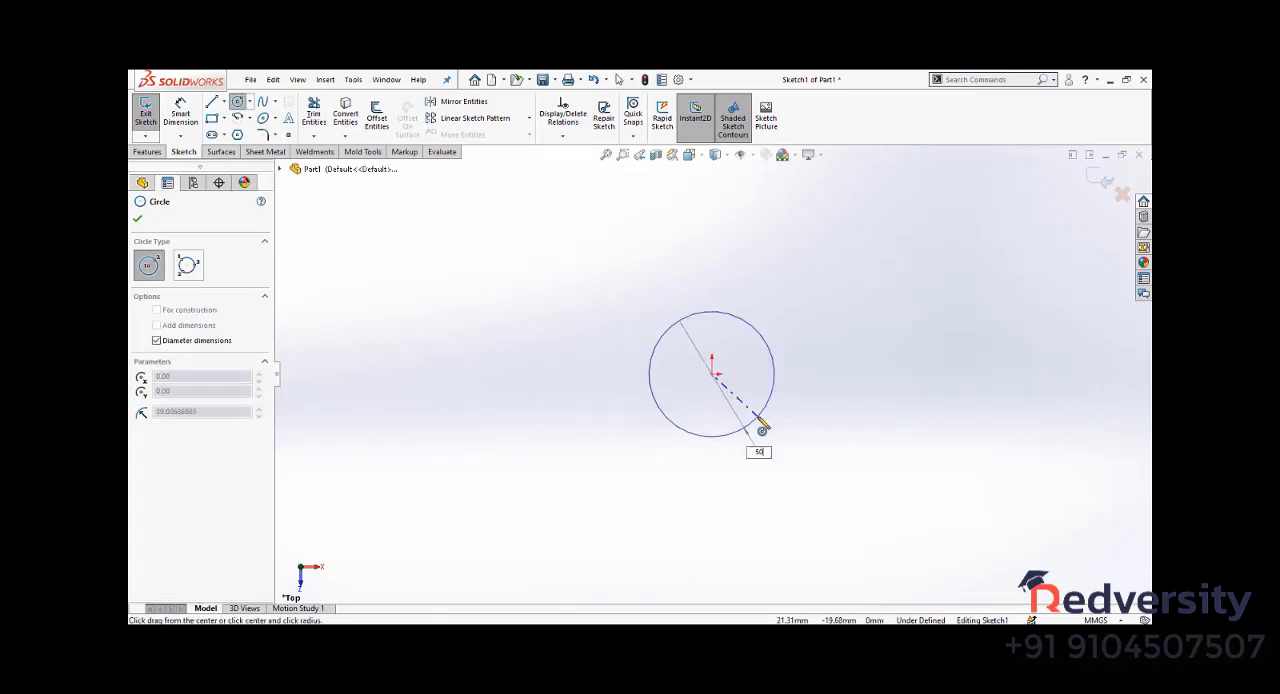
pyautogui.press('Return')
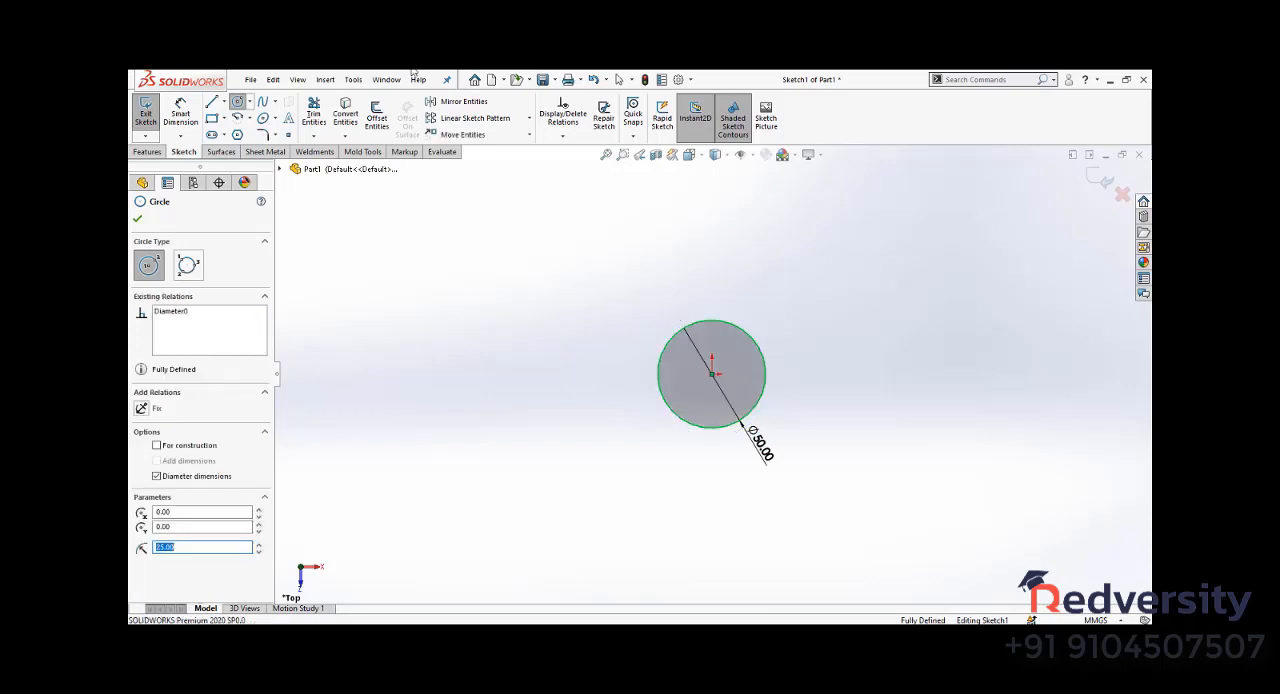
pyautogui.press('Escape')
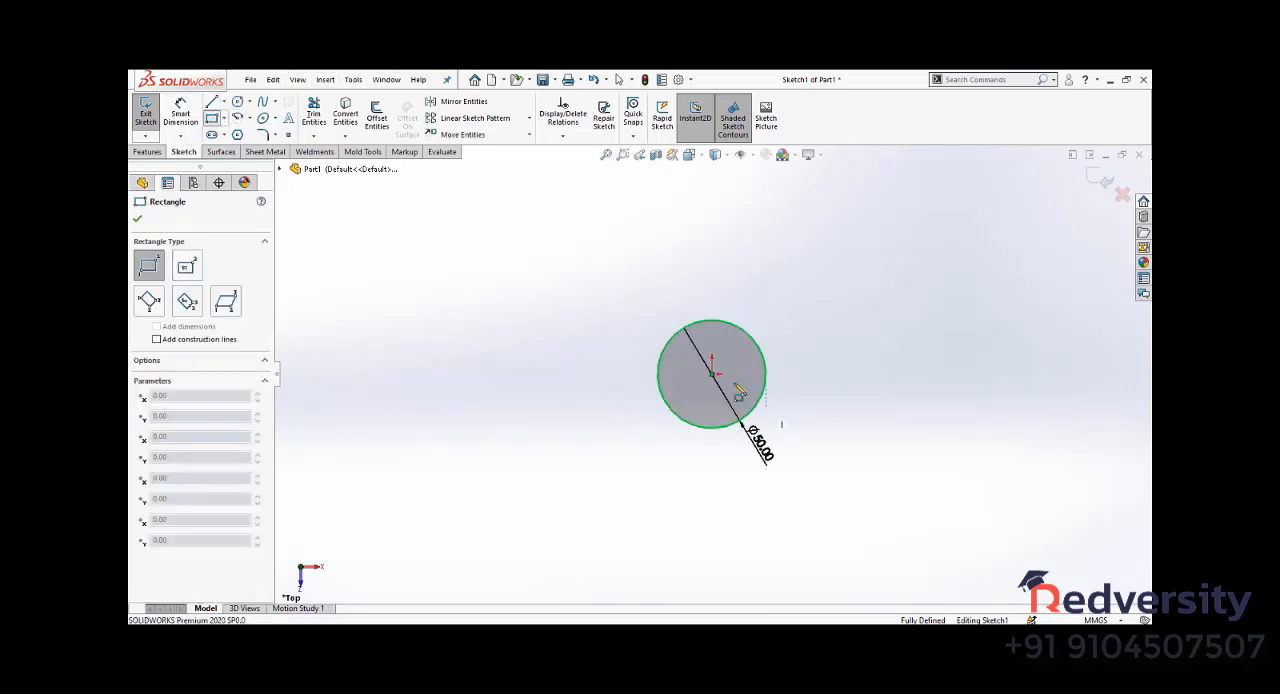
# - Draw a corner rectangle starting at the origin, 30 mm high and 60 mm wide, extending beyond the circle
pyautogui.click(712, 374)
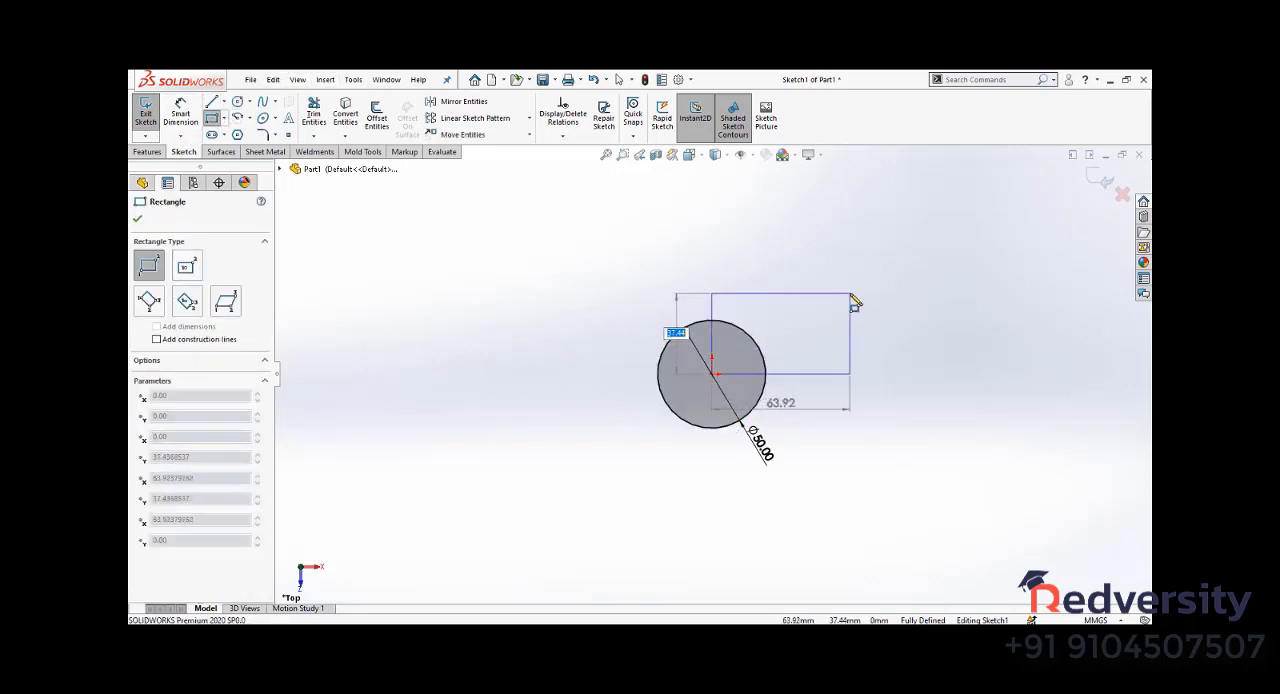
pyautogui.write('30')
pyautogui.press('Return')
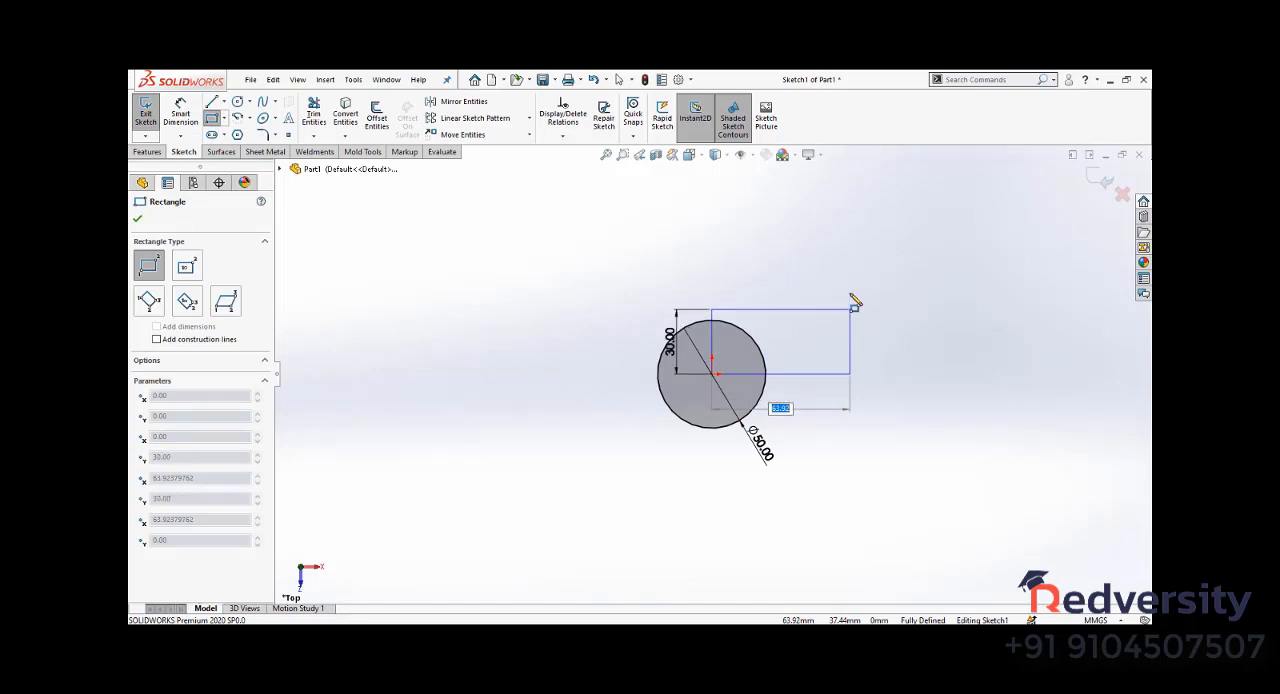
pyautogui.write('60')
pyautogui.press('Return')
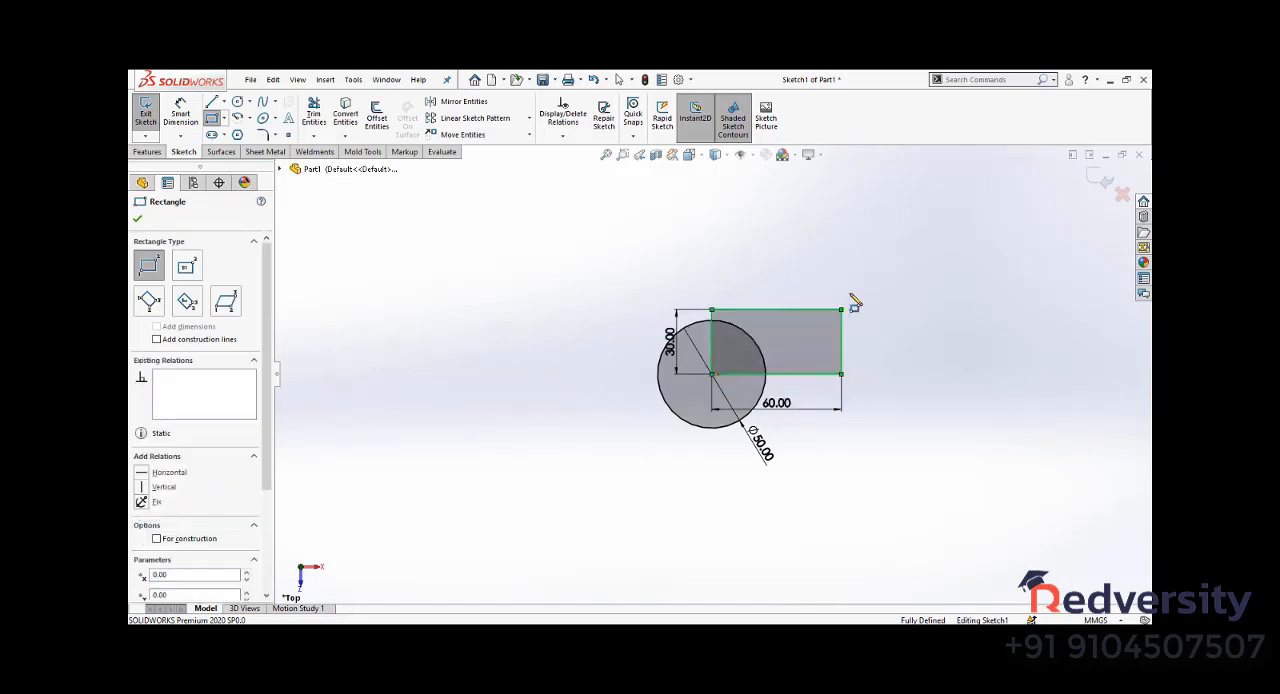
pyautogui.click(138, 220)
pyautogui.click(346, 231)
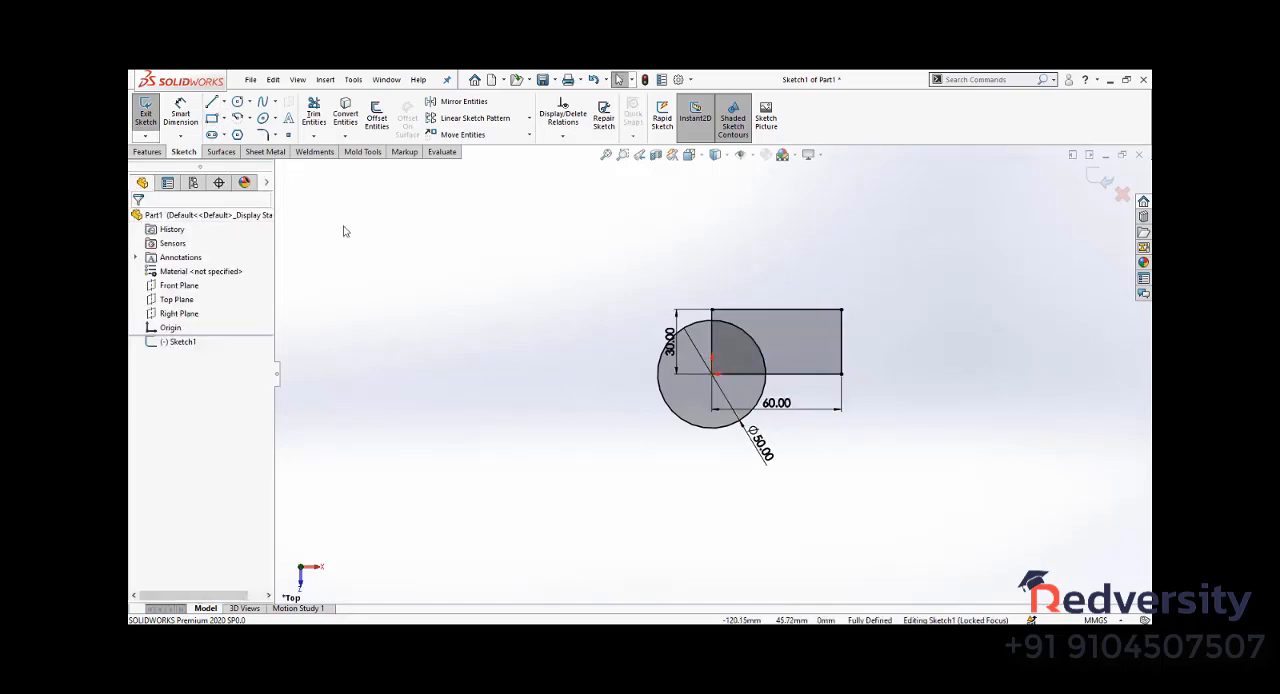
# - Trim the overlapping rectangle edges and circle arc with Trim to closest, leaving one merged closed outline
pyautogui.click(314, 113)
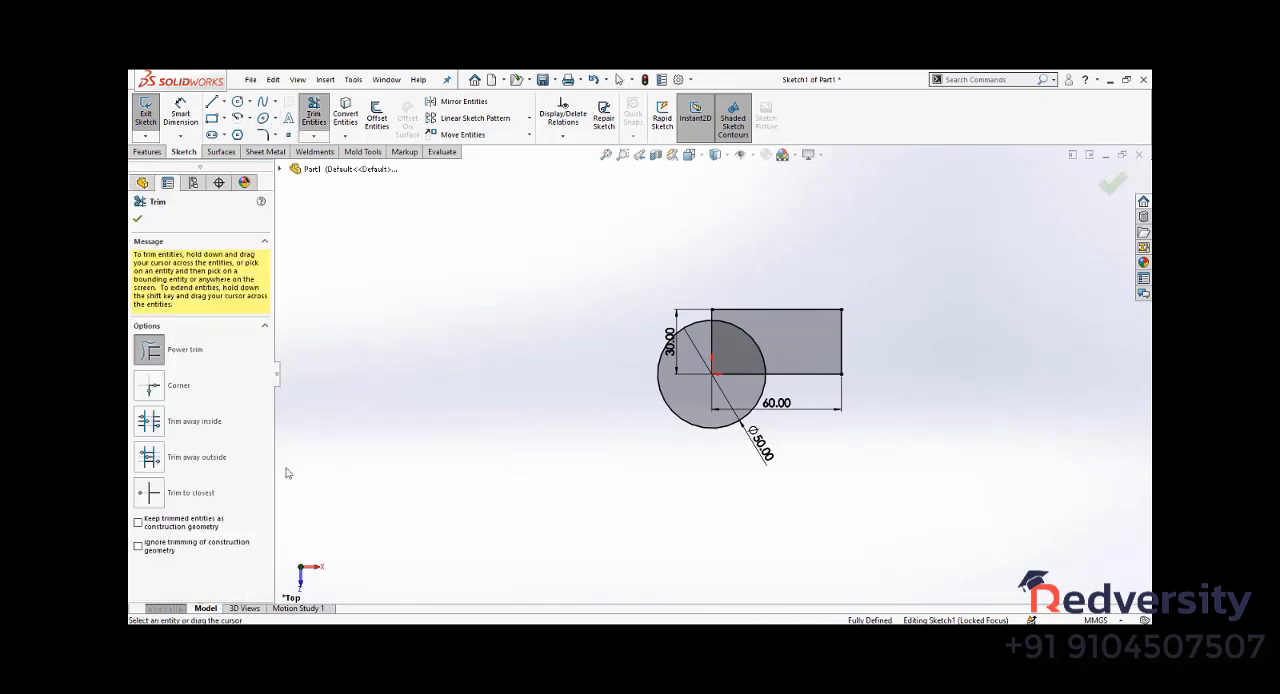
pyautogui.click(169, 500)
pyautogui.click(740, 374)
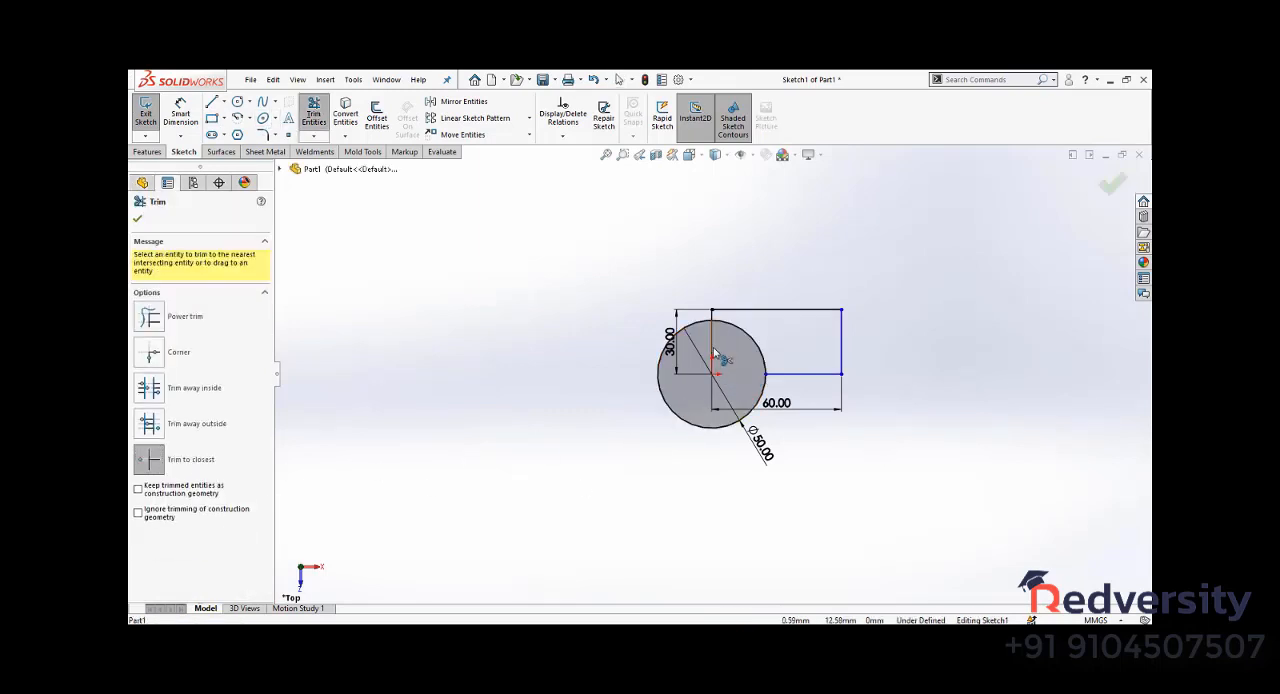
pyautogui.click(743, 345)
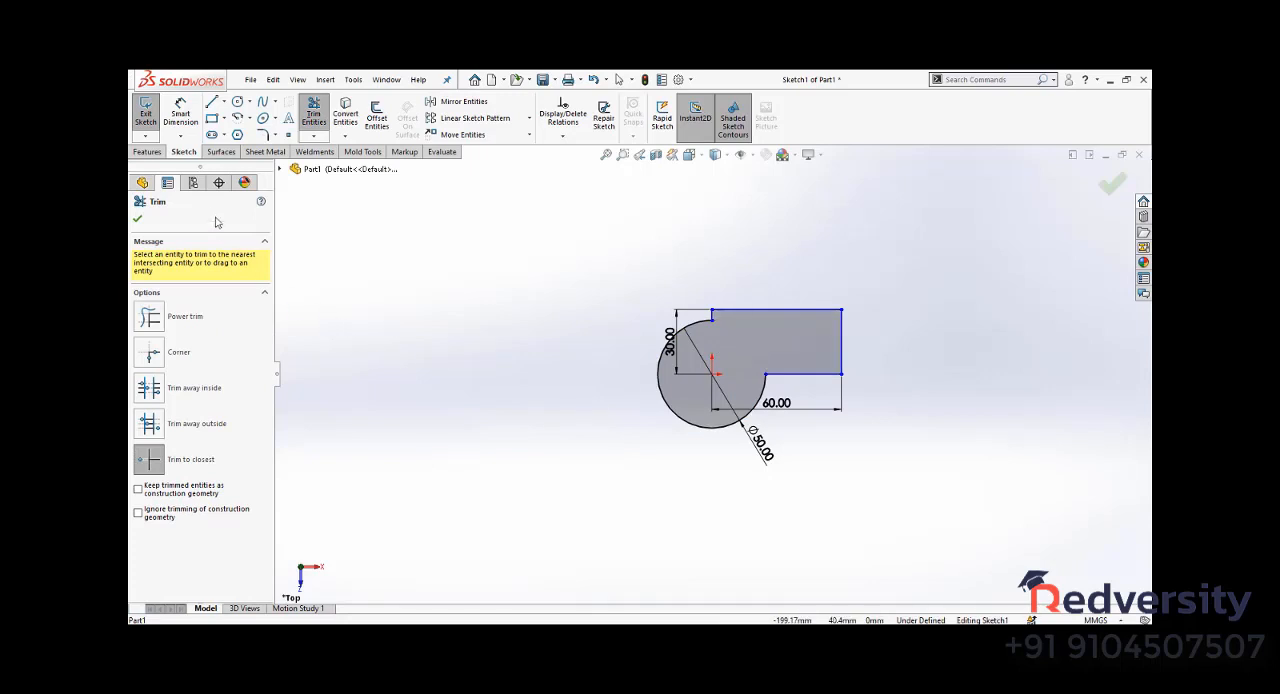
pyautogui.click(140, 221)
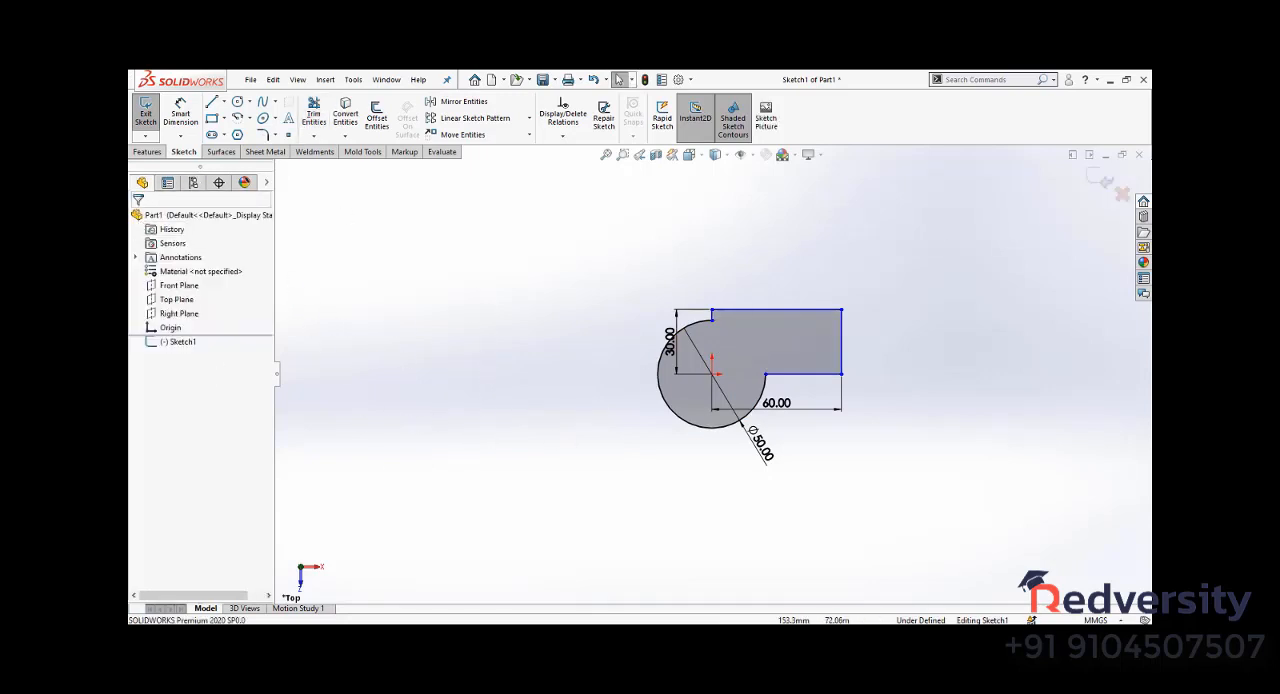
# - Close the sketch and extrude the merged circle-and-rectangle profile as a solid boss with a blind depth of 50 mm
pyautogui.click(145, 113)
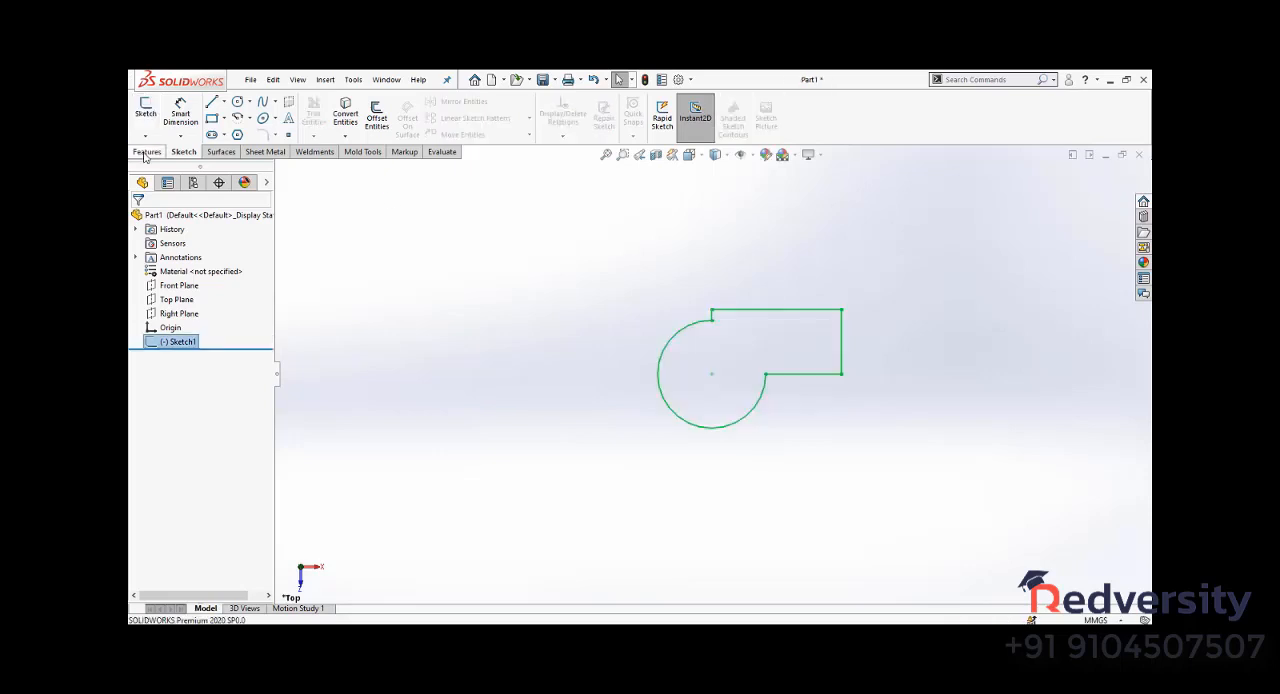
pyautogui.click(150, 113)
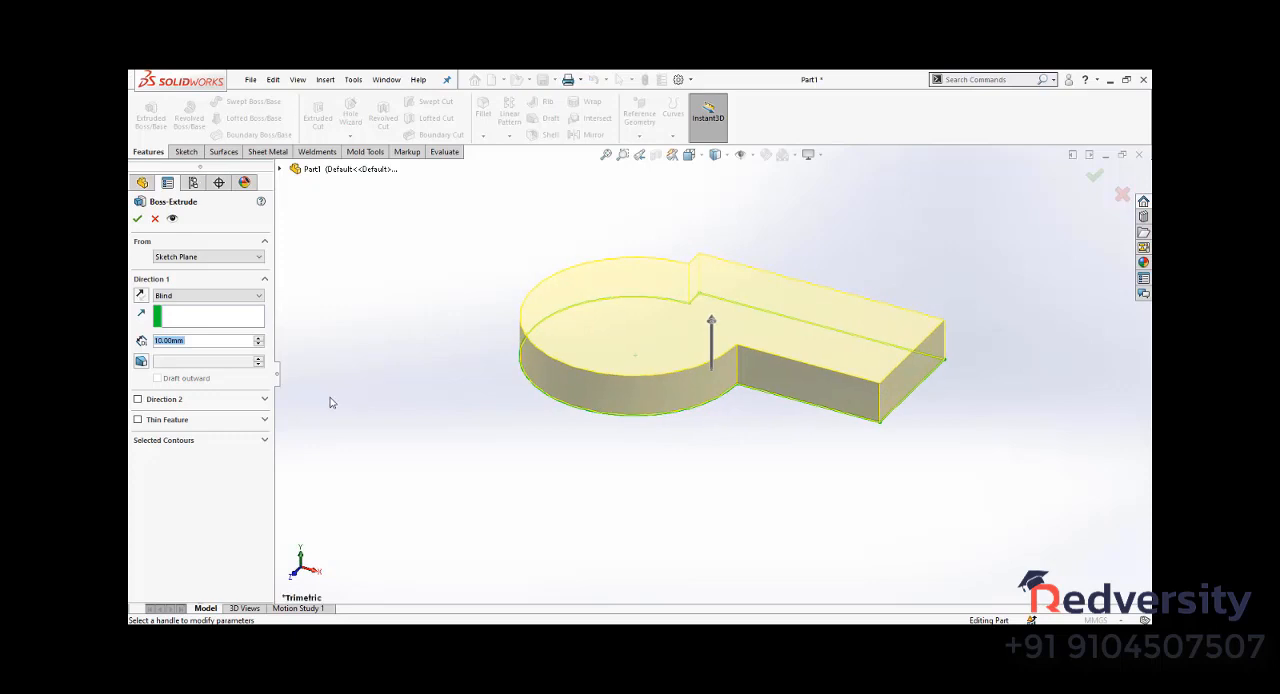
pyautogui.write('50')
pyautogui.press('Return')
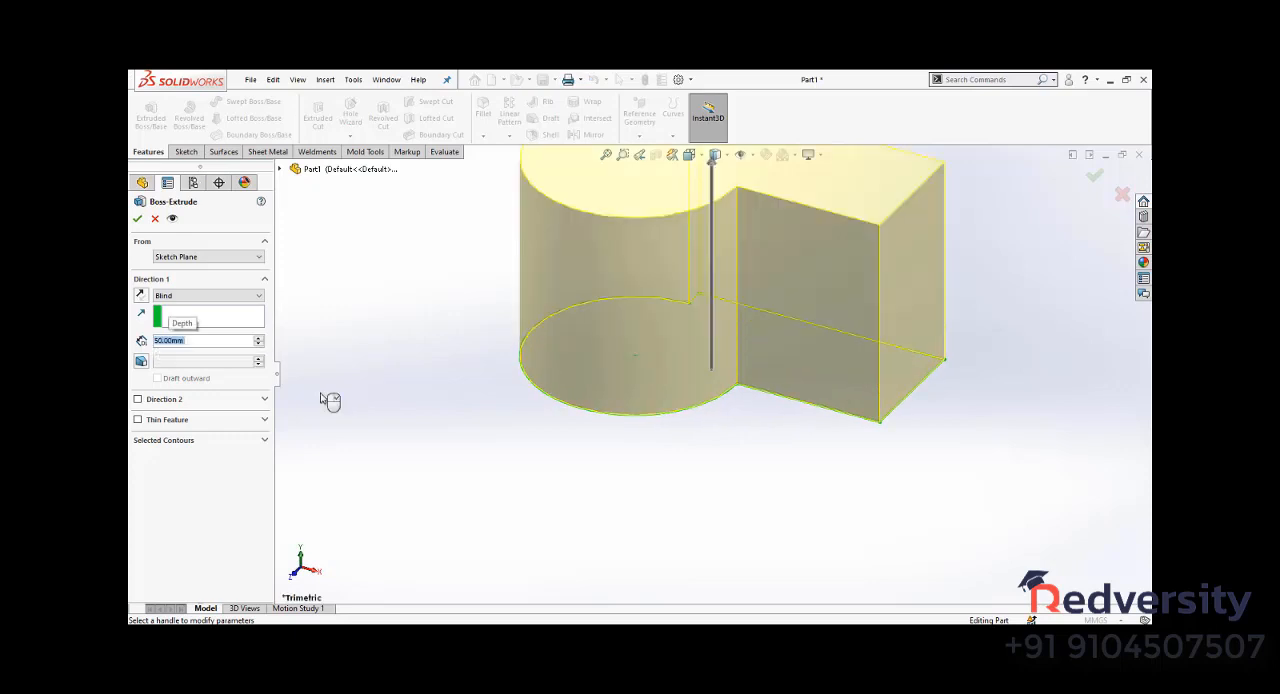
pyautogui.click(138, 219)
pyautogui.scroll(5, 489, 491)
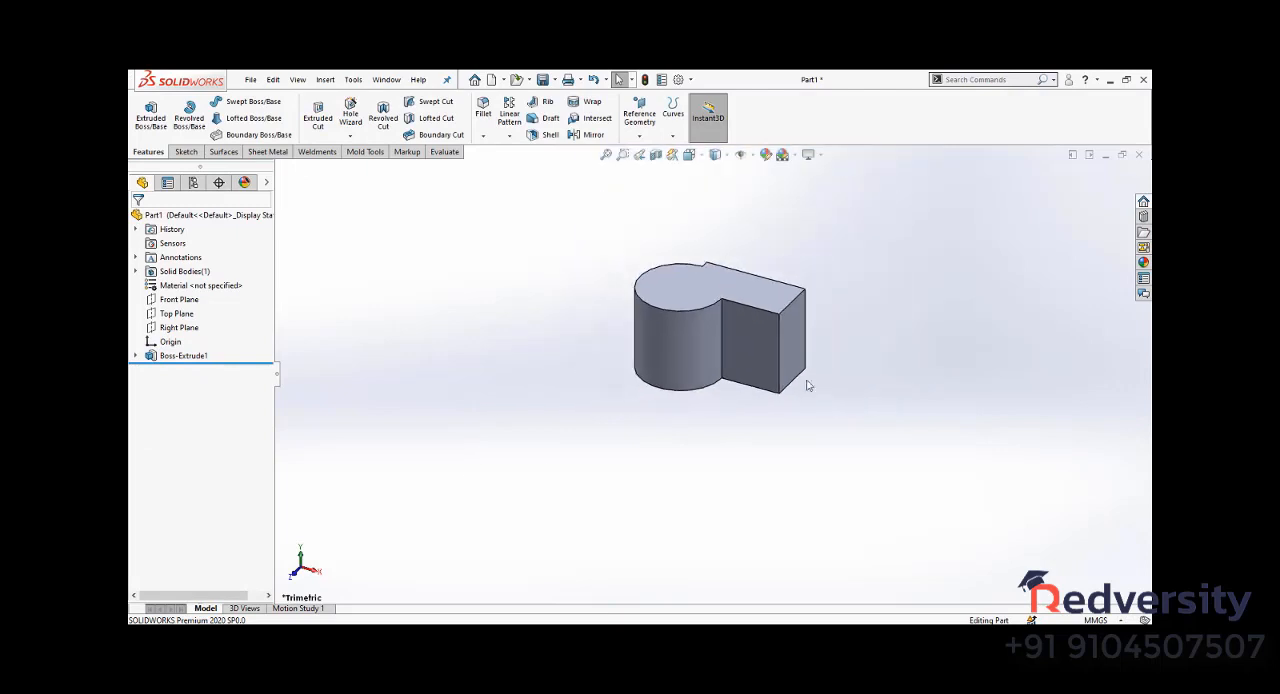
pyautogui.scroll(-2, 871, 267)
# - Create a new part document and start a sketch on its Top Plane
pyautogui.click(491, 79)
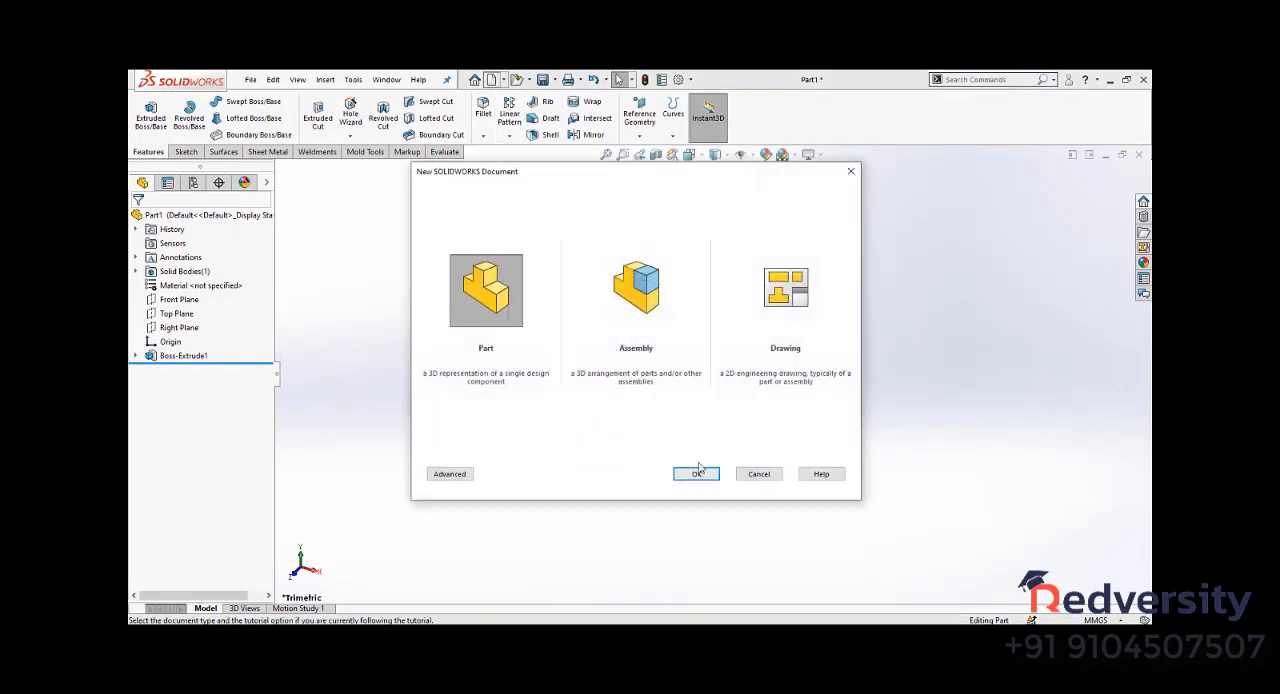
pyautogui.click(695, 476)
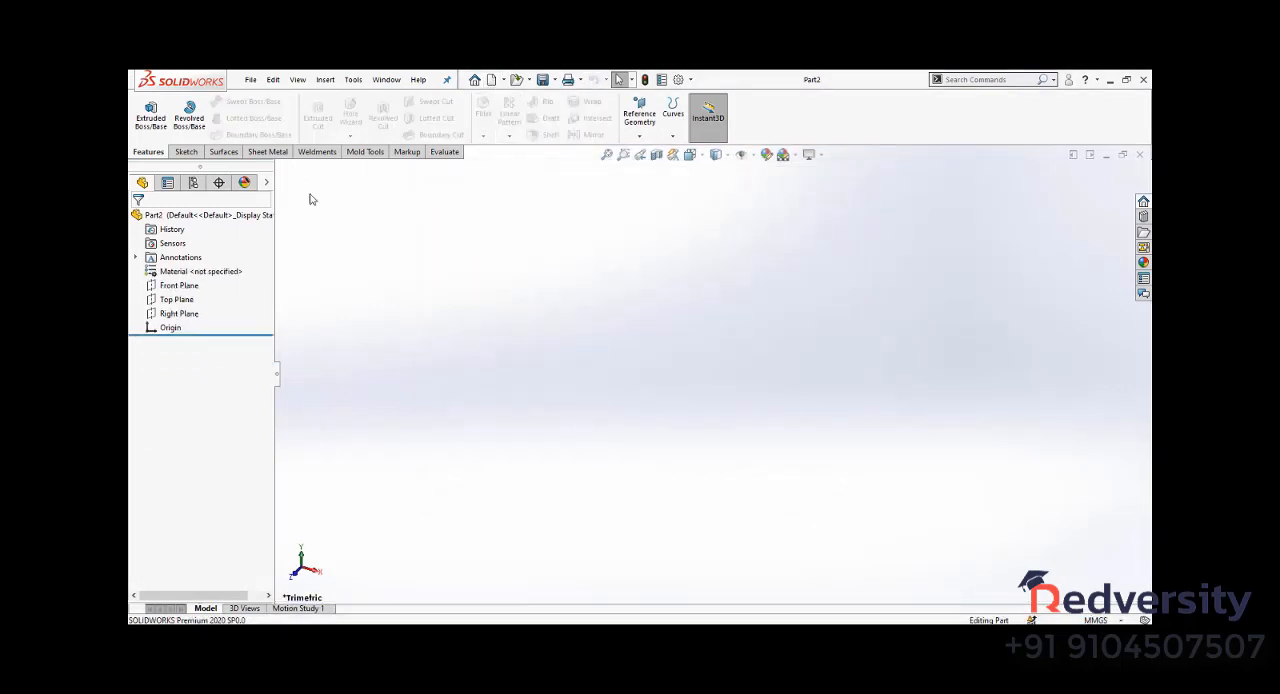
pyautogui.click(186, 151)
pyautogui.click(145, 110)
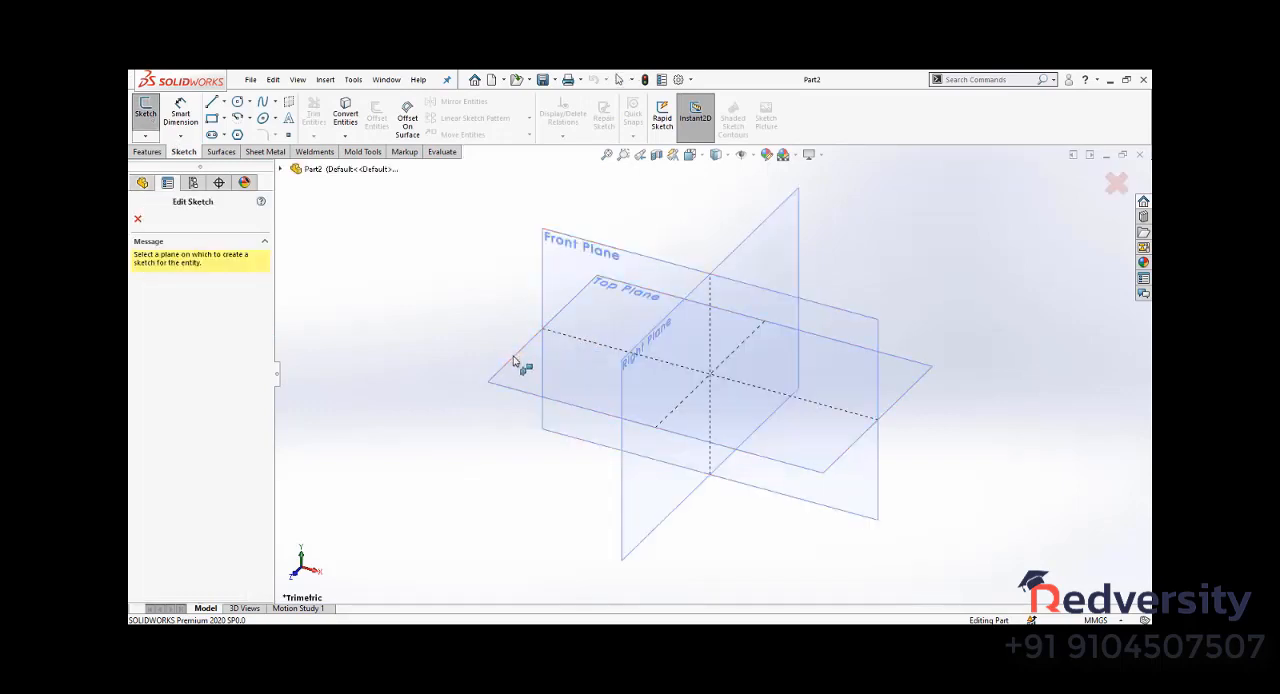
pyautogui.click(518, 366)
# - Draw a 50 mm diameter circle centred on the origin of the new part's sketch
pyautogui.click(237, 101)
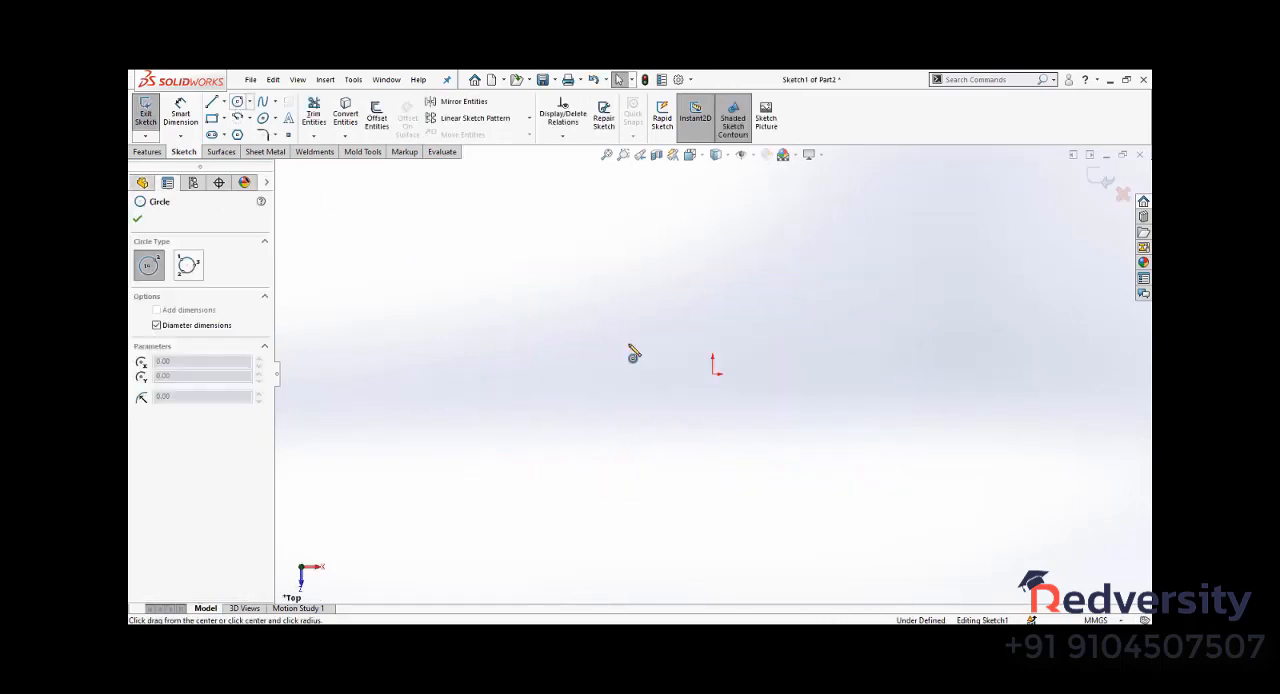
pyautogui.click(713, 375)
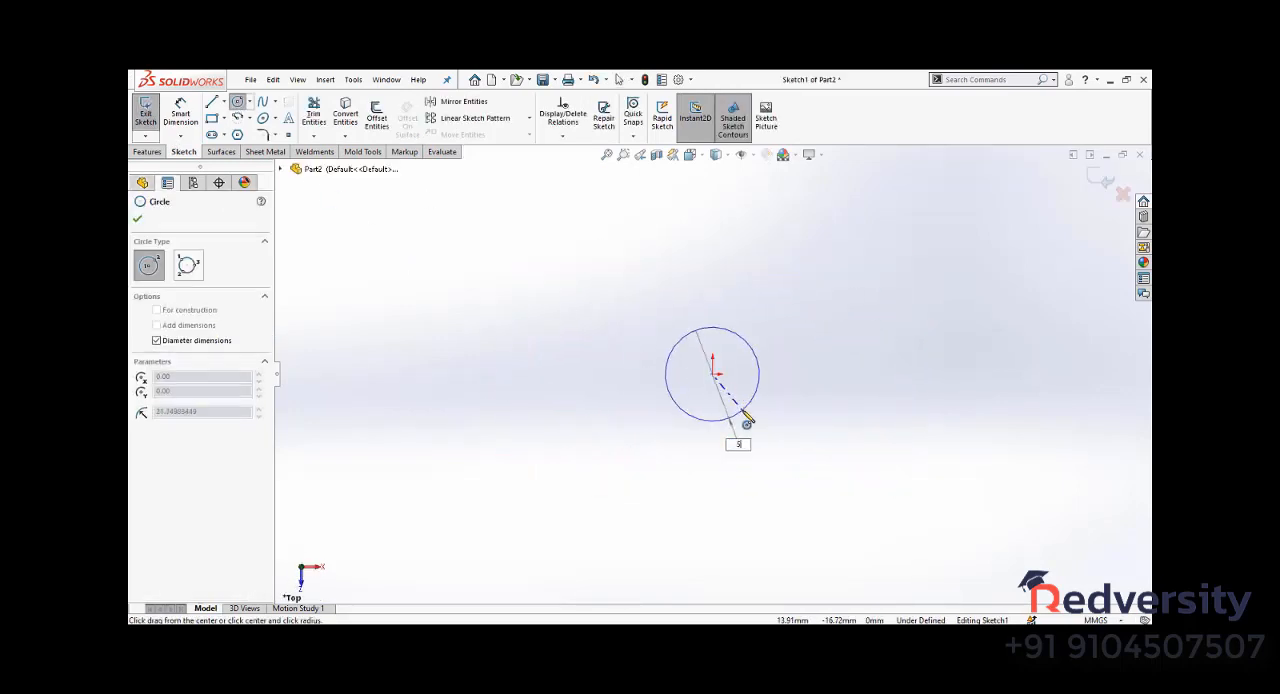
pyautogui.click(745, 418)
# - Draw a corner rectangle from the circle's centre, 30 mm high and 60 mm wide, extending past the circle
pyautogui.click(211, 118)
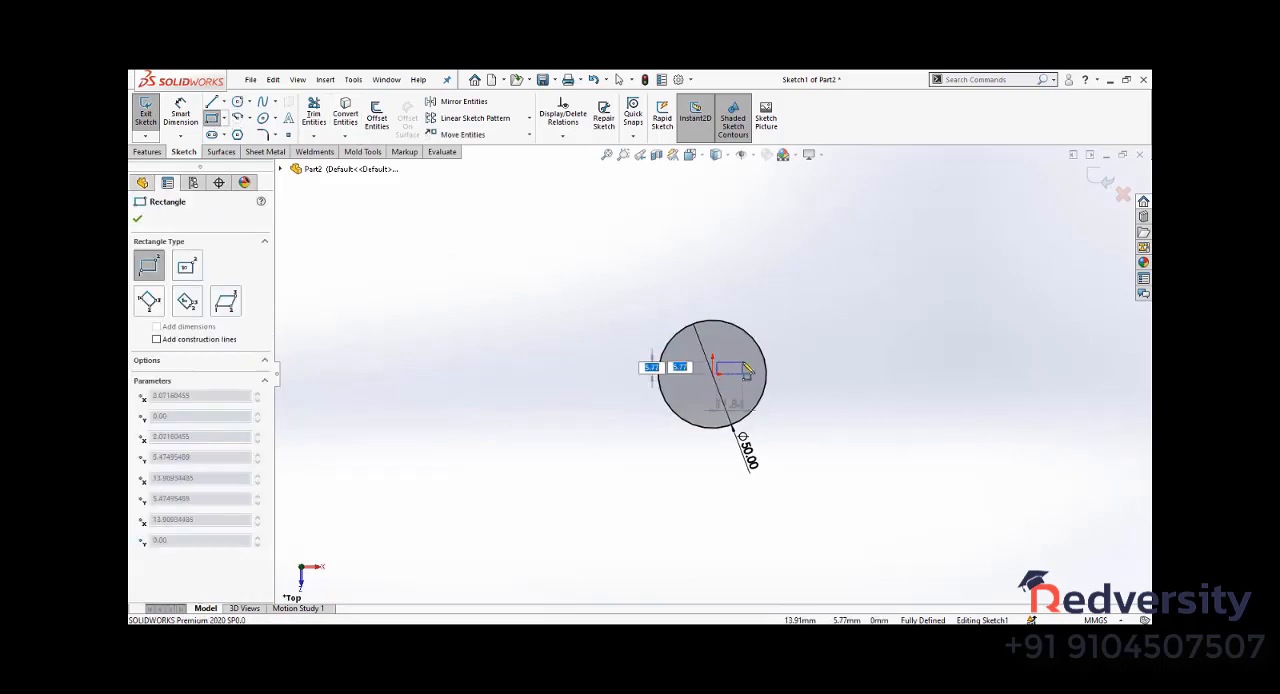
pyautogui.press('Escape')
pyautogui.click(711, 378)
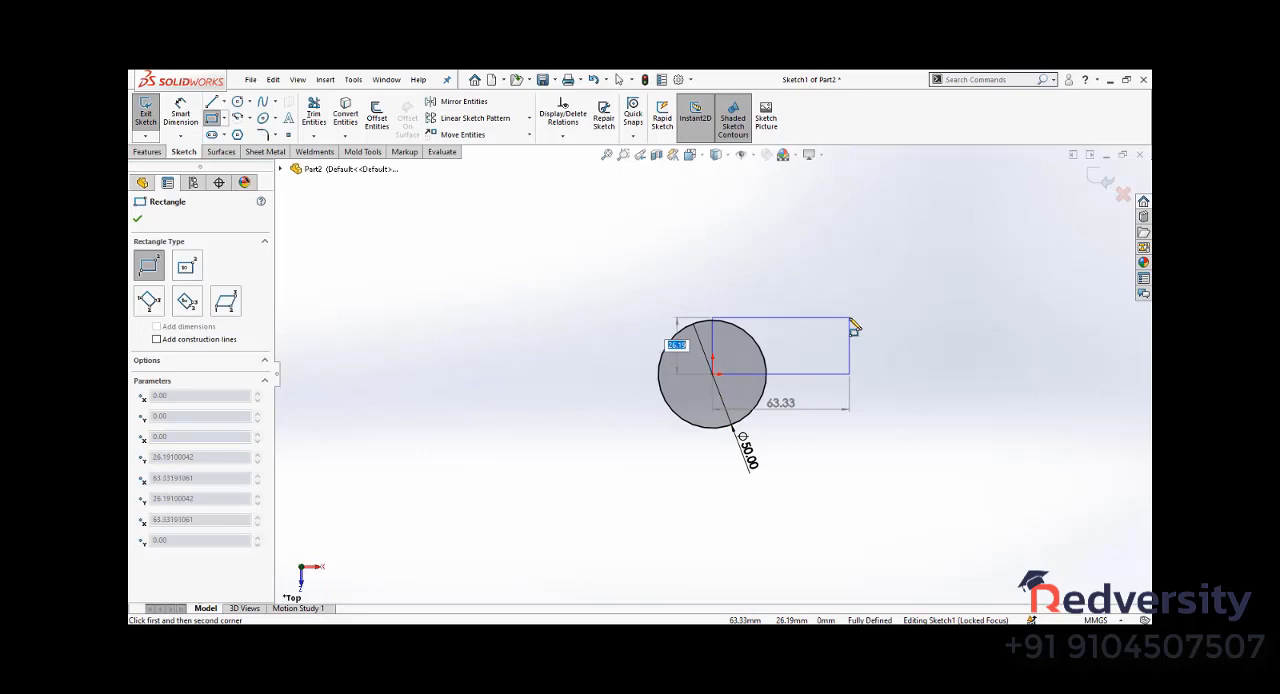
pyautogui.write('30')
pyautogui.press('Tab')
pyautogui.write('60')
pyautogui.press('Return')
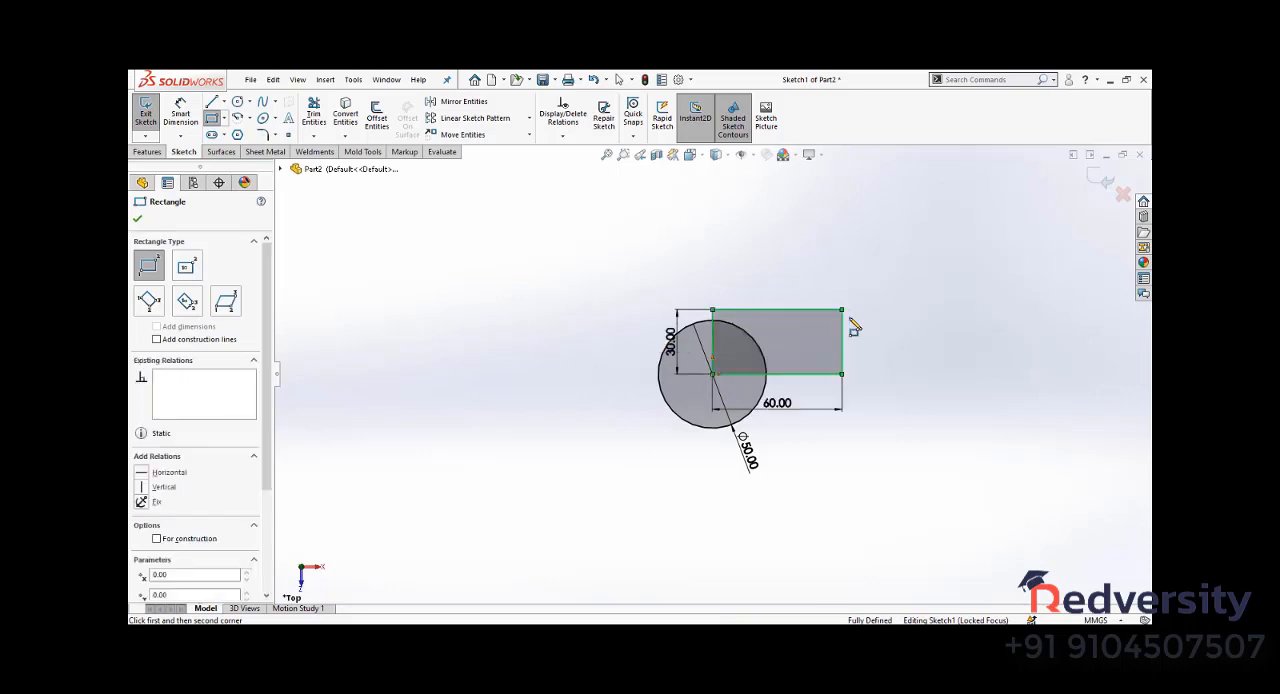
# - Trim the overlapping rectangle edges and circle arc to the closest intersections, leaving one closed outline, and exit the sketch
pyautogui.click(313, 114)
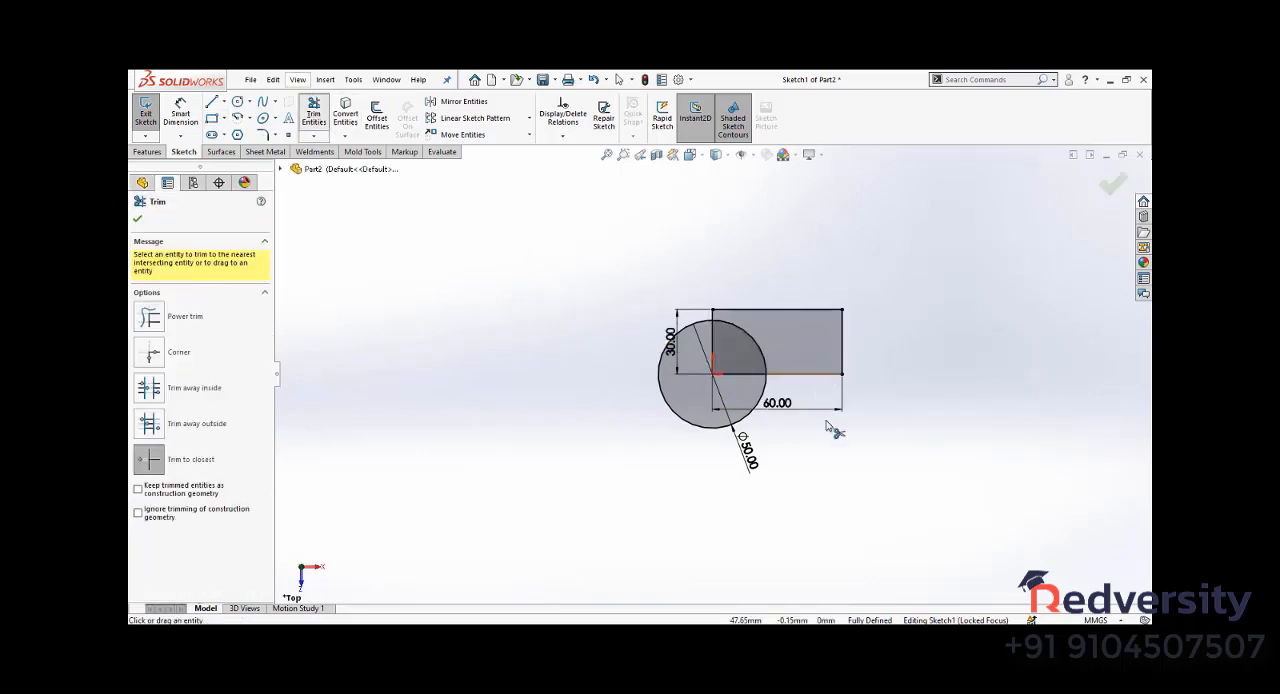
pyautogui.click(744, 346)
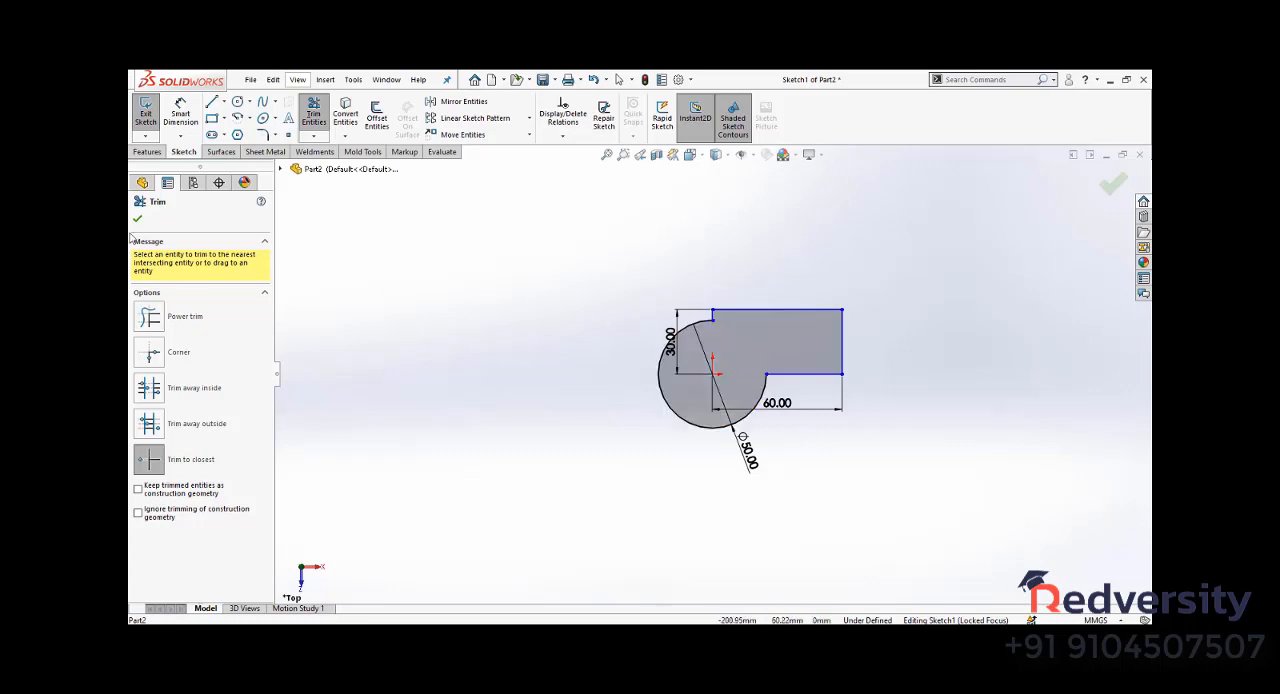
pyautogui.click(141, 183)
pyautogui.click(145, 112)
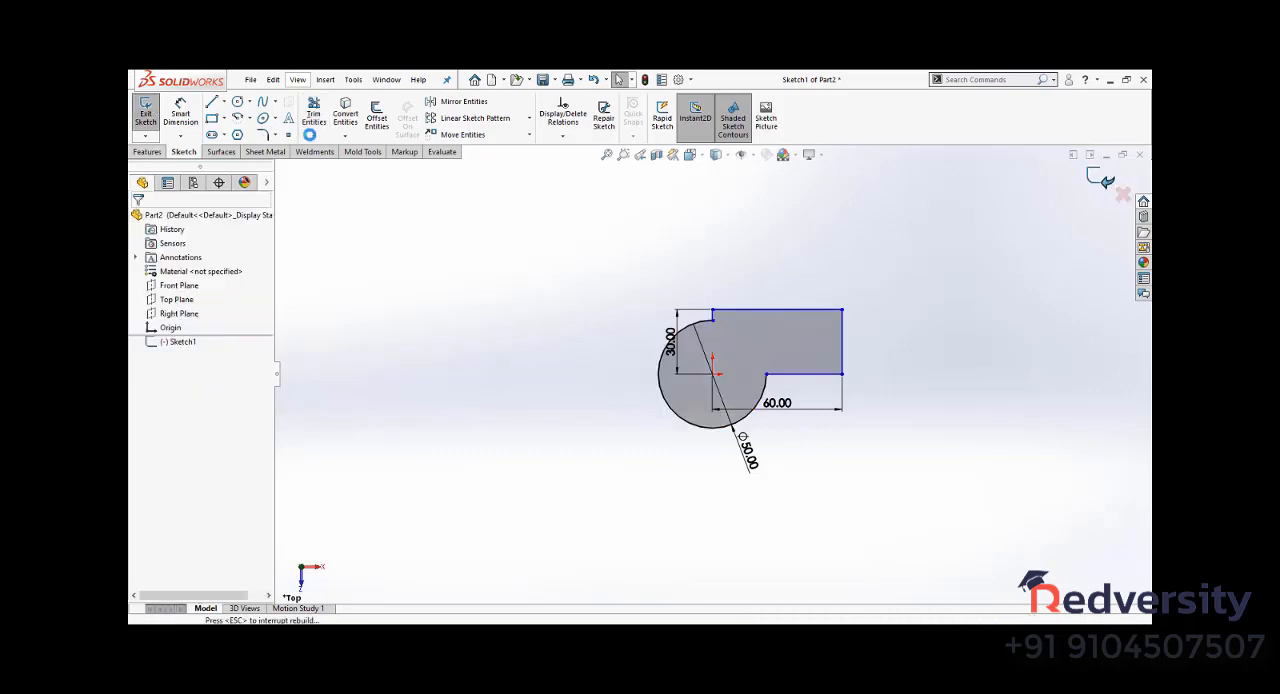
# - Create an Extruded Surface from the profile, 50 mm deep with the Mid Plane end condition and Cap end enabled
pyautogui.click(221, 151)
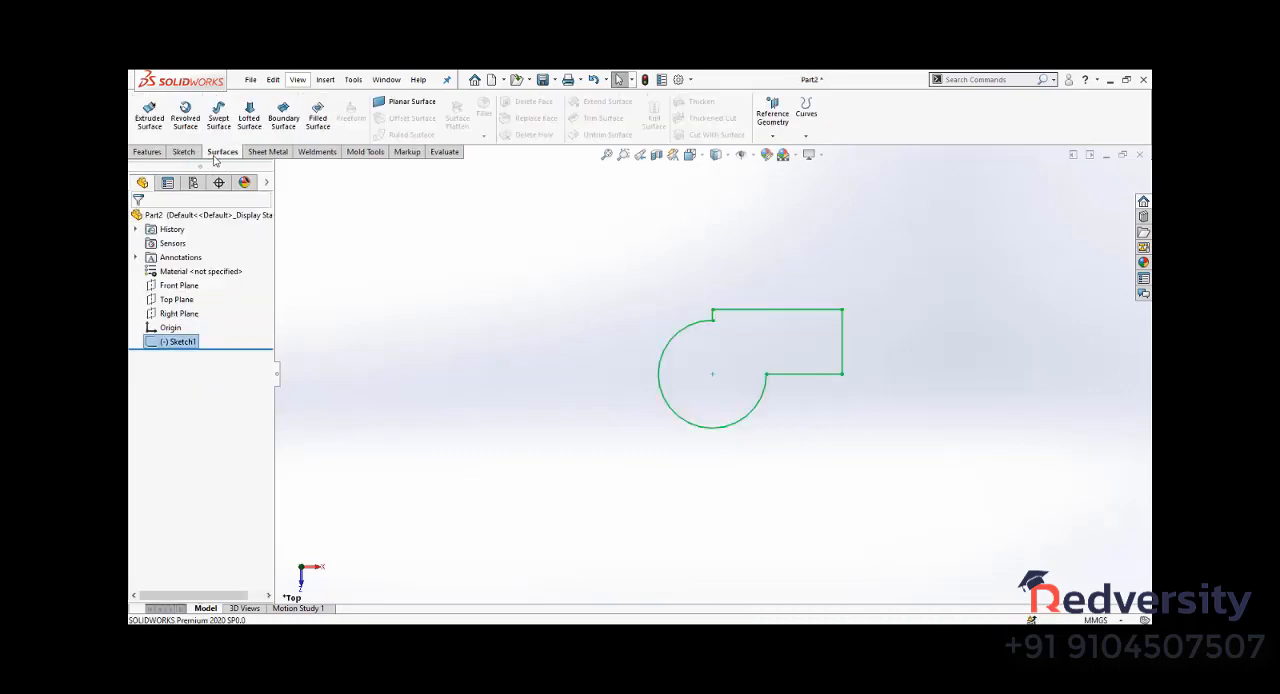
pyautogui.click(148, 118)
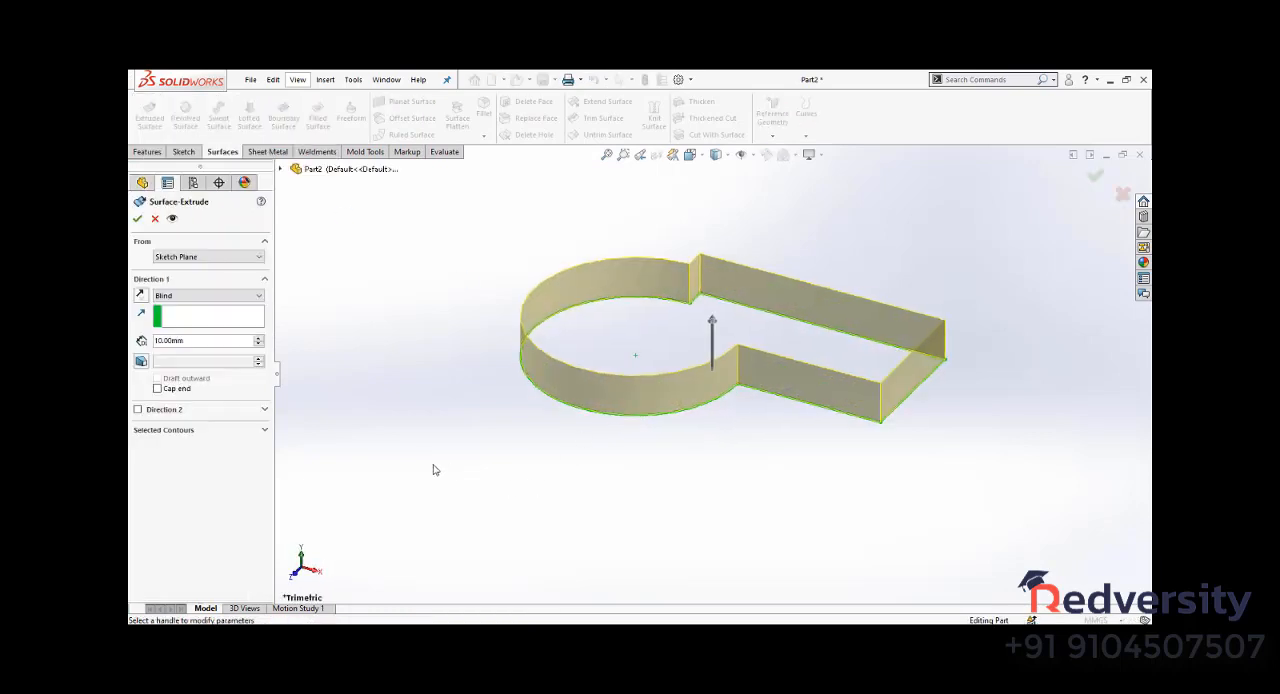
pyautogui.moveTo(209, 345); pyautogui.dragTo(130, 383)
pyautogui.write('50')
pyautogui.press('Return')
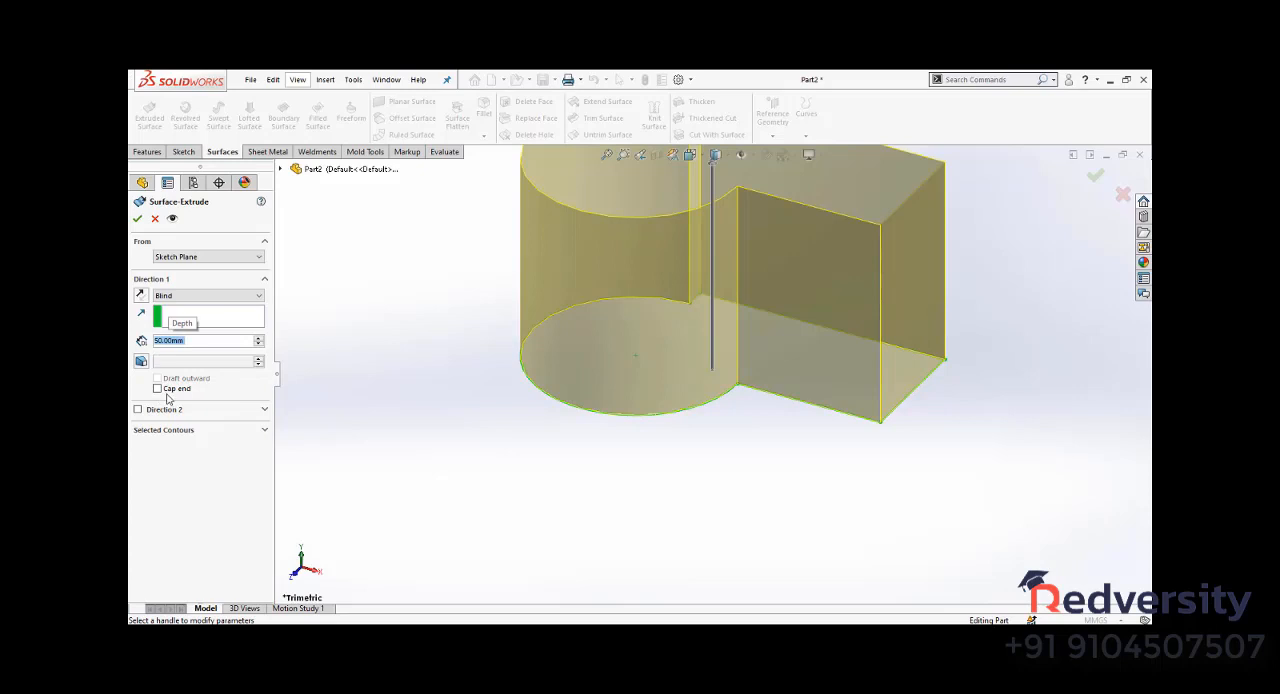
pyautogui.click(164, 390)
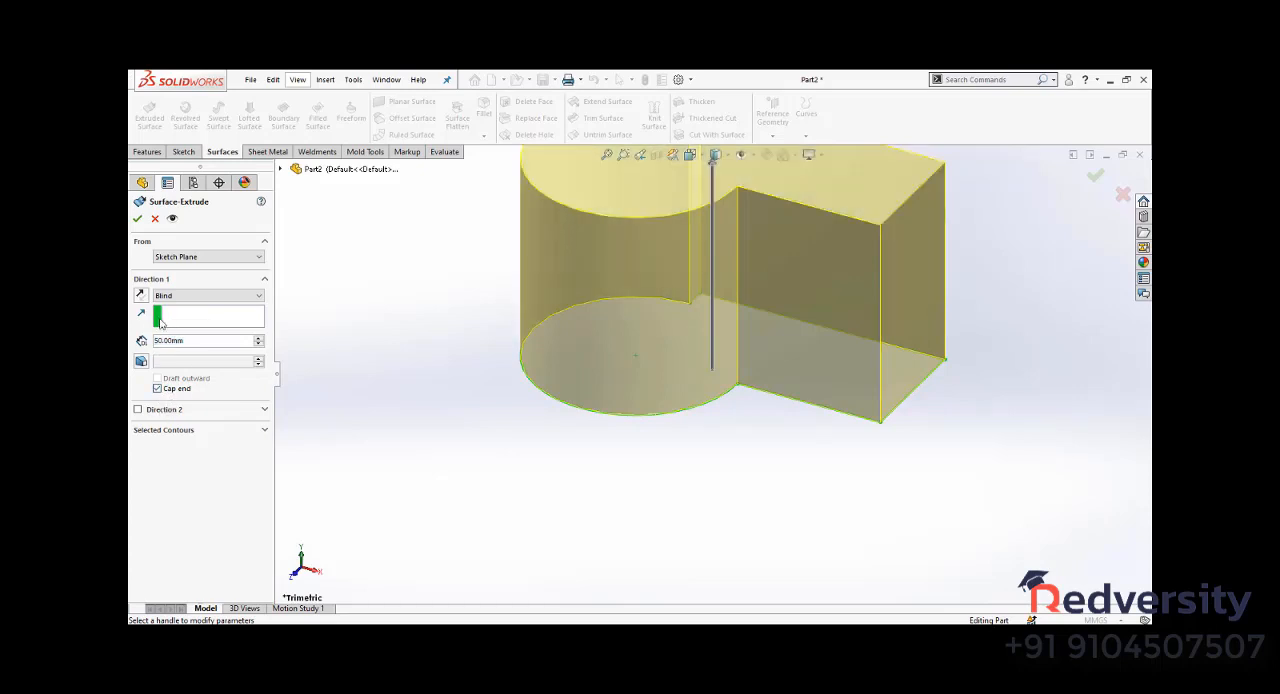
pyautogui.click(205, 295)
pyautogui.click(172, 350)
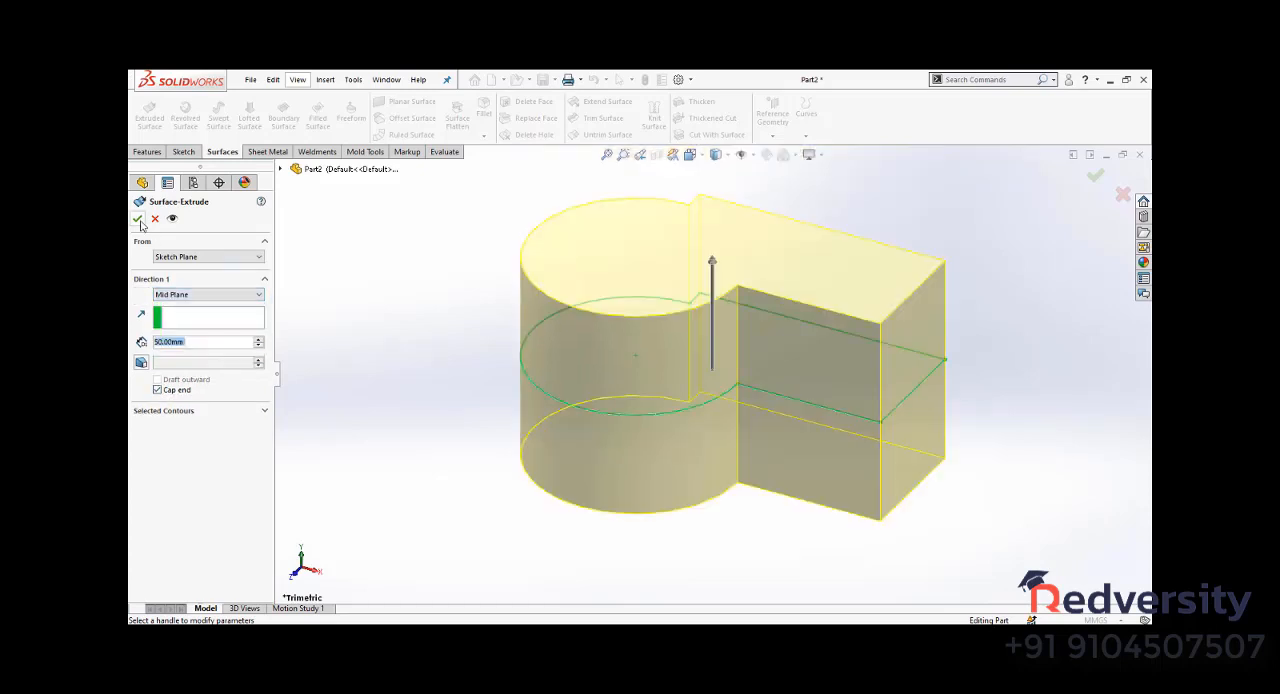
pyautogui.click(138, 219)
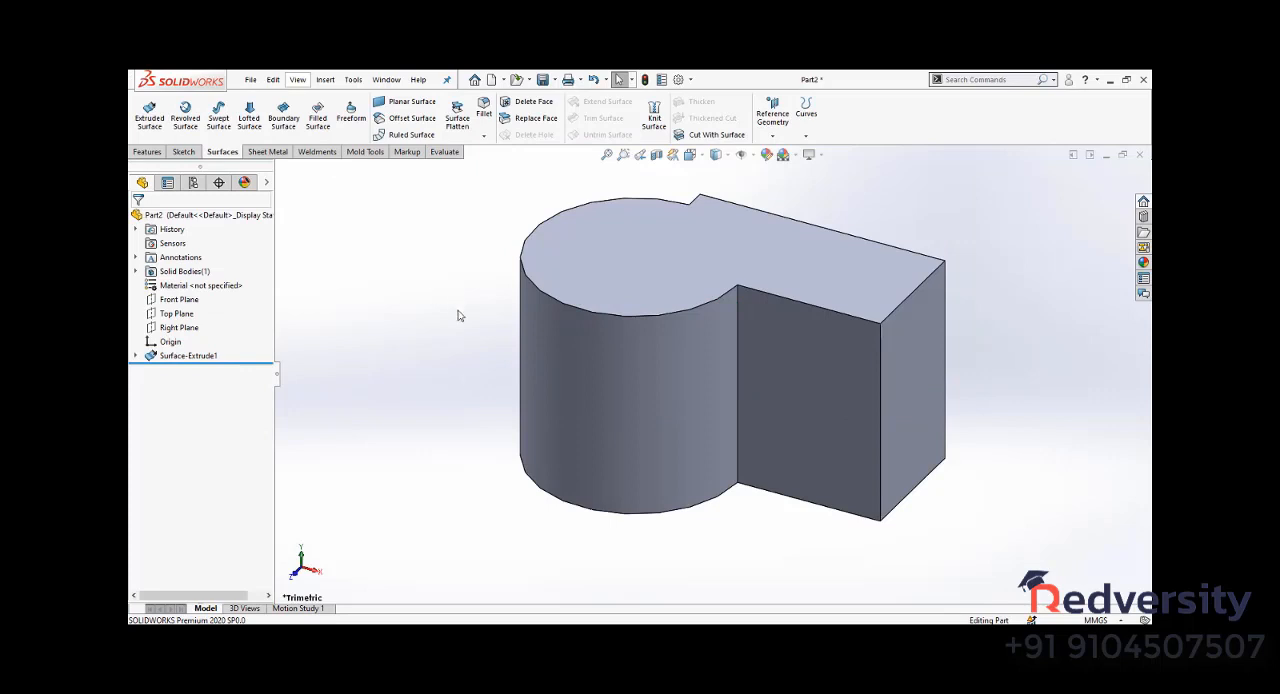
pyautogui.scroll(3, 528, 480)
pyautogui.scroll(-6, 571, 434)
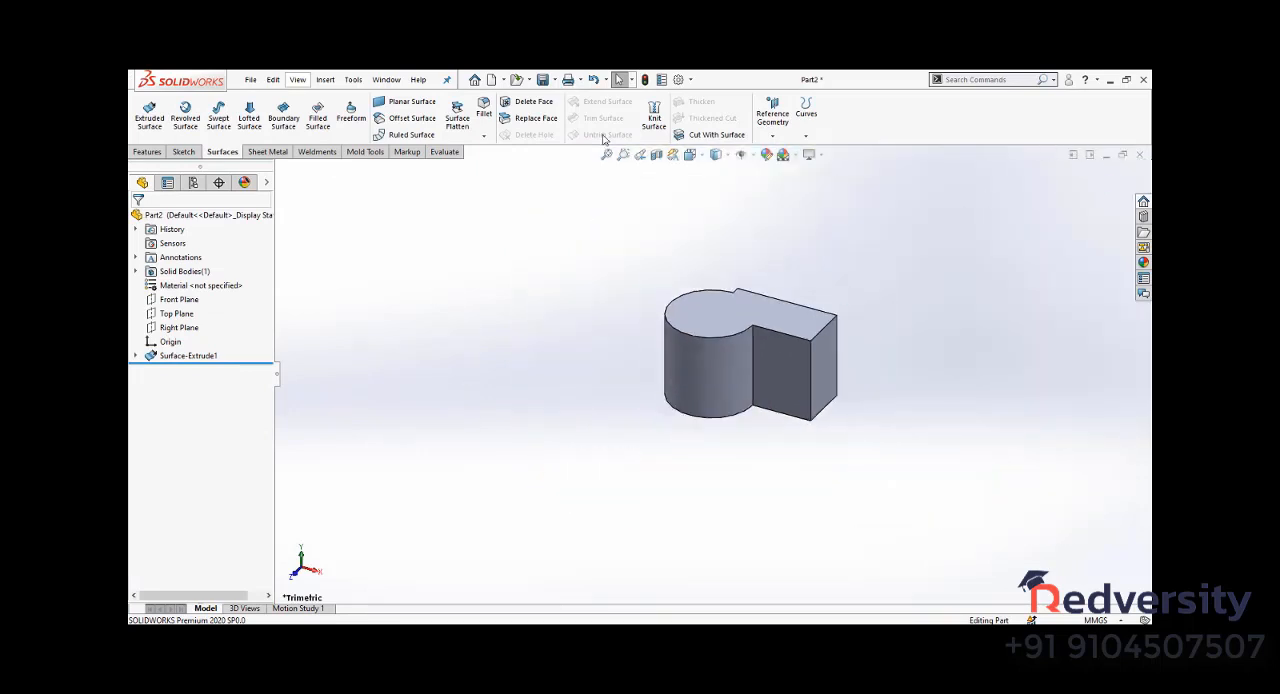
pyautogui.click(1071, 157)
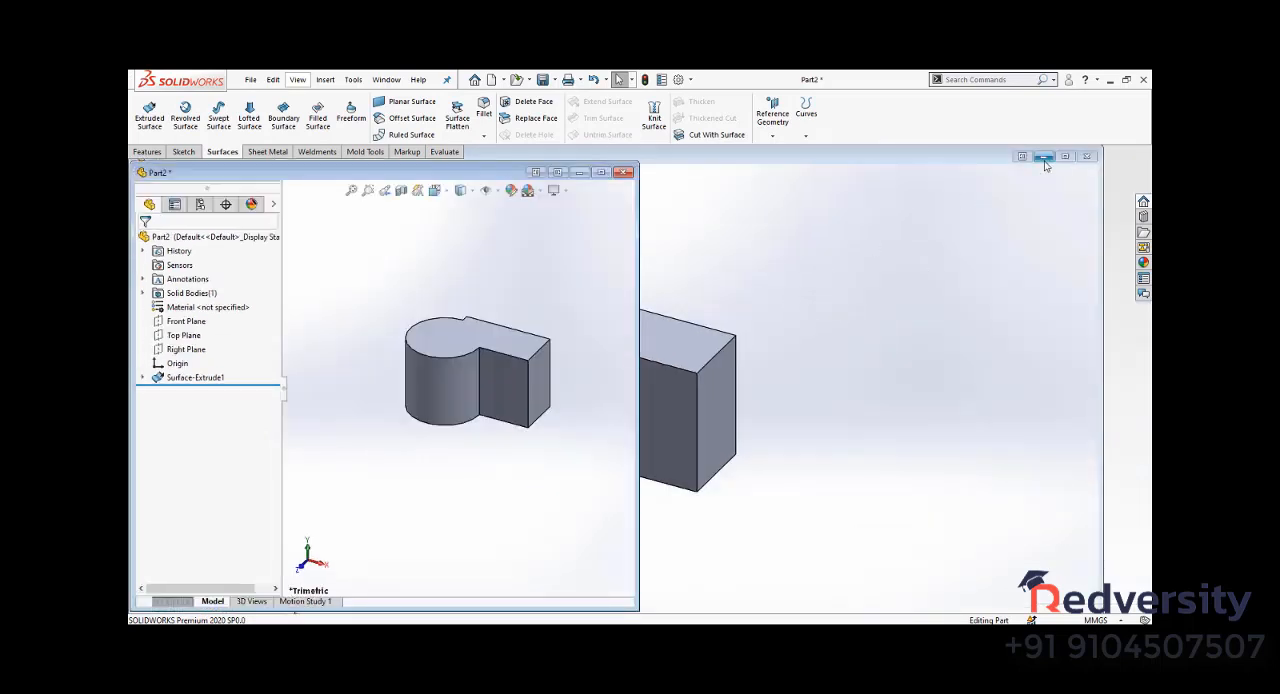
pyautogui.click(1022, 157)
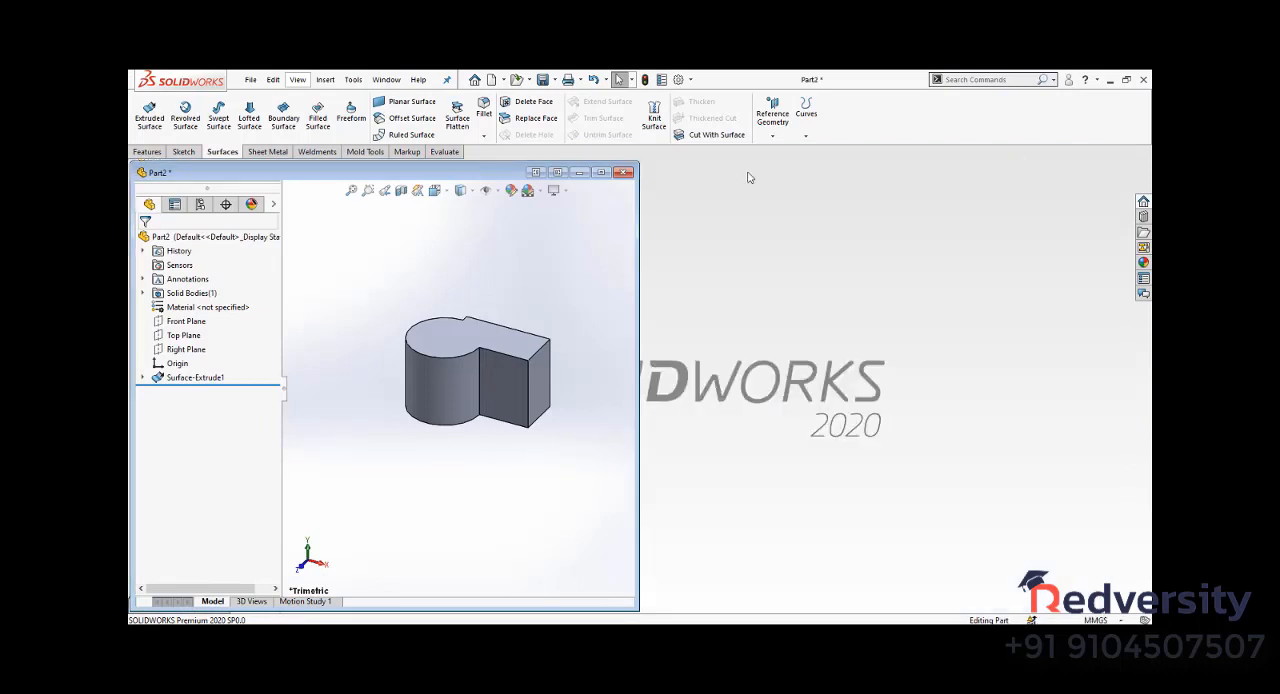
pyautogui.click(557, 173)
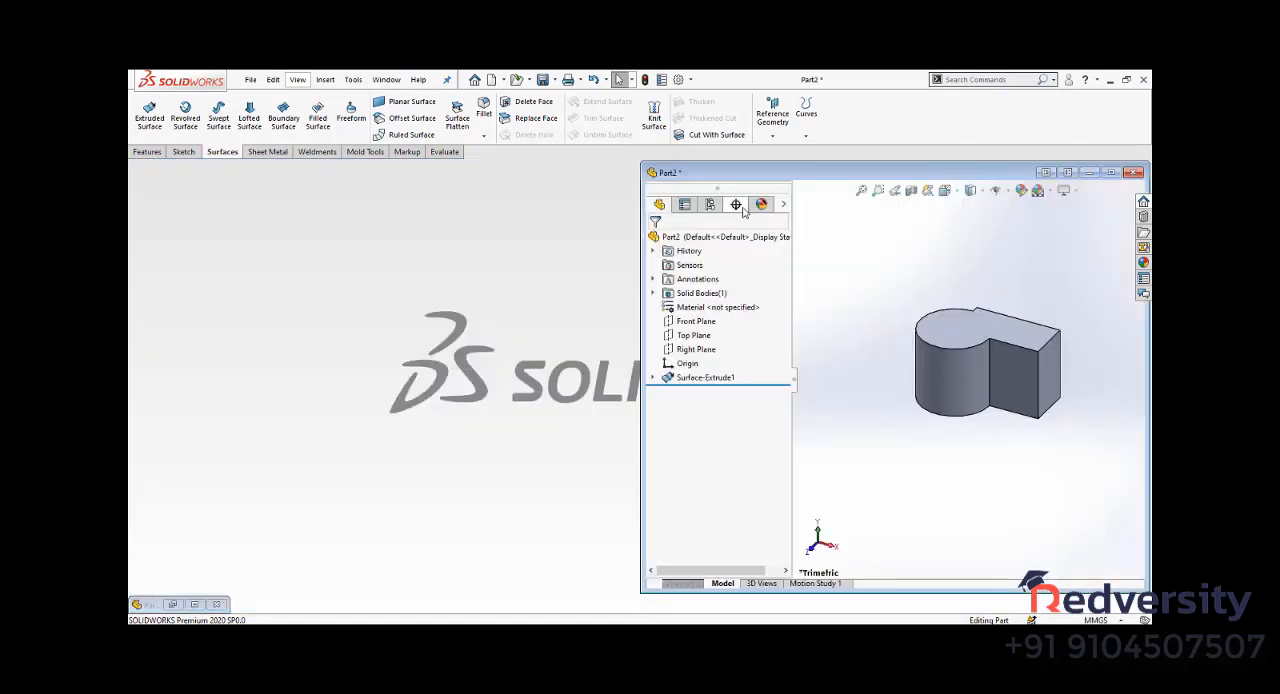
pyautogui.click(195, 605)
# - Tile the Part1 and Part2 windows vertically and show both bodies completely at a similar size for comparison
pyautogui.click(386, 79)
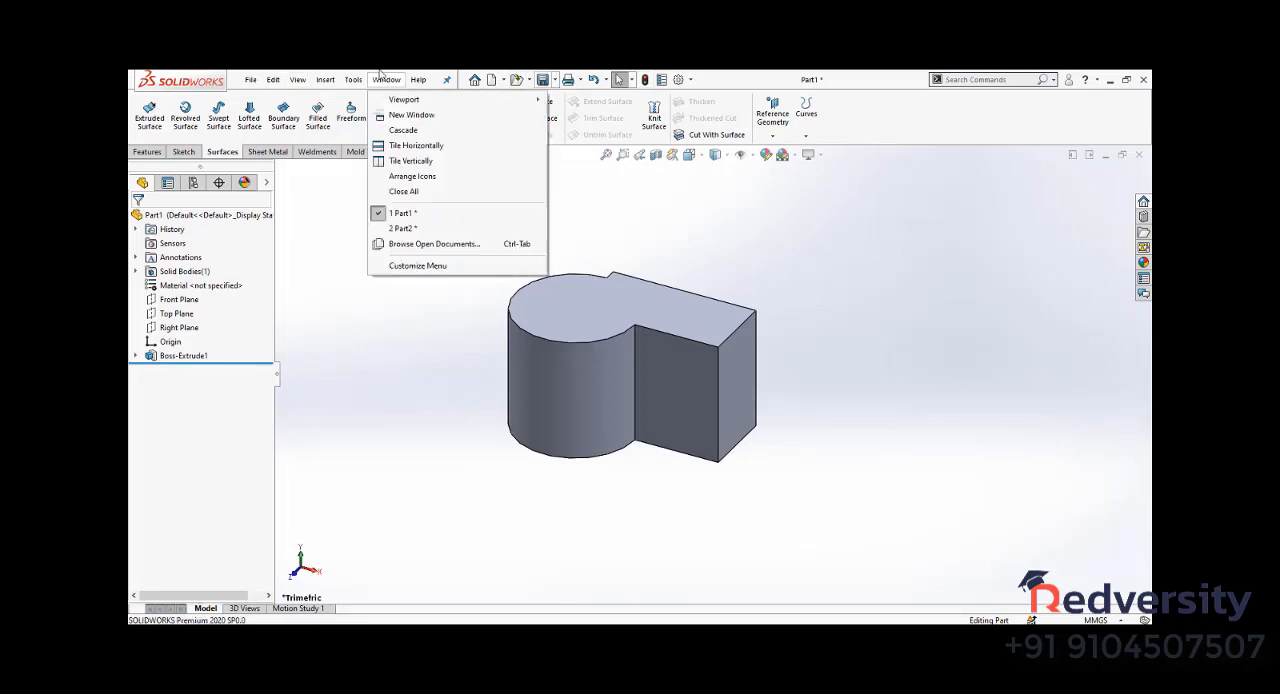
pyautogui.click(411, 161)
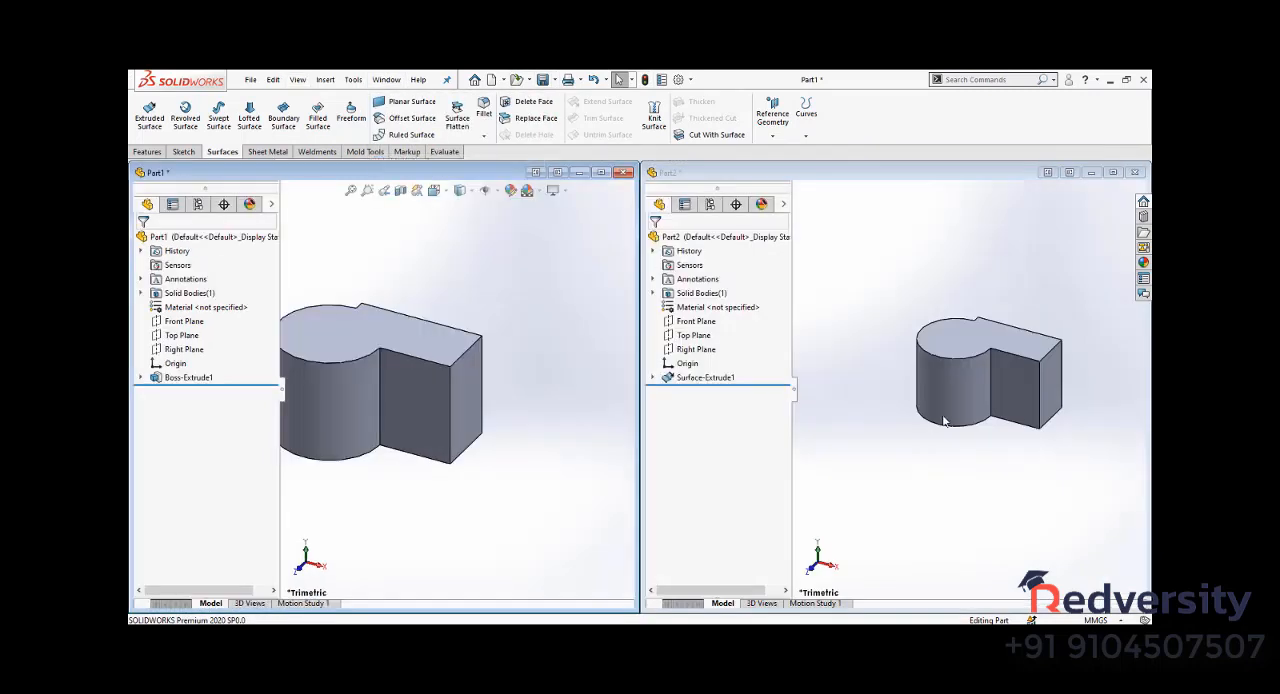
pyautogui.scroll(3, 942, 352)
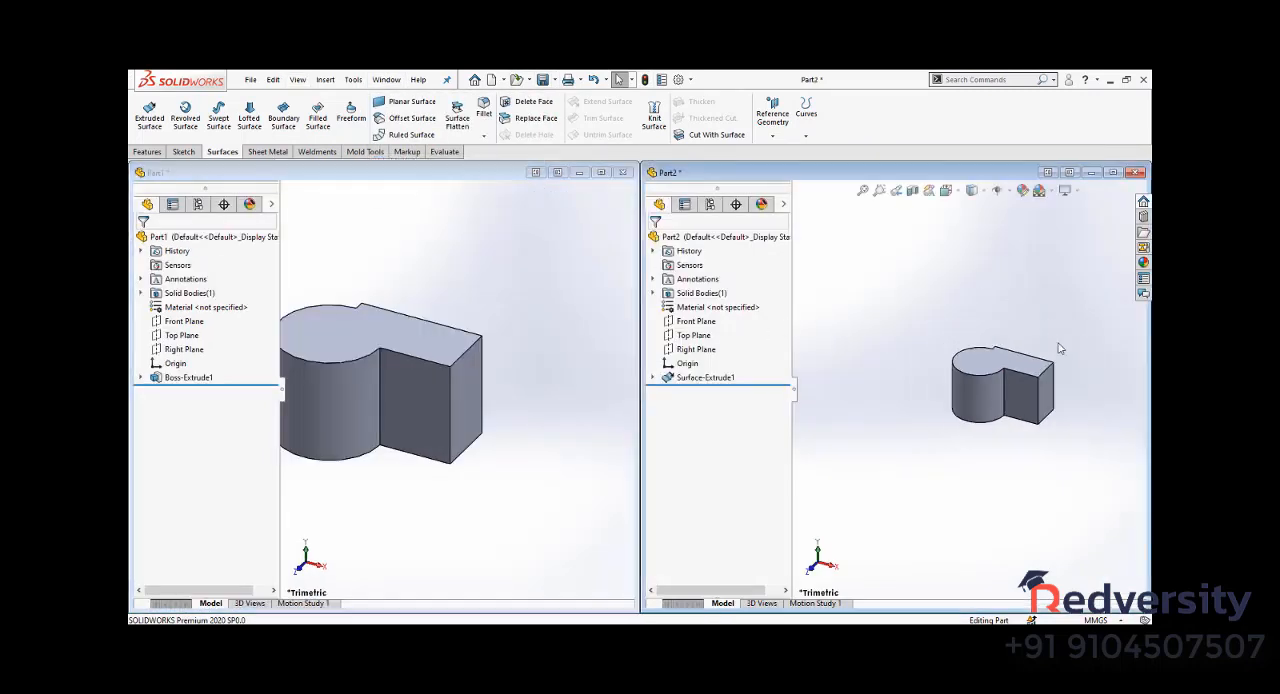
pyautogui.scroll(-2, 1059, 346)
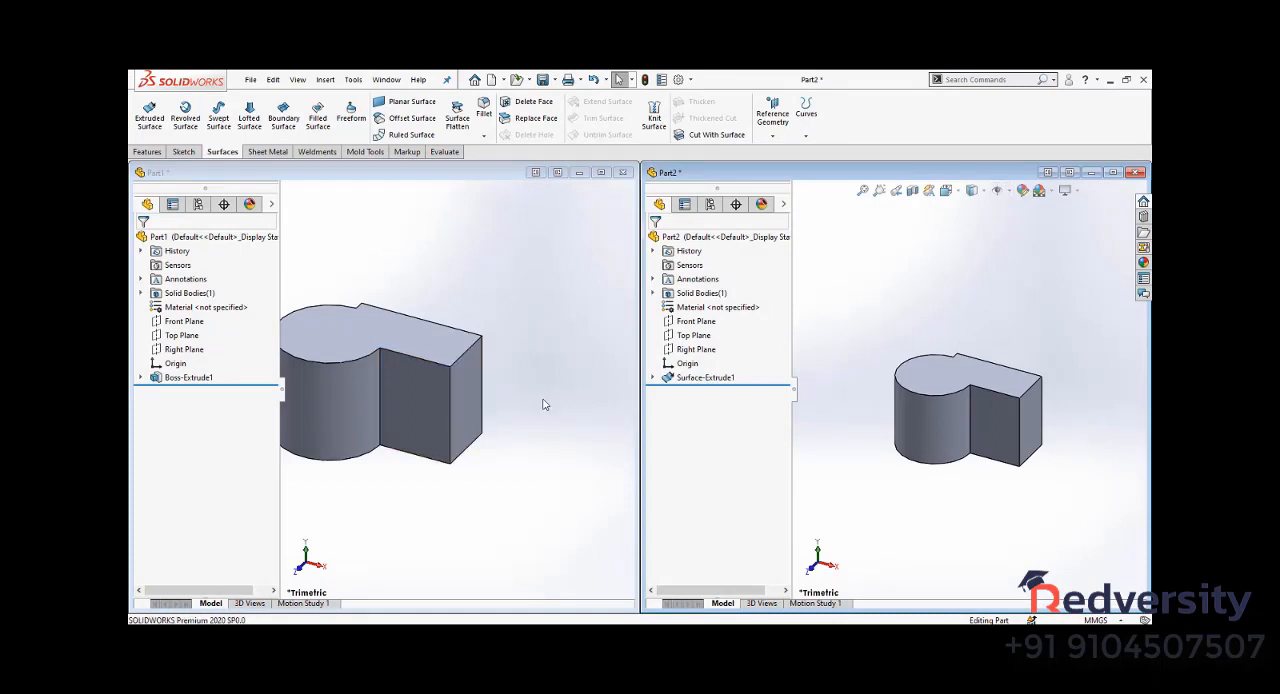
pyautogui.scroll(3, 543, 404)
pyautogui.scroll(1, 335, 397)
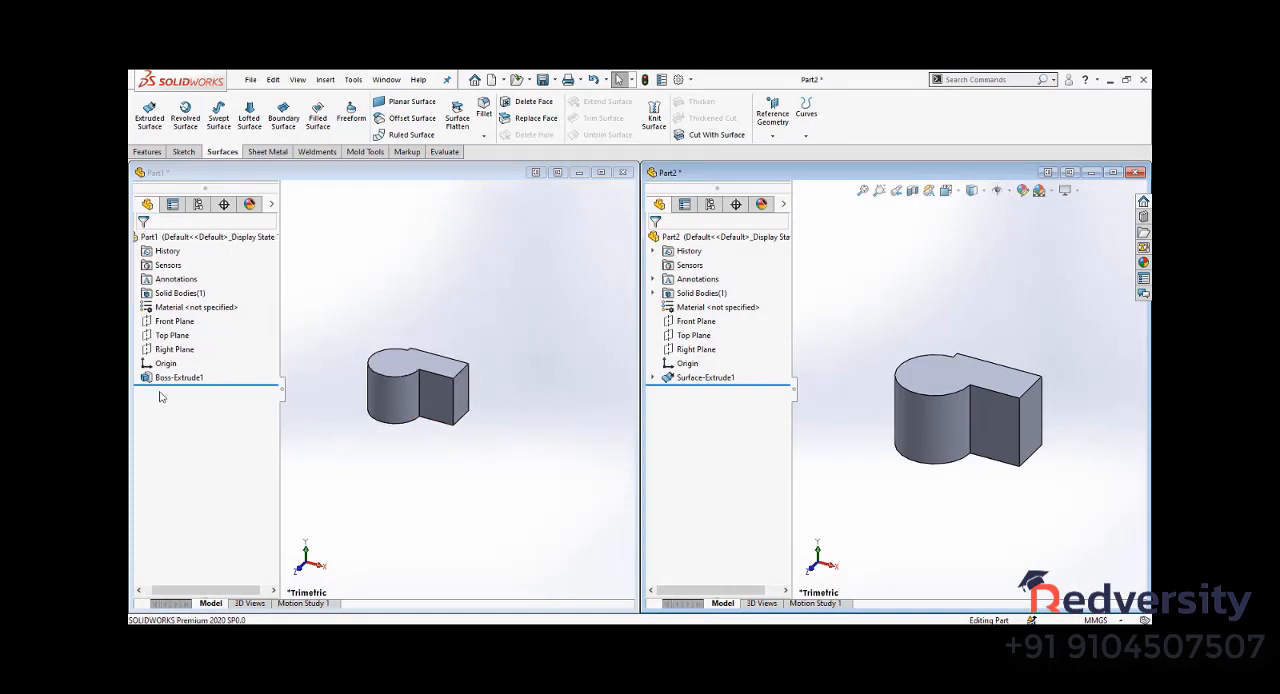
pyautogui.scroll(-2, 328, 392)
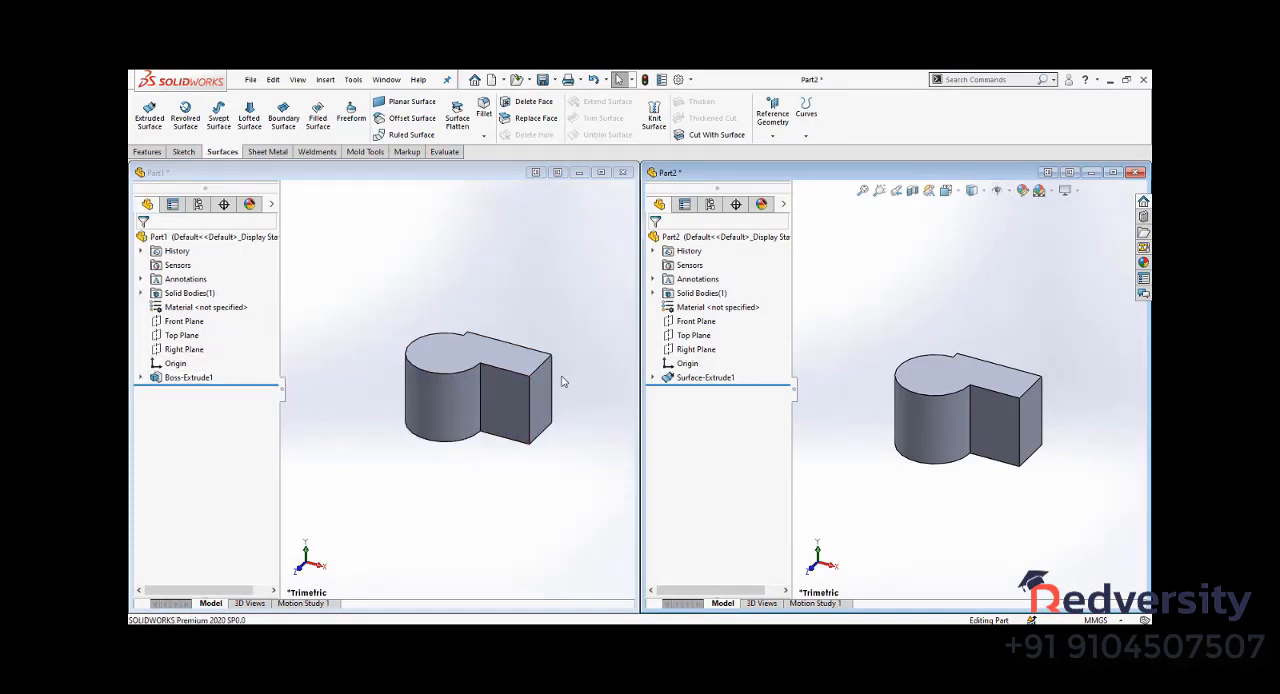
pyautogui.scroll(-1, 563, 381)
# - Apply a section view to the solid in Part1 using the Front Plane, offset about -5.9 mm and rotated about 10.3 degrees
pyautogui.click(500, 289)
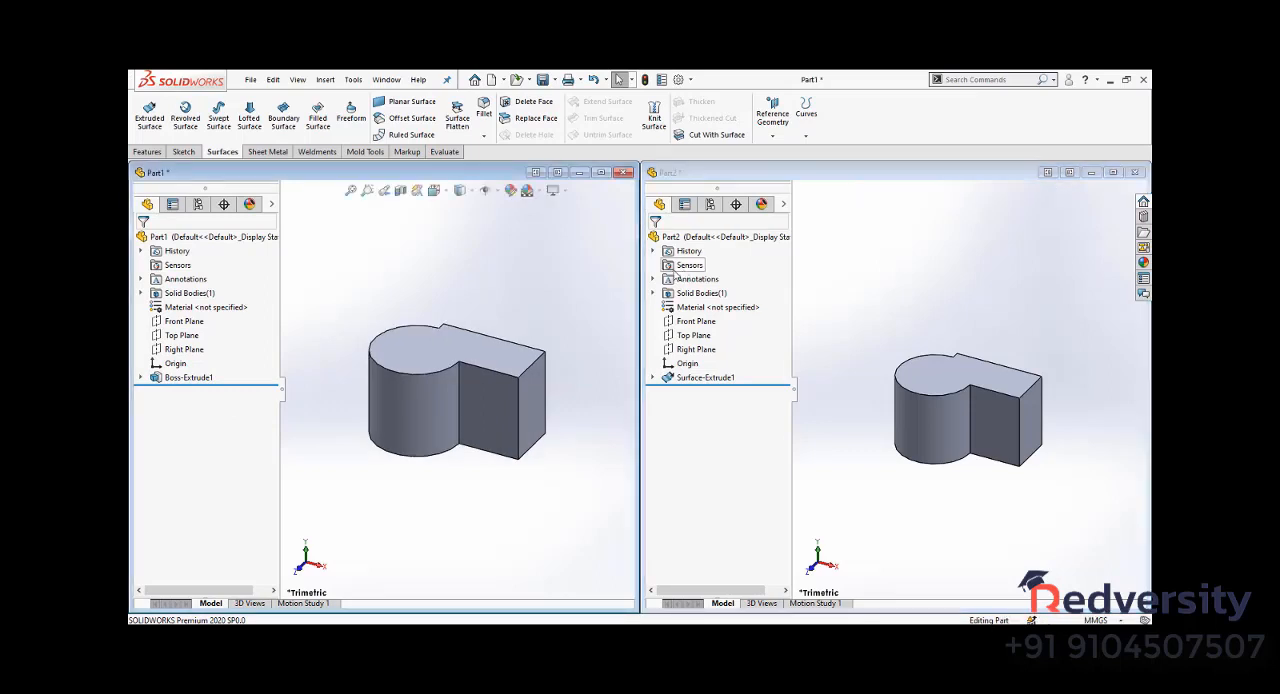
pyautogui.click(401, 190)
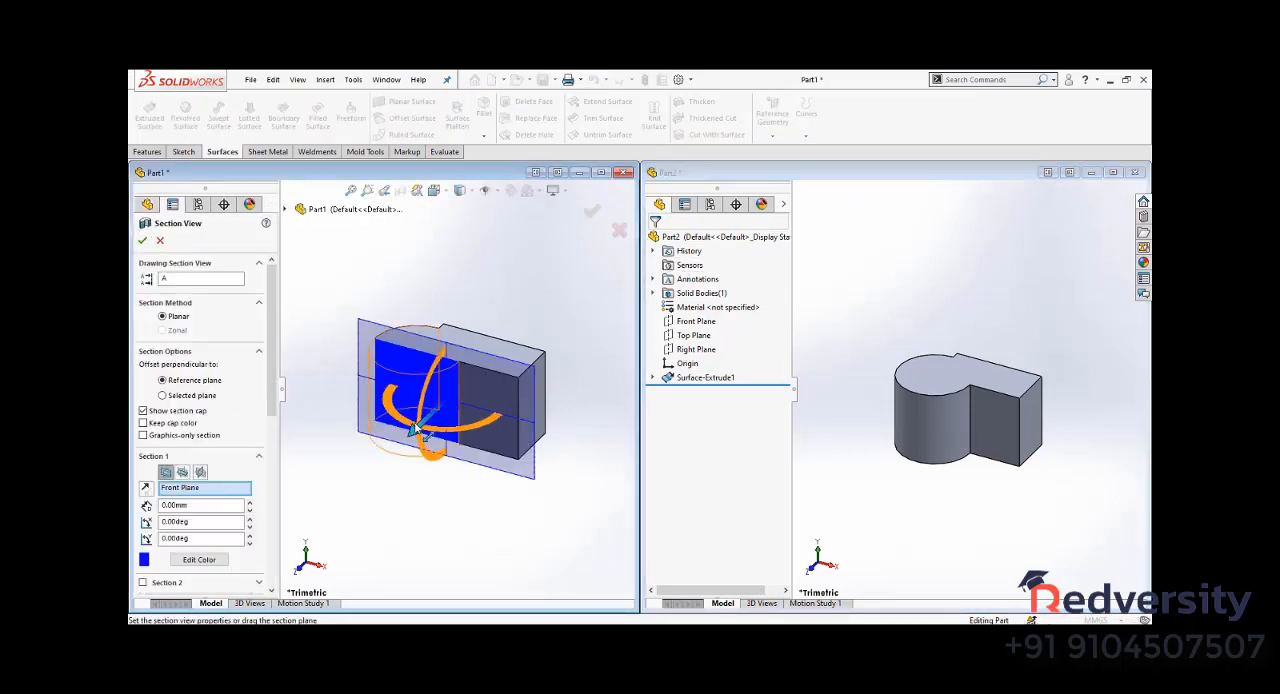
pyautogui.moveTo(415, 427); pyautogui.dragTo(473, 429)
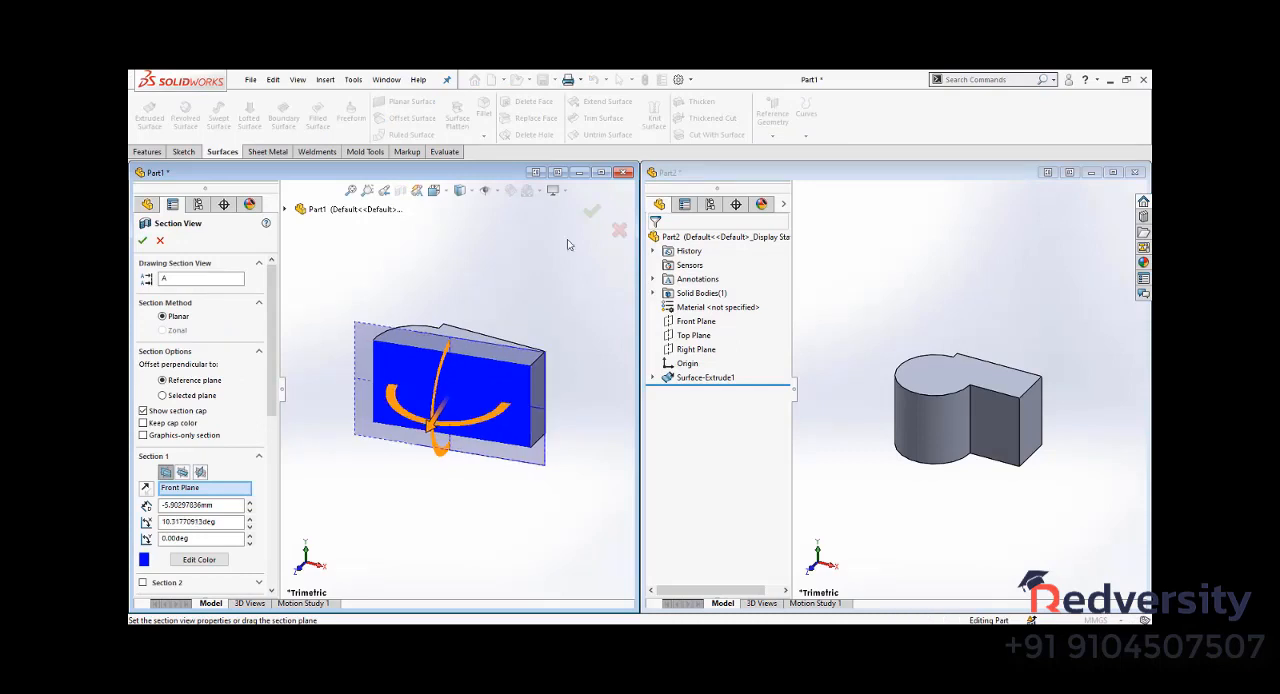
pyautogui.click(595, 210)
# - Apply a section view to the surface body in Part2 using the Front Plane, moved back and rotated about 21.5 degrees
pyautogui.click(1003, 284)
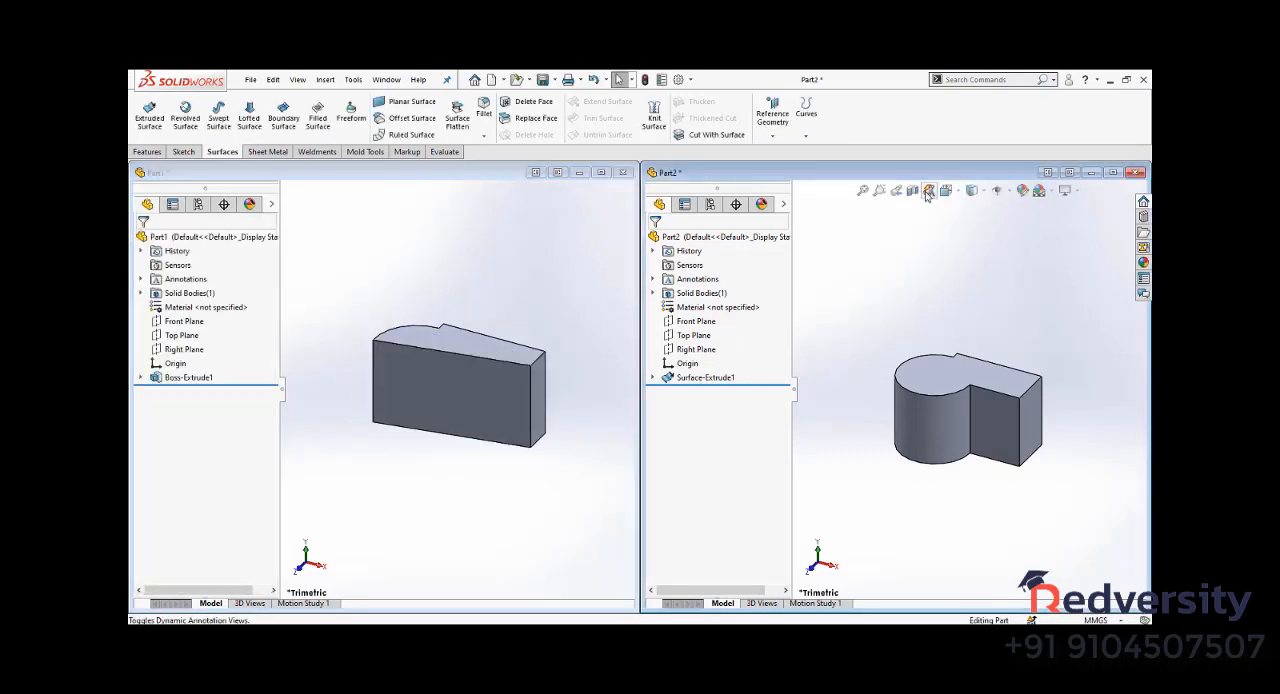
pyautogui.click(912, 193)
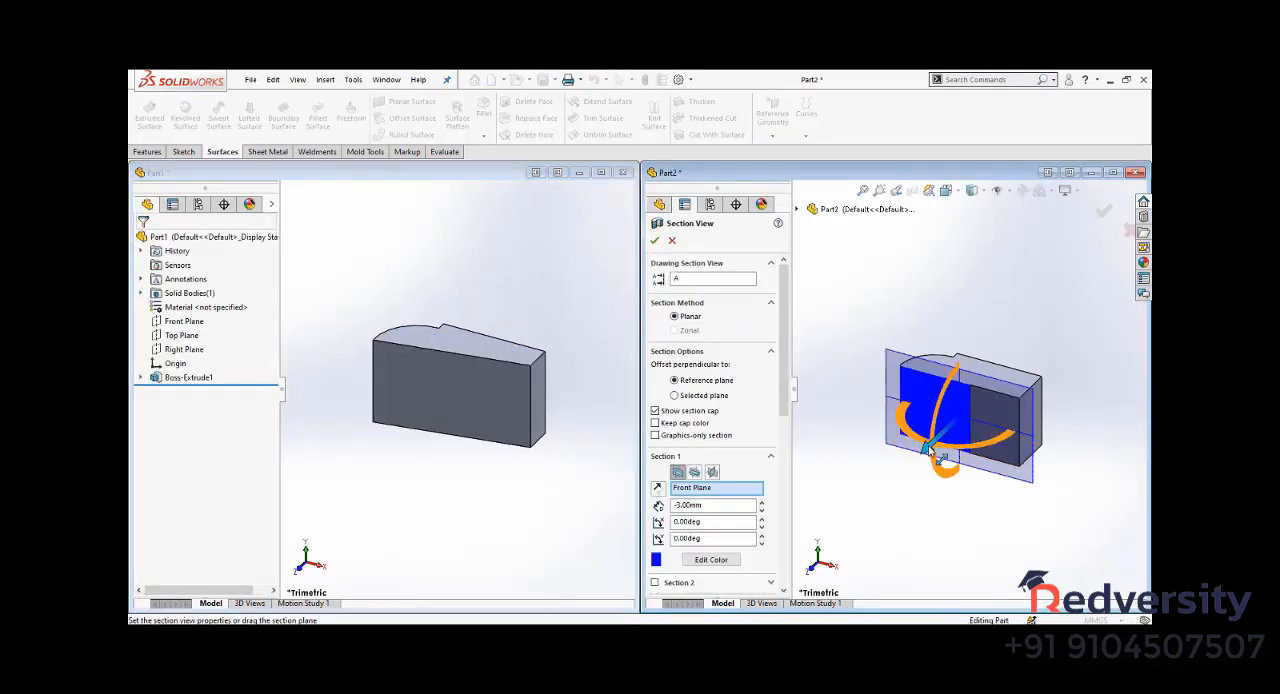
pyautogui.moveTo(929, 446); pyautogui.dragTo(997, 443)
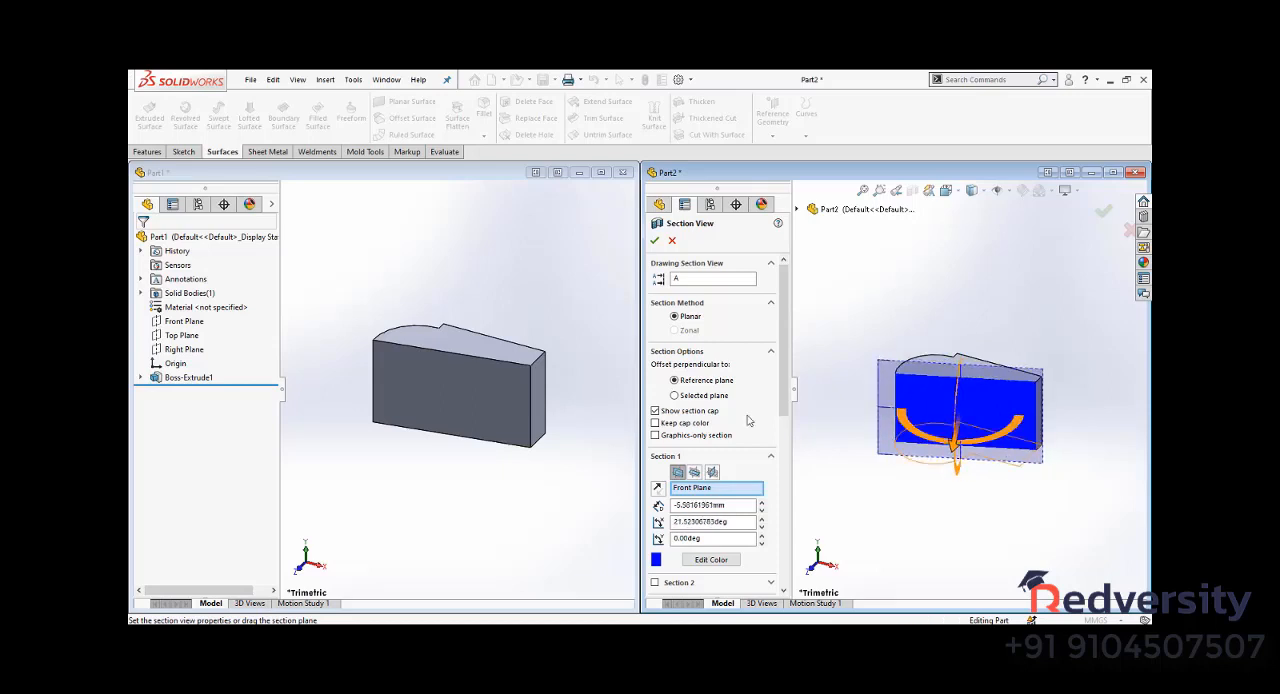
pyautogui.click(655, 241)
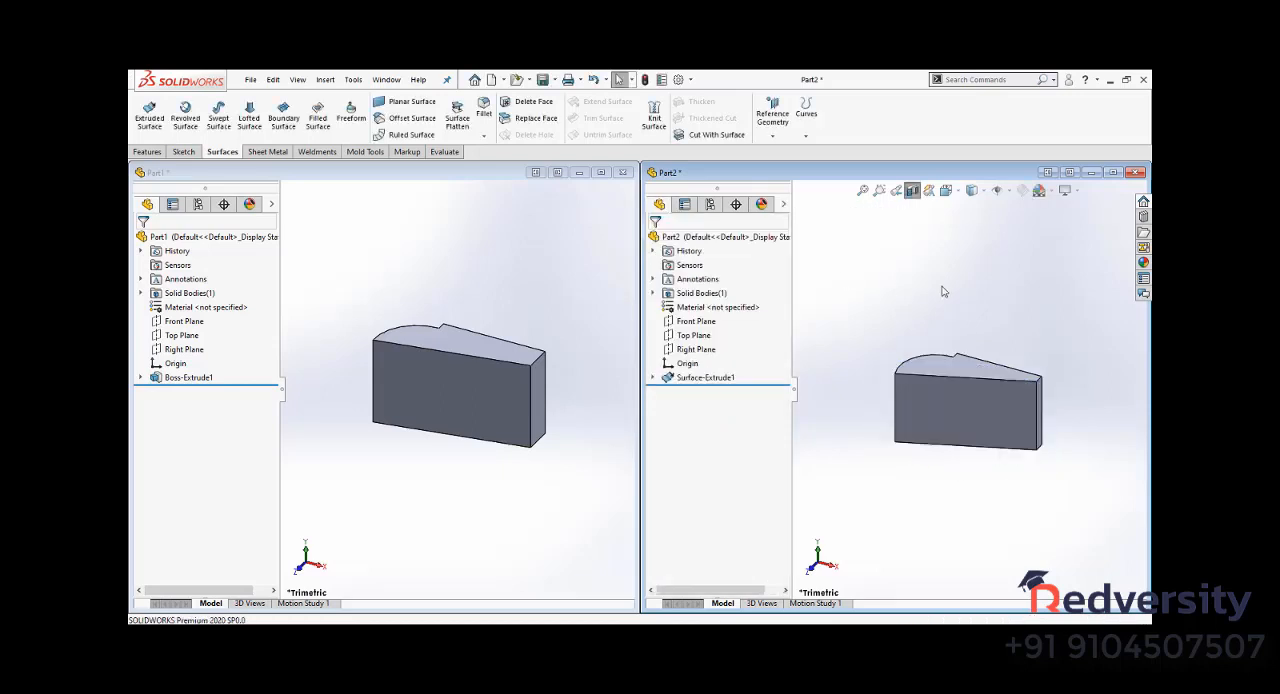
# - Edit Surface-Extrude1 in Part2 to disable Cap end, and inspect the open surface from above
pyautogui.click(705, 378)
pyautogui.click(708, 343)
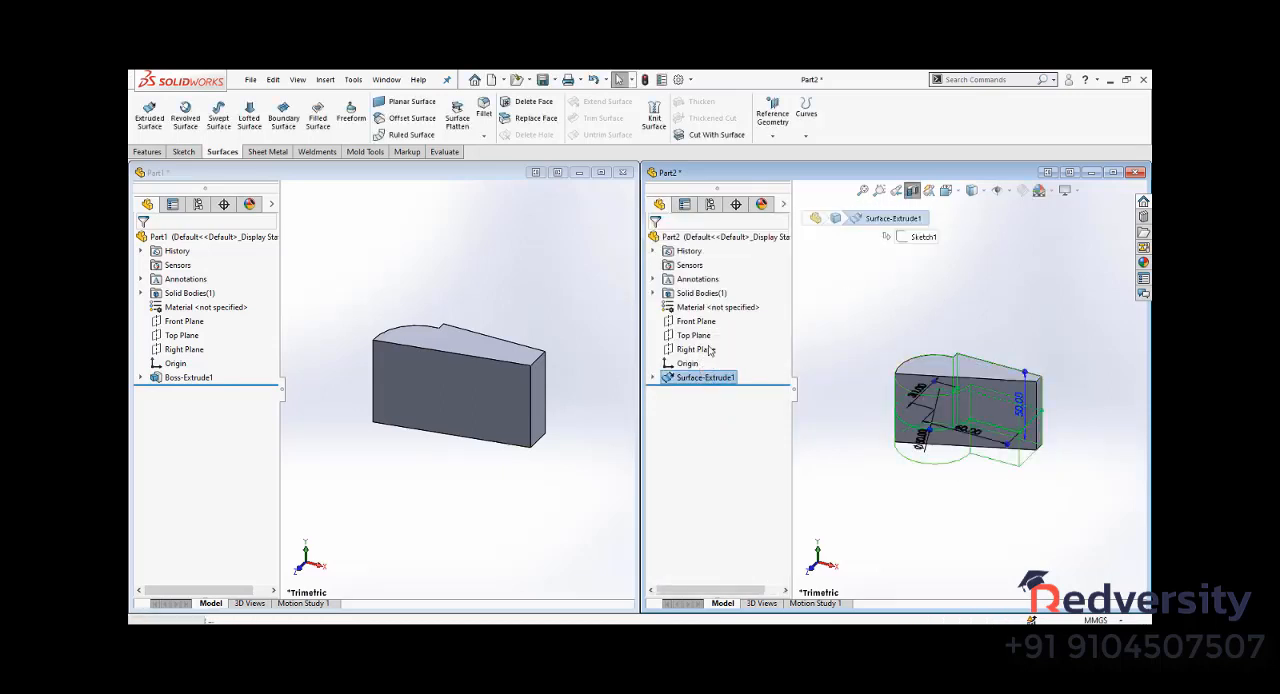
pyautogui.click(675, 412)
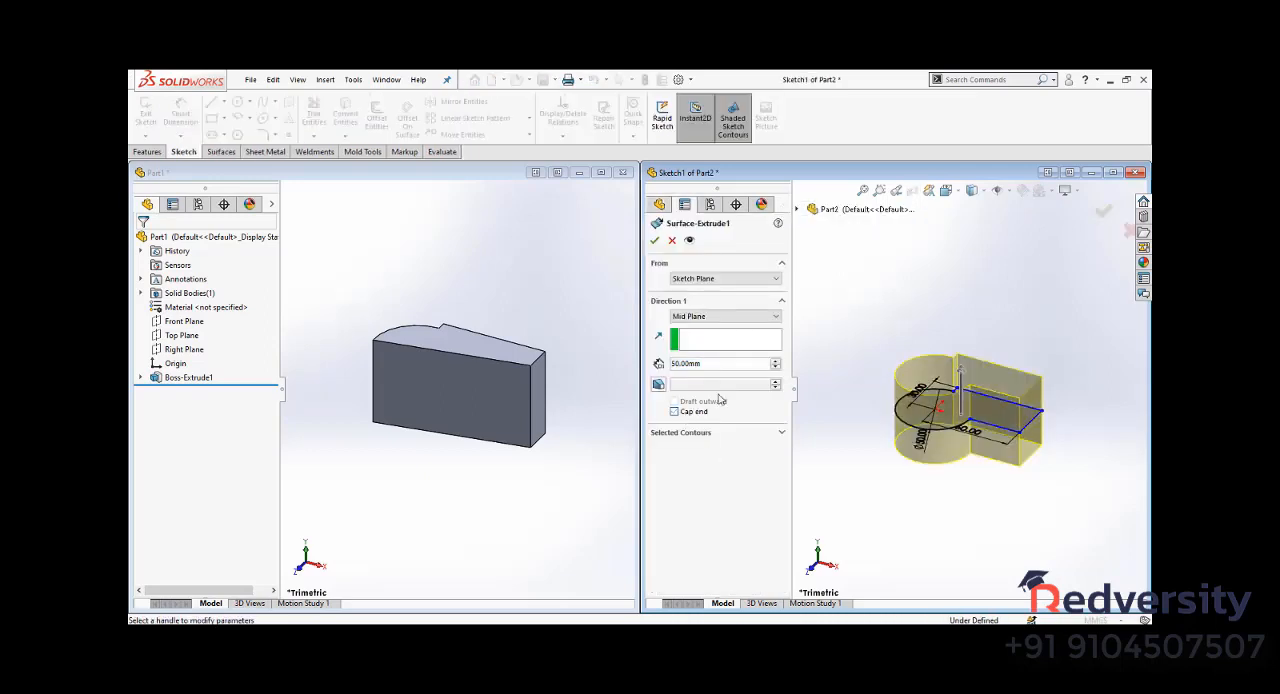
pyautogui.click(655, 242)
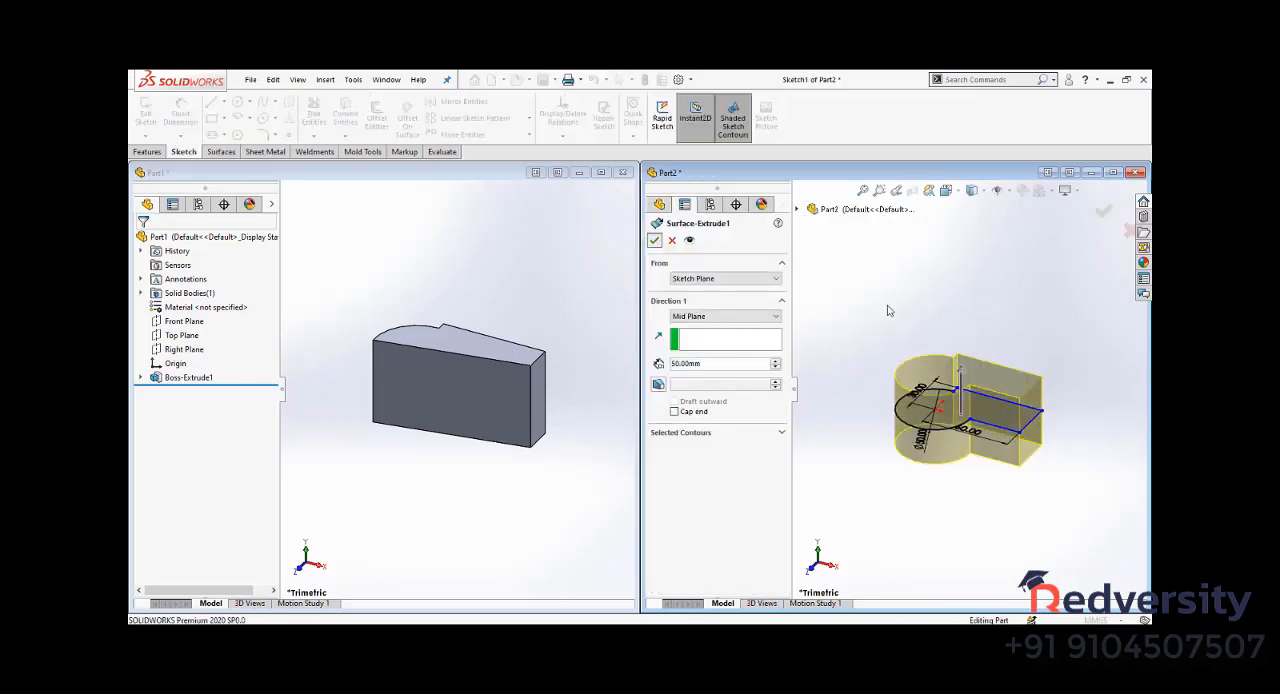
pyautogui.moveTo(846, 366); pyautogui.dragTo(869, 426, button='middle')
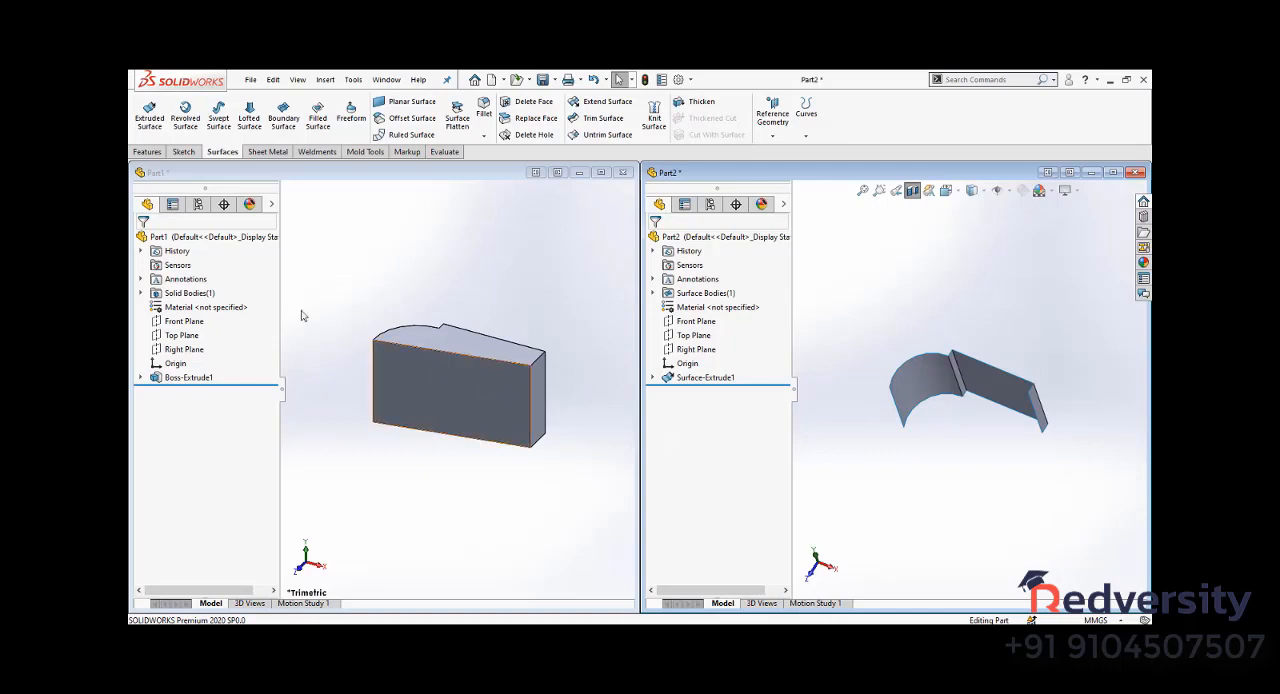
pyautogui.click(150, 154)
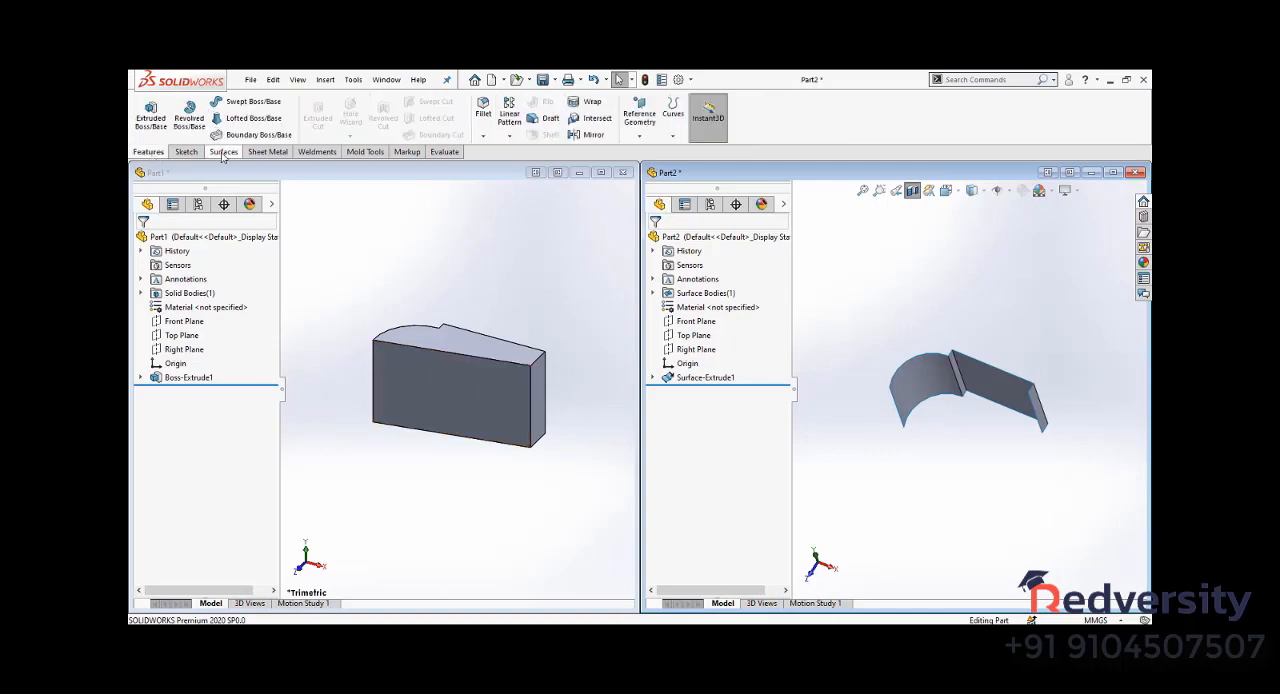
pyautogui.click(222, 151)
pyautogui.click(146, 151)
# - Review the mass properties of the solid in Part1, and activate Part2 to check whether its surface body offers the same evaluation
pyautogui.click(390, 462)
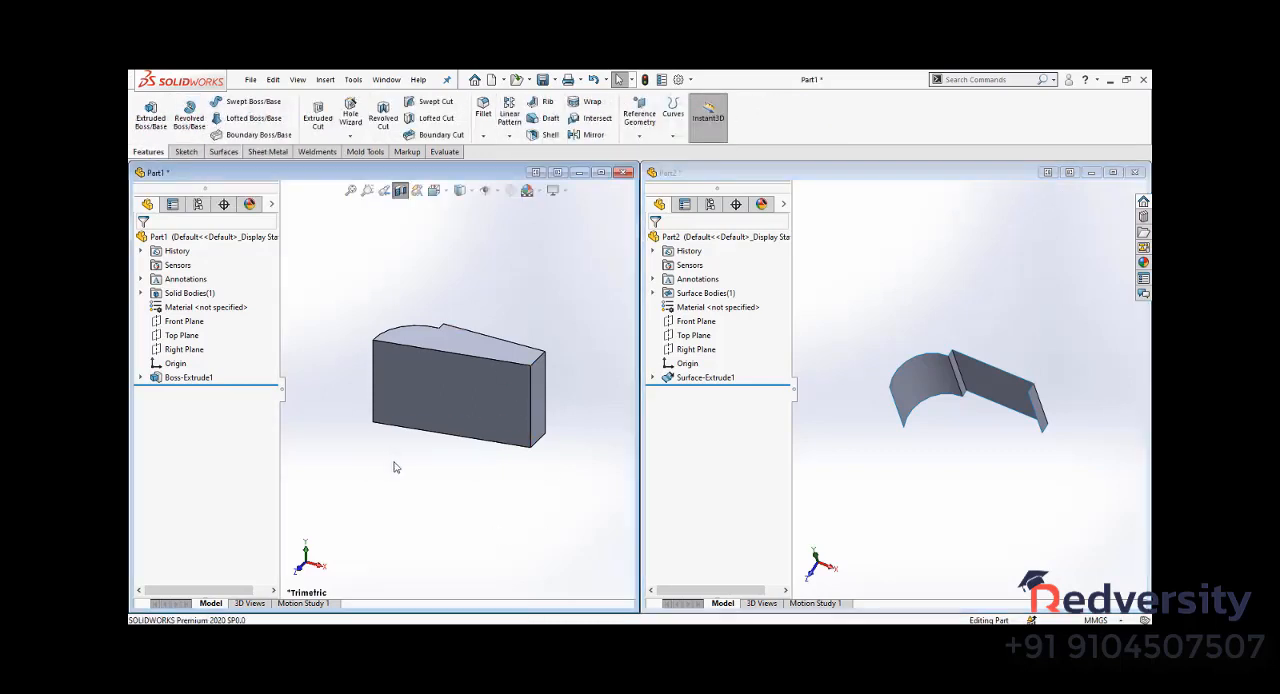
pyautogui.click(444, 151)
pyautogui.click(289, 128)
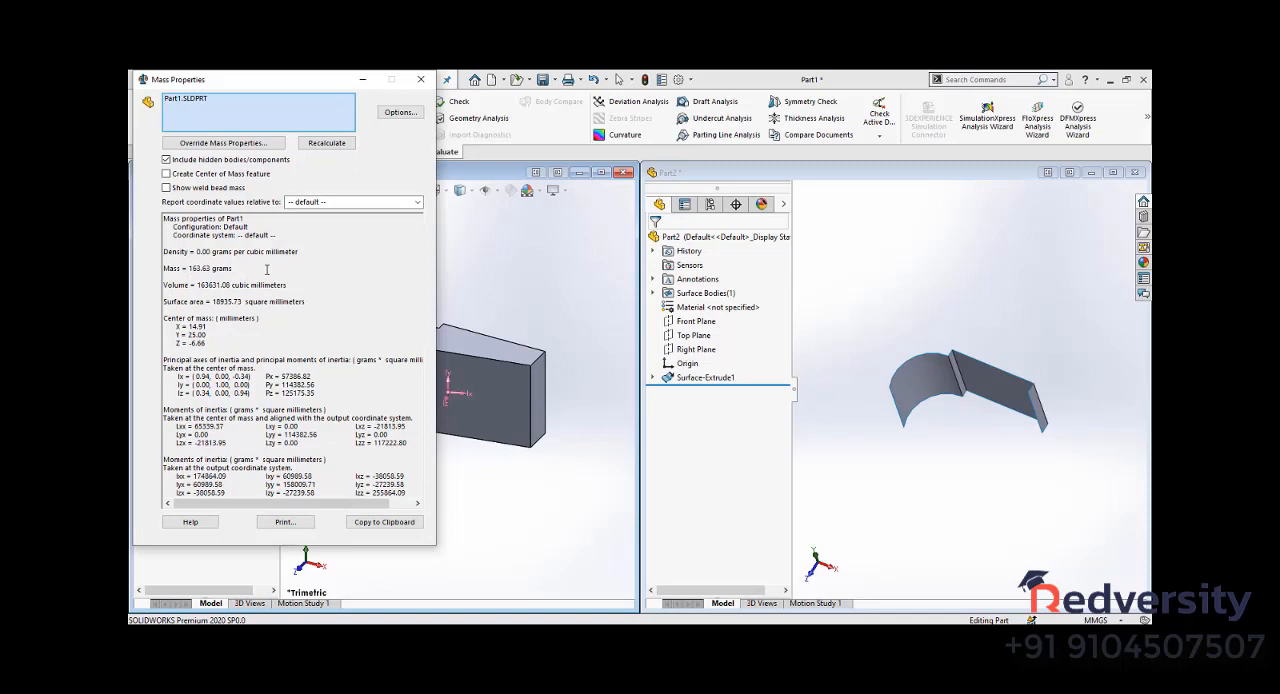
pyautogui.press('Escape')
pyautogui.click(918, 278)
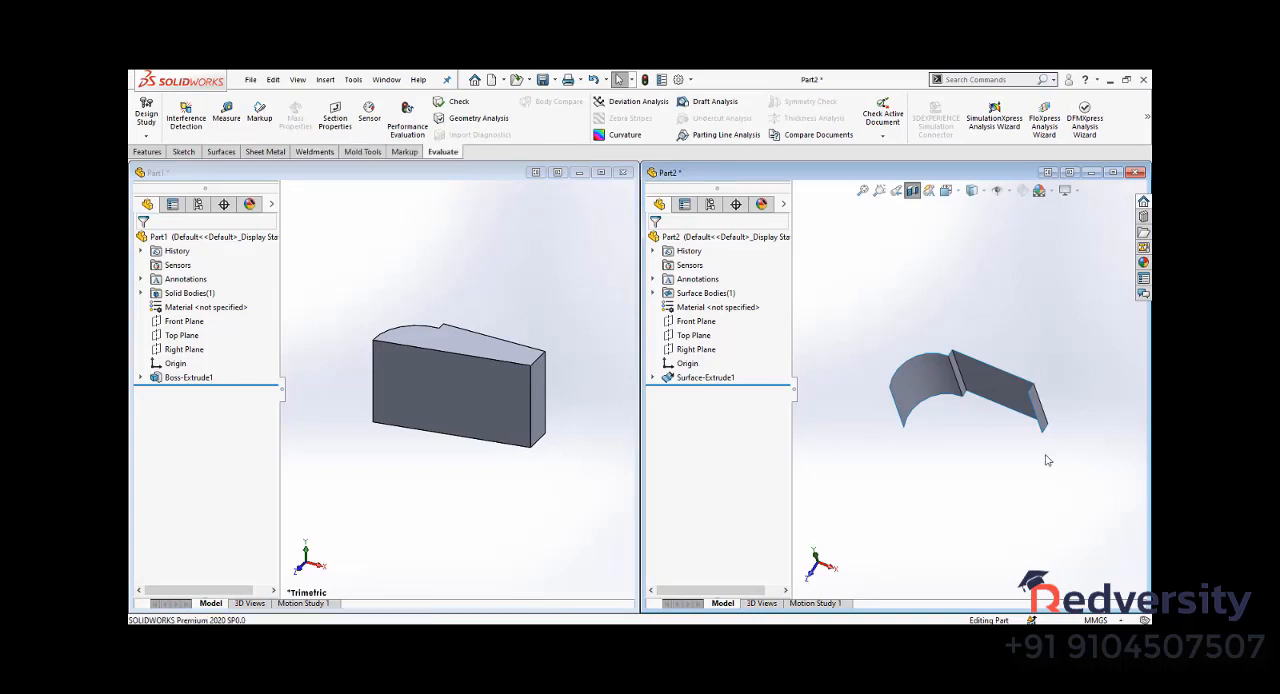
# - Close both Part1 and Part2 without saving them
pyautogui.click(529, 476)
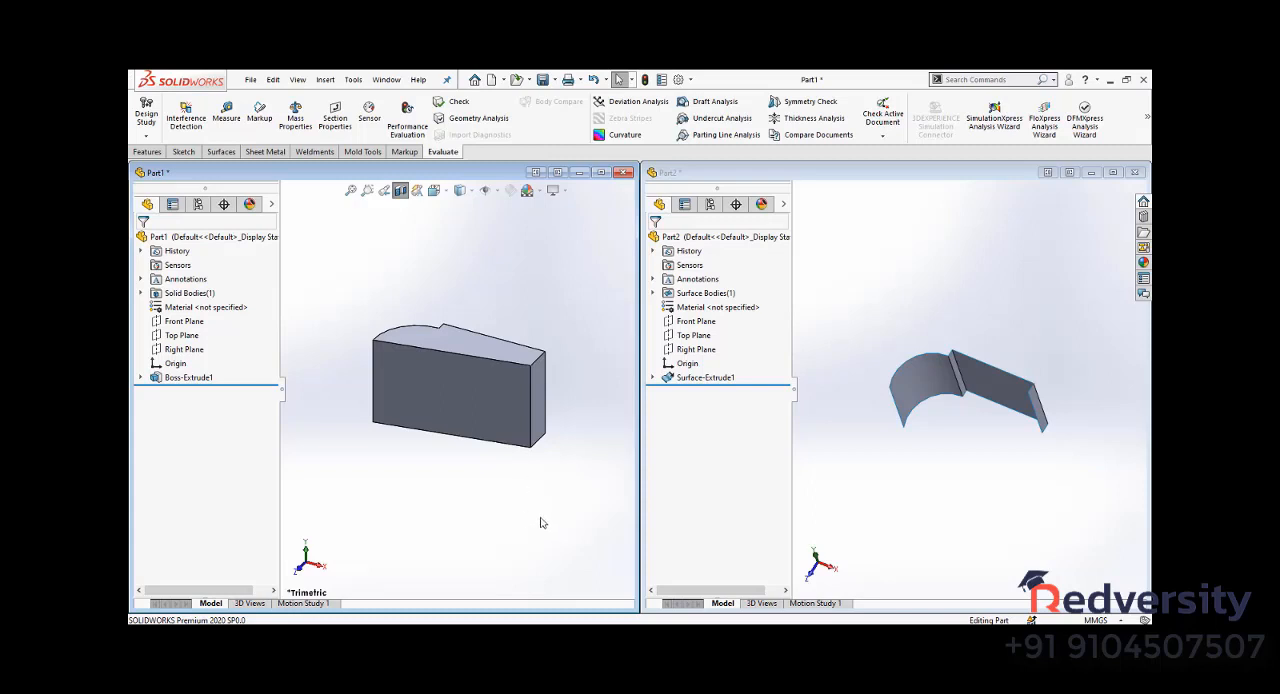
pyautogui.click(623, 173)
pyautogui.click(600, 363)
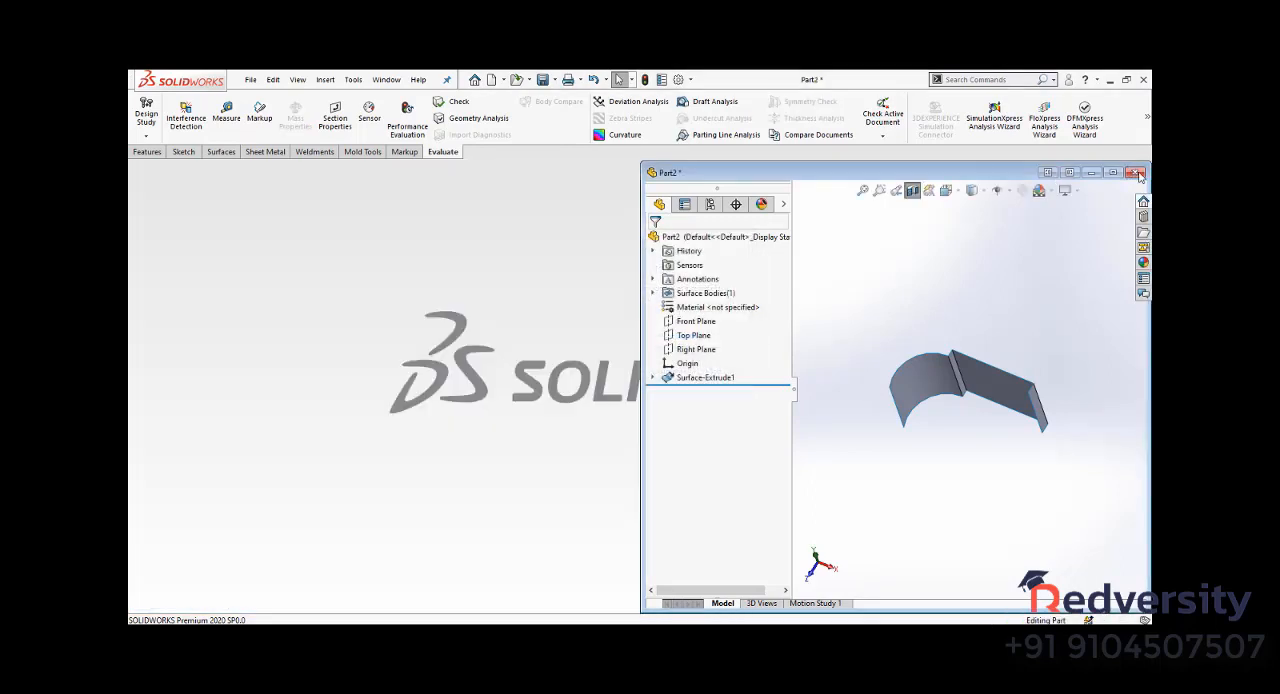
pyautogui.click(1139, 176)
pyautogui.click(636, 363)
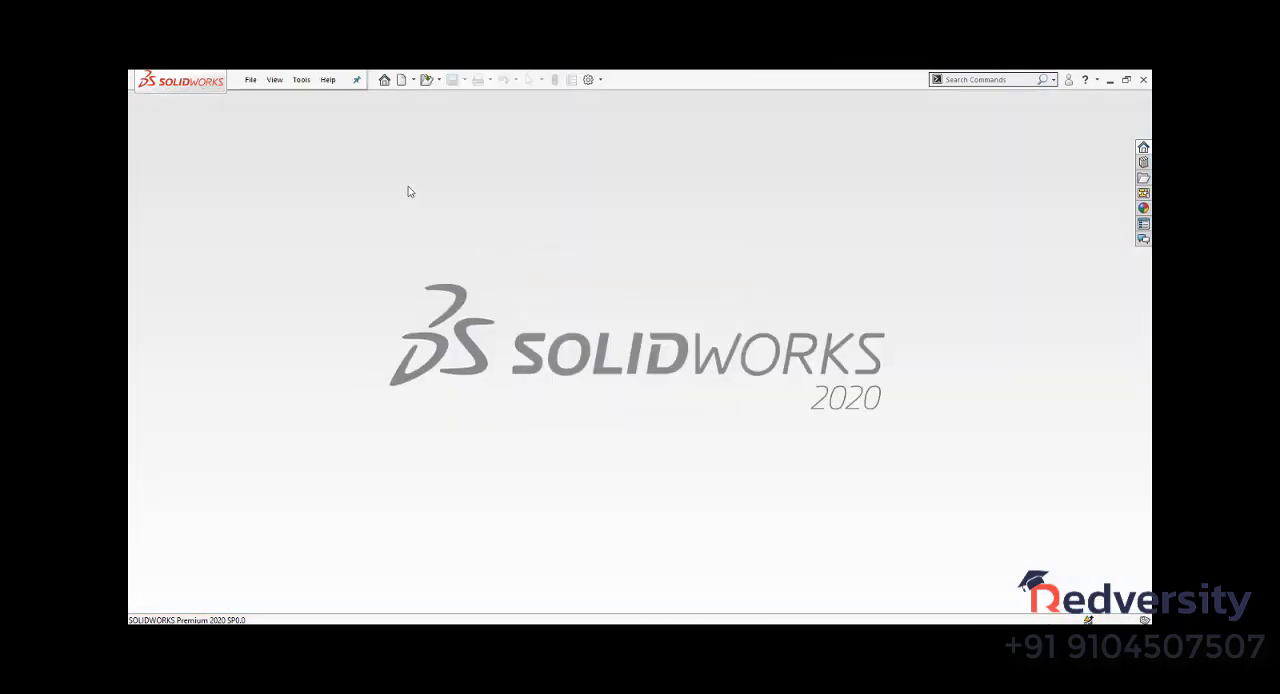
# - Create a new part document, maximize its window and start a sketch on the Front Plane
pyautogui.click(405, 80)
pyautogui.click(696, 473)
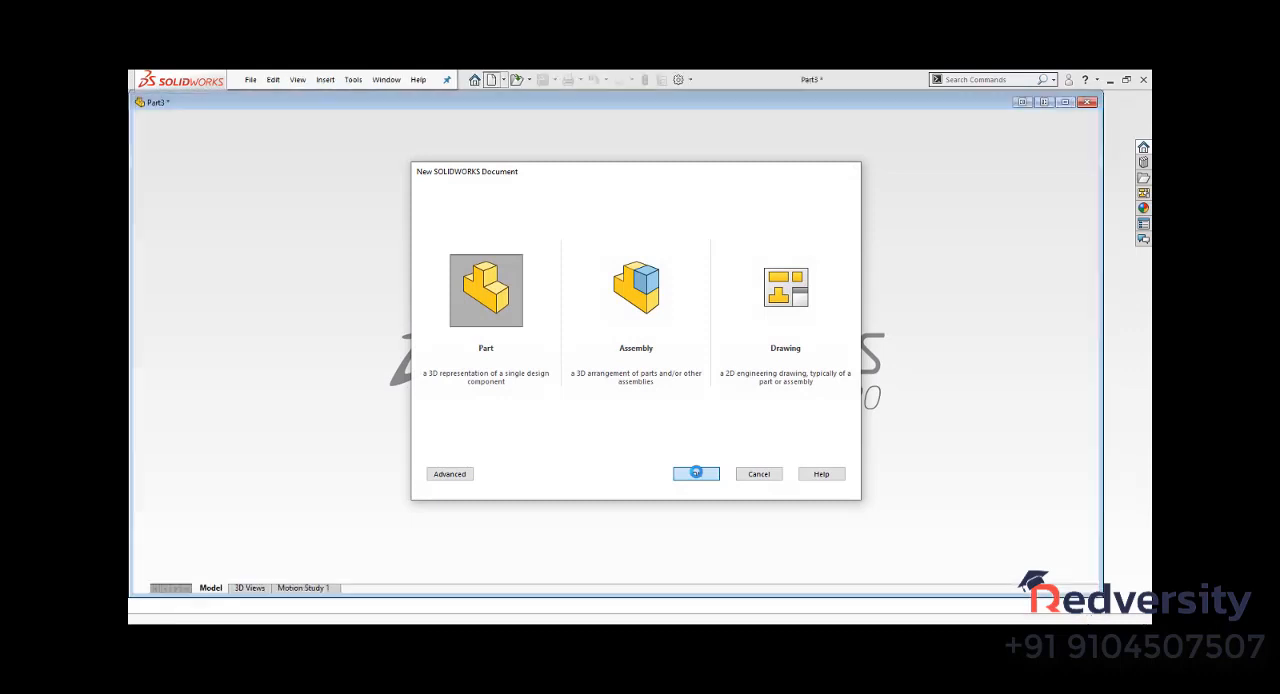
pyautogui.click(1066, 171)
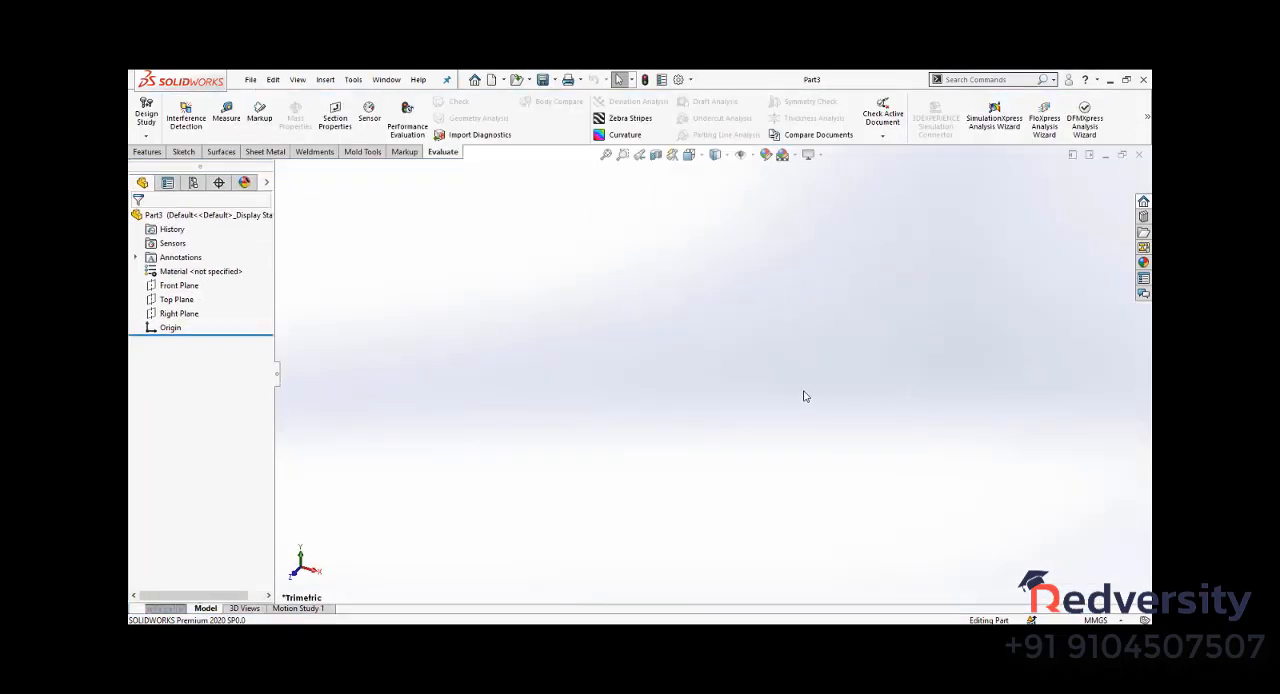
pyautogui.click(183, 151)
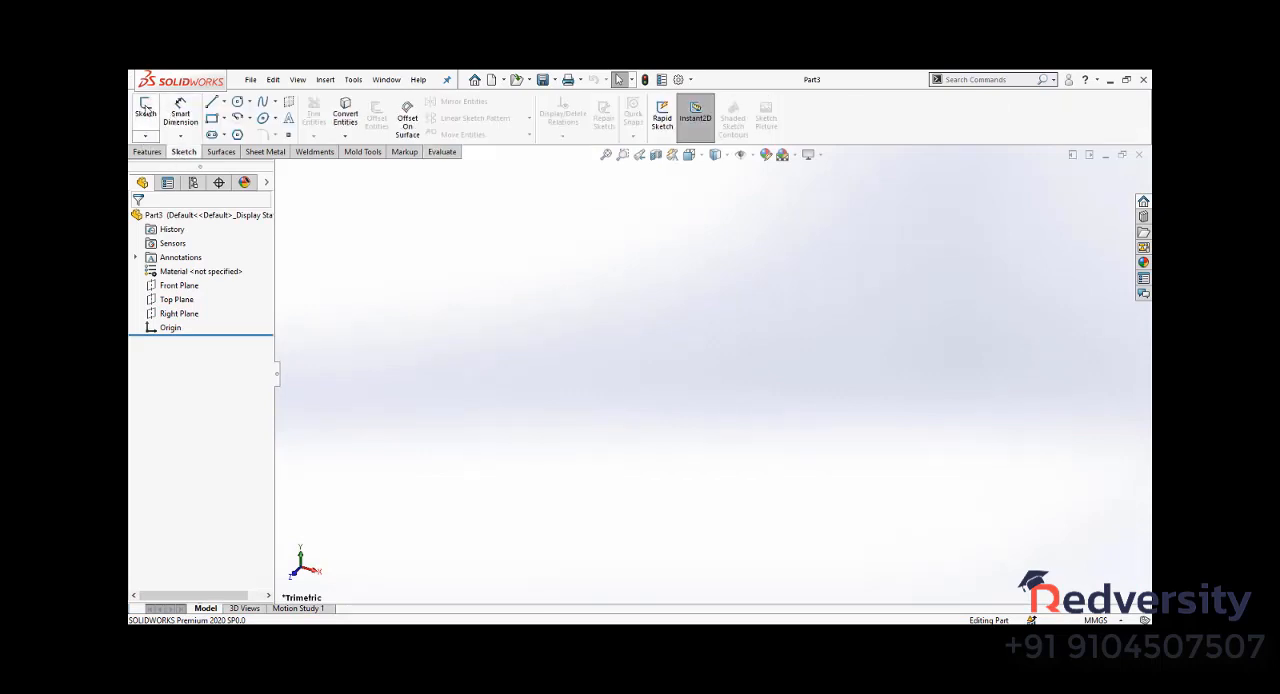
pyautogui.click(145, 110)
pyautogui.click(583, 250)
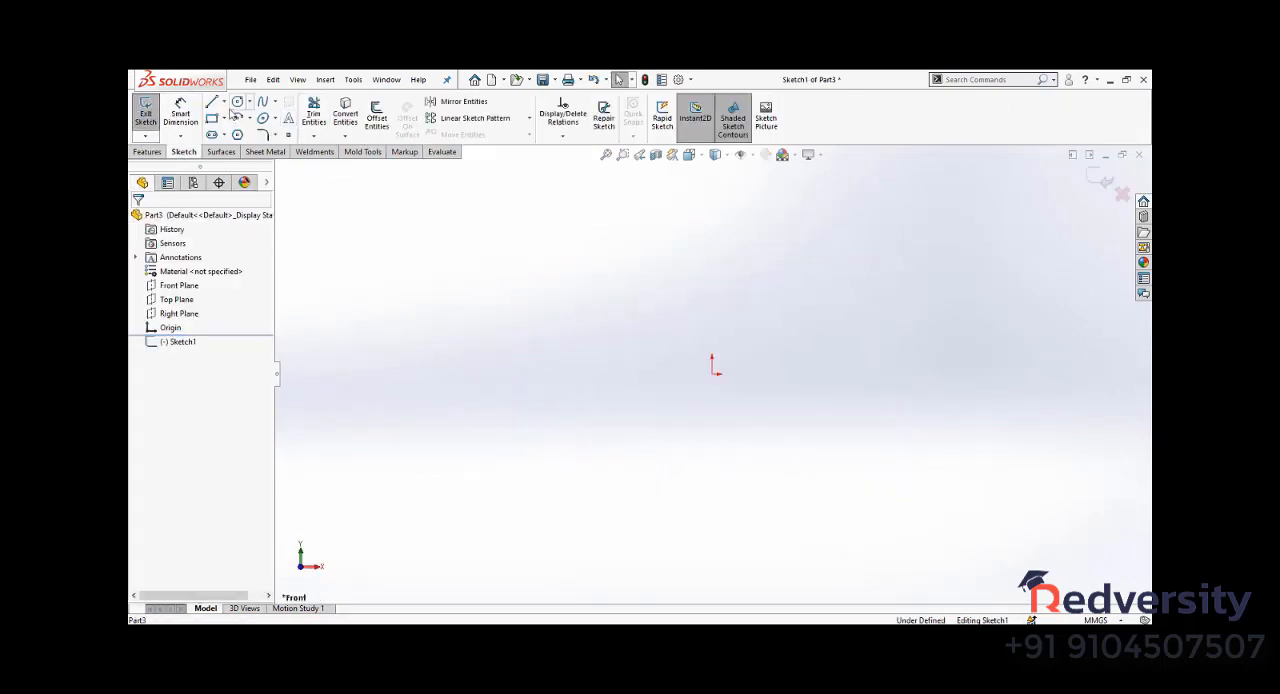
# - Sketch a vertical construction line of infinite length through the origin and leave the Line tool
pyautogui.moveTo(573, 285); pyautogui.dragTo(477, 286, button='right')
pyautogui.click(174, 319)
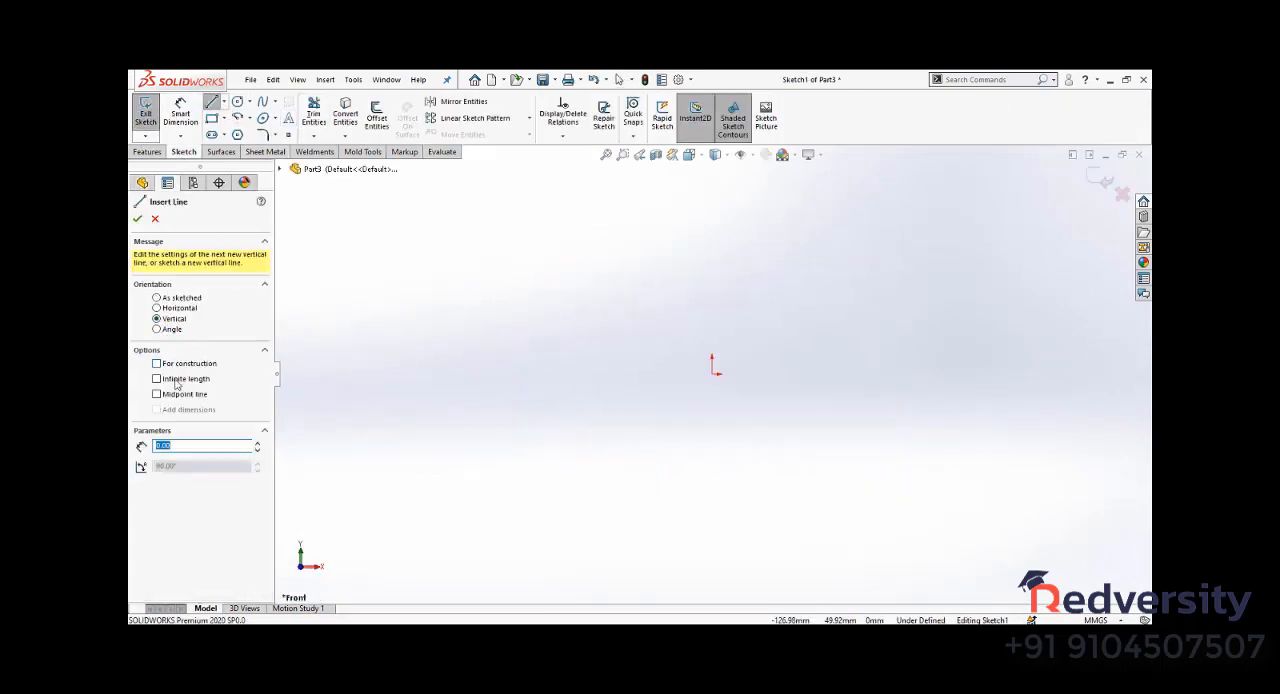
pyautogui.click(182, 378)
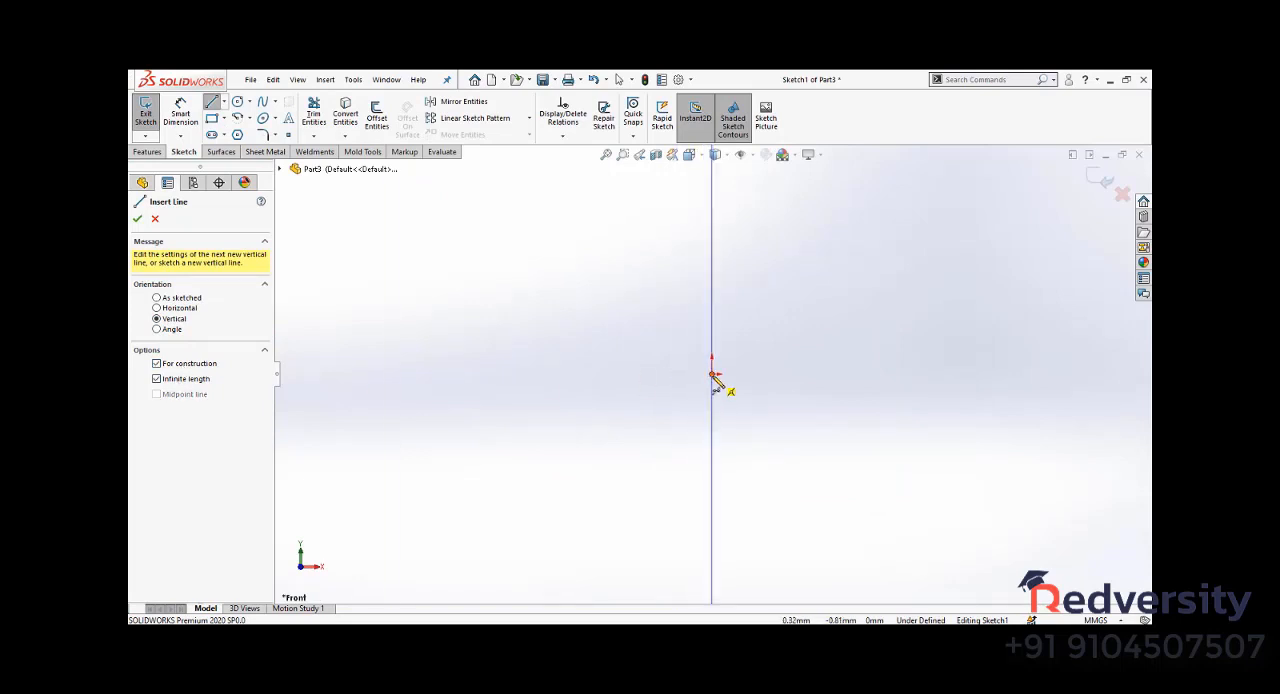
pyautogui.click(712, 371)
pyautogui.click(137, 220)
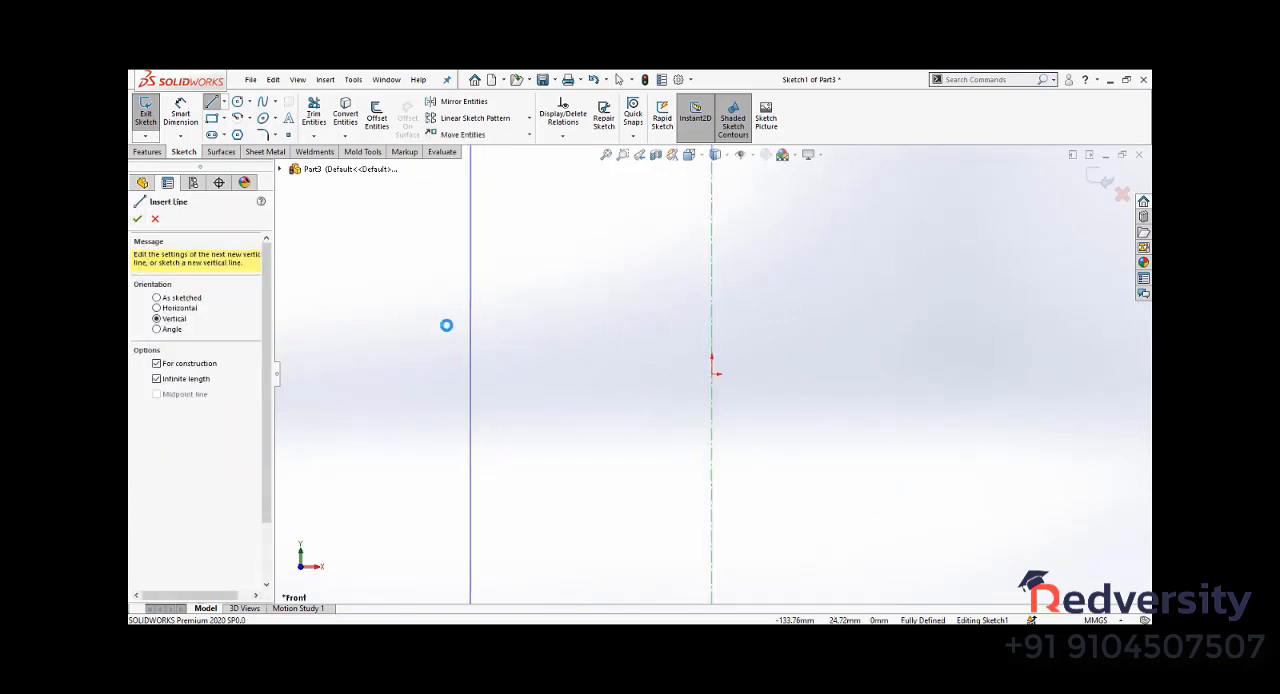
pyautogui.rightClick(457, 334)
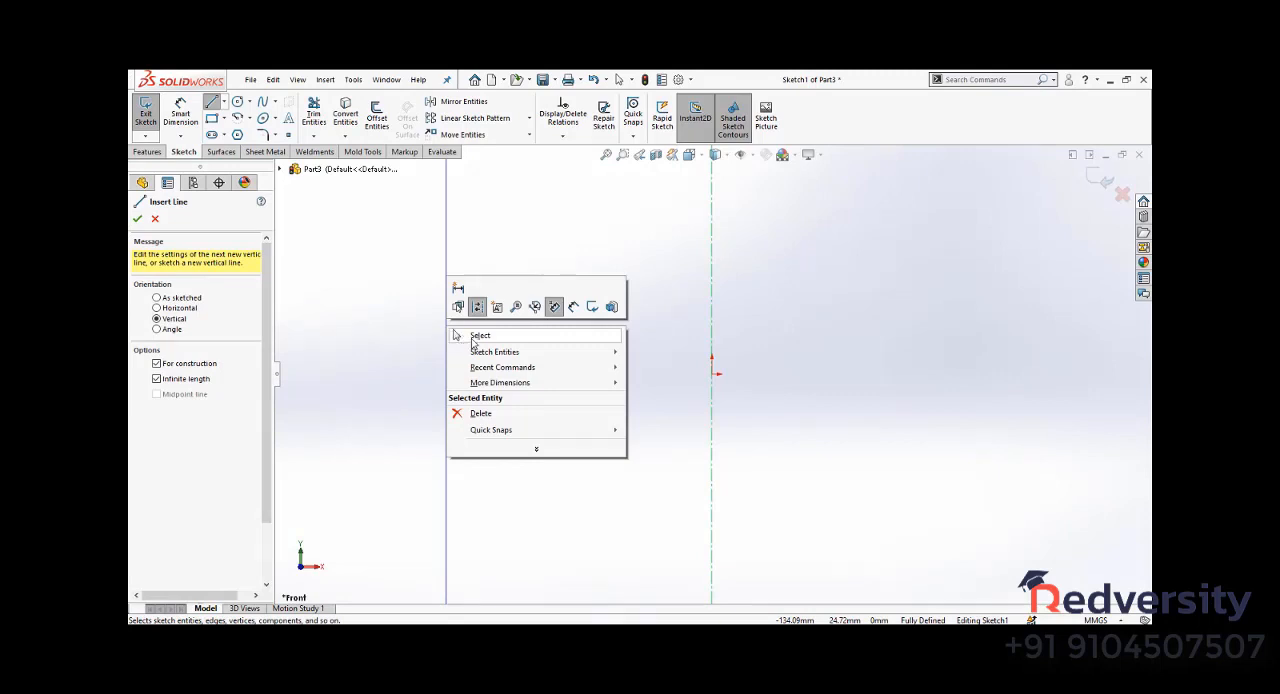
pyautogui.click(478, 336)
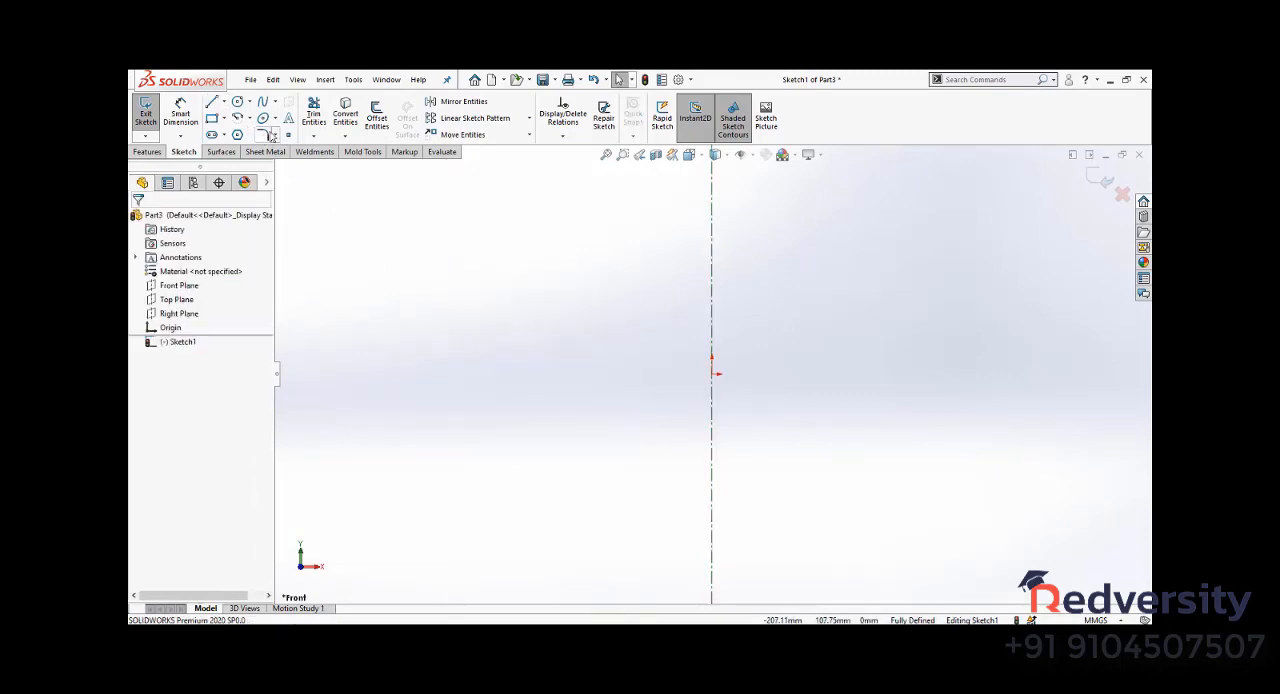
pyautogui.click(263, 101)
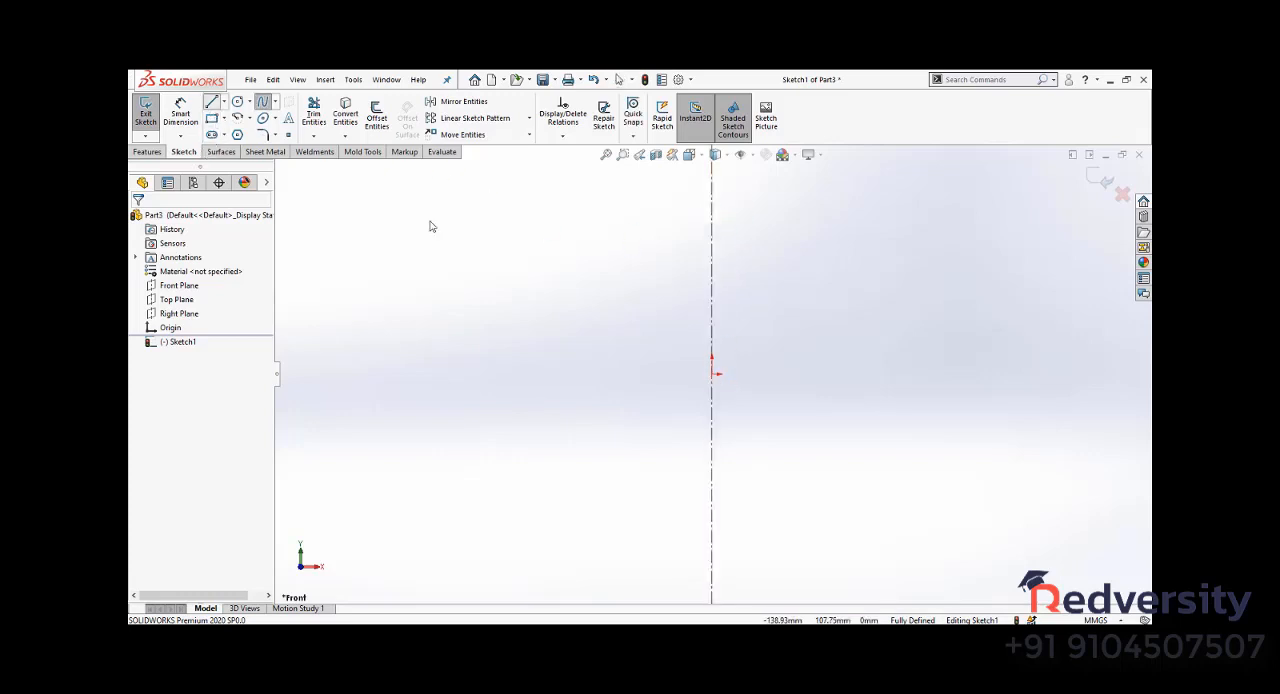
pyautogui.press('l')
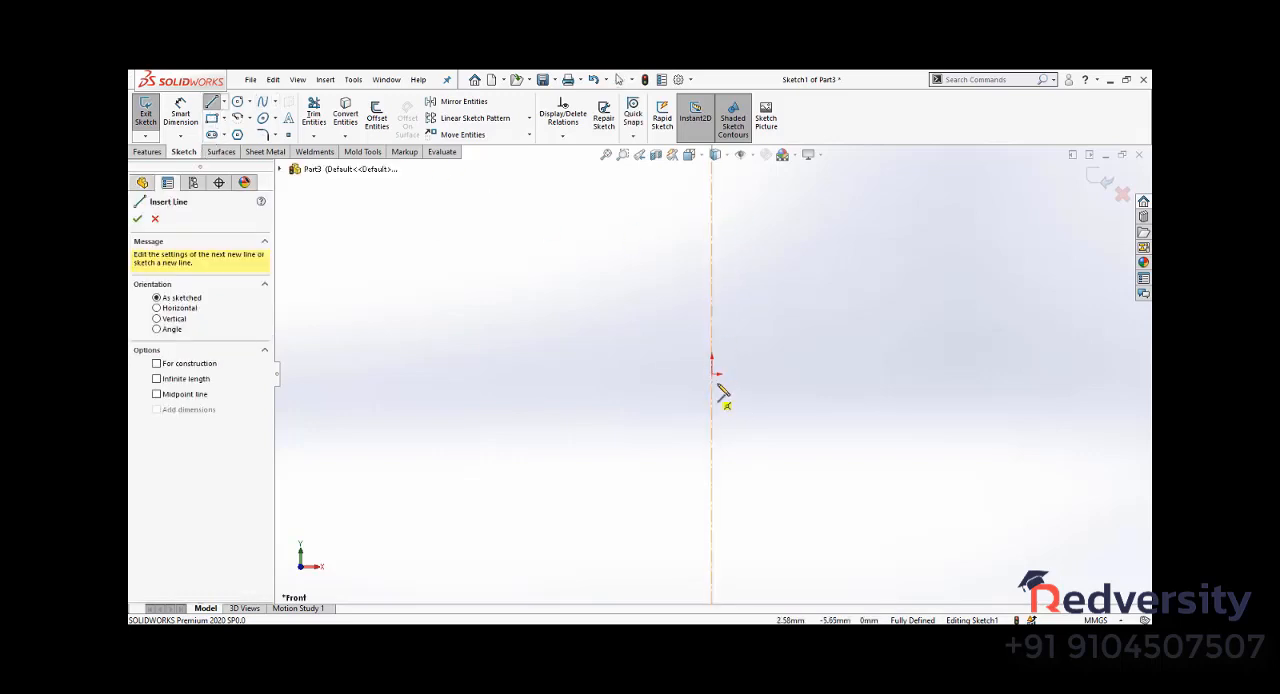
pyautogui.click(238, 118)
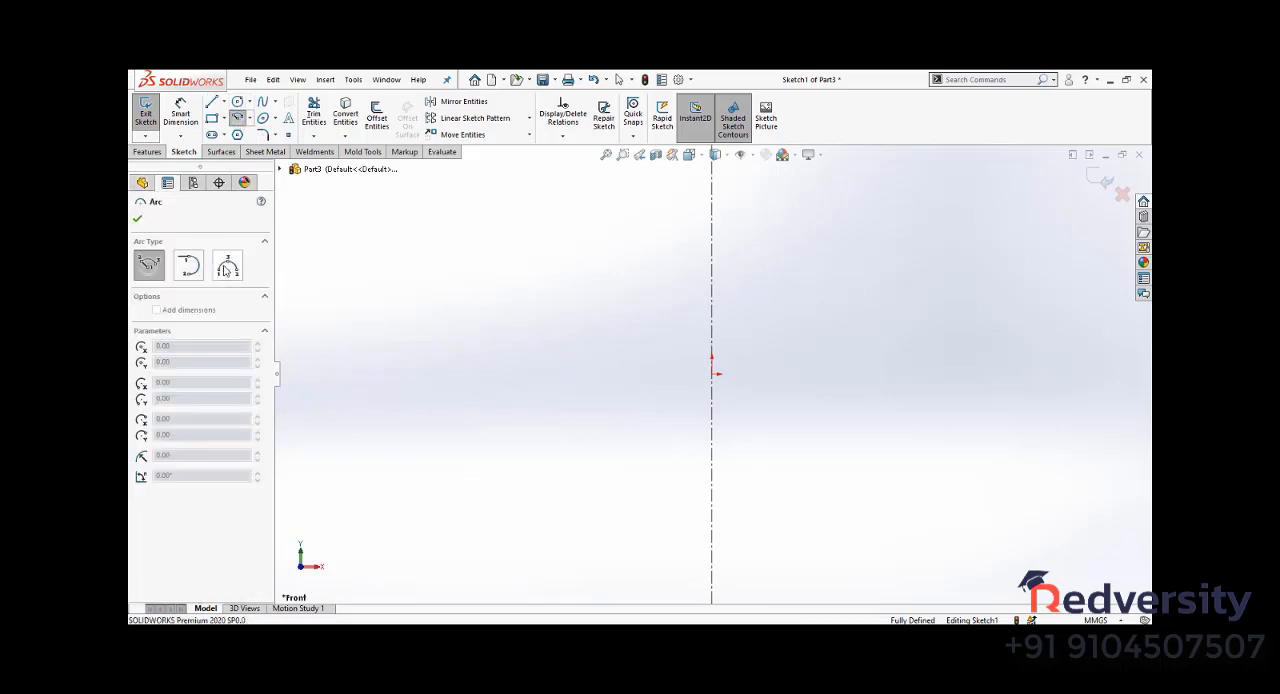
pyautogui.click(227, 266)
pyautogui.click(712, 373)
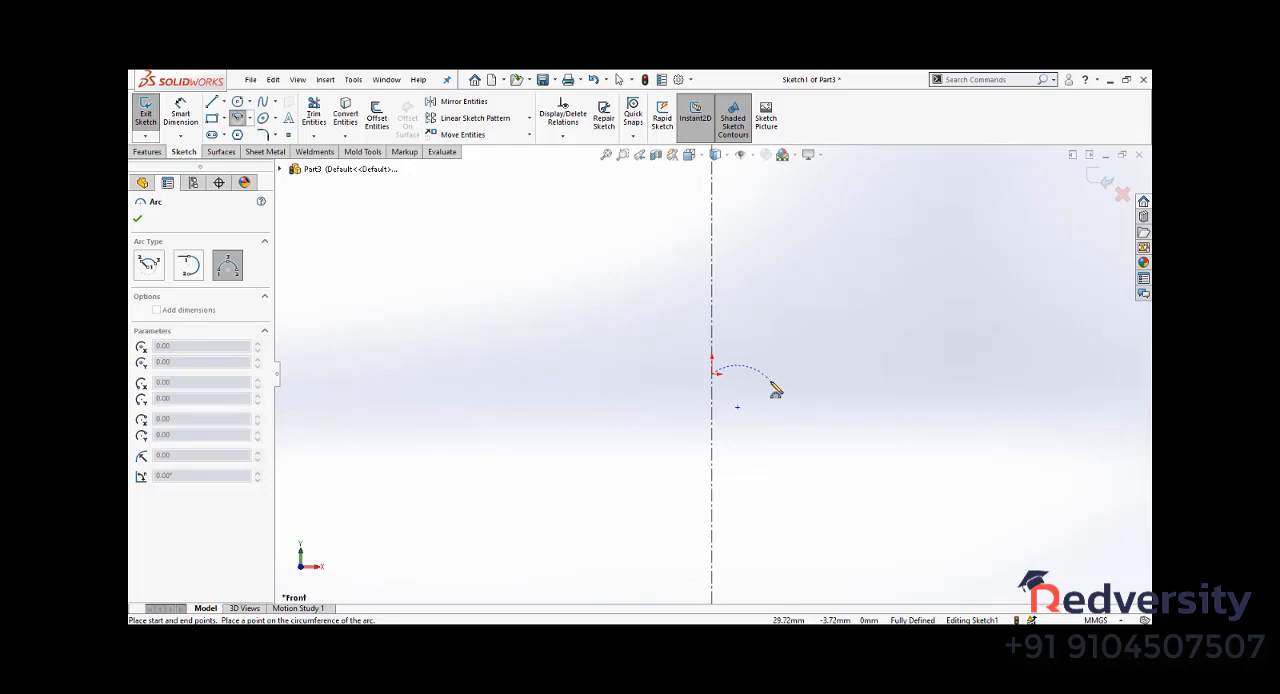
pyautogui.press('Escape')
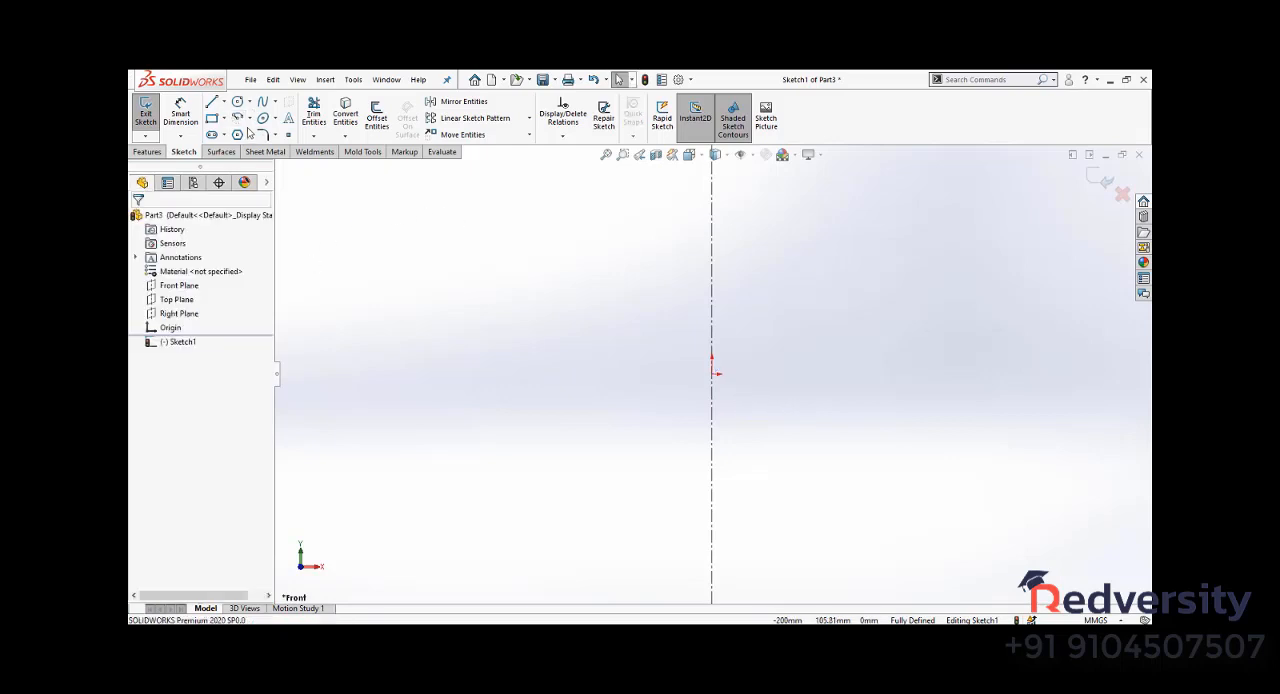
# - Try a 180-degree centerpoint arc around the origin with a radius of about 14.9 mm, shrink it to about 8.5 mm and delete it
pyautogui.click(239, 119)
pyautogui.click(712, 373)
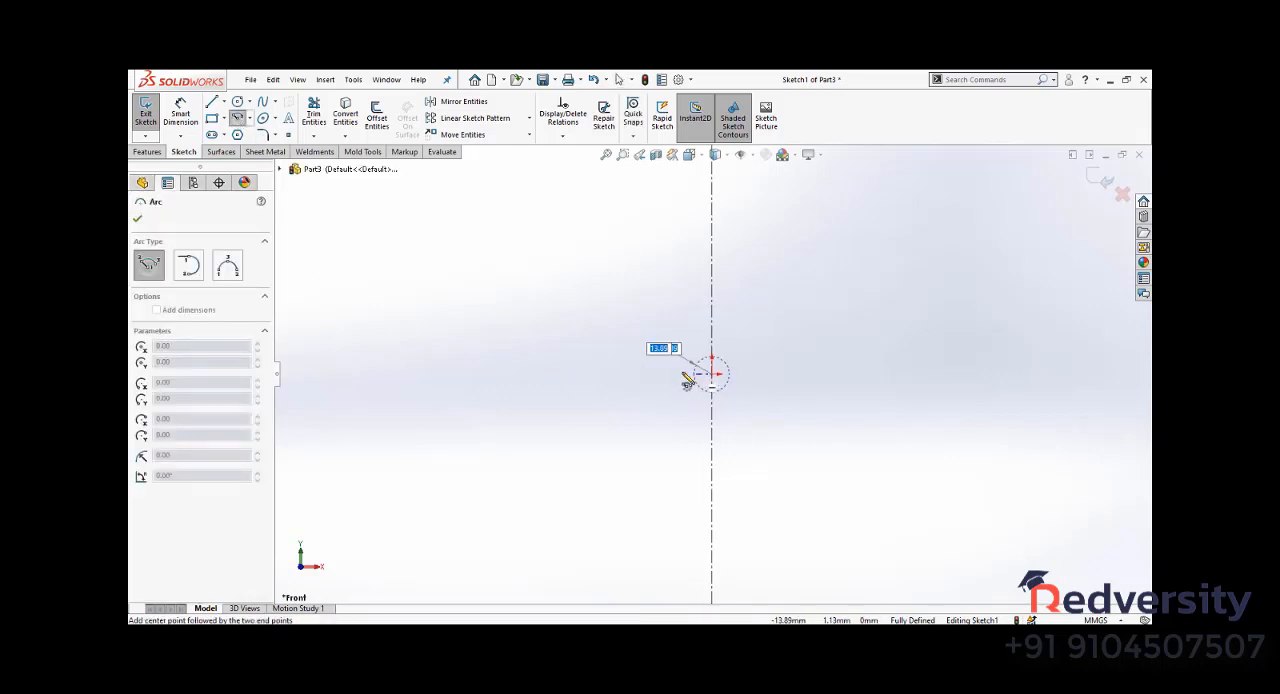
pyautogui.click(683, 373)
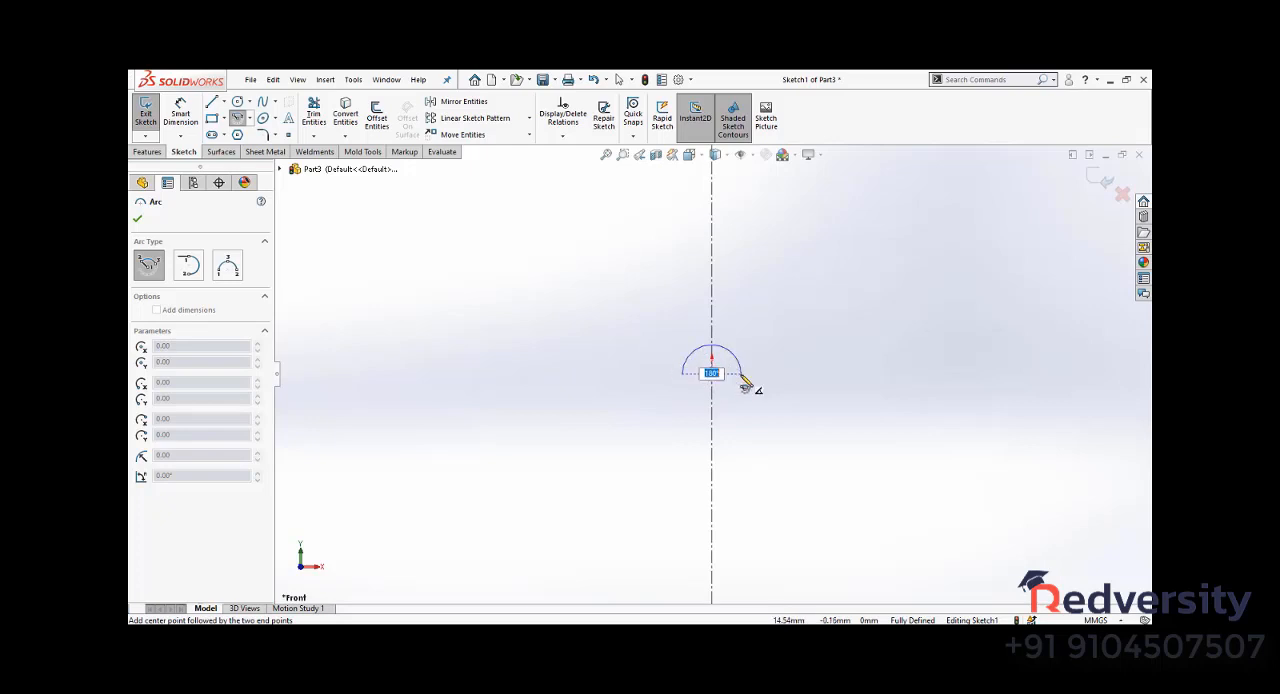
pyautogui.click(742, 376)
pyautogui.click(722, 352)
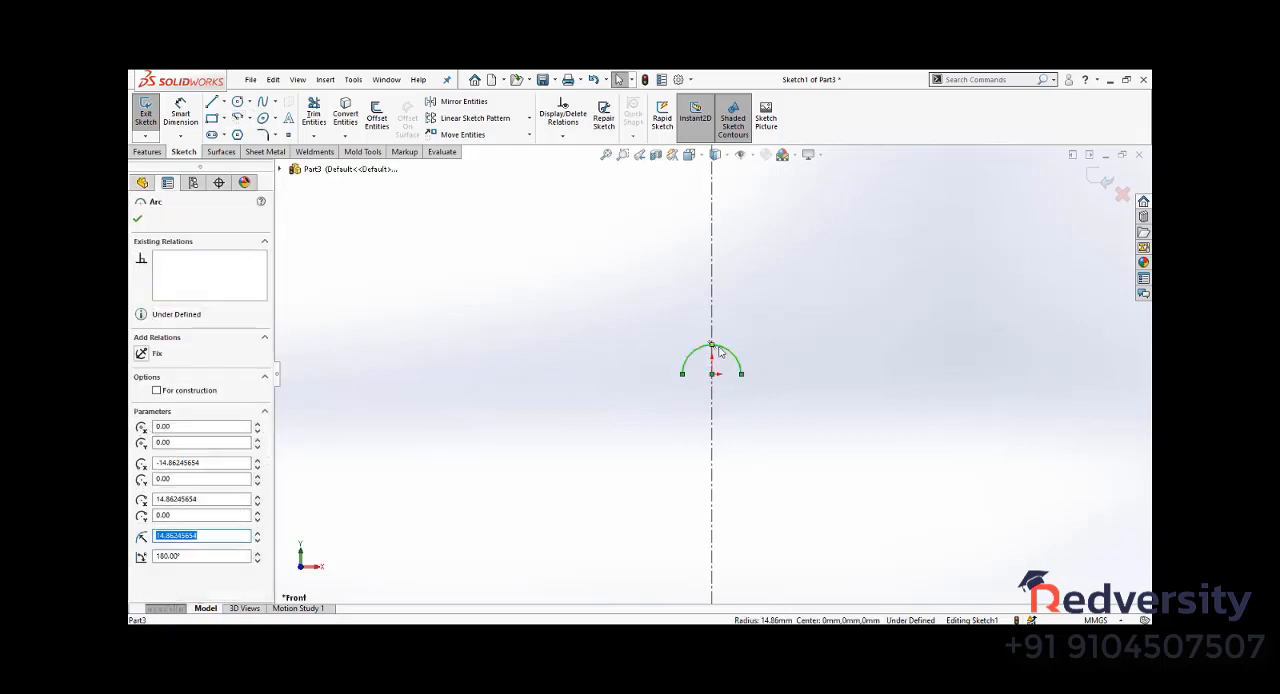
pyautogui.moveTo(720, 359)
pyautogui.mouseDown()
pyautogui.moveTo(717, 373)
pyautogui.moveTo(724, 361)
pyautogui.mouseUp()
pyautogui.moveTo(738, 346); pyautogui.dragTo(724, 386)
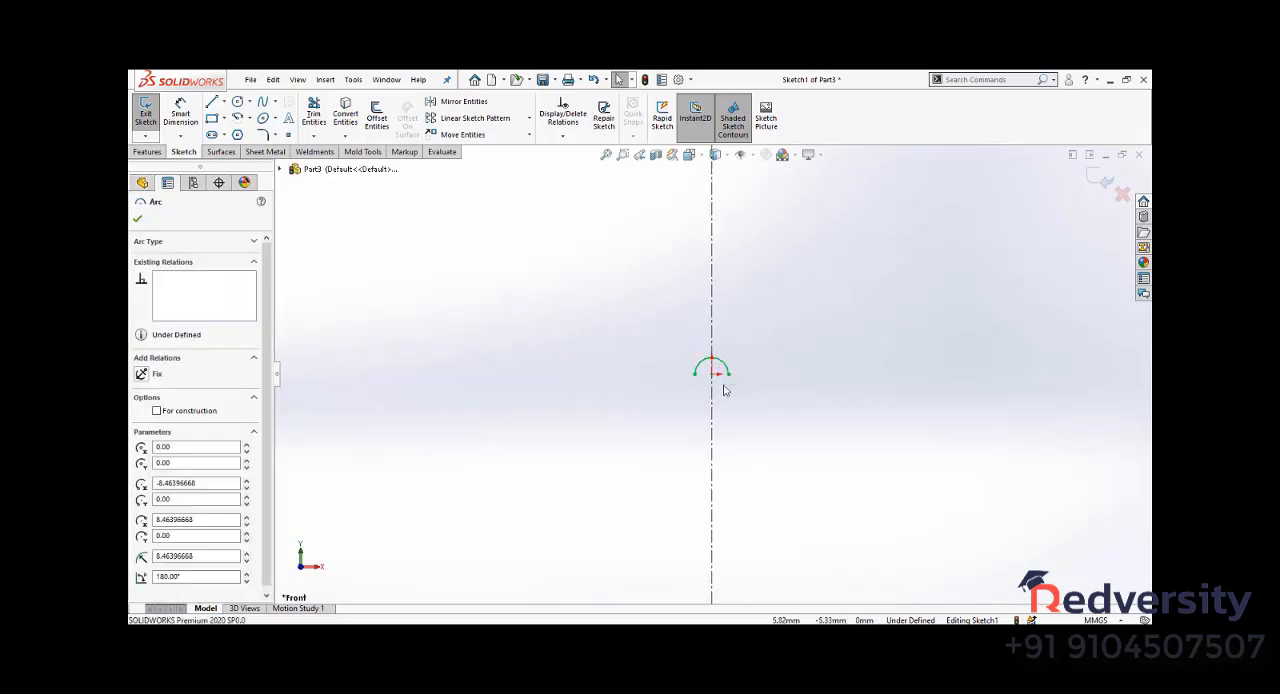
pyautogui.press('Delete')
# - Sketch a multi-point spline from the origin, running outward and up beside the vertical centerline to a height of about 141 mm
pyautogui.click(262, 102)
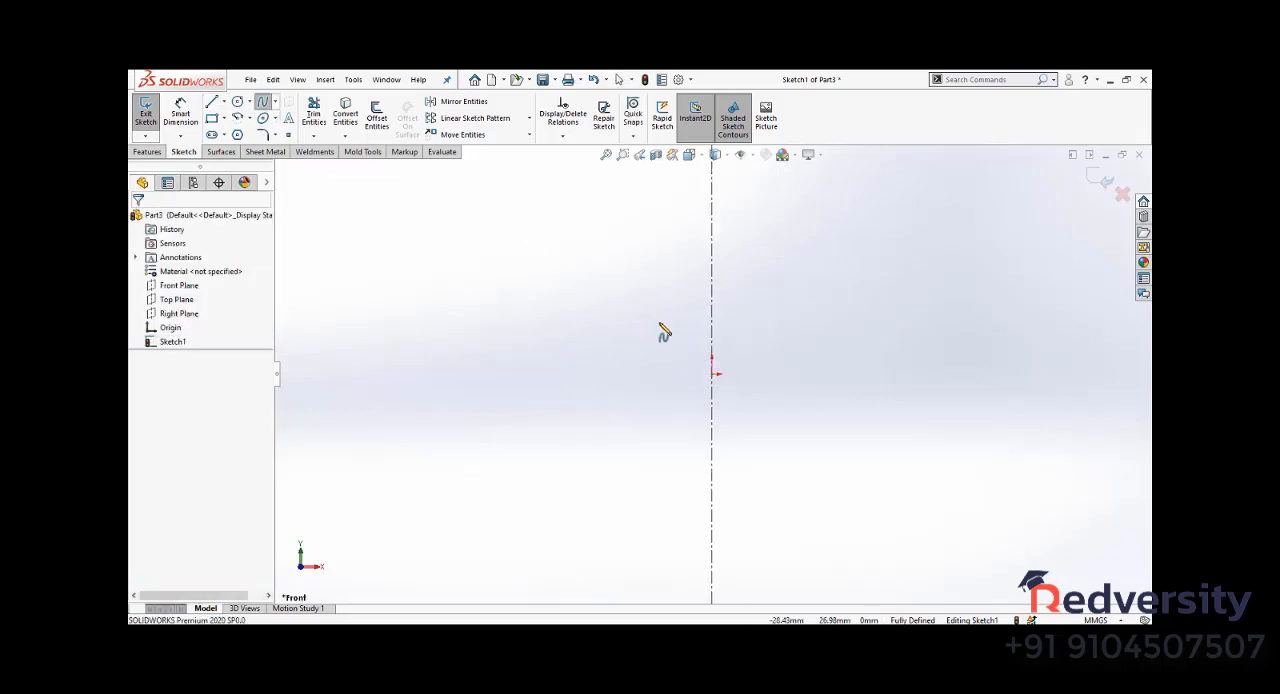
pyautogui.click(712, 374)
pyautogui.click(743, 374)
pyautogui.click(770, 378)
pyautogui.click(777, 366)
pyautogui.click(770, 345)
pyautogui.click(768, 327)
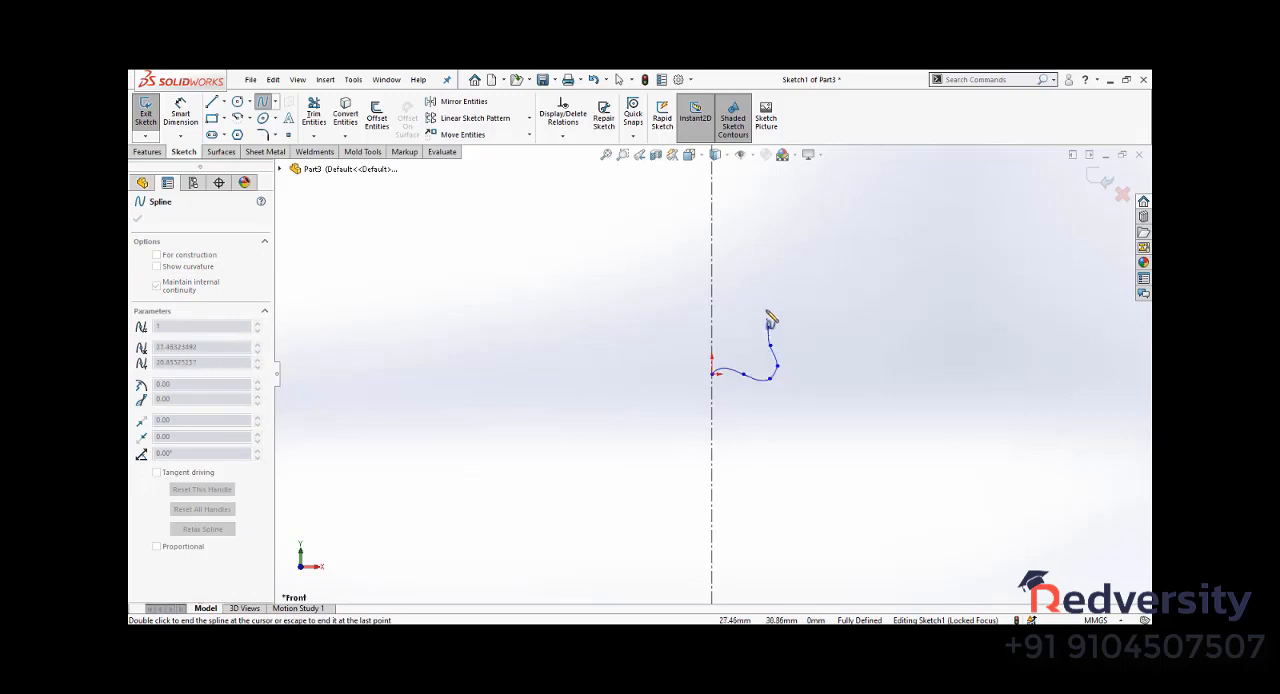
pyautogui.click(771, 293)
pyautogui.click(785, 276)
pyautogui.click(767, 213)
pyautogui.scroll(2, 754, 213)
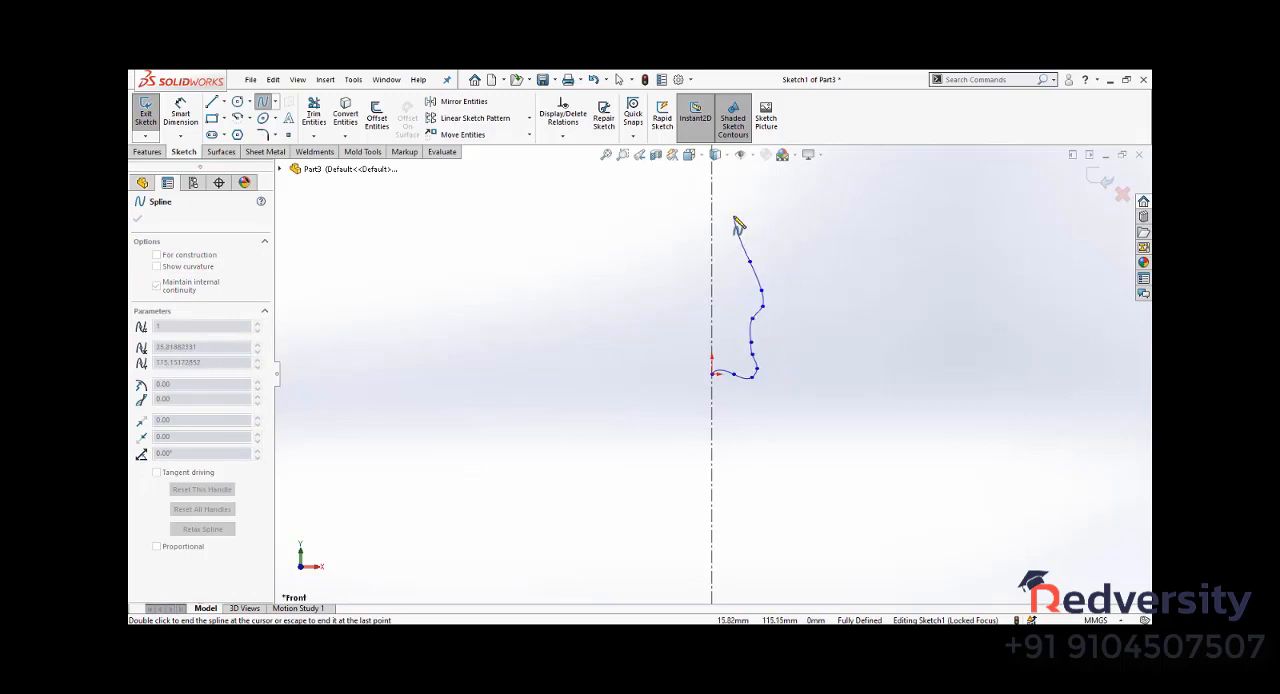
pyautogui.click(735, 214)
pyautogui.doubleClick(745, 186)
pyautogui.scroll(-3, 714, 380)
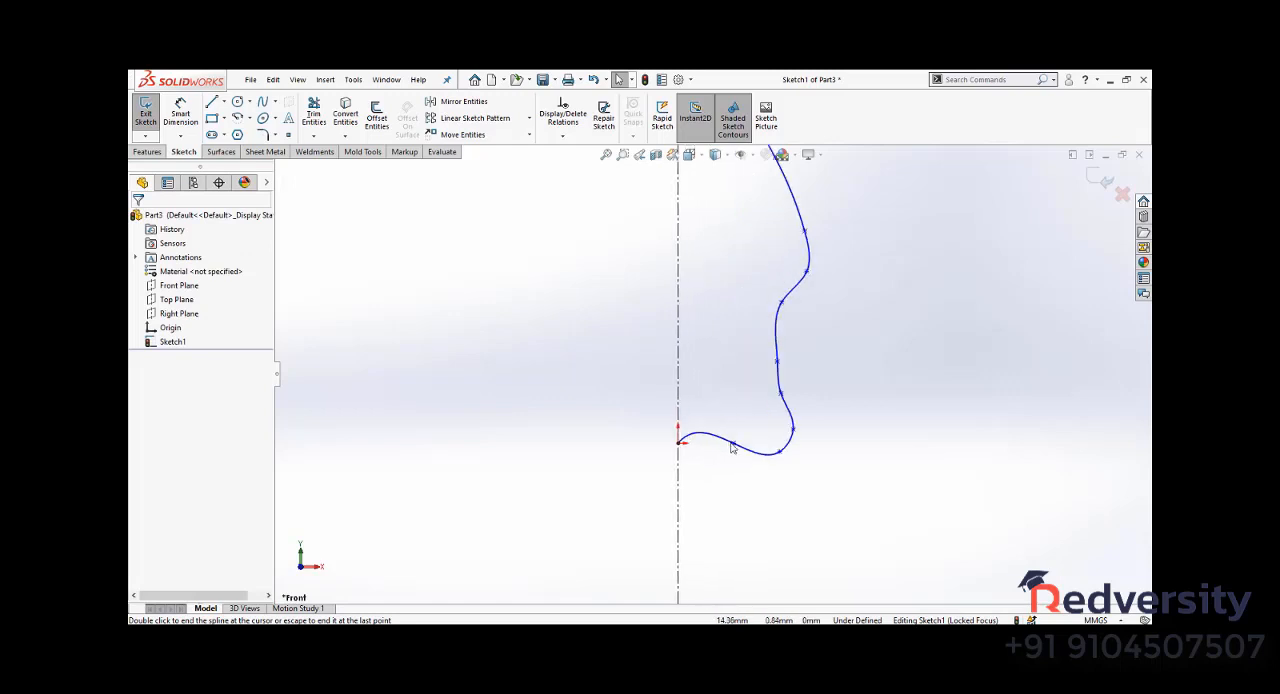
# - Reshape the spline's base by moving its lower points and delete surplus points around the lower corner
pyautogui.click(721, 439)
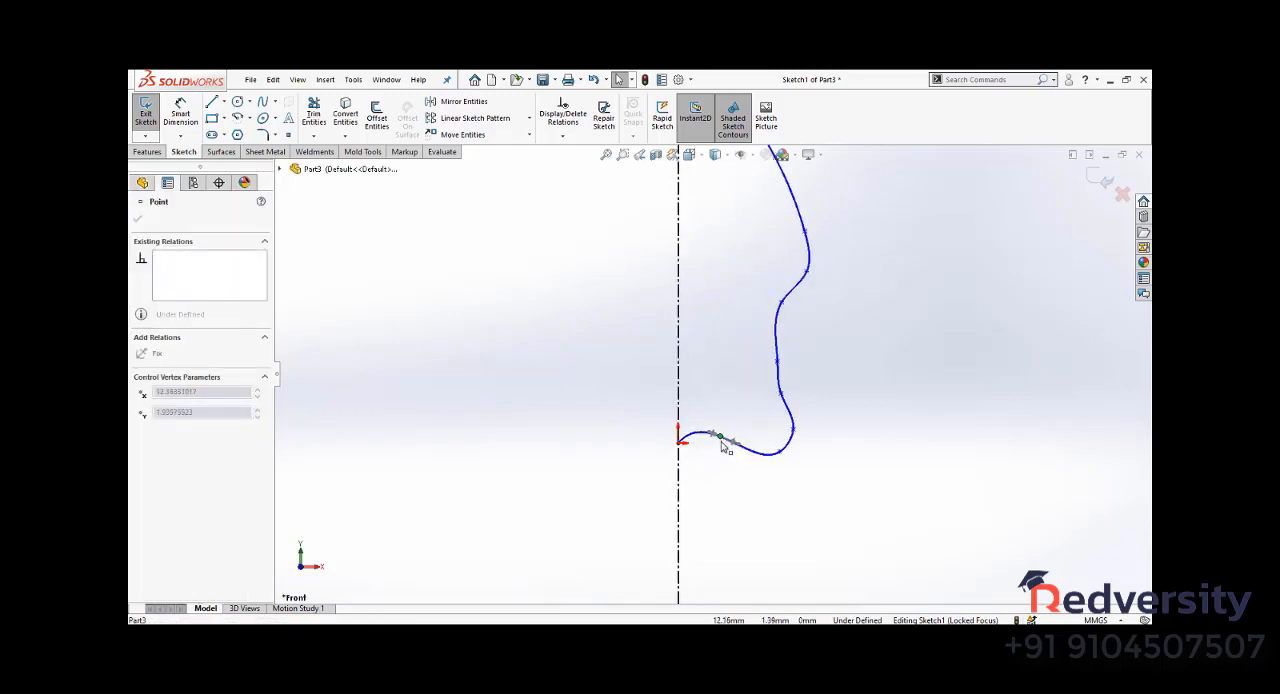
pyautogui.moveTo(721, 441); pyautogui.dragTo(727, 456)
pyautogui.scroll(1, 761, 370)
pyautogui.moveTo(767, 365); pyautogui.dragTo(779, 350)
pyautogui.moveTo(780, 421); pyautogui.dragTo(776, 377)
pyautogui.press('Delete')
pyautogui.scroll(4, 806, 346)
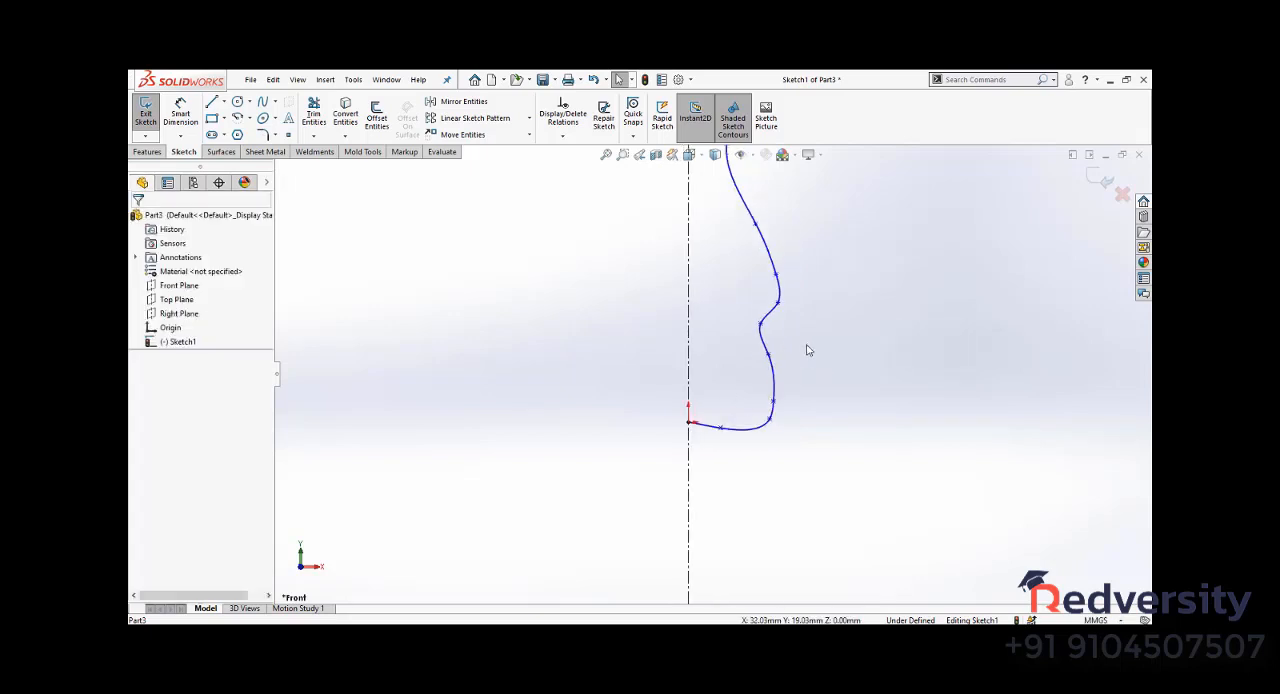
pyautogui.scroll(-5, 752, 362)
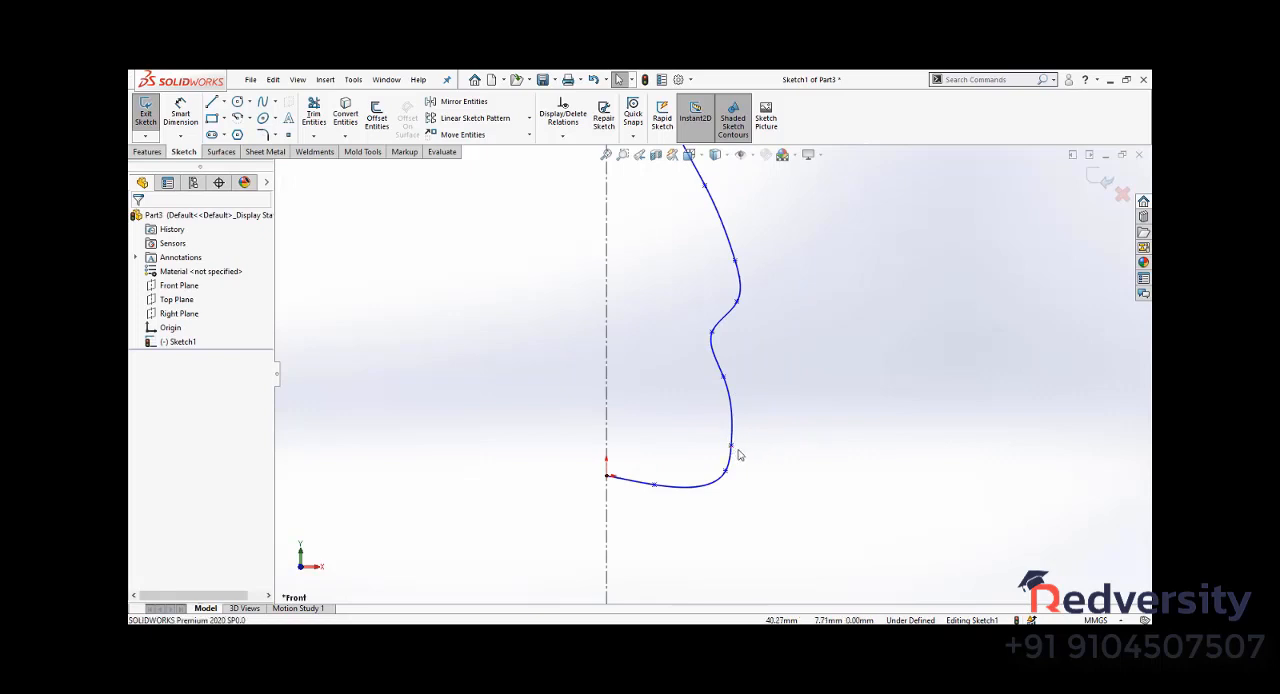
pyautogui.click(731, 447)
pyautogui.press('Delete')
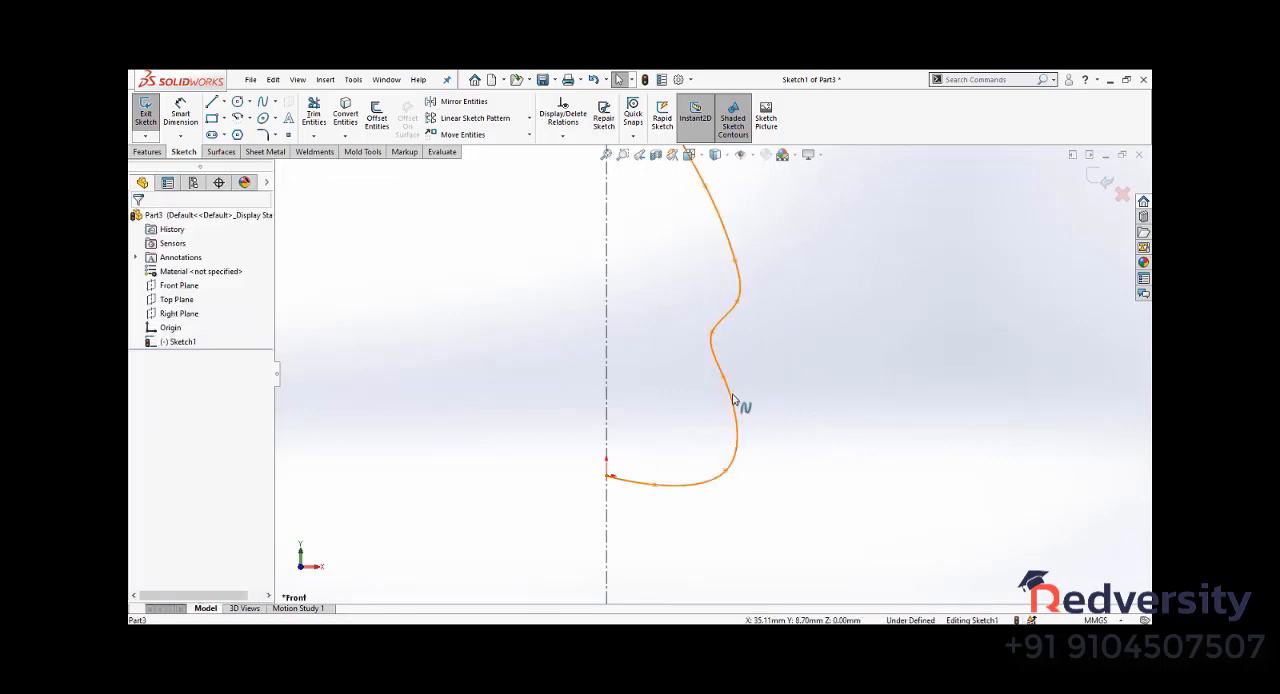
# - Add a Vertical relation between the spline's top endpoint and the point just below it
pyautogui.scroll(4, 743, 302)
pyautogui.scroll(2, 697, 243)
pyautogui.scroll(-5, 720, 329)
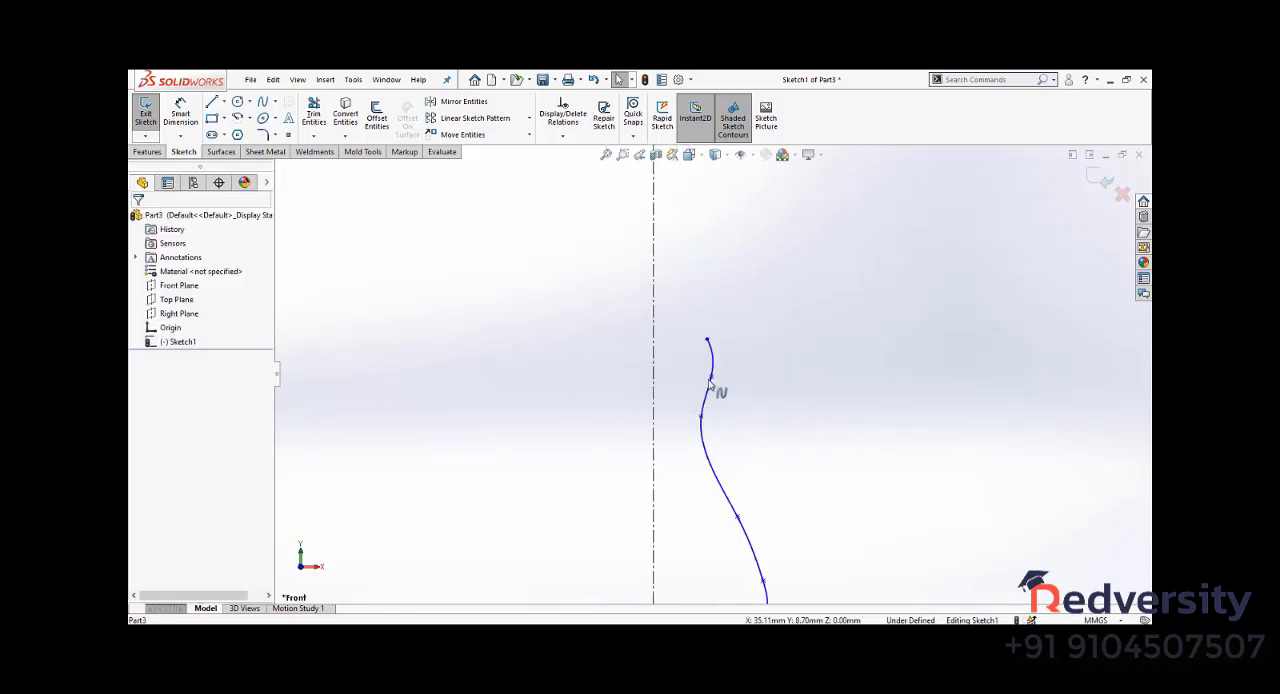
pyautogui.click(711, 377)
pyautogui.keyDown('ctrl'); pyautogui.click(707, 340); pyautogui.keyUp('ctrl')
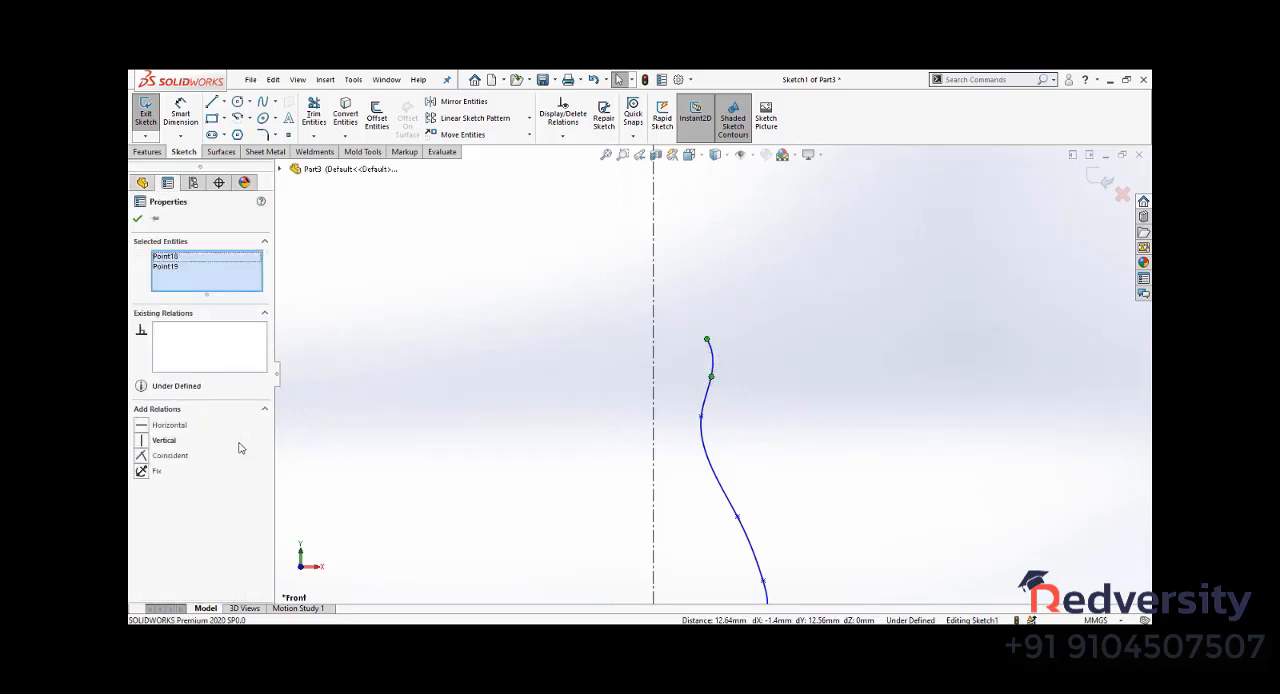
pyautogui.click(612, 345)
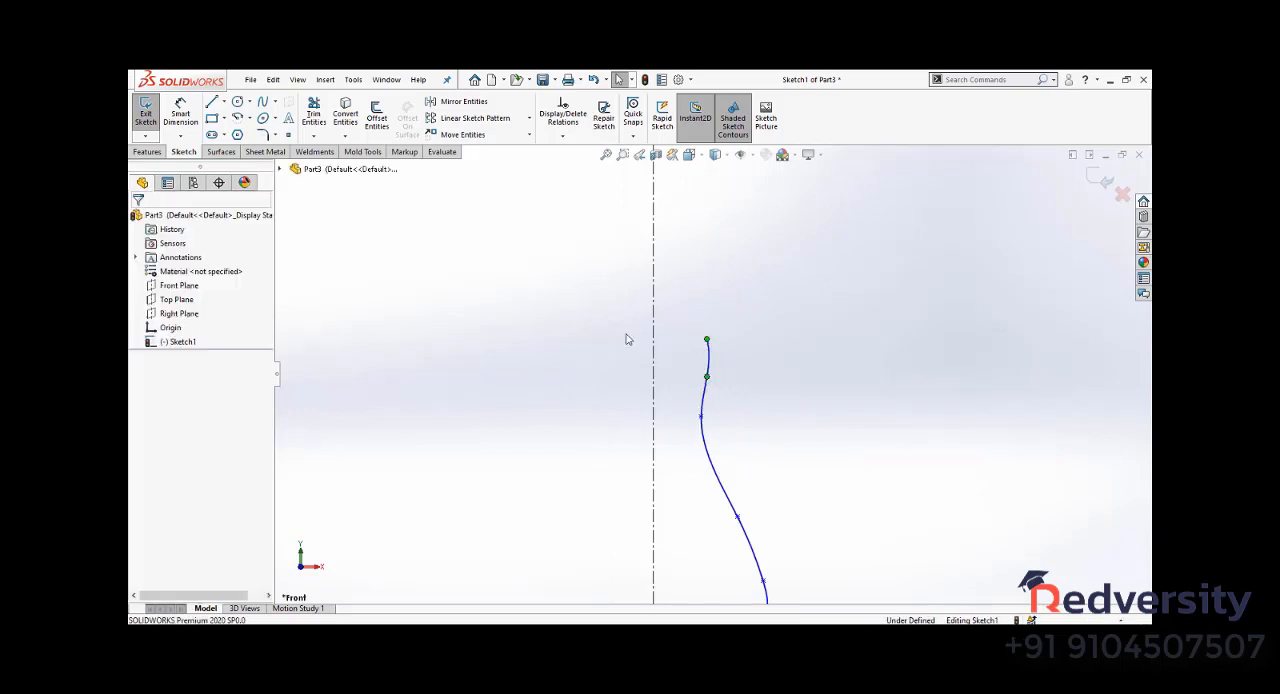
# - Make the tangency handle at the spline's top endpoint vertical
pyautogui.click(709, 357)
pyautogui.scroll(-7, 714, 354)
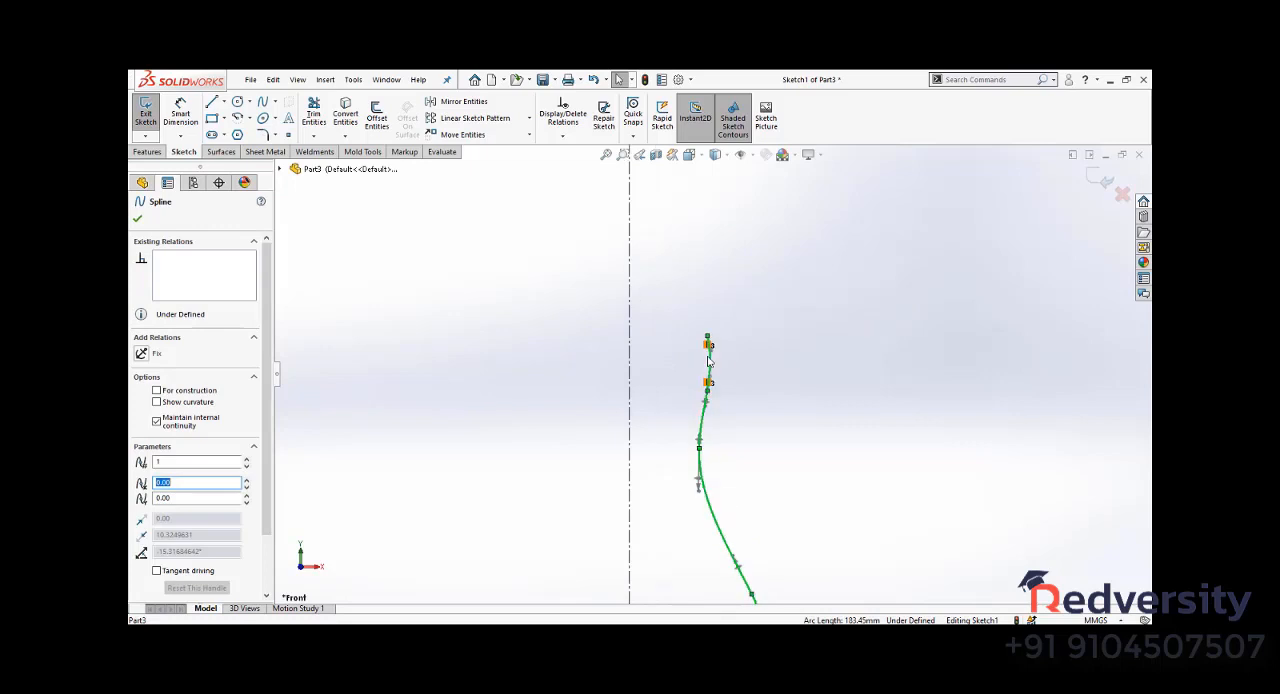
pyautogui.click(695, 334)
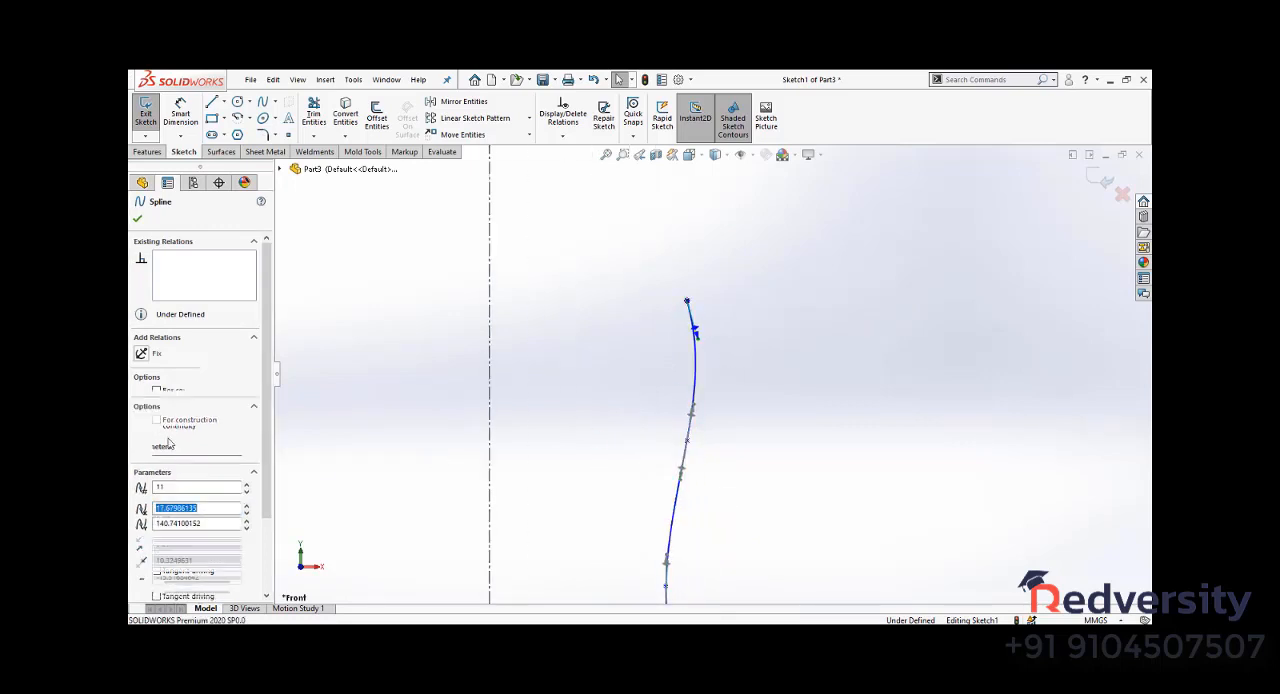
pyautogui.click(161, 369)
pyautogui.click(708, 428)
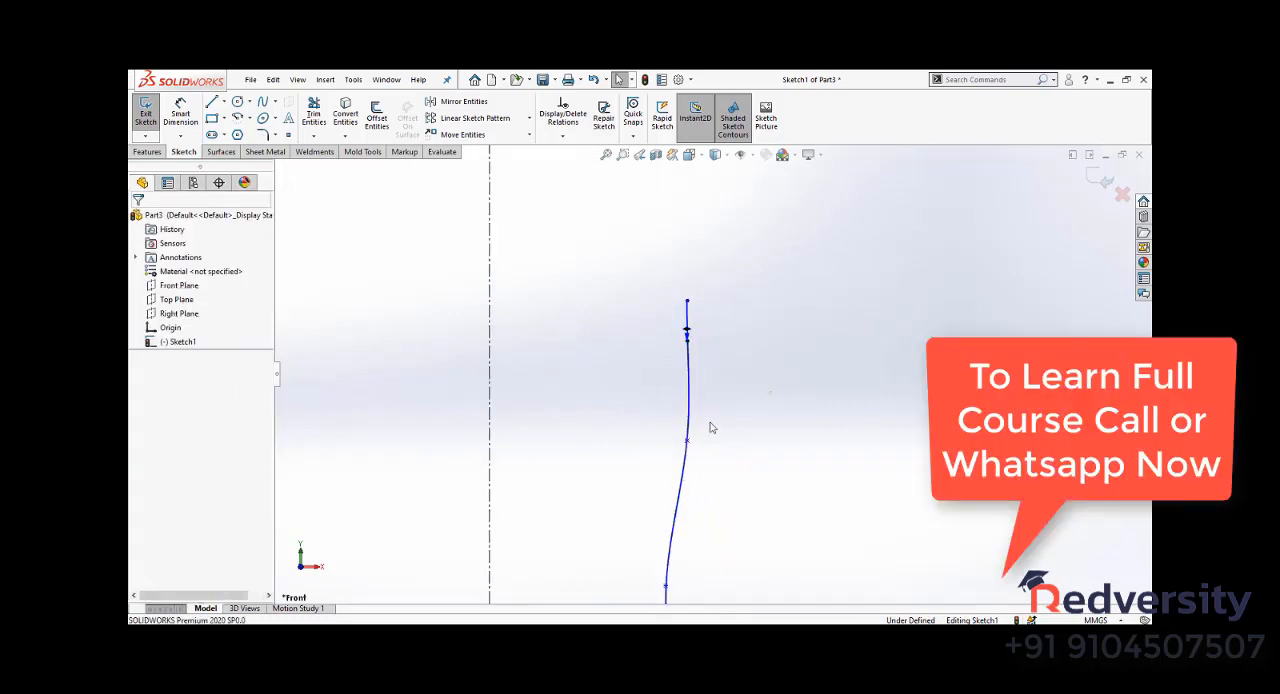
# - Make the tangency handle of the second spline point from the top vertical as well
pyautogui.click(692, 440)
pyautogui.click(688, 438)
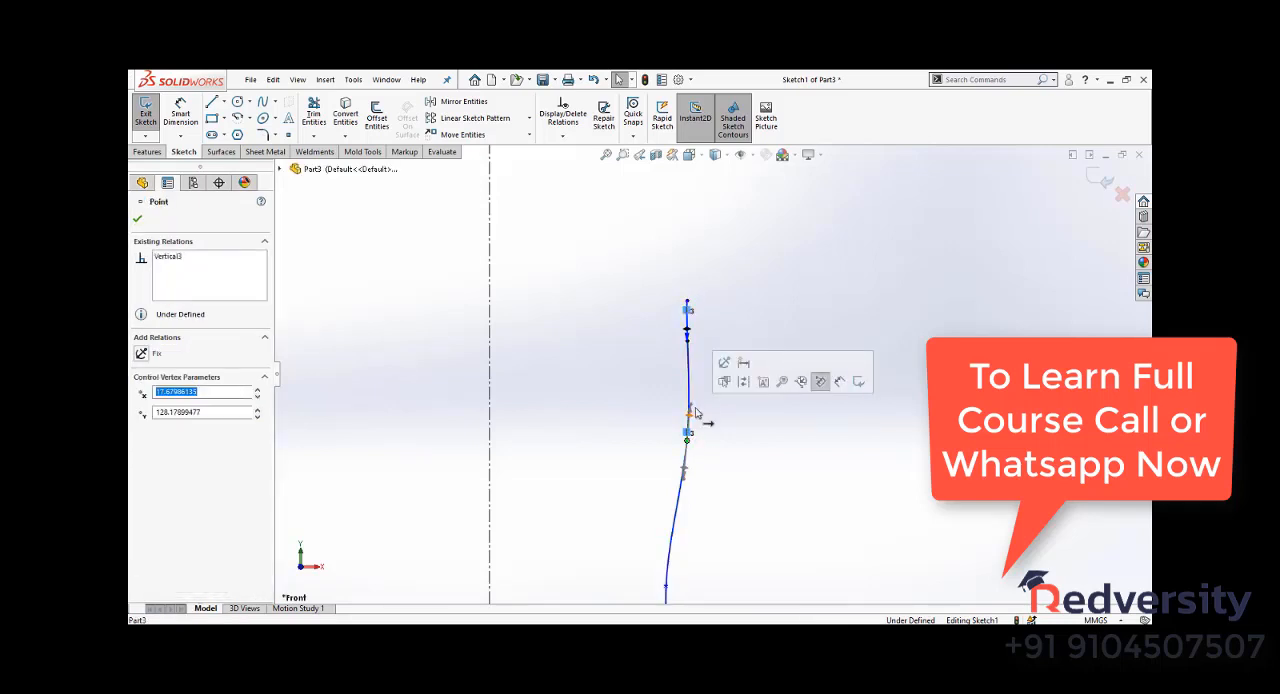
pyautogui.click(690, 407)
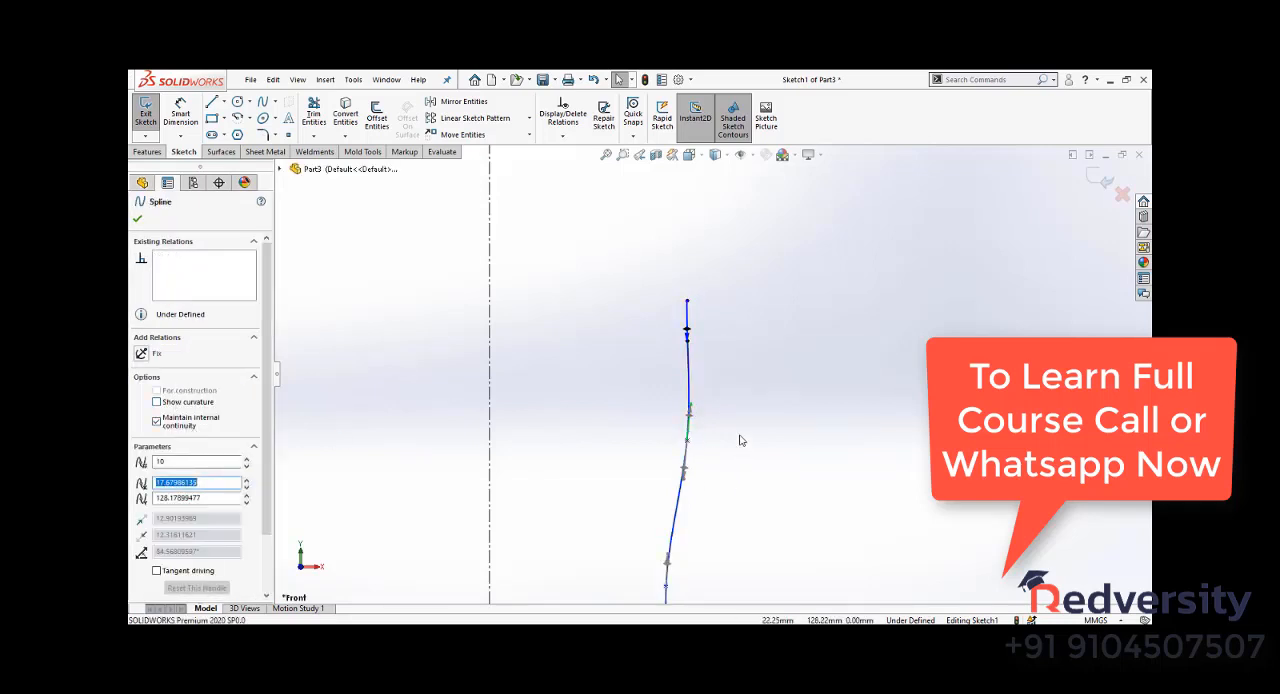
pyautogui.click(690, 413)
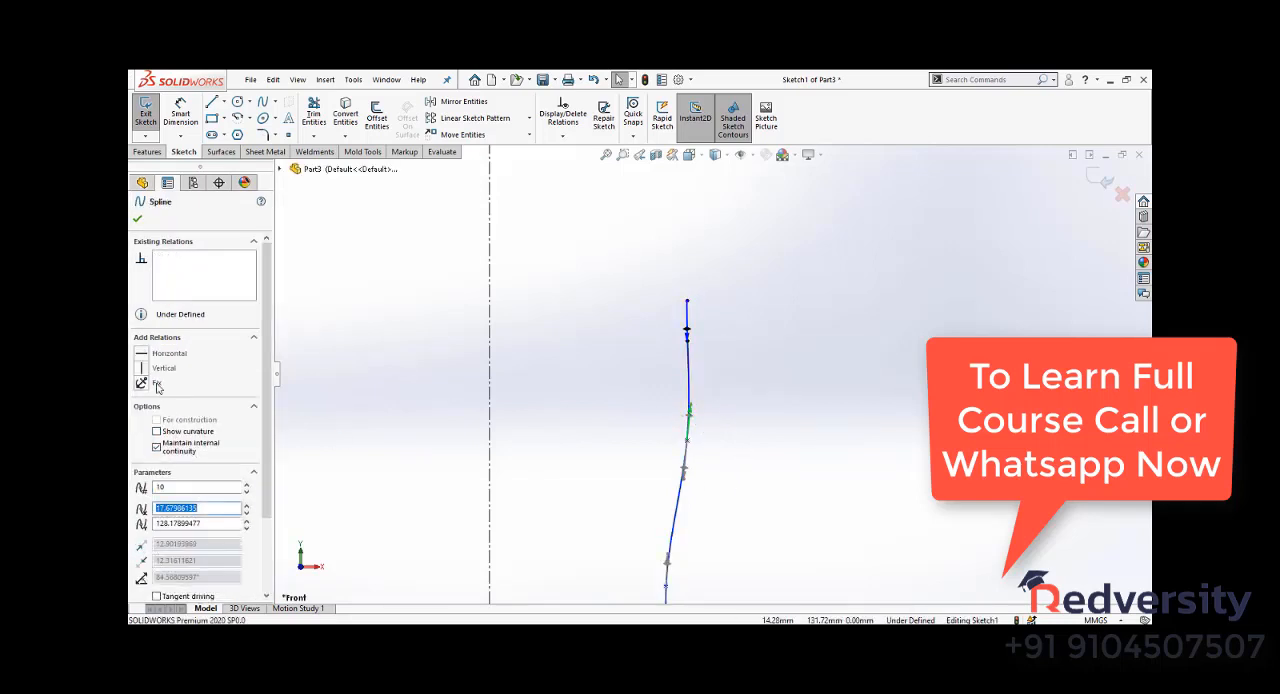
pyautogui.click(161, 368)
pyautogui.click(837, 431)
pyautogui.scroll(10, 621, 397)
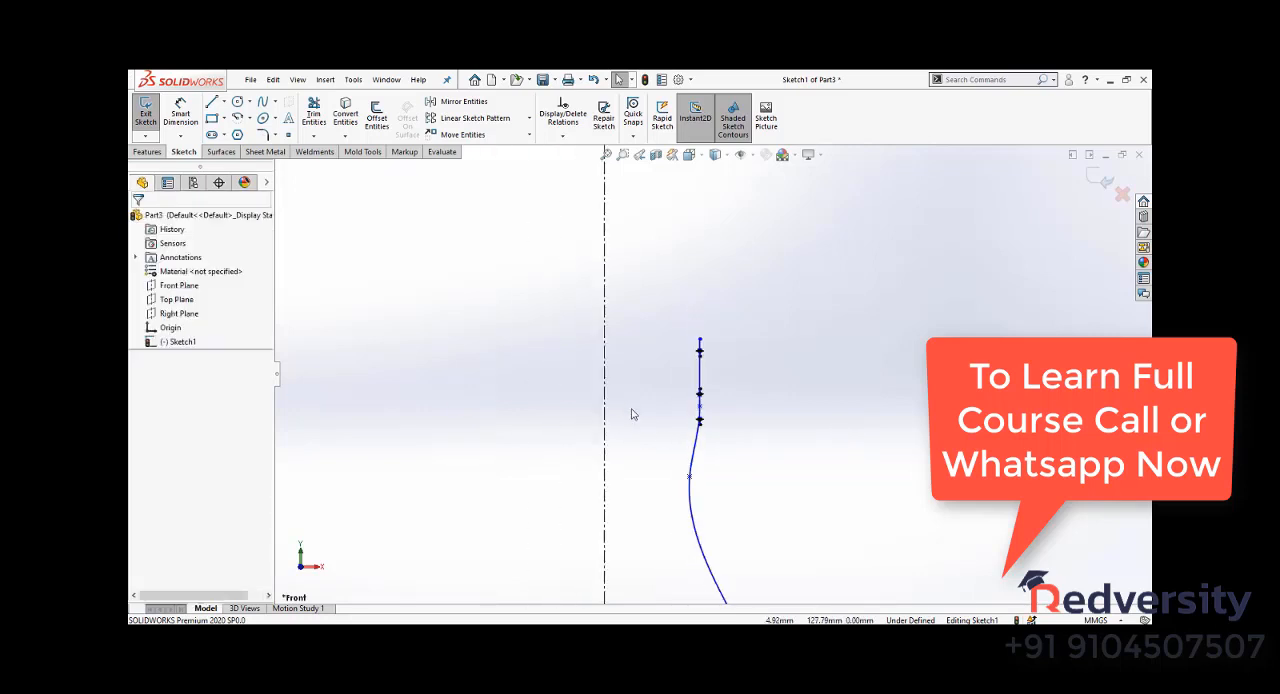
# - Simplify the spline's middle bulge by deleting its surplus points below the neck
pyautogui.scroll(-3, 717, 502)
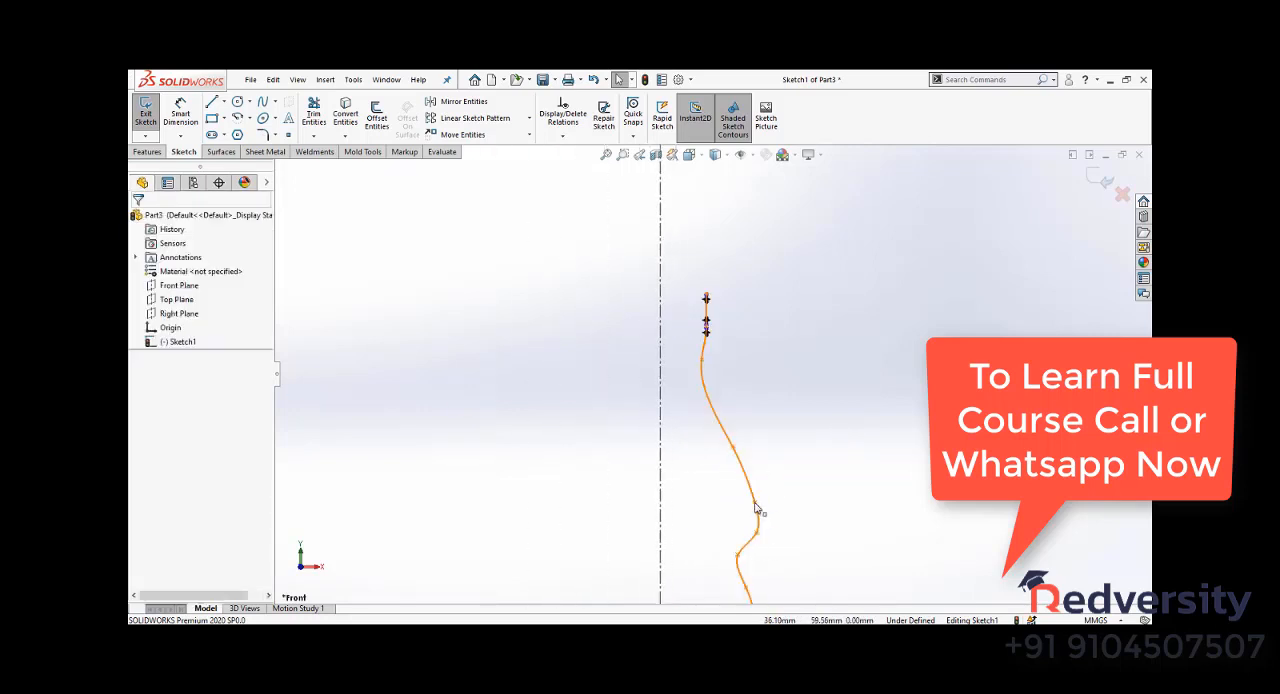
pyautogui.moveTo(757, 511); pyautogui.dragTo(752, 484)
pyautogui.click(757, 533)
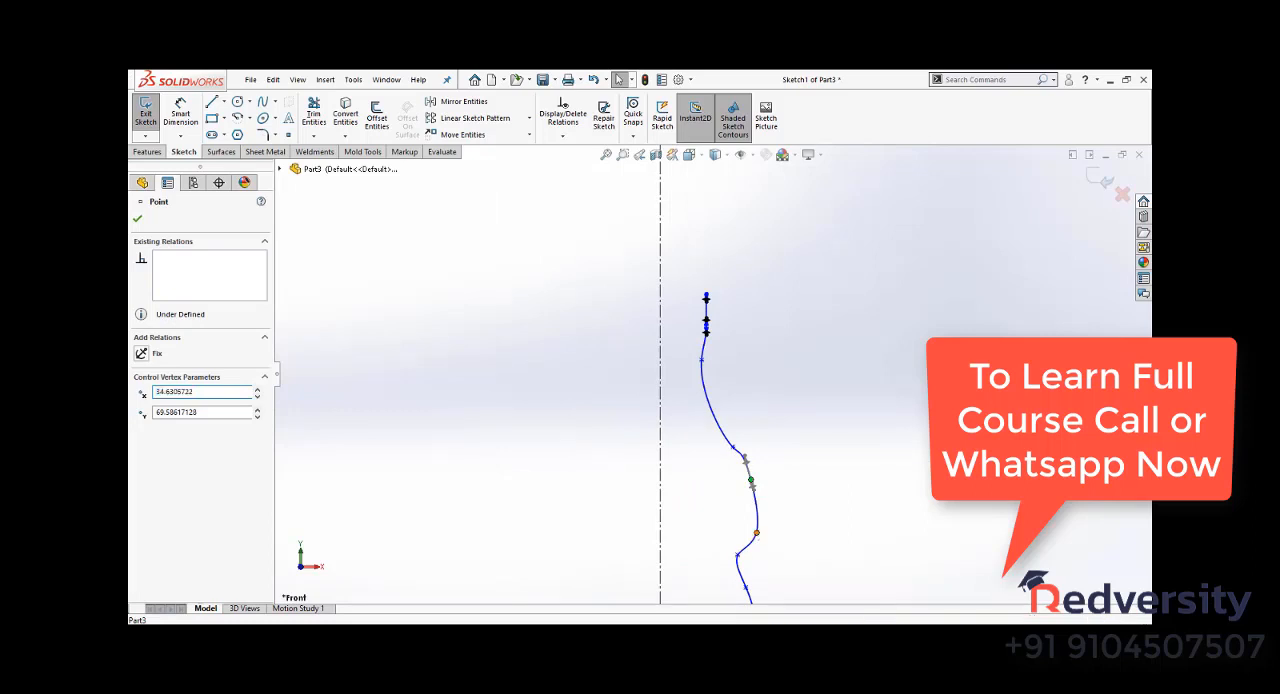
pyautogui.press('Delete')
pyautogui.click(751, 481)
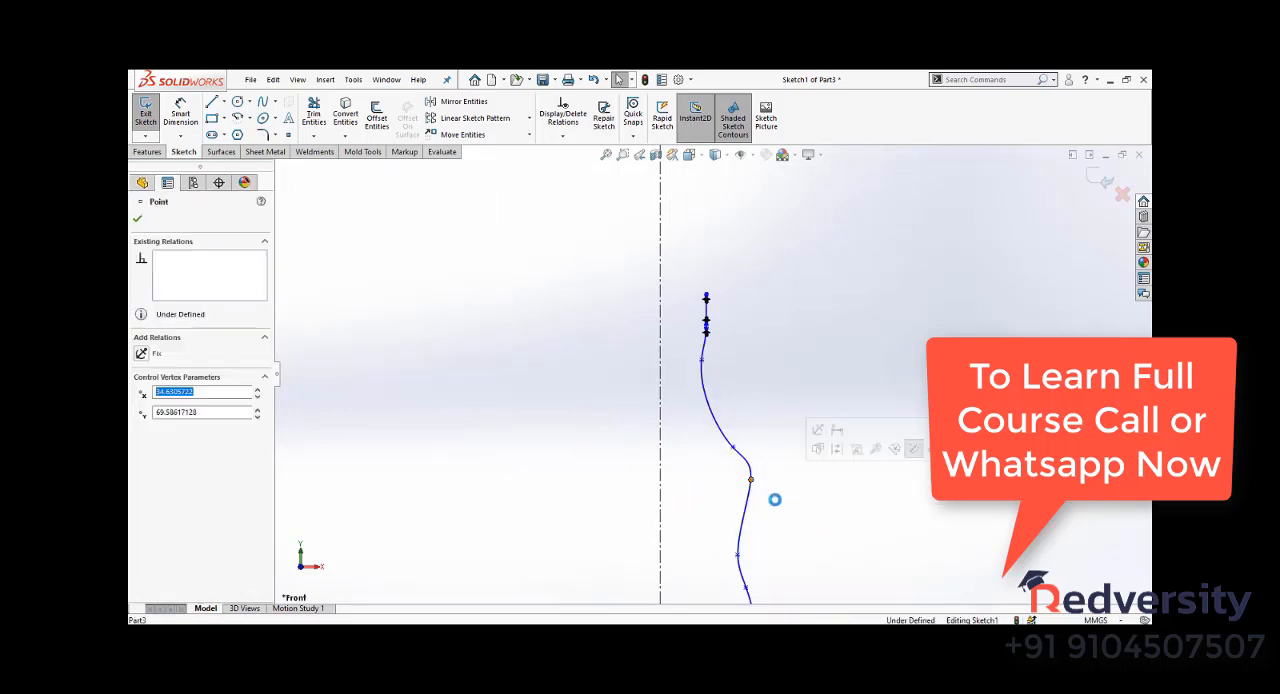
pyautogui.press('Delete')
# - Shape the bottle profile by moving the shoulder point outward, the waist points inward and the bottom corner point closer to the centerline
pyautogui.scroll(4, 749, 387)
pyautogui.scroll(-3, 719, 420)
pyautogui.moveTo(707, 319); pyautogui.dragTo(724, 301)
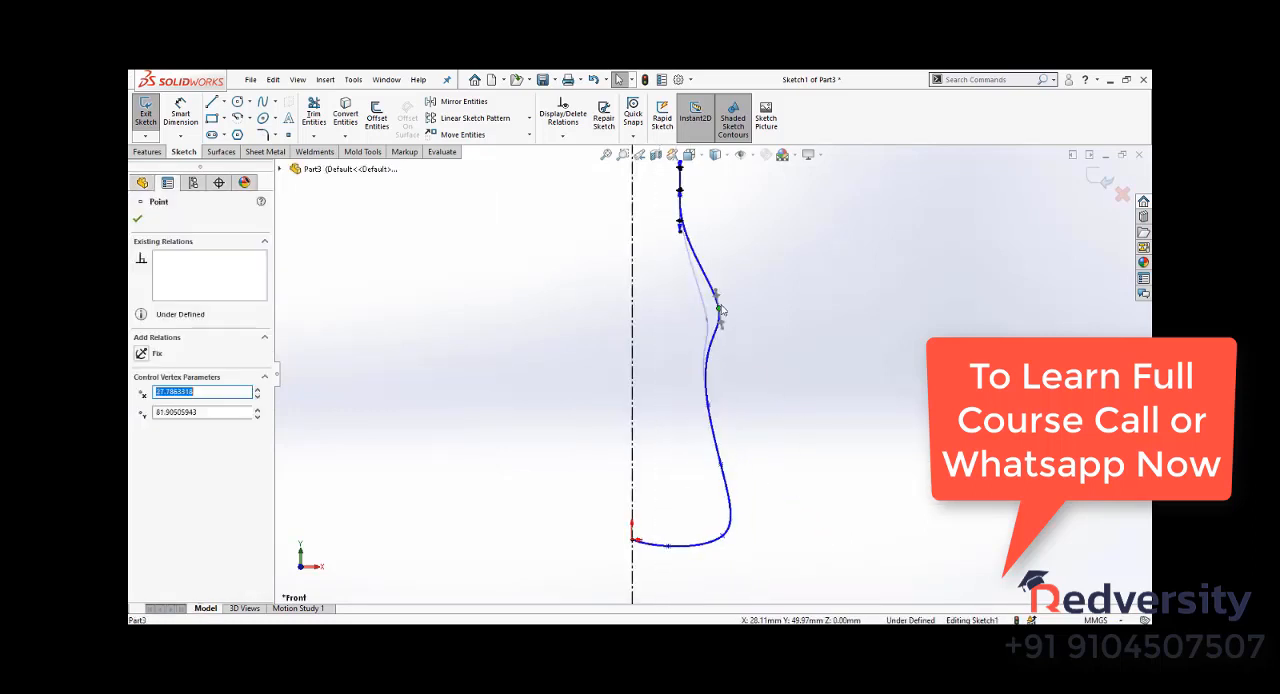
pyautogui.moveTo(712, 432); pyautogui.dragTo(708, 404)
pyautogui.moveTo(716, 469); pyautogui.dragTo(704, 467)
pyautogui.scroll(3, 750, 490)
pyautogui.scroll(-5, 720, 423)
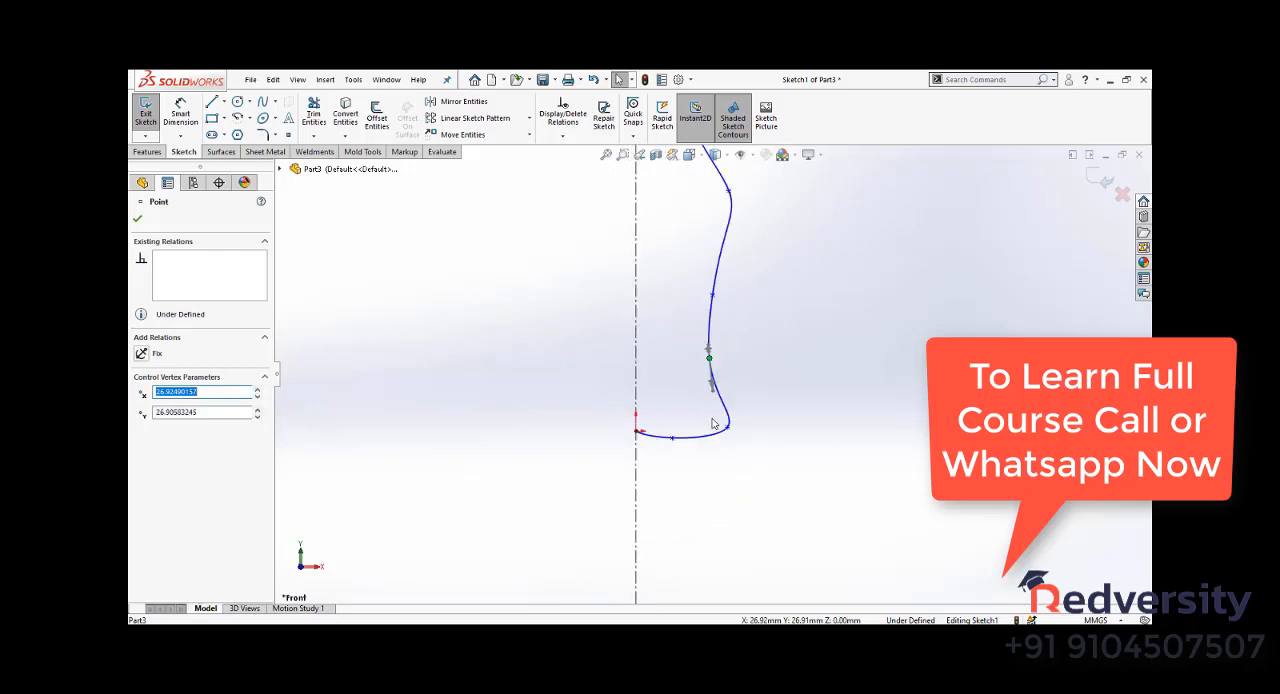
pyautogui.moveTo(726, 428); pyautogui.dragTo(710, 427)
pyautogui.scroll(6, 722, 484)
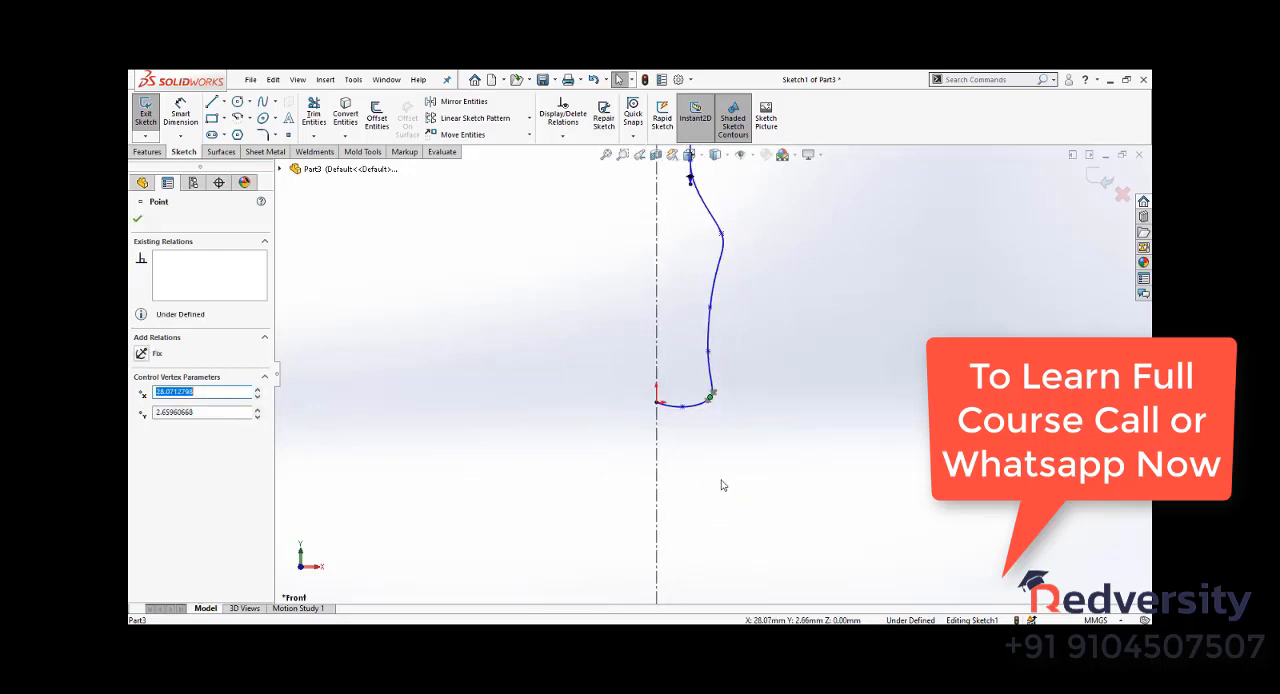
# - Round the profile's shoulder by repositioning its spline point and adjusting the point's tangency handle
pyautogui.scroll(-2, 714, 272)
pyautogui.click(763, 312)
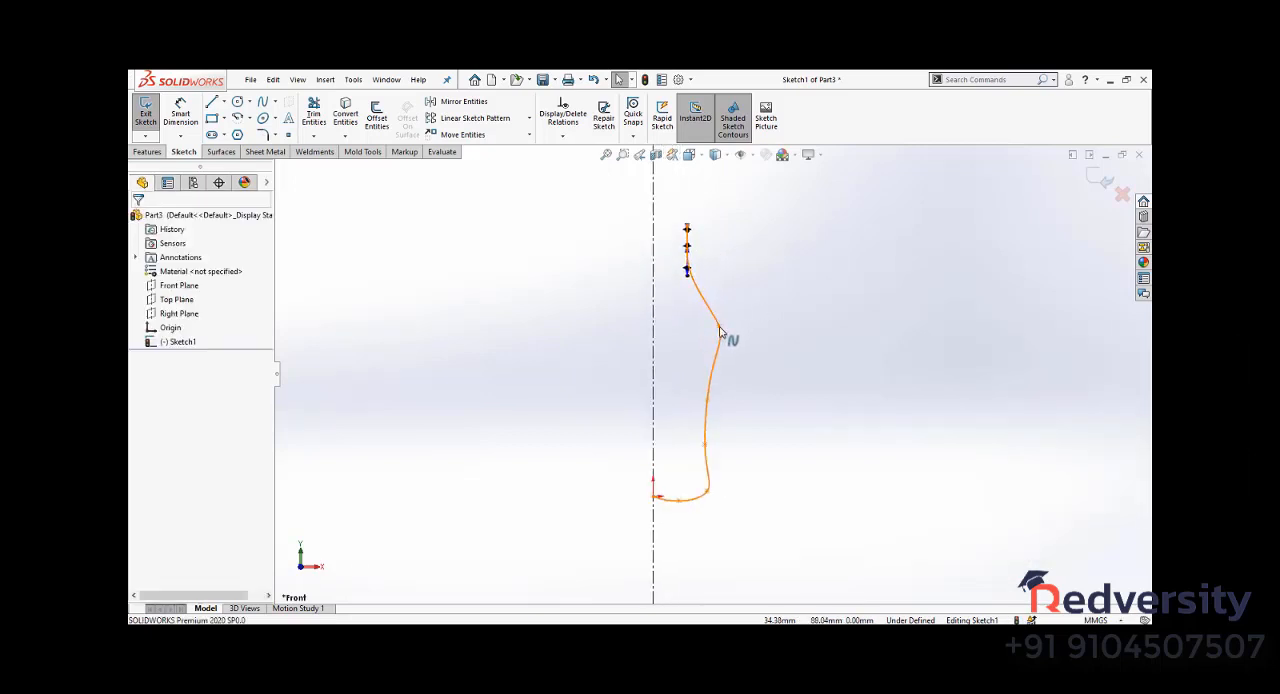
pyautogui.click(727, 339)
pyautogui.scroll(-3, 731, 346)
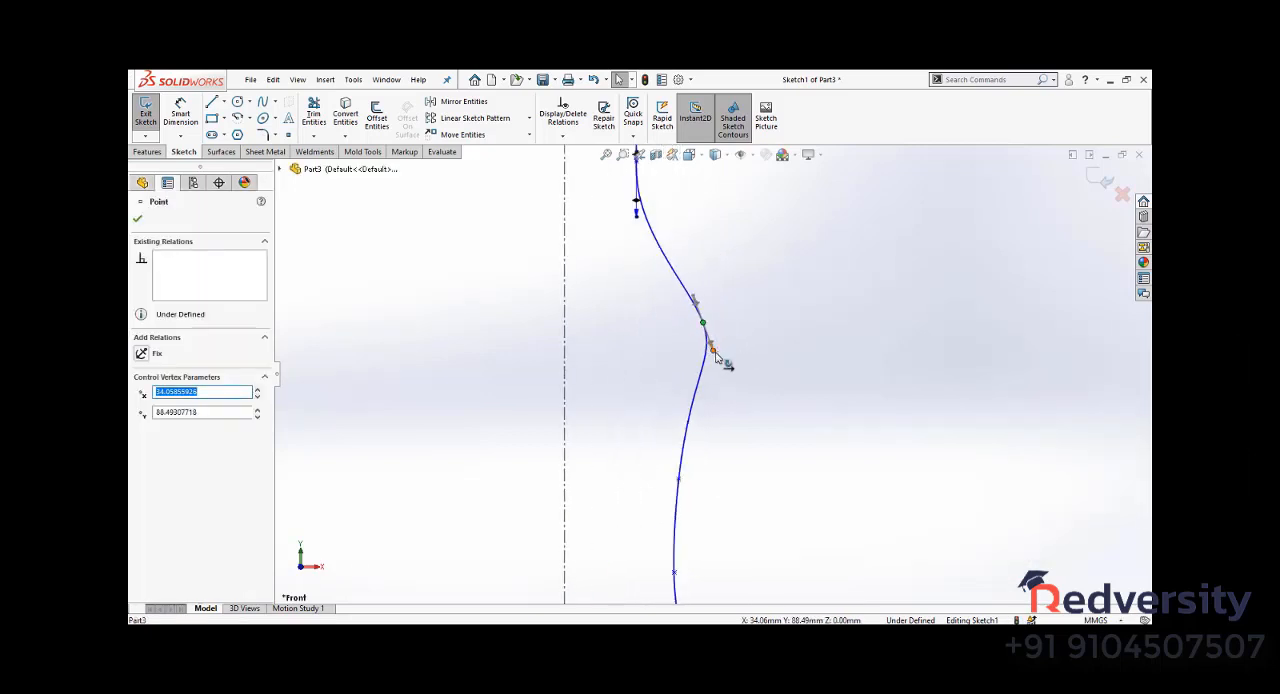
pyautogui.moveTo(719, 352); pyautogui.dragTo(707, 353)
pyautogui.click(638, 353)
pyautogui.scroll(7, 638, 353)
pyautogui.scroll(-4, 708, 399)
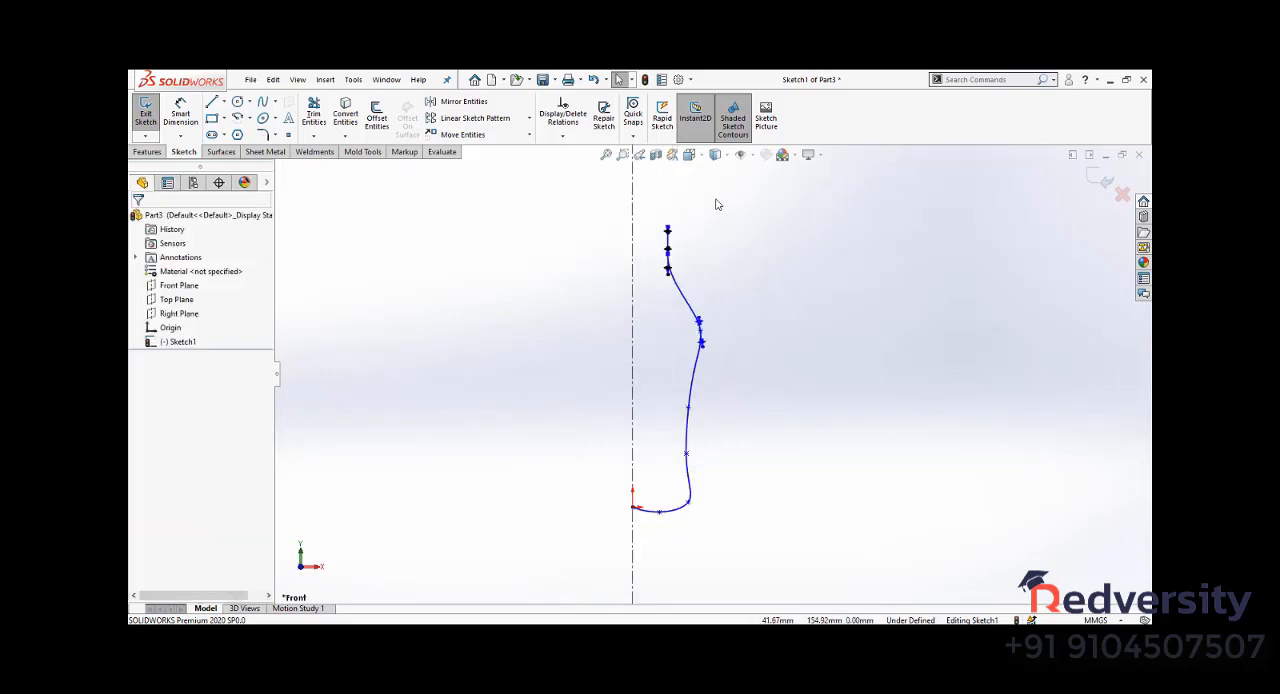
# - Offset the spline outward by 2 mm with the ends capped by lines
pyautogui.scroll(-1, 719, 206)
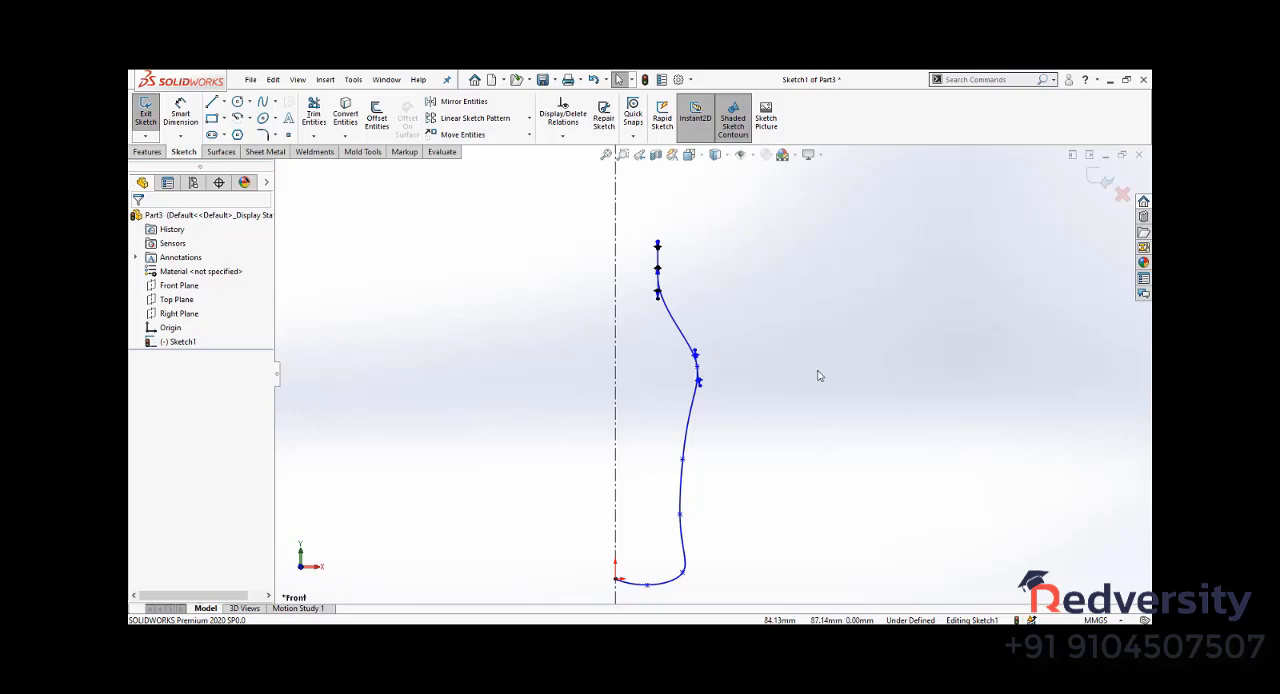
pyautogui.click(377, 118)
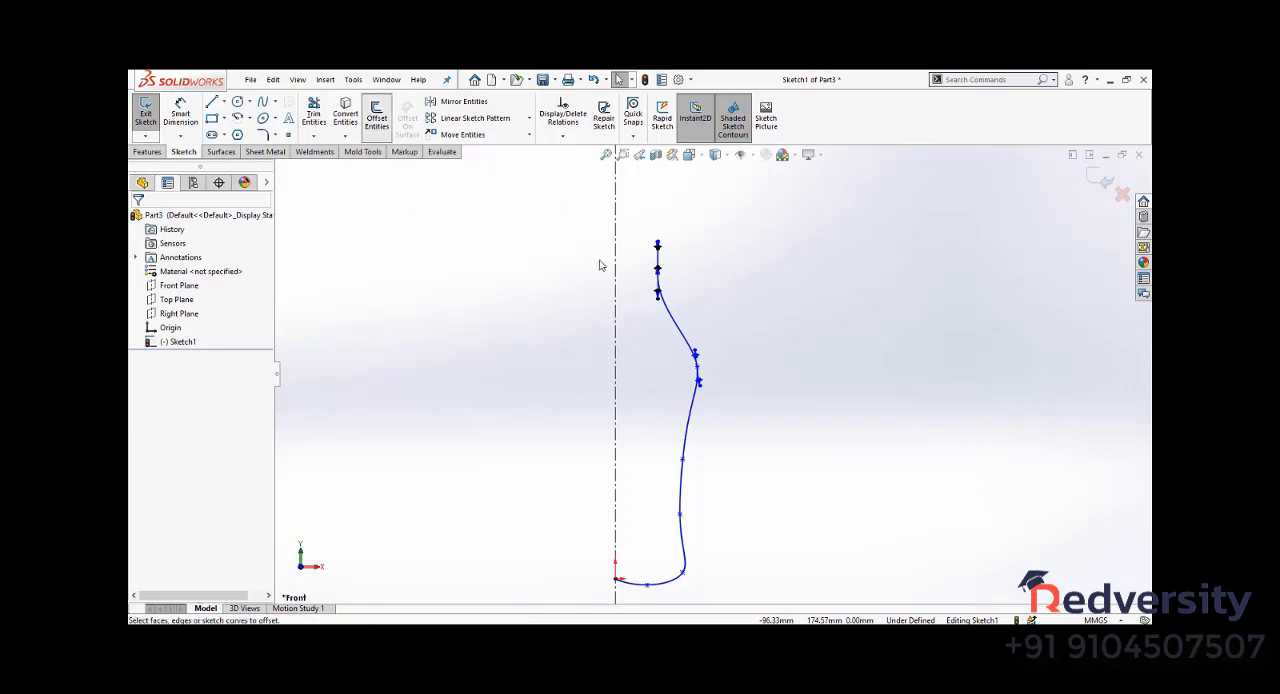
pyautogui.click(693, 425)
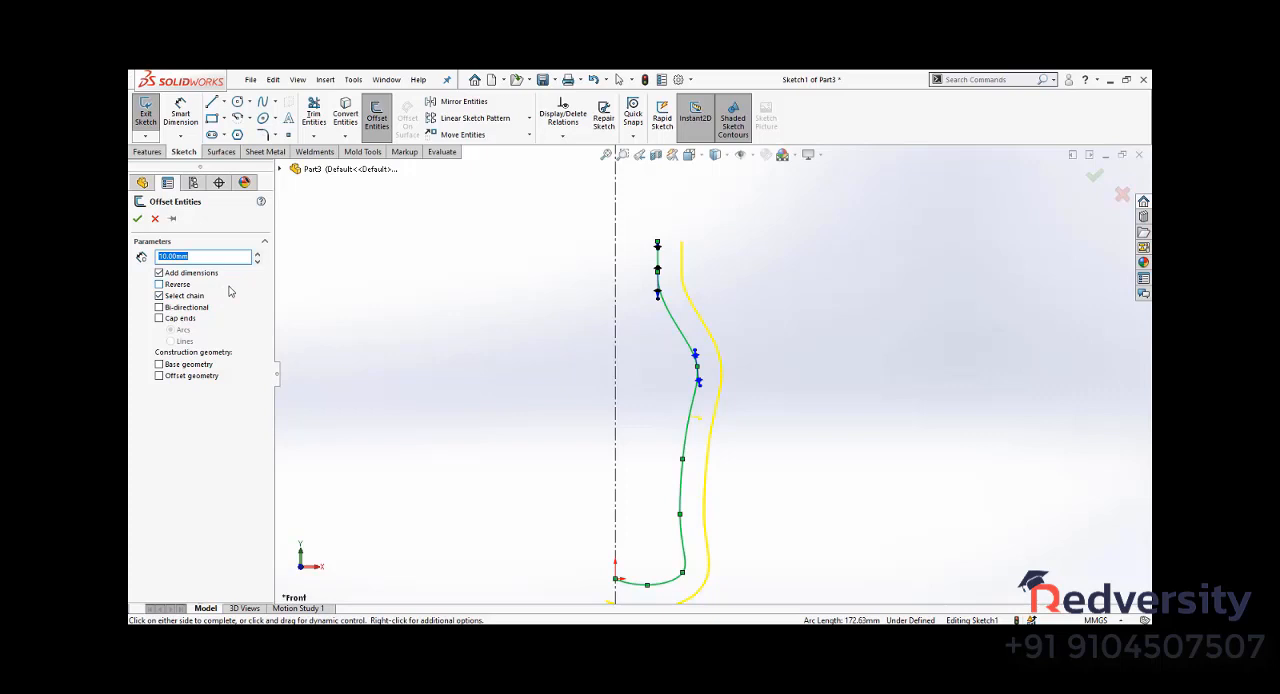
pyautogui.press('Return')
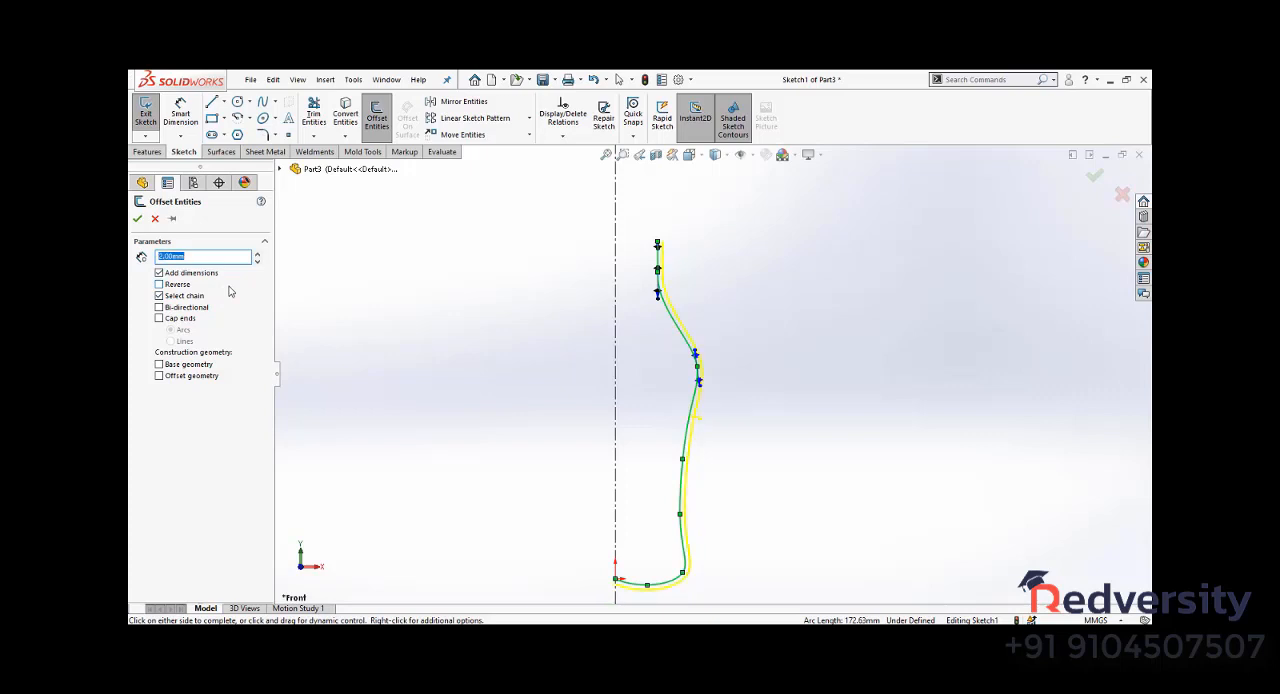
pyautogui.click(189, 320)
pyautogui.scroll(-5, 662, 231)
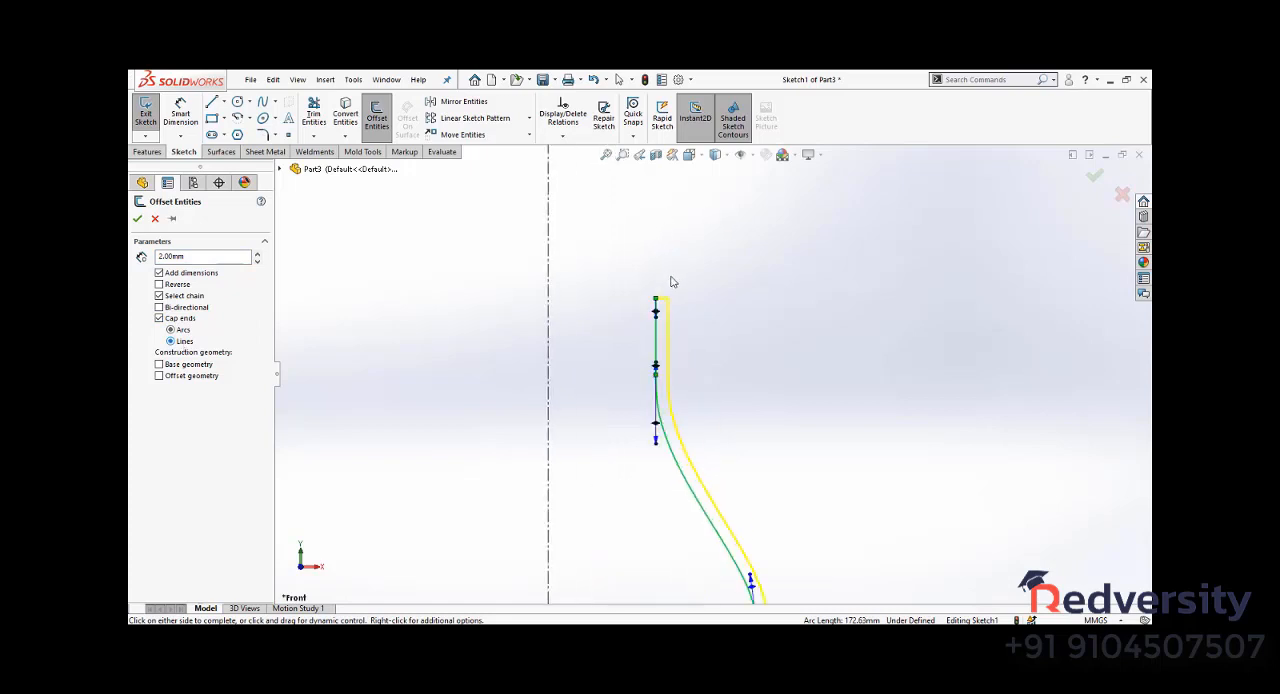
pyautogui.scroll(3, 571, 310)
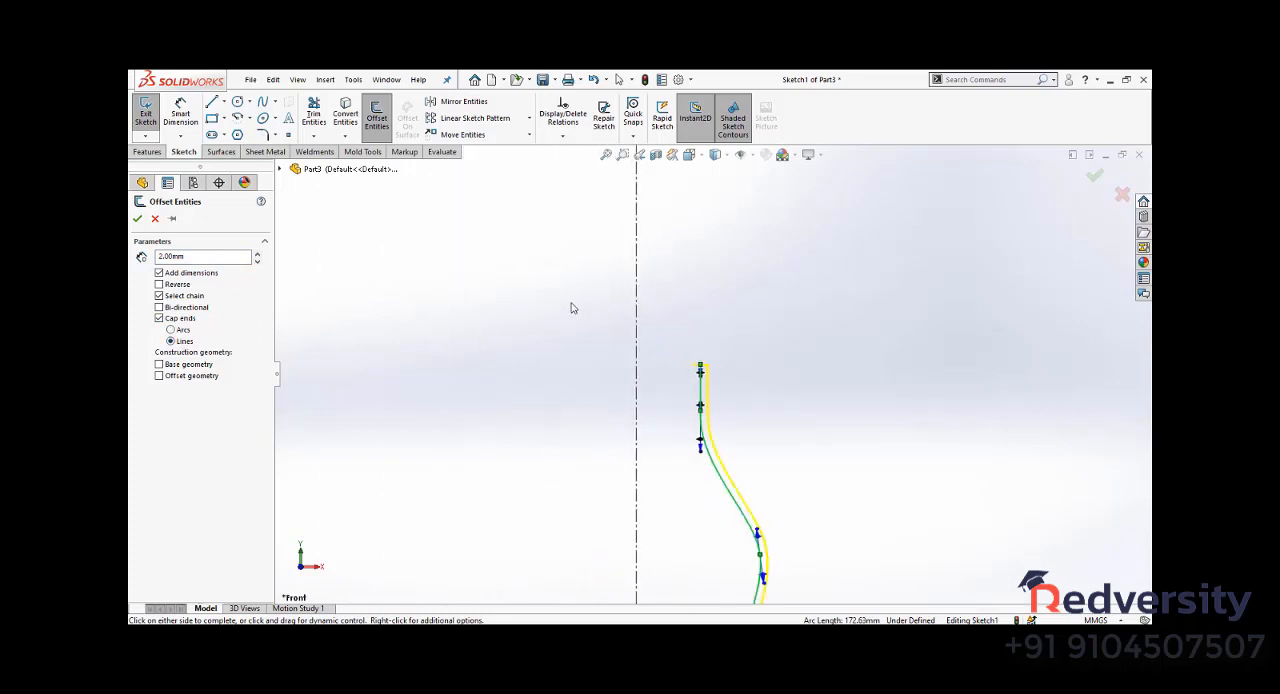
pyautogui.click(1094, 177)
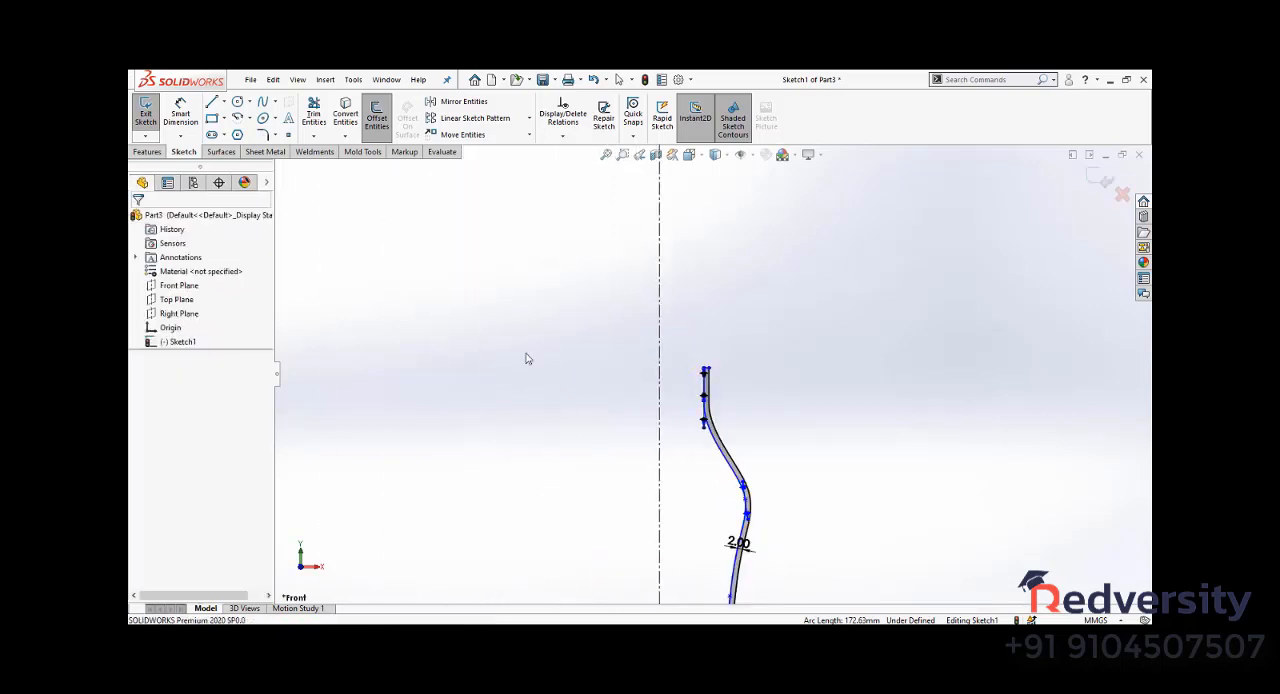
pyautogui.scroll(-2, 789, 441)
pyautogui.scroll(2, 748, 443)
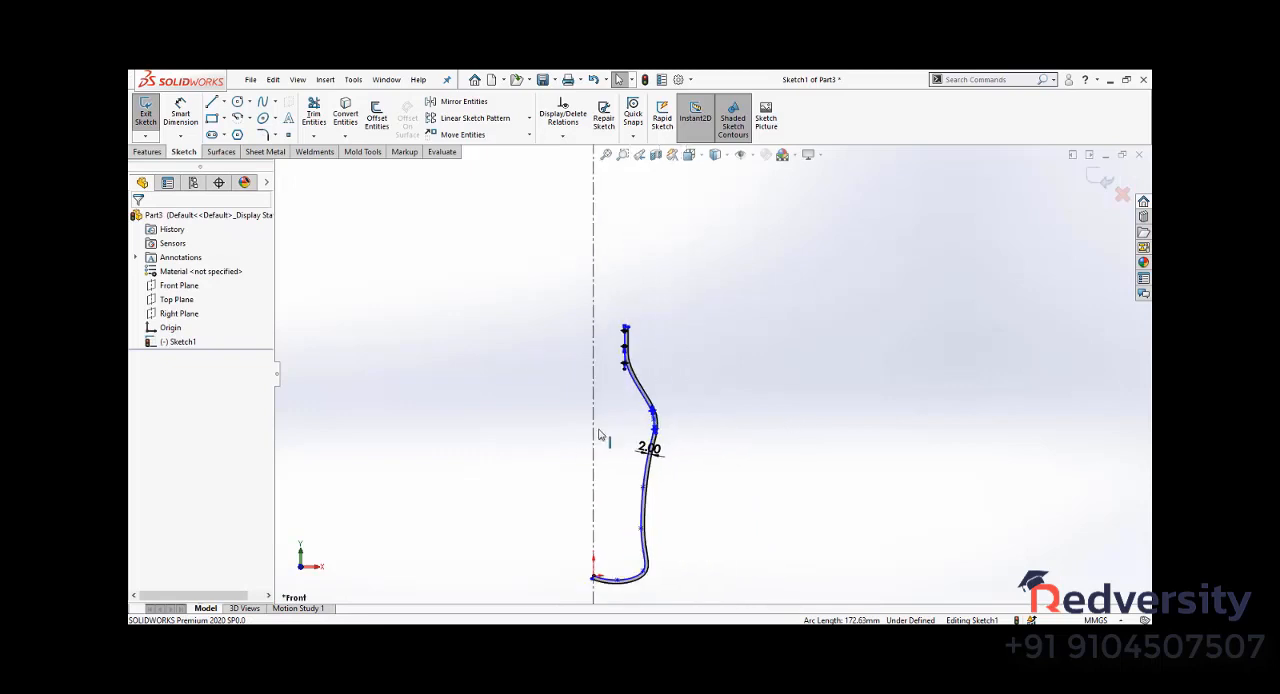
# - Draw a vertical line along the centerline from the origin down to the outer offset curve at the bottle's base
pyautogui.scroll(-8, 580, 540)
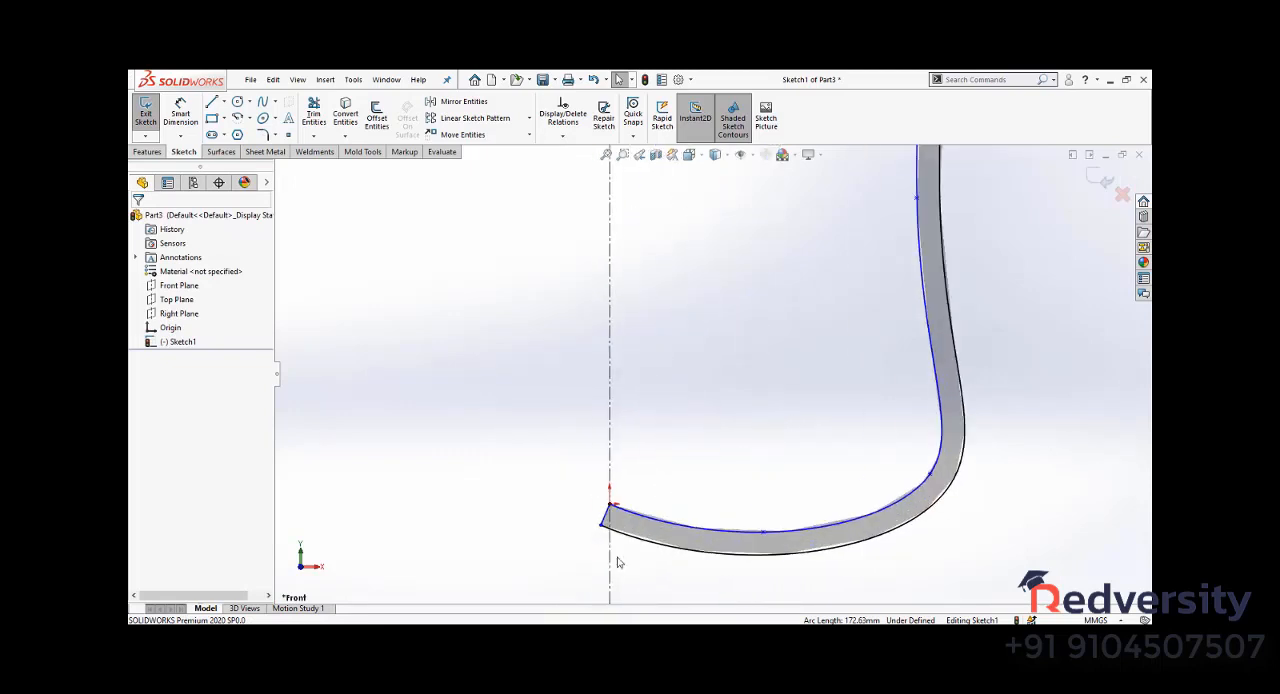
pyautogui.click(211, 101)
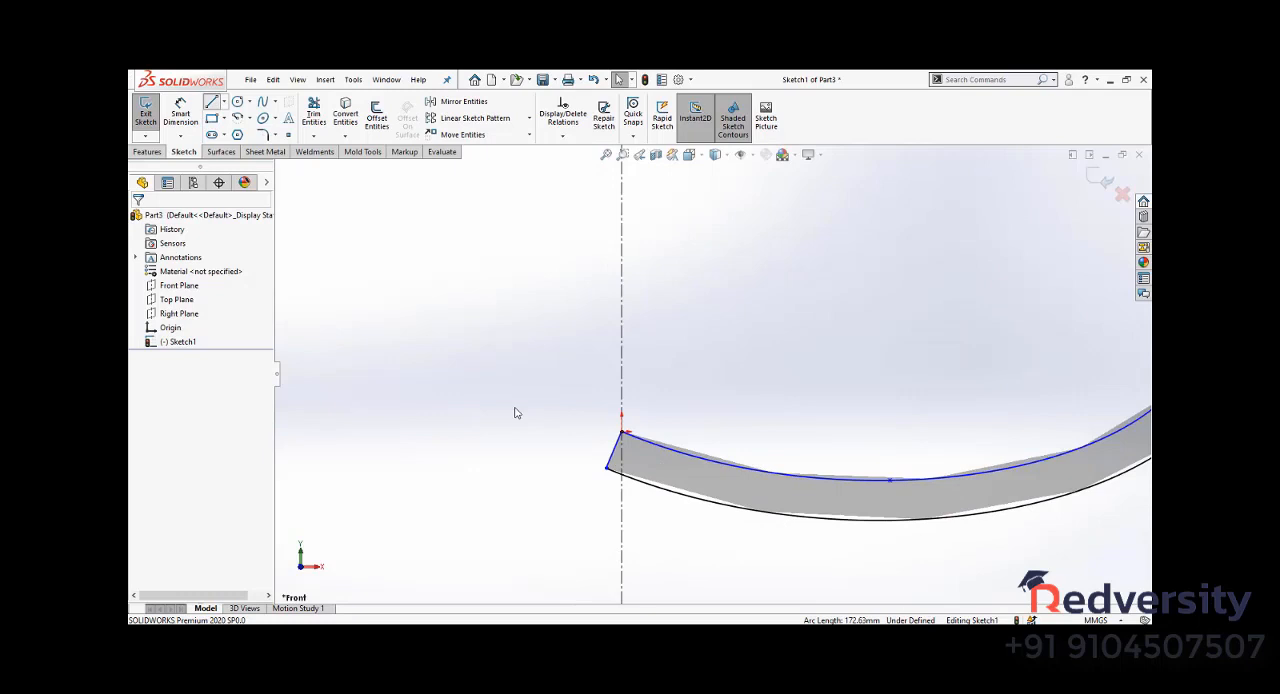
pyautogui.click(622, 432)
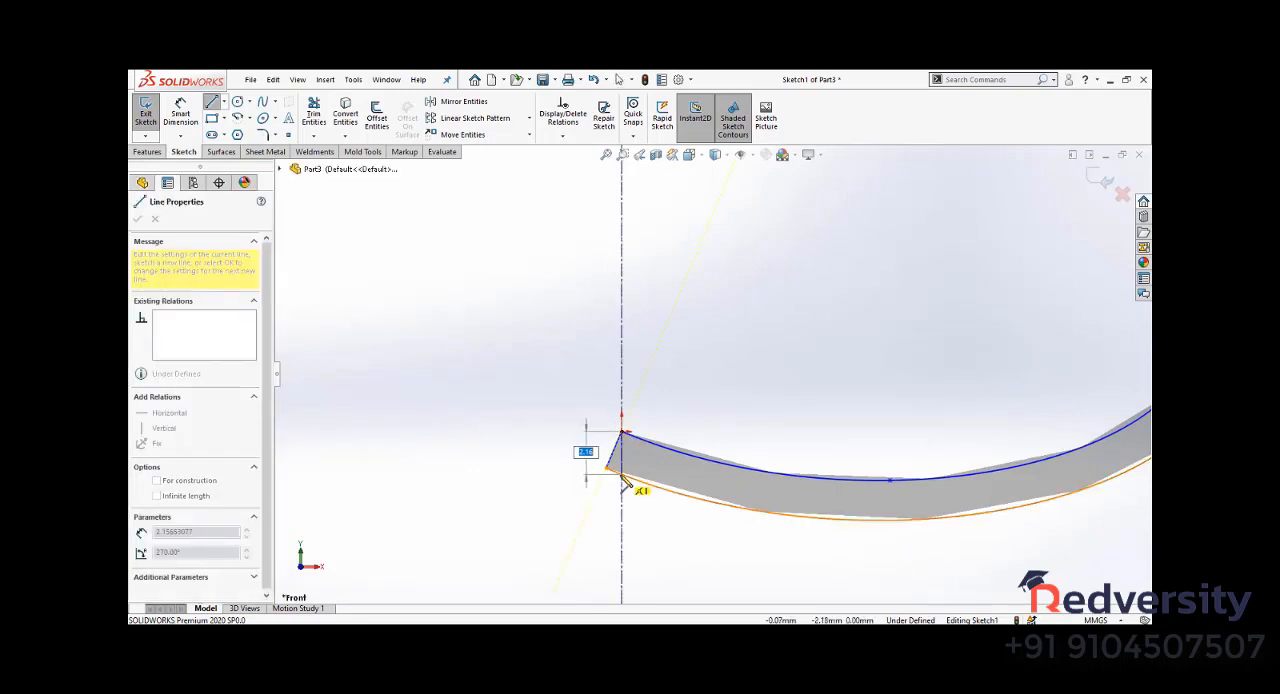
pyautogui.click(622, 474)
pyautogui.press('Escape')
# - Trim away the slanted end cap and the piece of the offset curve that extend past the centerline
pyautogui.click(313, 113)
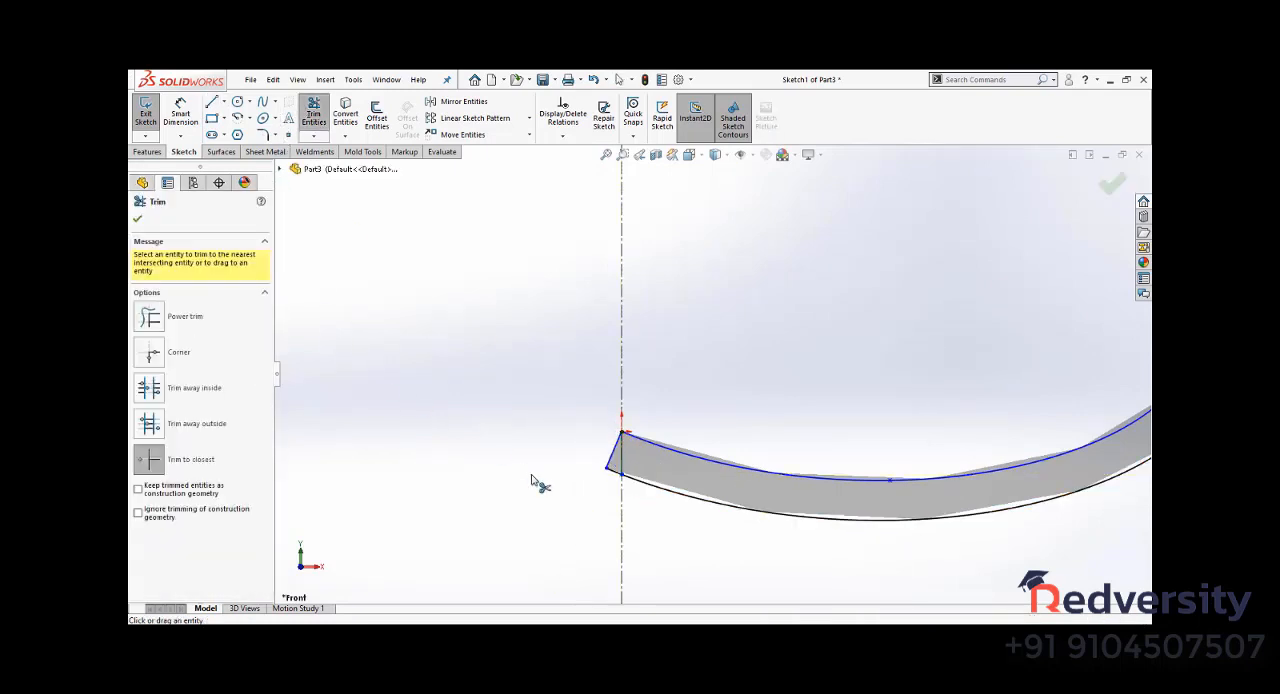
pyautogui.click(612, 471)
pyautogui.click(609, 459)
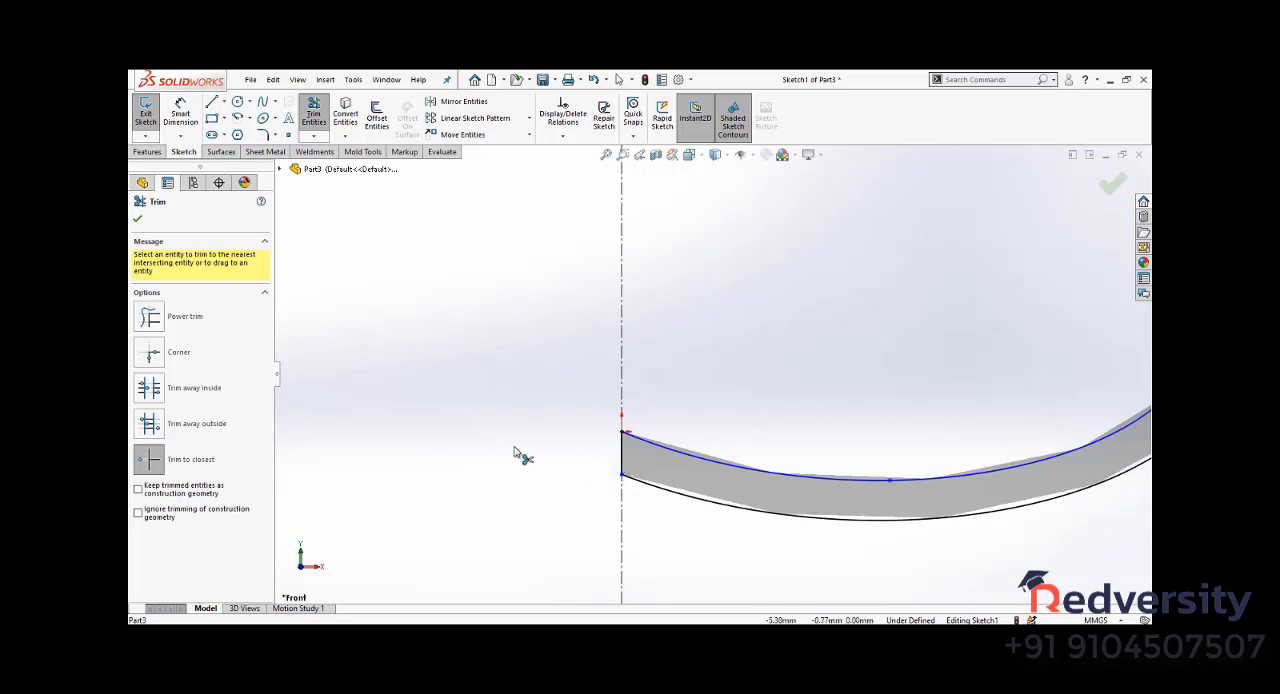
pyautogui.press('Escape')
pyautogui.scroll(2, 510, 453)
pyautogui.scroll(15, 510, 457)
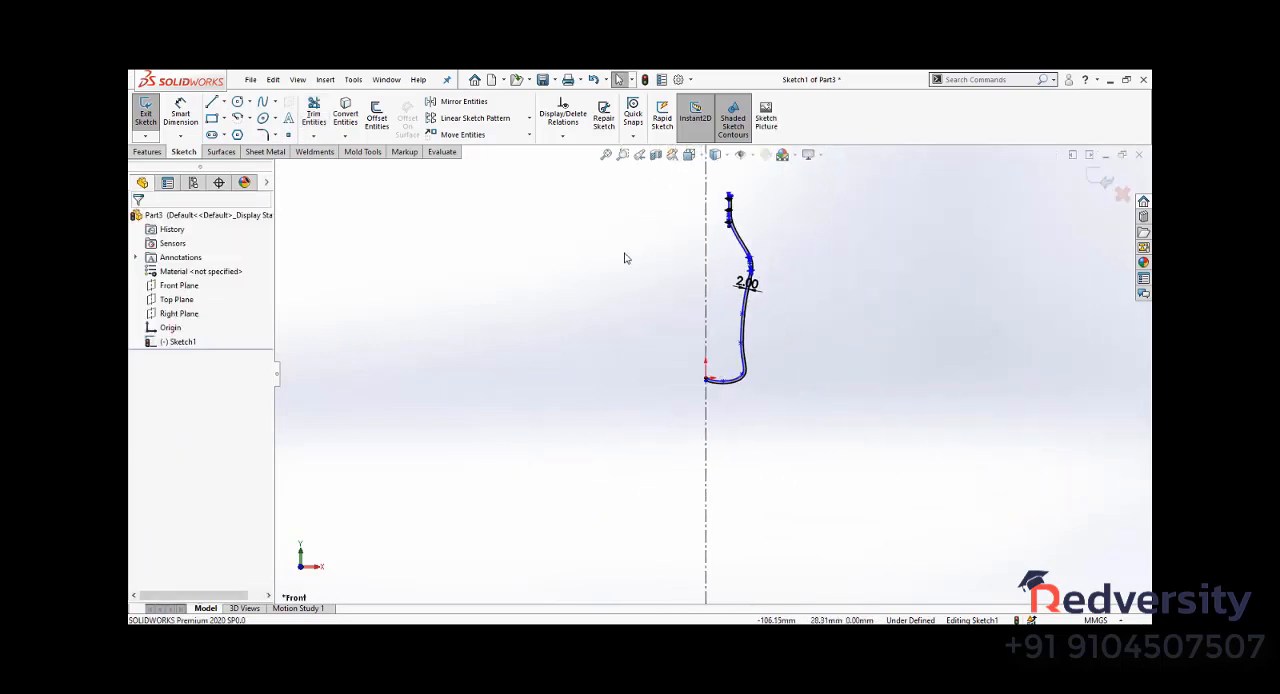
# - Exit the sketch and revolve the bottle profile 360 degrees about the vertical centerline
pyautogui.click(146, 112)
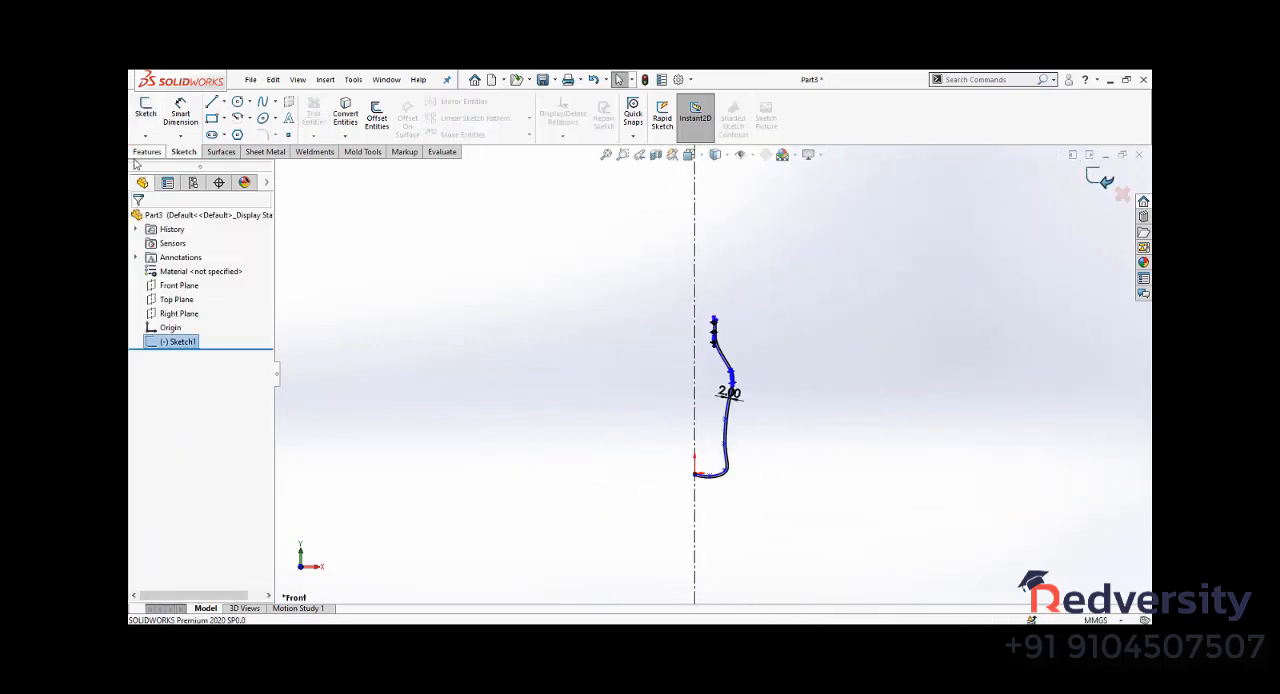
pyautogui.click(147, 151)
pyautogui.click(189, 117)
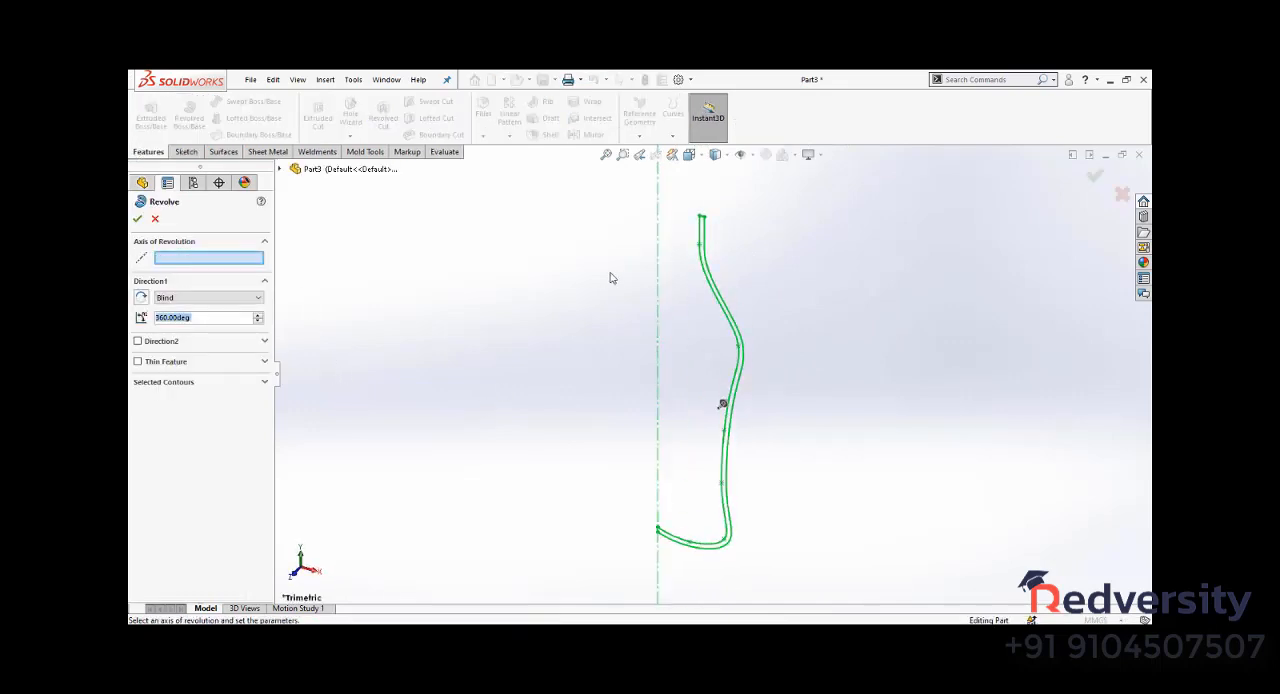
pyautogui.click(659, 309)
pyautogui.press('Return')
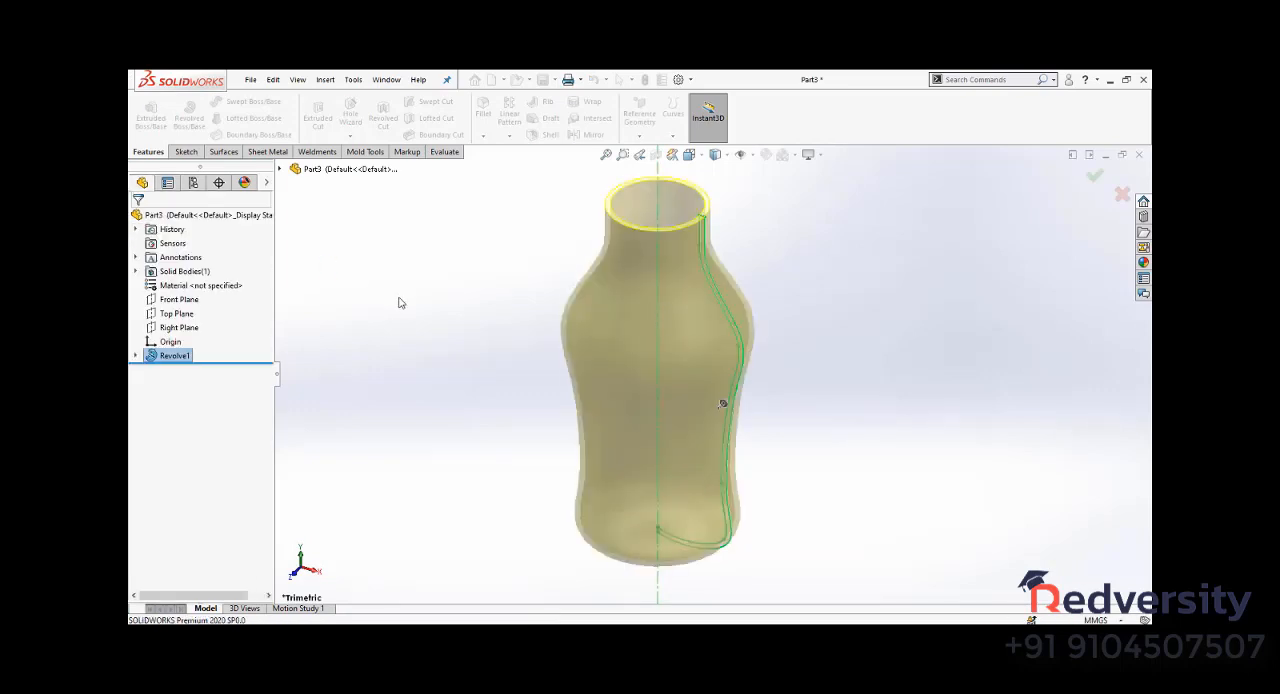
# - Browse the appearance library to the Thick Gloss category of glass appearances
pyautogui.scroll(4, 423, 325)
pyautogui.moveTo(430, 353)
pyautogui.mouseDown(button='middle')
pyautogui.moveTo(451, 309)
pyautogui.moveTo(591, 291)
pyautogui.moveTo(503, 317)
pyautogui.moveTo(451, 360)
pyautogui.moveTo(514, 366)
pyautogui.moveTo(485, 376)
pyautogui.mouseUp(button='middle')
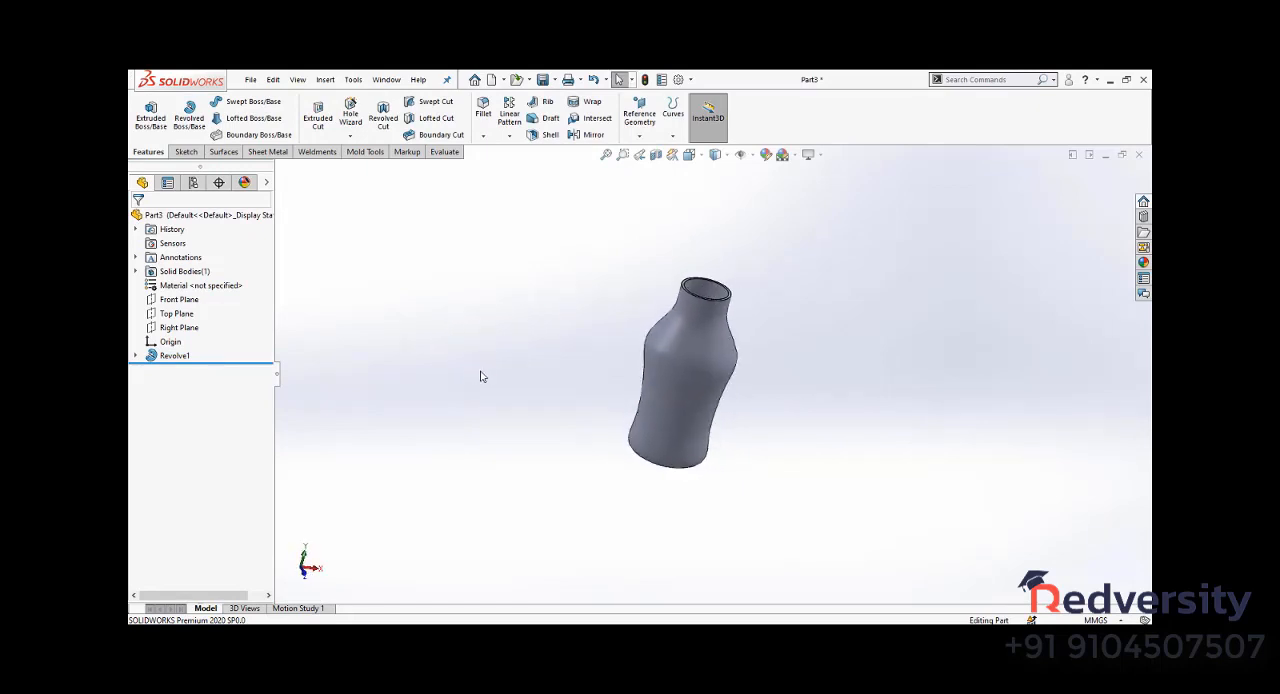
pyautogui.hotkey('ctrl', '7')
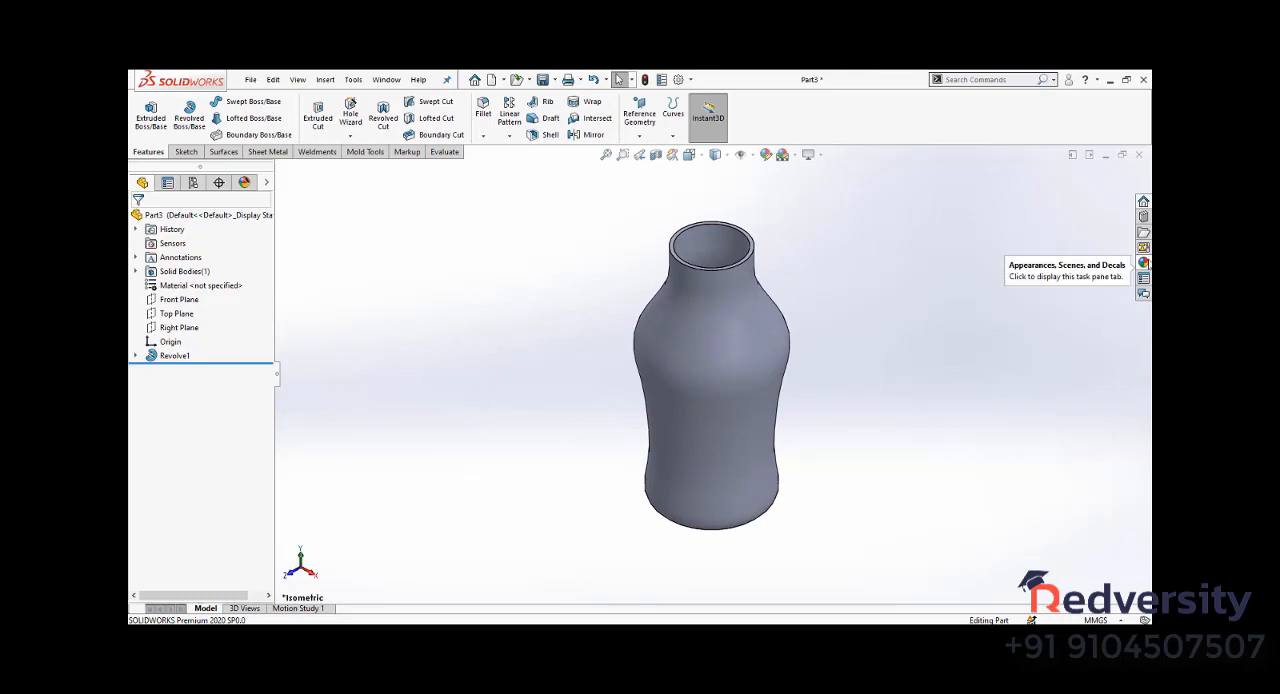
pyautogui.click(1144, 262)
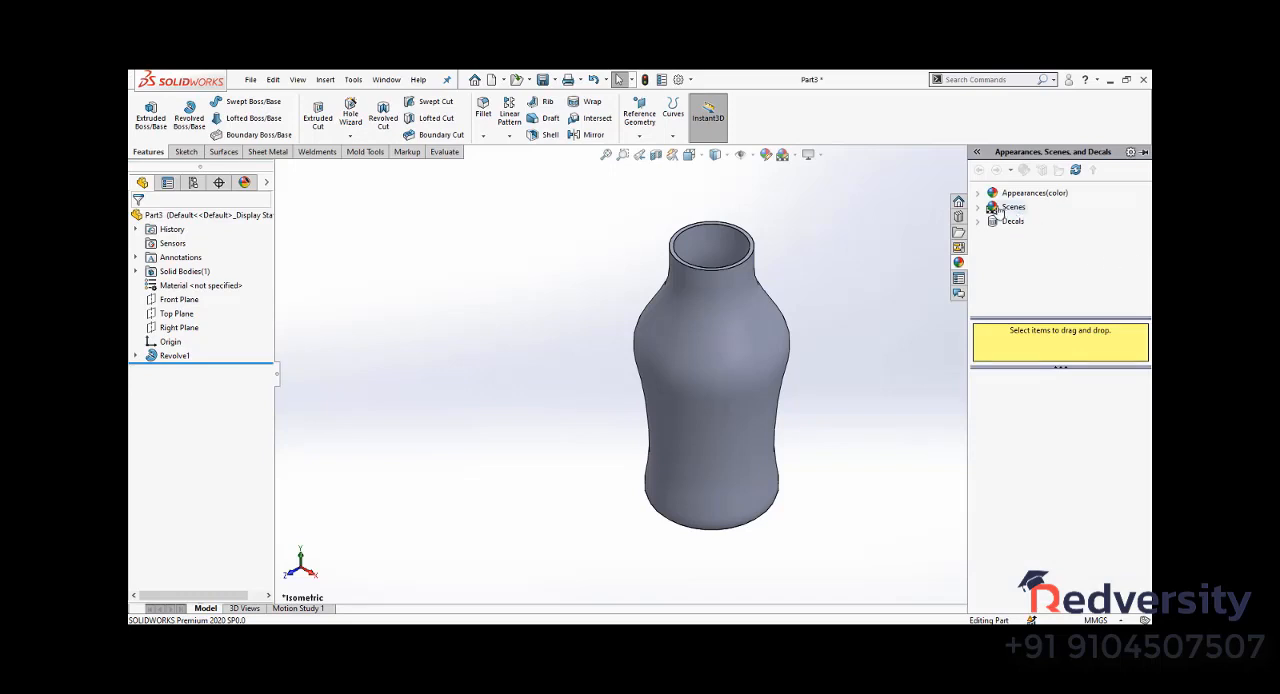
pyautogui.click(978, 195)
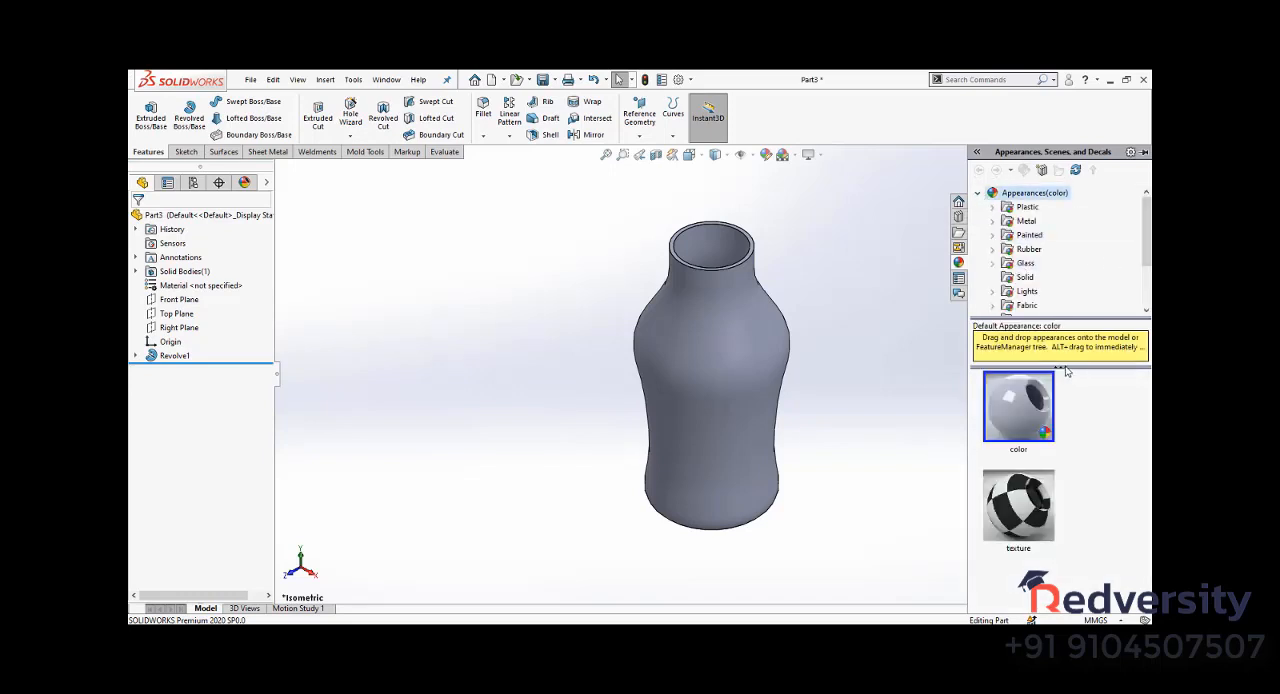
pyautogui.moveTo(1053, 320); pyautogui.dragTo(1053, 390)
pyautogui.click(993, 263)
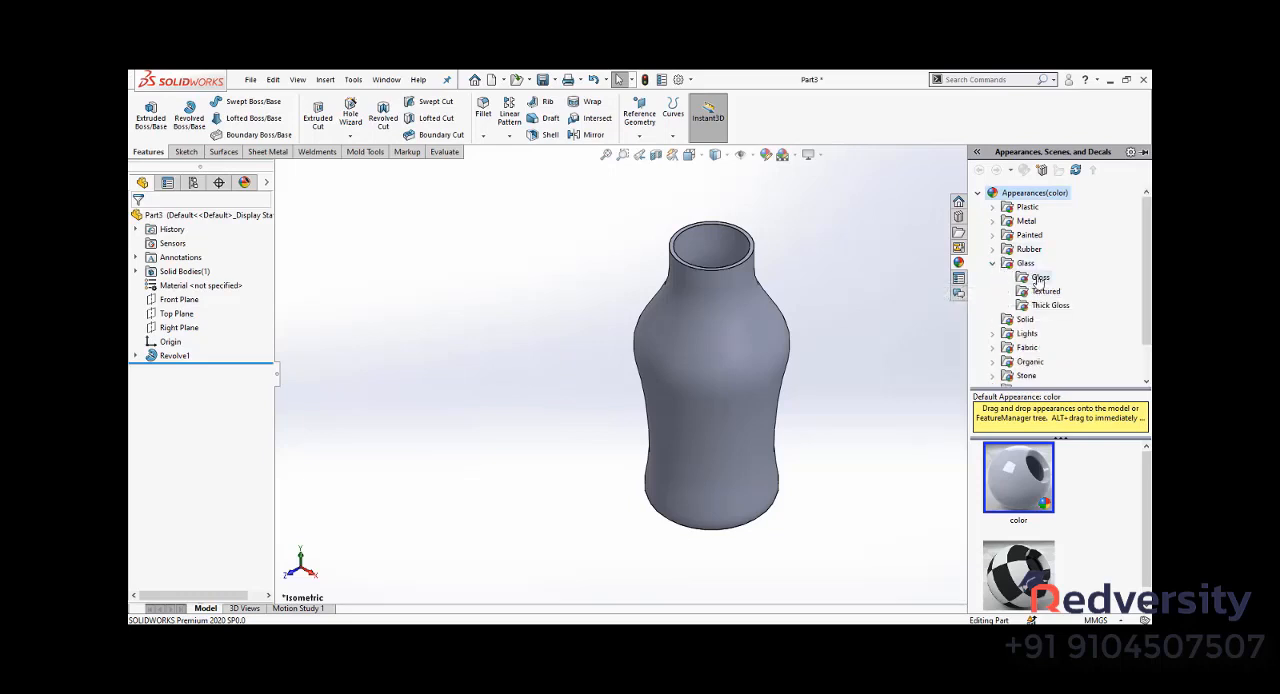
pyautogui.click(1039, 277)
pyautogui.click(1040, 291)
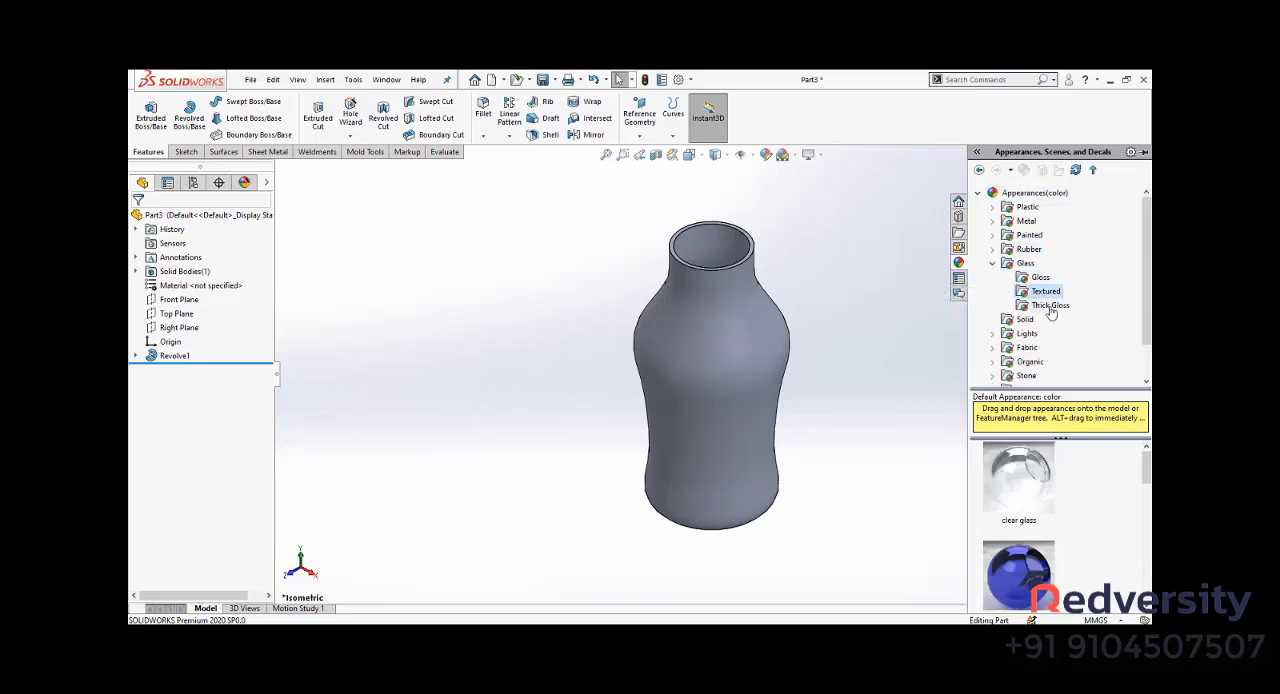
pyautogui.click(1048, 305)
pyautogui.scroll(3, 1106, 529)
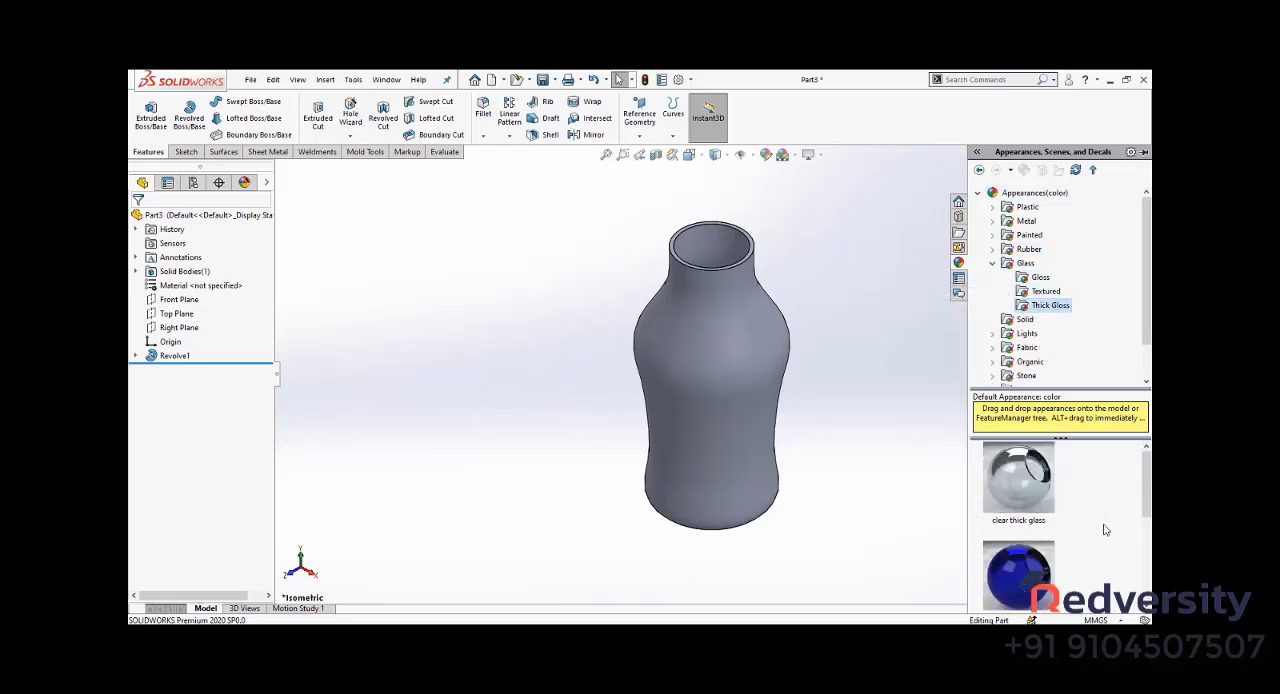
# - Apply the clear thick glass appearance to the bottle
pyautogui.moveTo(1018, 480); pyautogui.dragTo(890, 417)
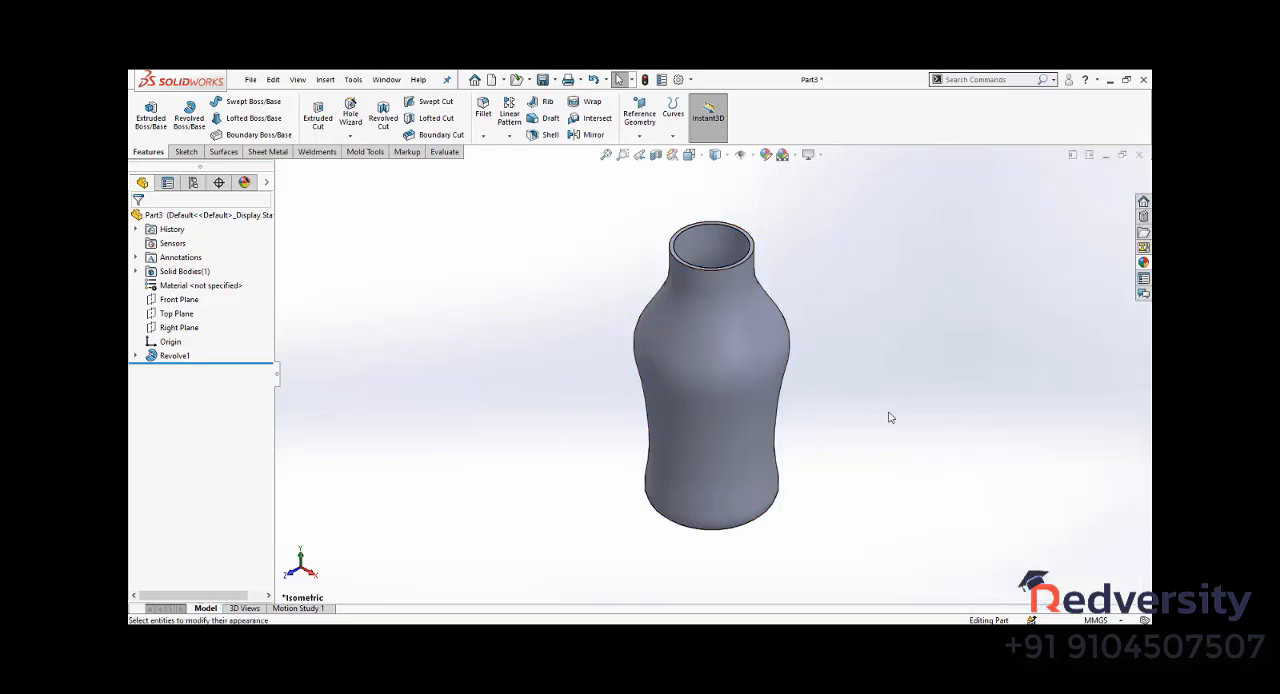
pyautogui.click(1146, 262)
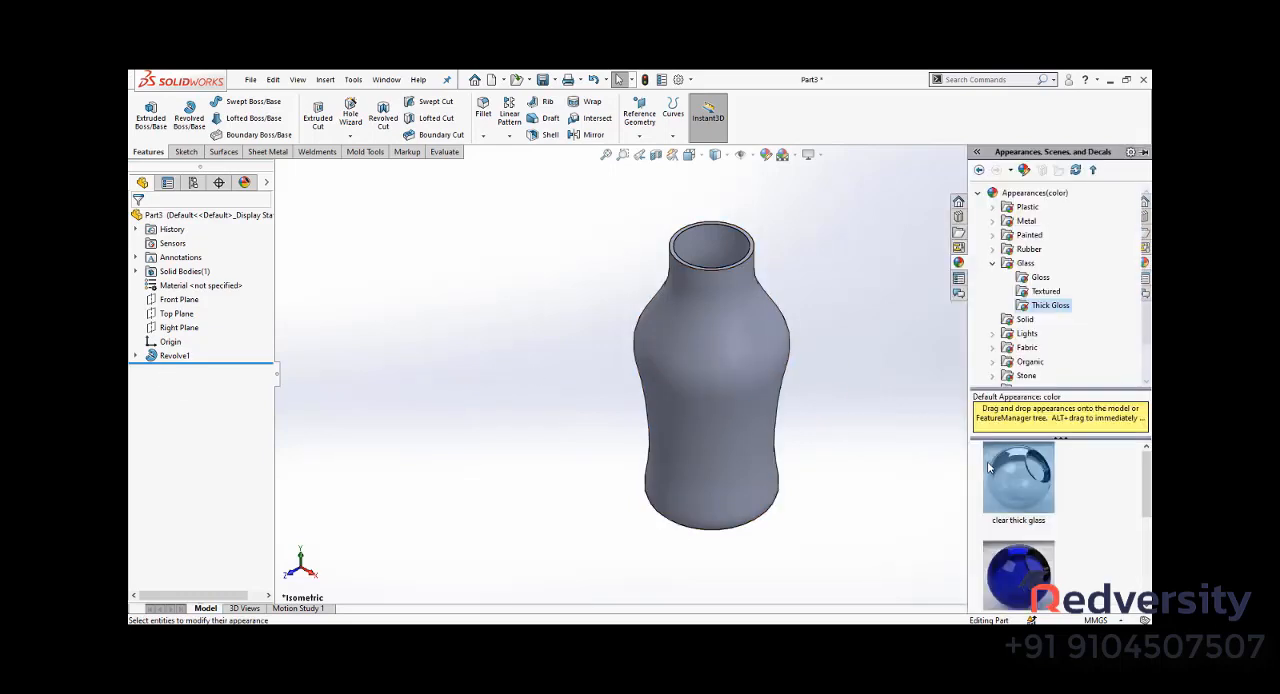
pyautogui.moveTo(987, 461); pyautogui.dragTo(719, 360)
pyautogui.click(731, 368)
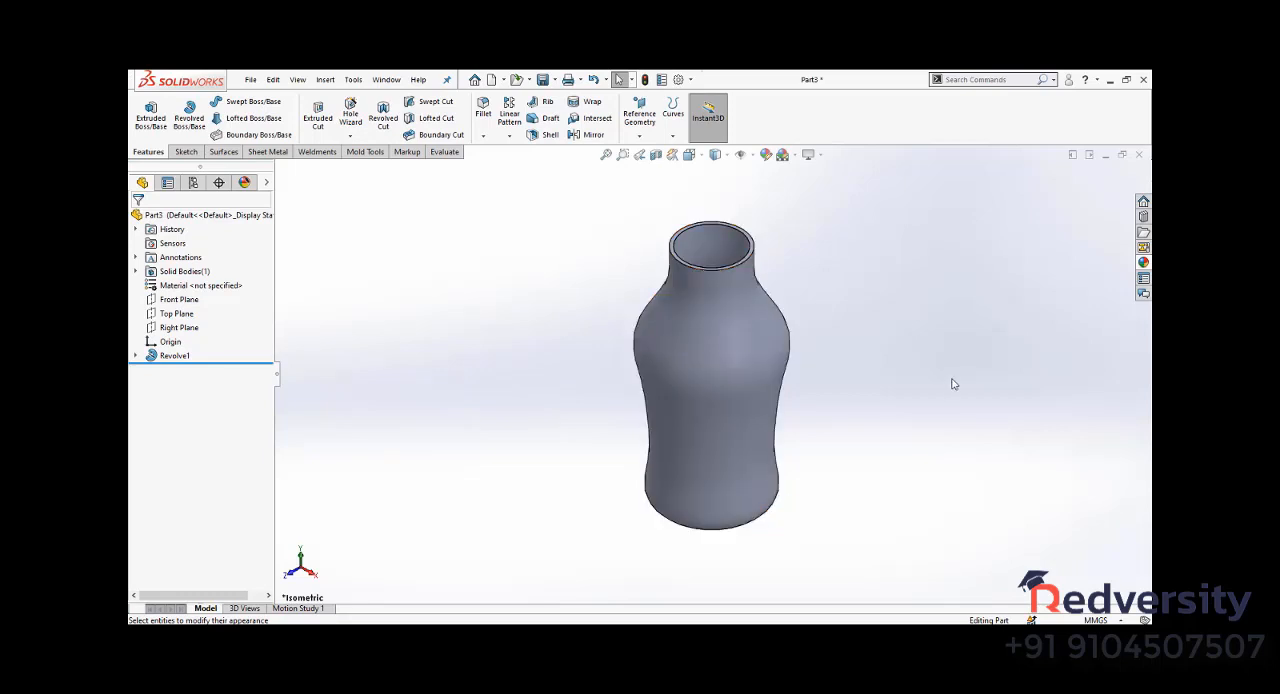
pyautogui.click(1143, 262)
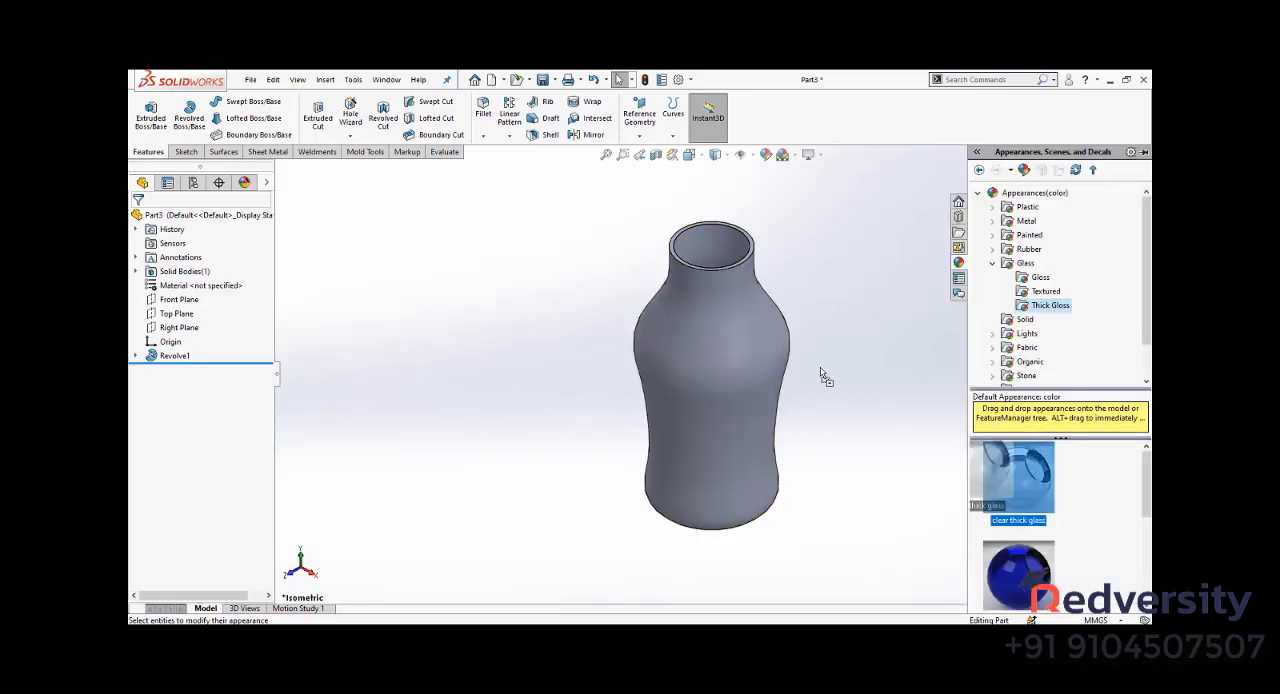
pyautogui.moveTo(987, 461); pyautogui.dragTo(737, 334)
pyautogui.click(736, 330)
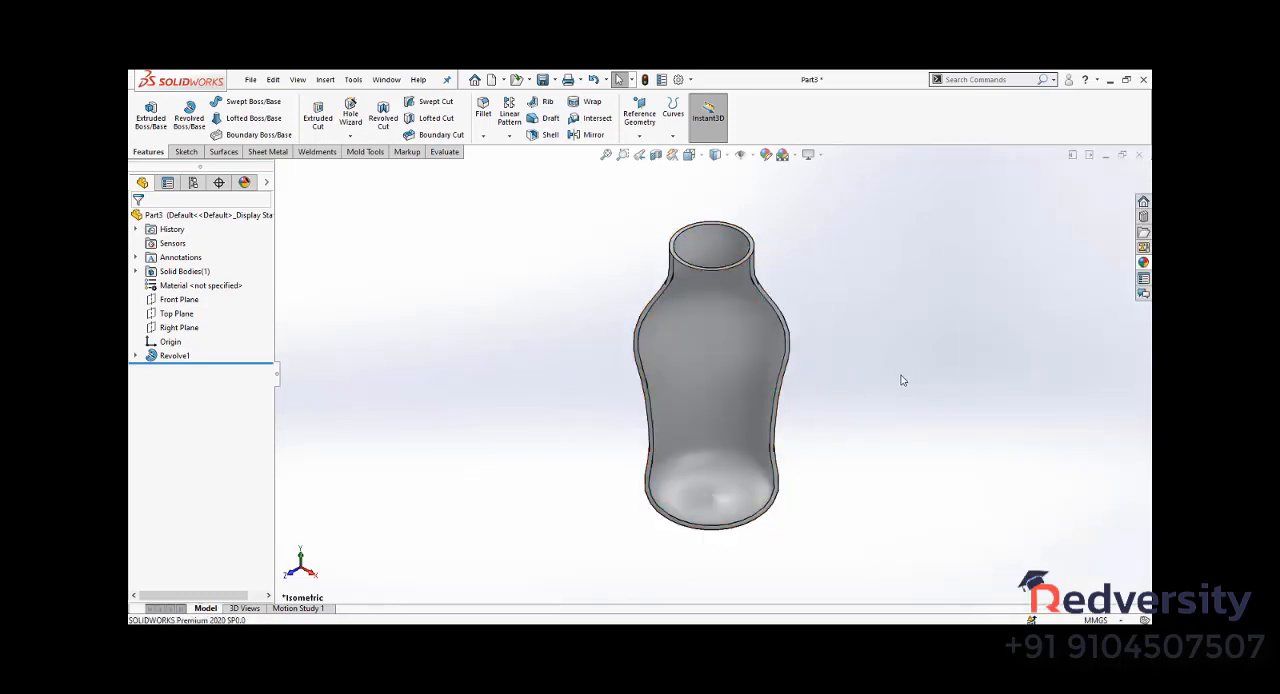
pyautogui.moveTo(903, 377); pyautogui.dragTo(860, 334, button='middle')
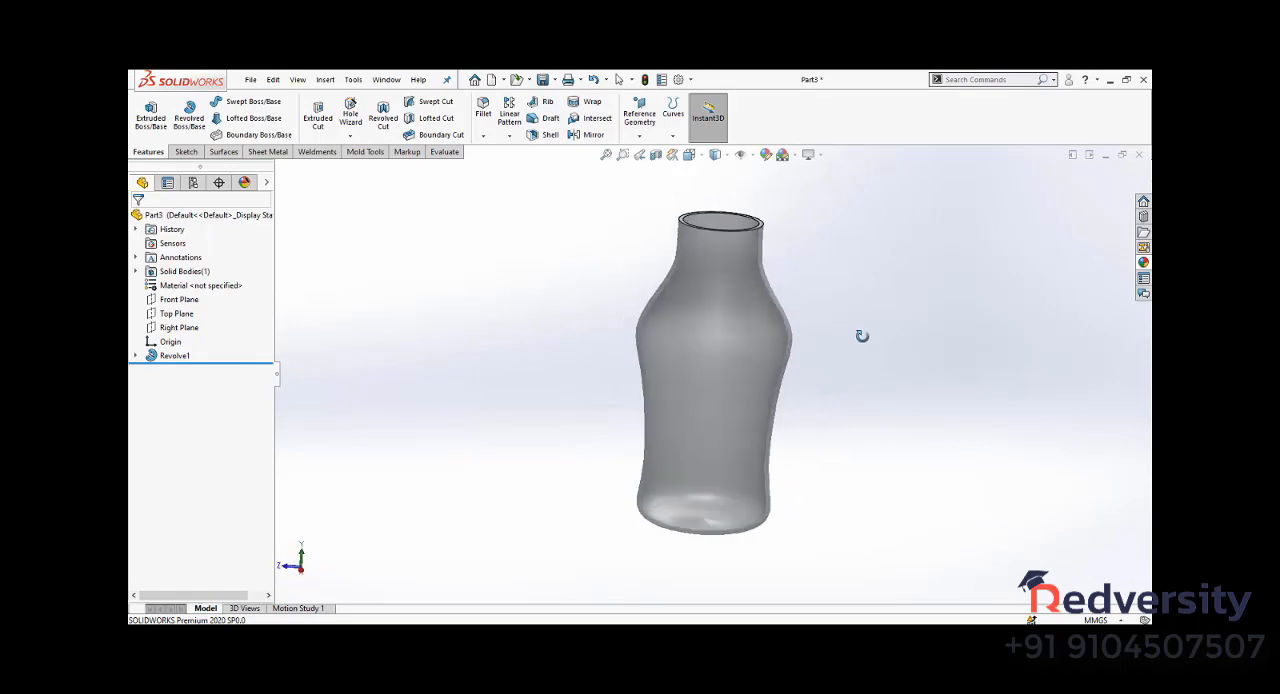
# - Apply the brown thick glass appearance to the bottle and return to the isometric view
pyautogui.click(1142, 266)
pyautogui.scroll(-2, 1061, 485)
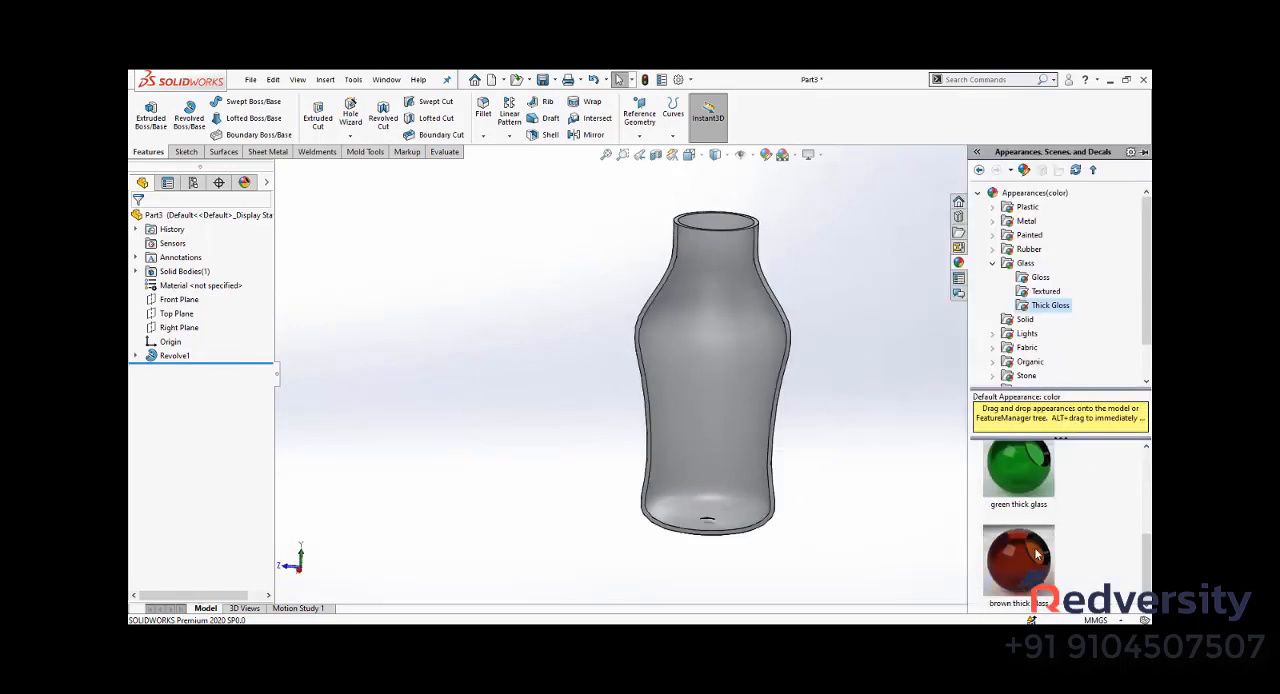
pyautogui.moveTo(1036, 555); pyautogui.dragTo(731, 337)
pyautogui.click(736, 335)
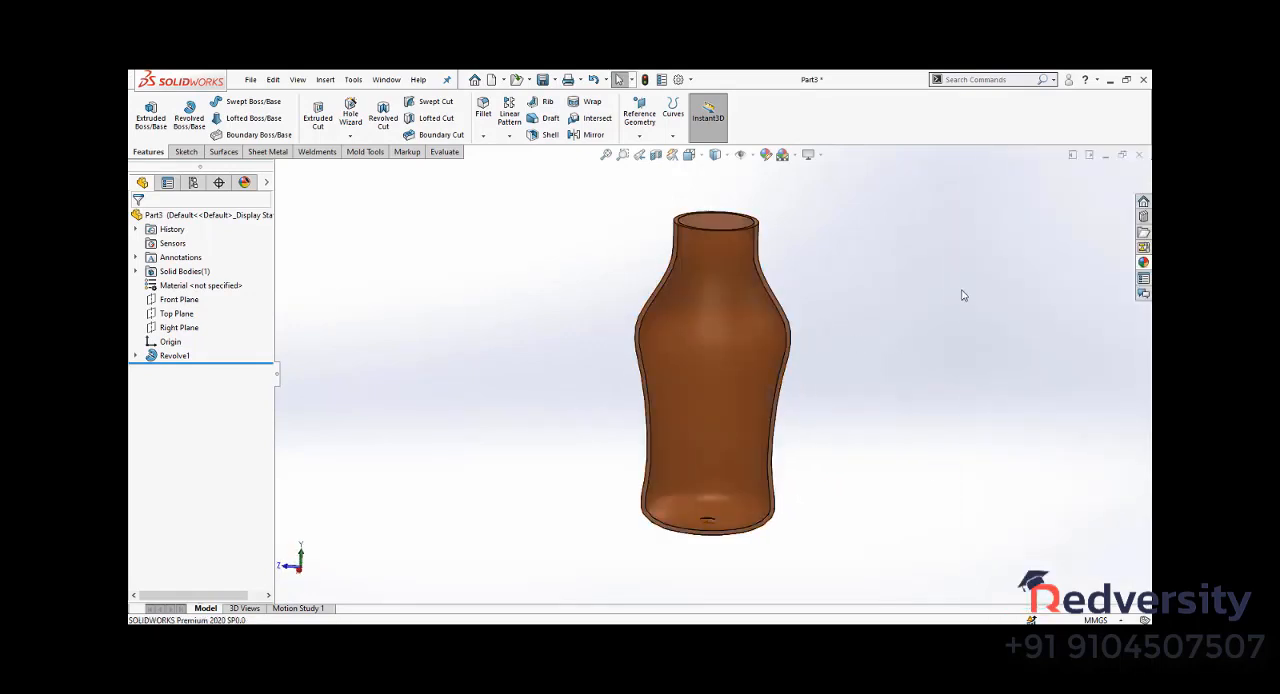
pyautogui.moveTo(963, 291); pyautogui.dragTo(963, 422, button='middle')
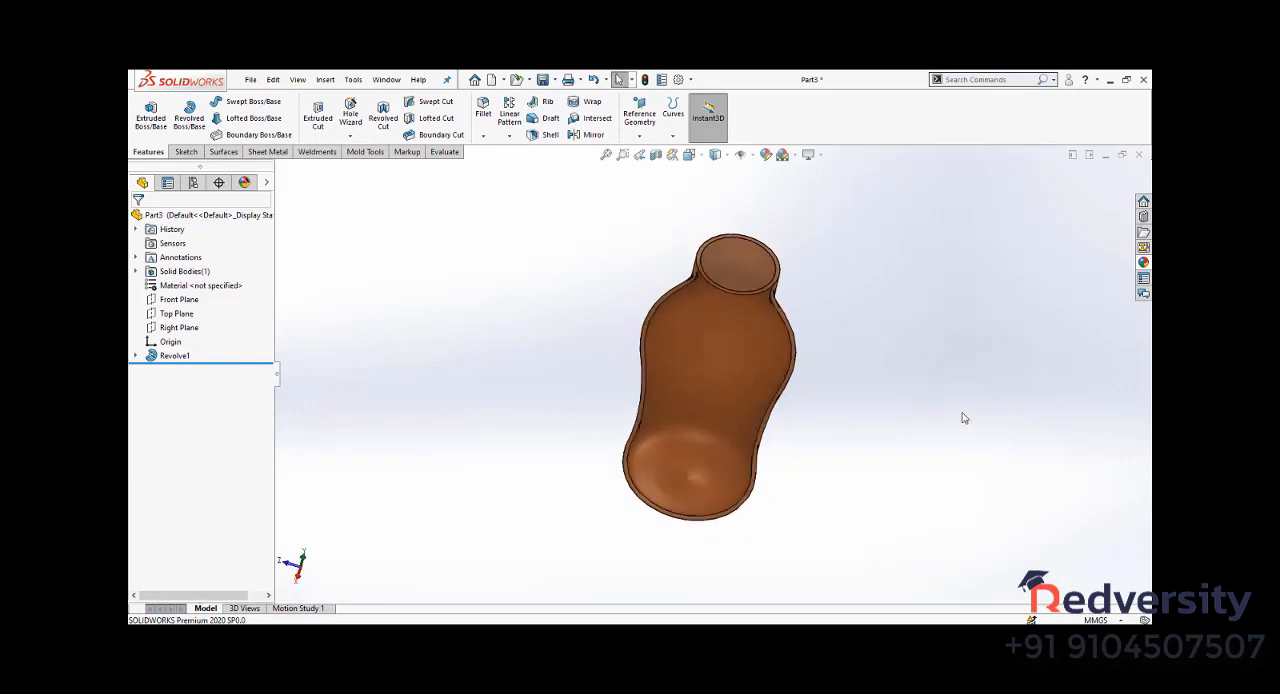
pyautogui.hotkey('ctrl', '7')
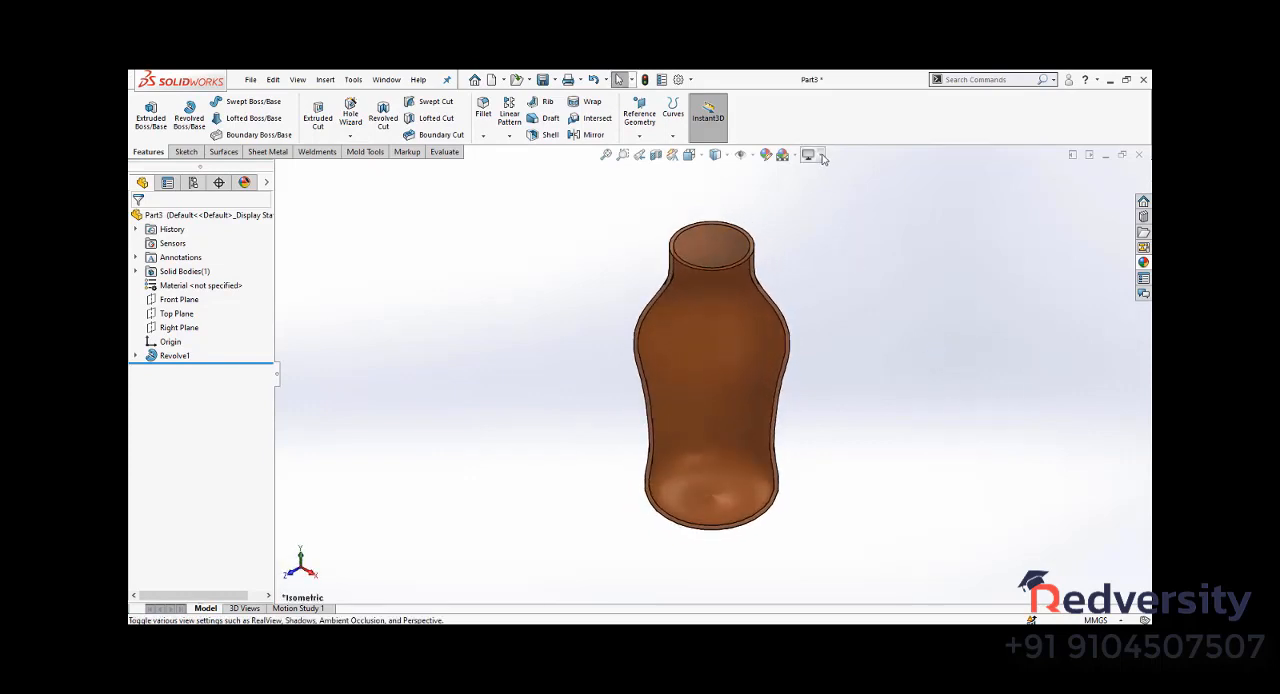
# - Turn on shadows in shaded mode and apply the Rooftop scene as the background
pyautogui.click(811, 155)
pyautogui.click(836, 188)
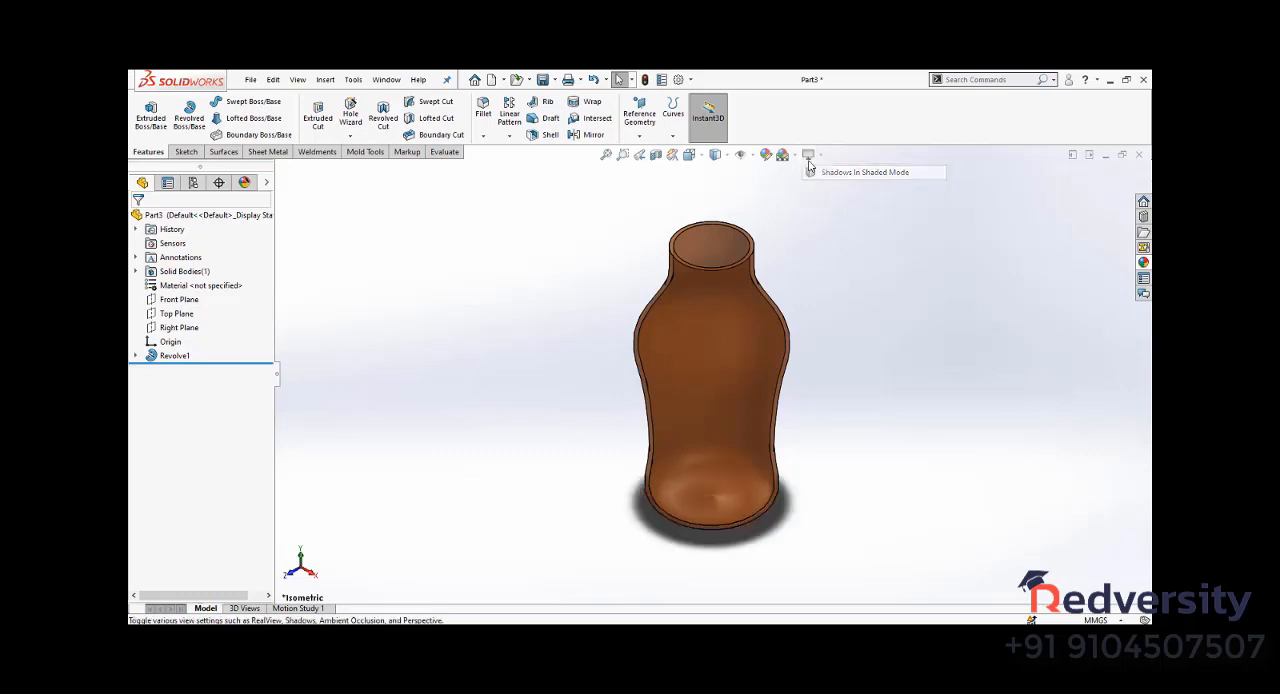
pyautogui.click(783, 155)
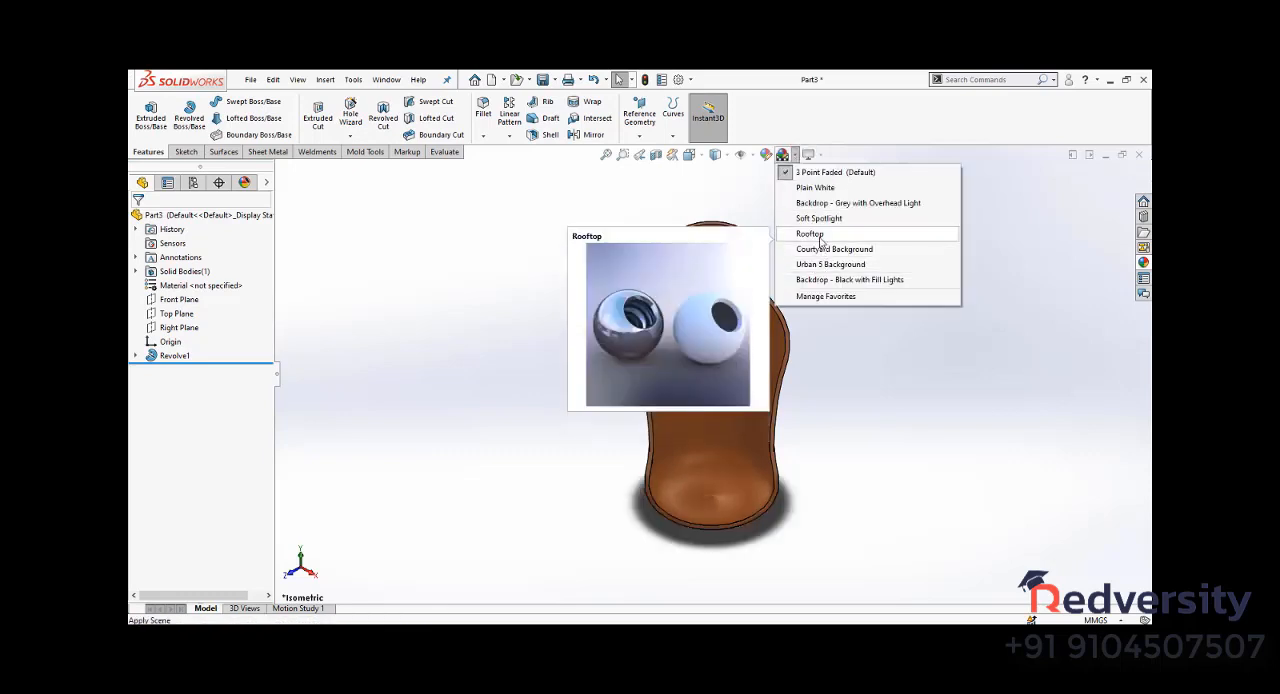
pyautogui.click(821, 238)
pyautogui.moveTo(876, 343); pyautogui.dragTo(903, 427, button='middle')
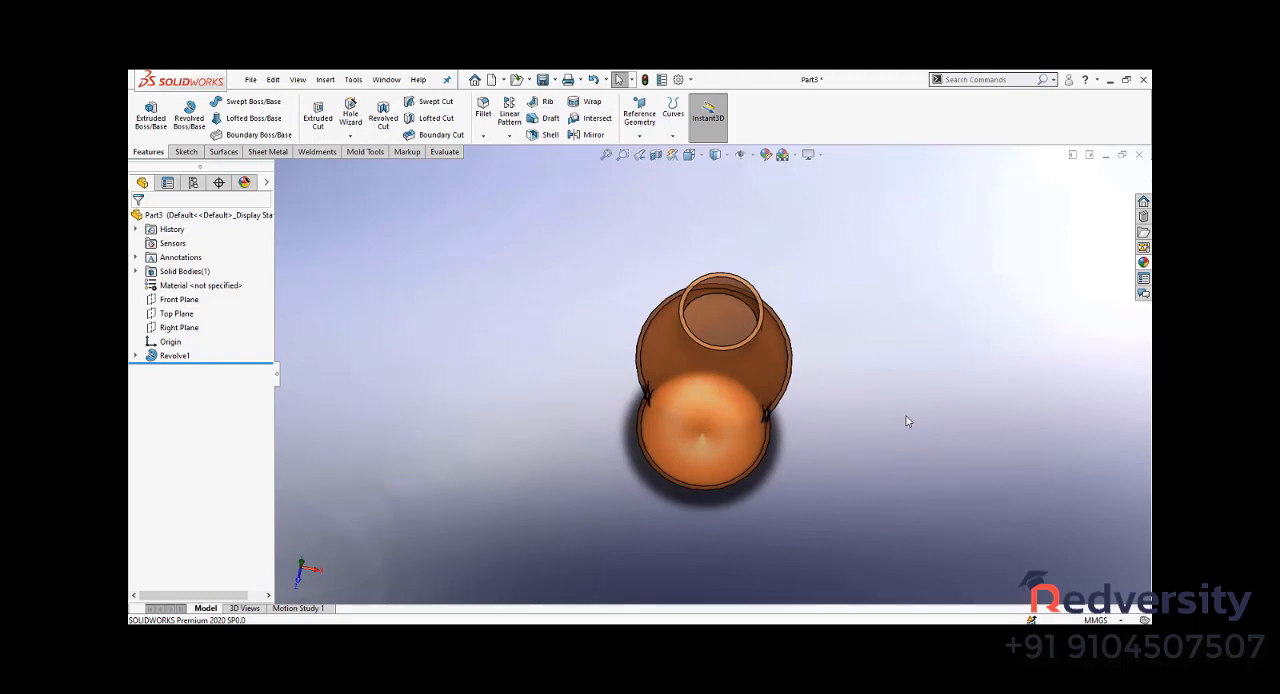
pyautogui.hotkey('ctrl', '7')
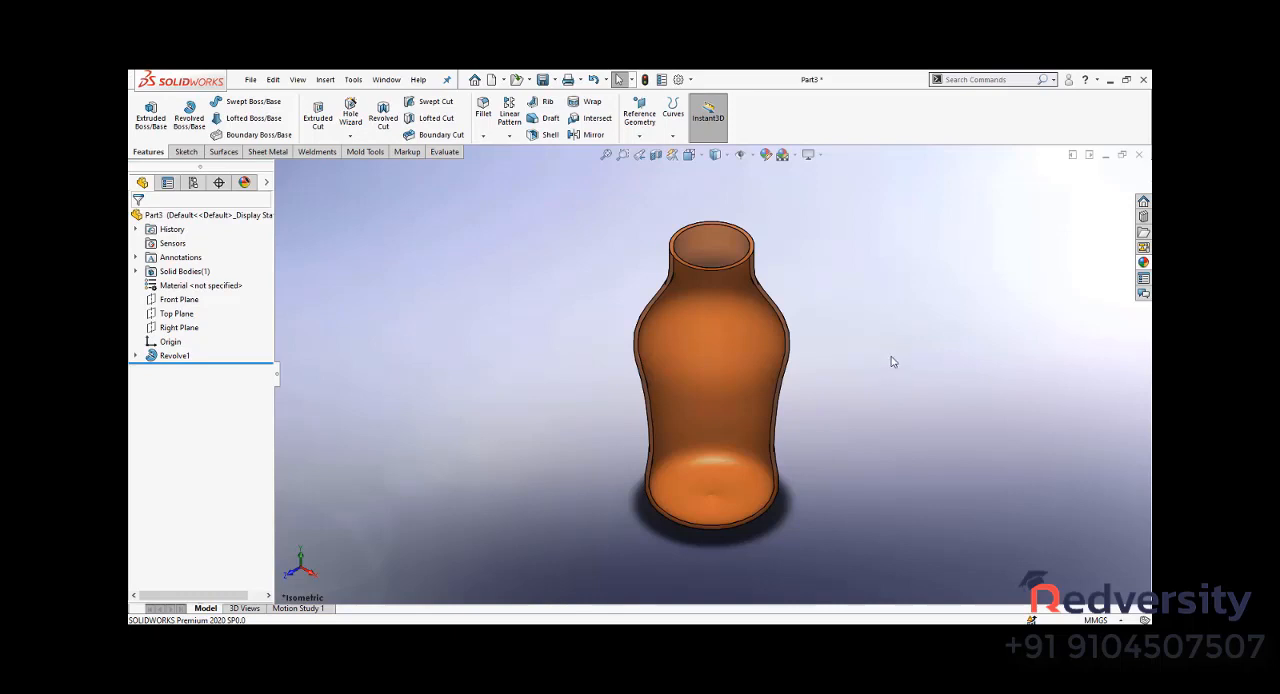
# - Assign the Pure Gold material from the Other Metals category to the bottle after looking through Other Alloys and Plastics
pyautogui.rightClick(204, 287)
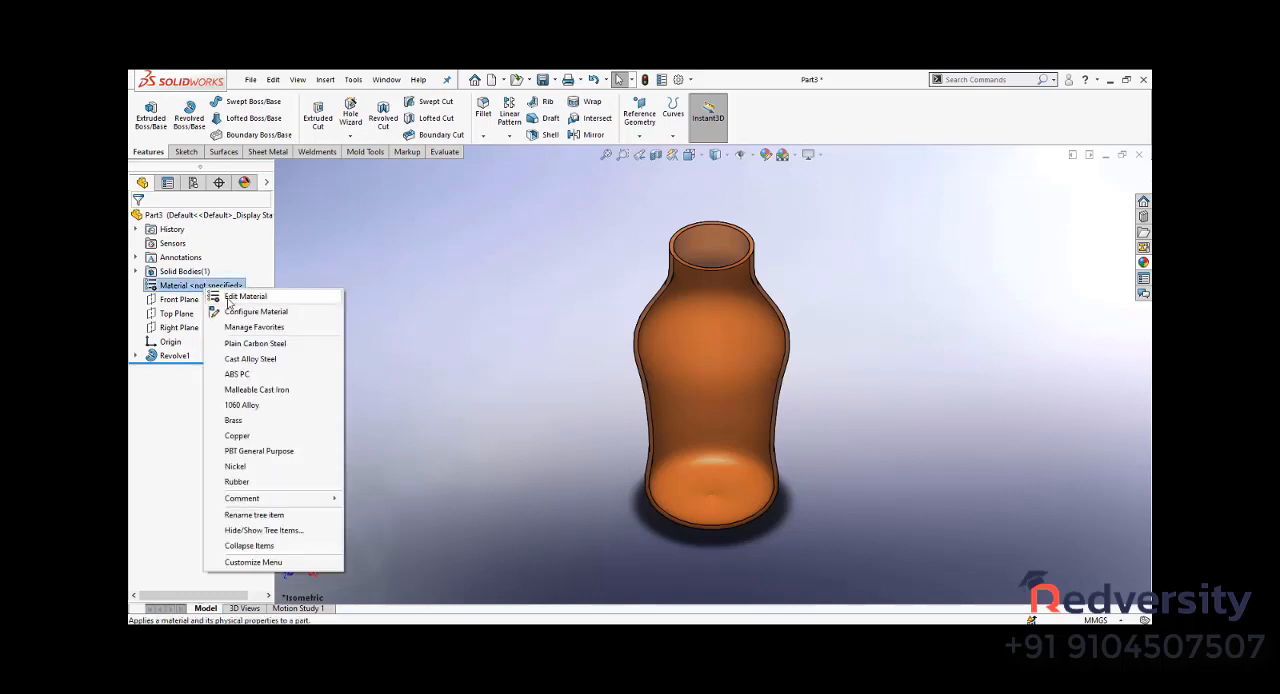
pyautogui.click(229, 299)
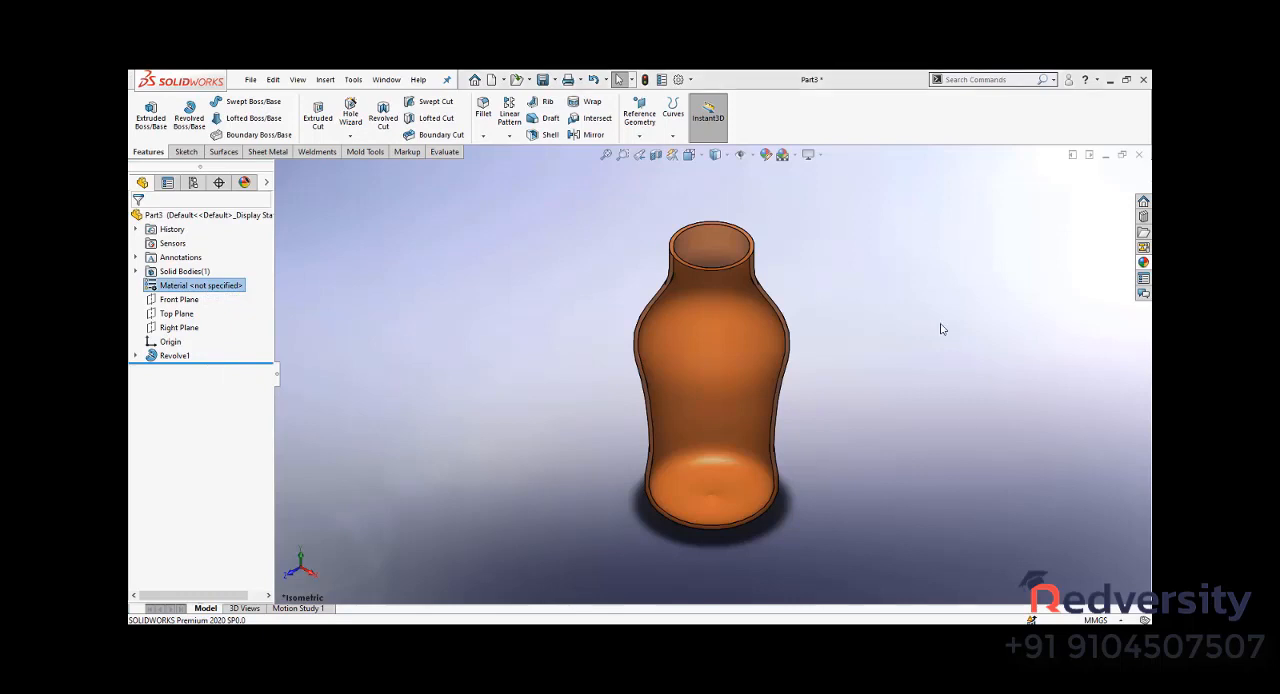
pyautogui.click(414, 237)
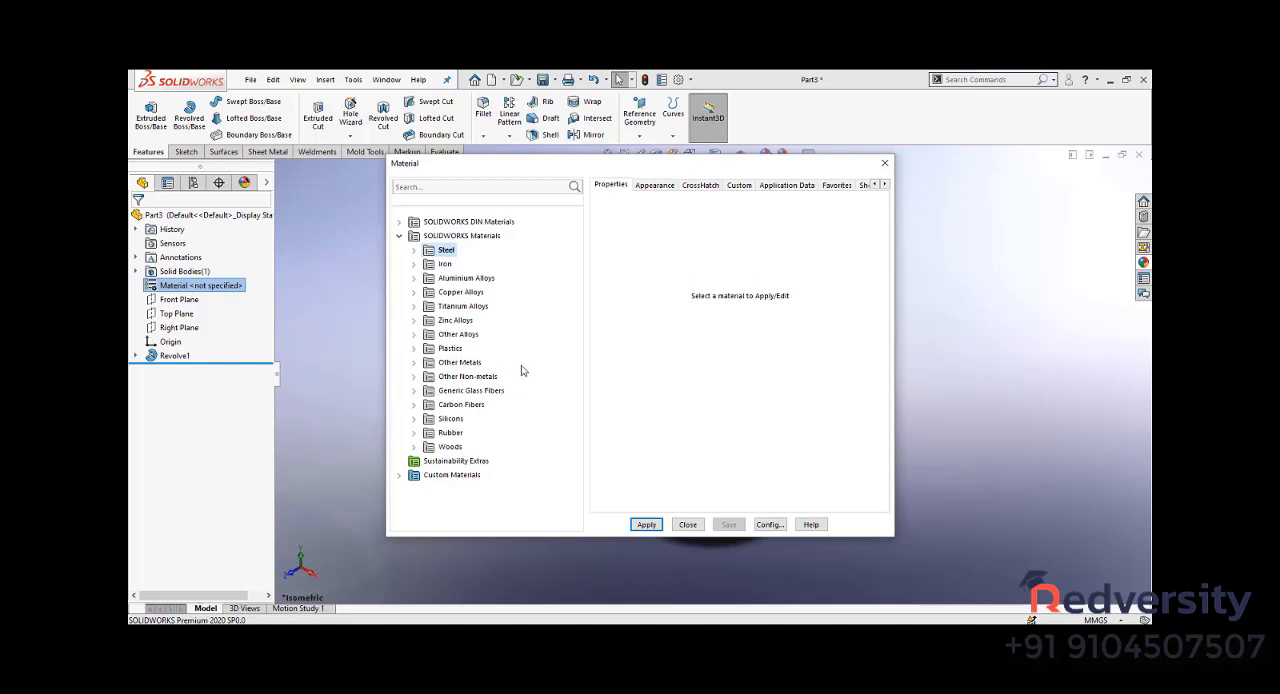
pyautogui.click(413, 334)
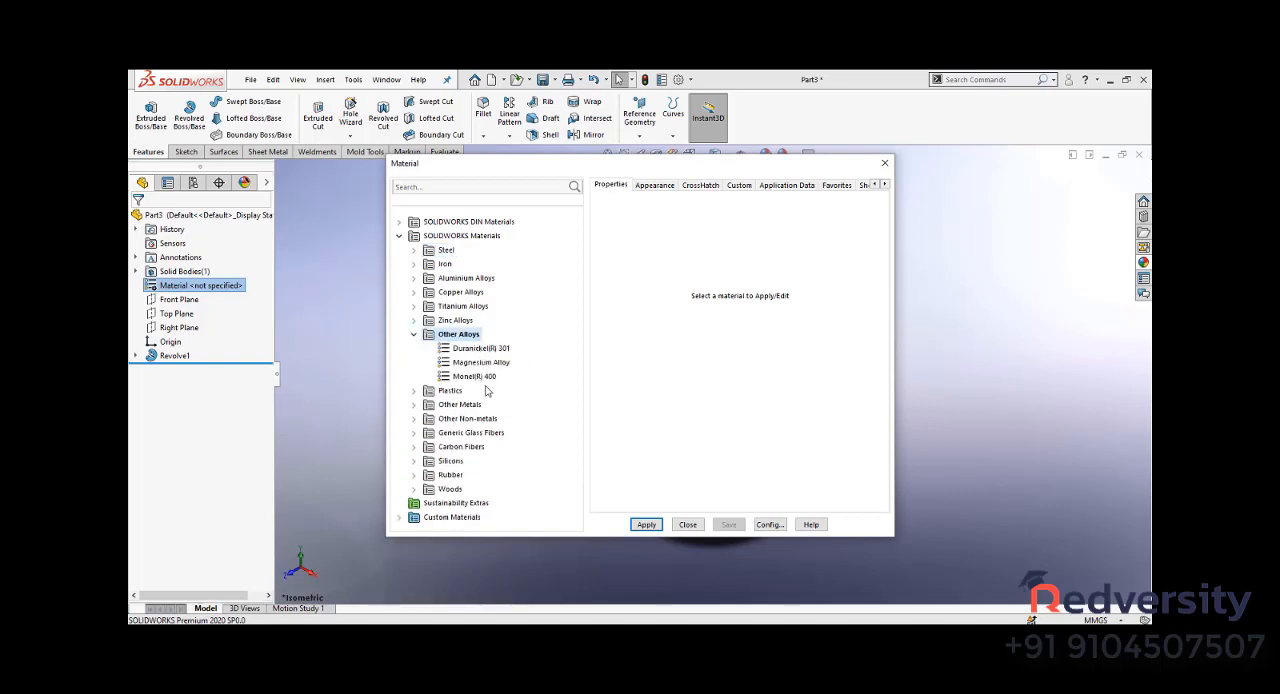
pyautogui.click(415, 335)
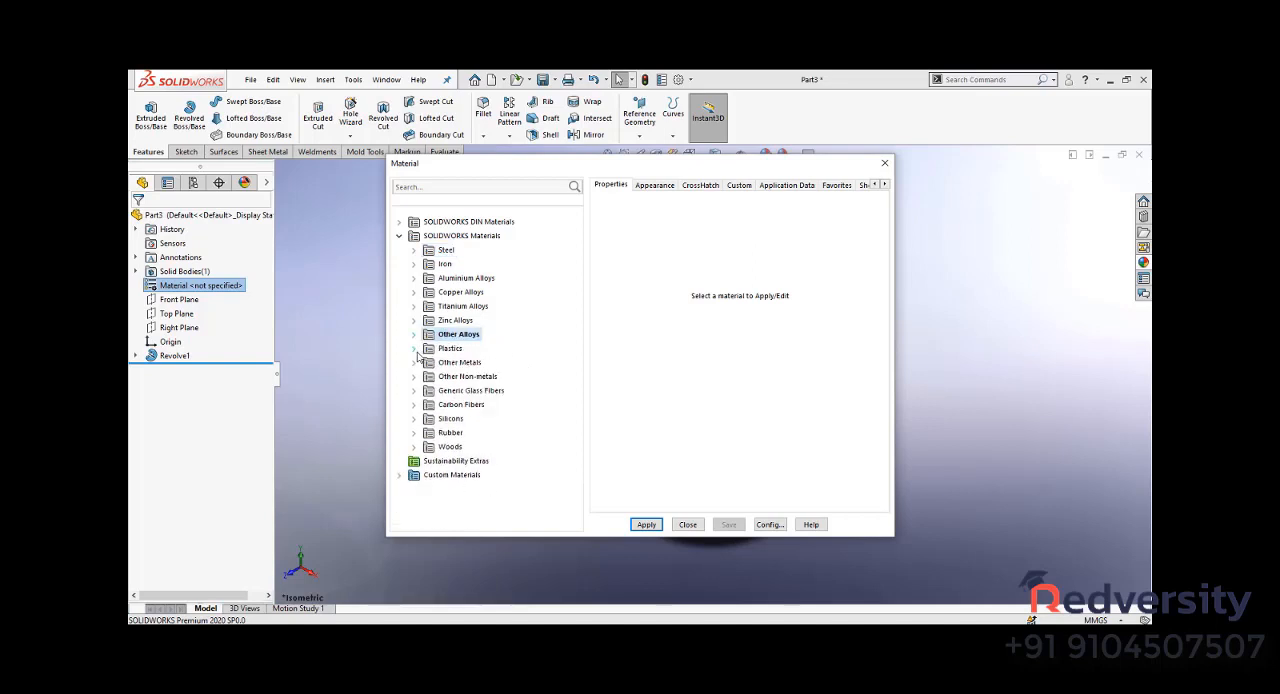
pyautogui.click(414, 348)
pyautogui.scroll(-5, 470, 295)
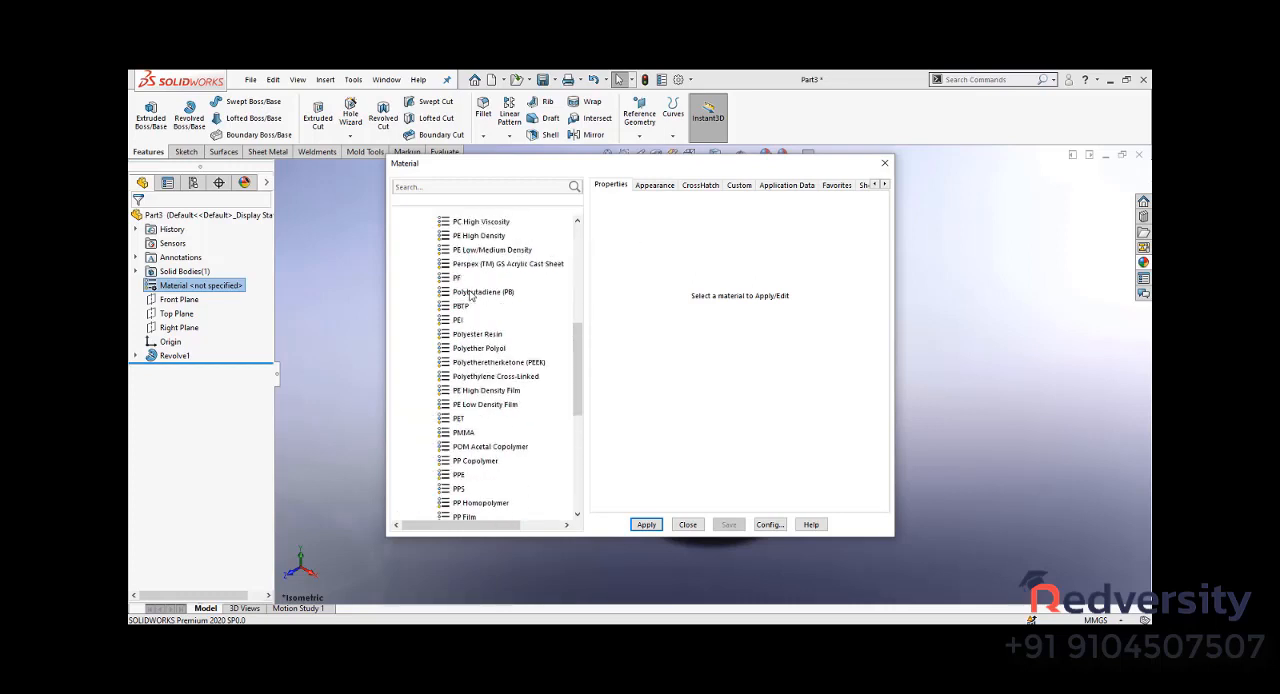
pyautogui.scroll(5, 470, 295)
pyautogui.click(413, 293)
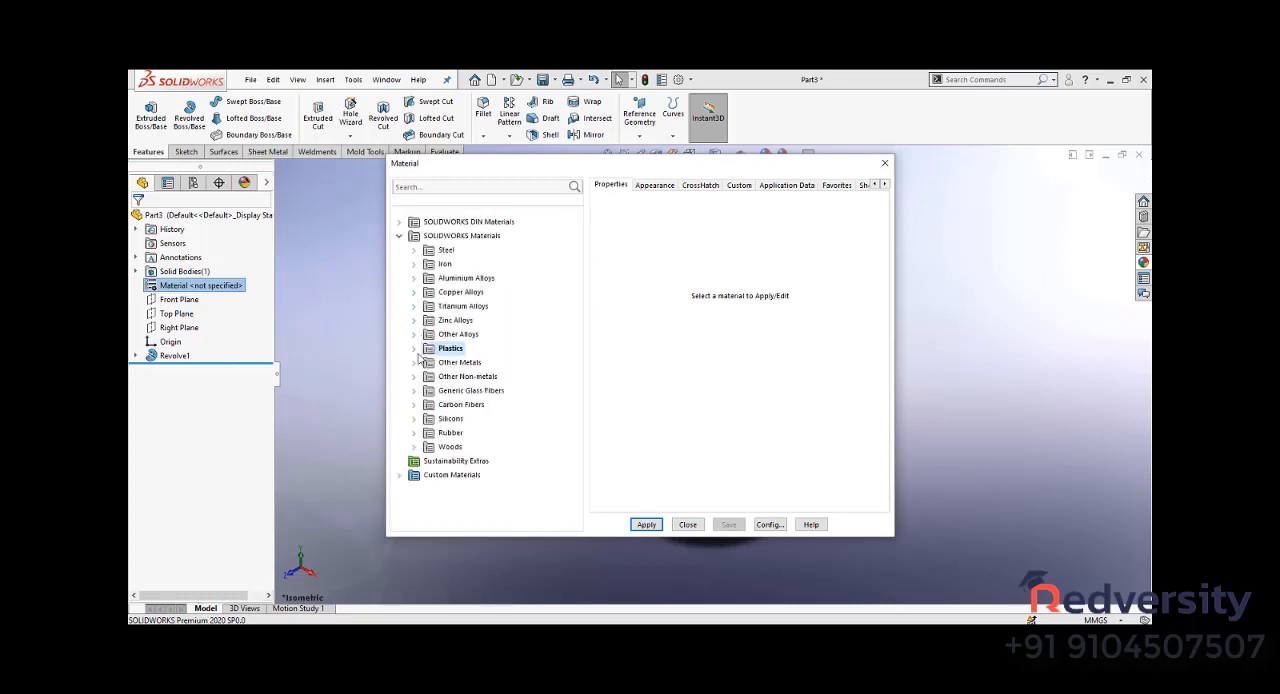
pyautogui.click(415, 363)
pyautogui.scroll(-3, 468, 280)
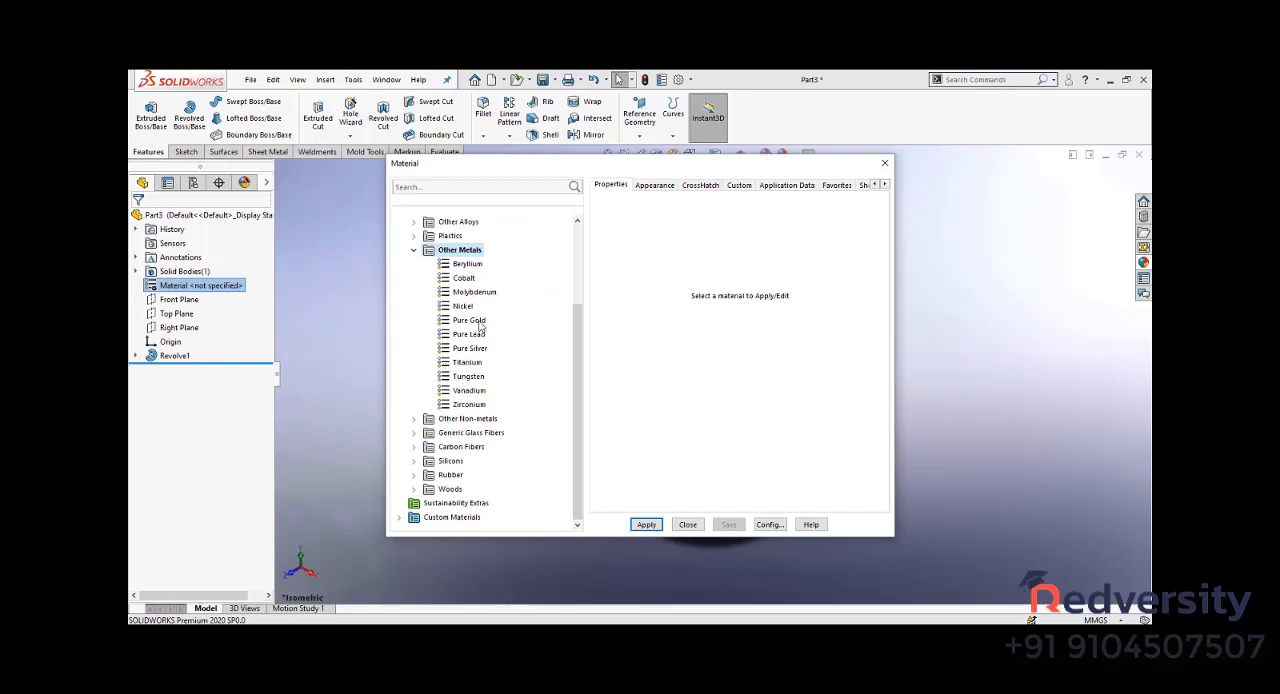
pyautogui.click(479, 321)
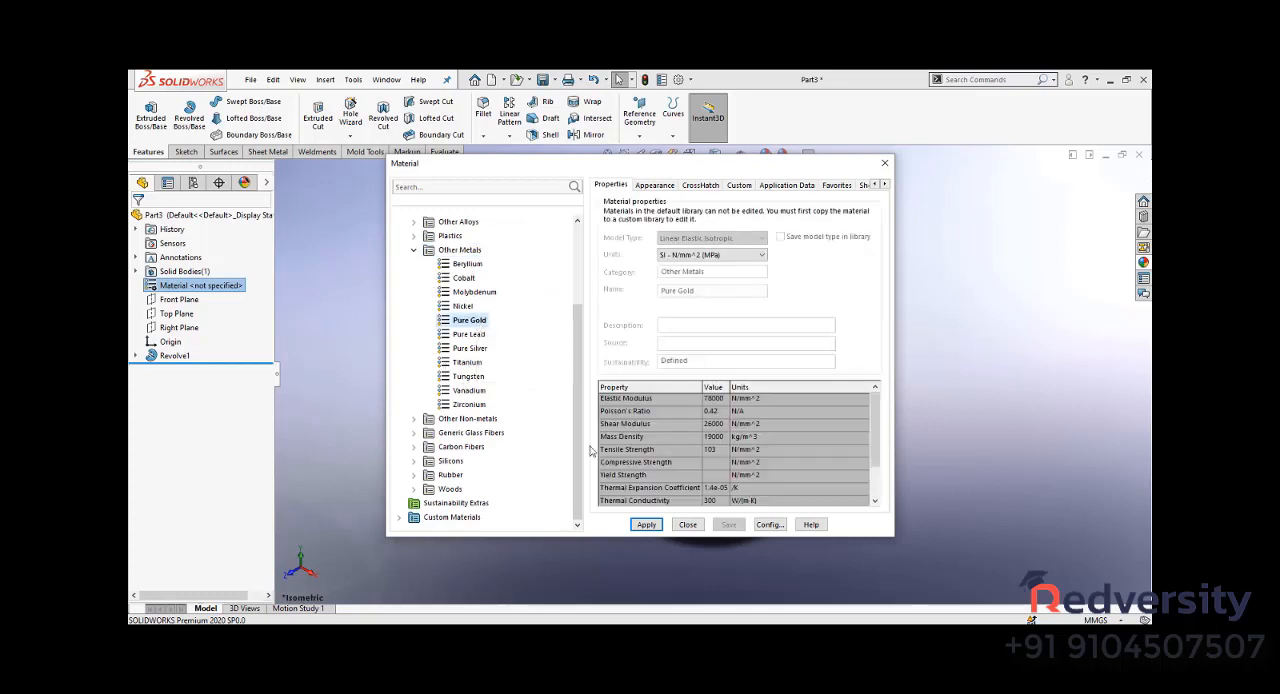
pyautogui.click(646, 524)
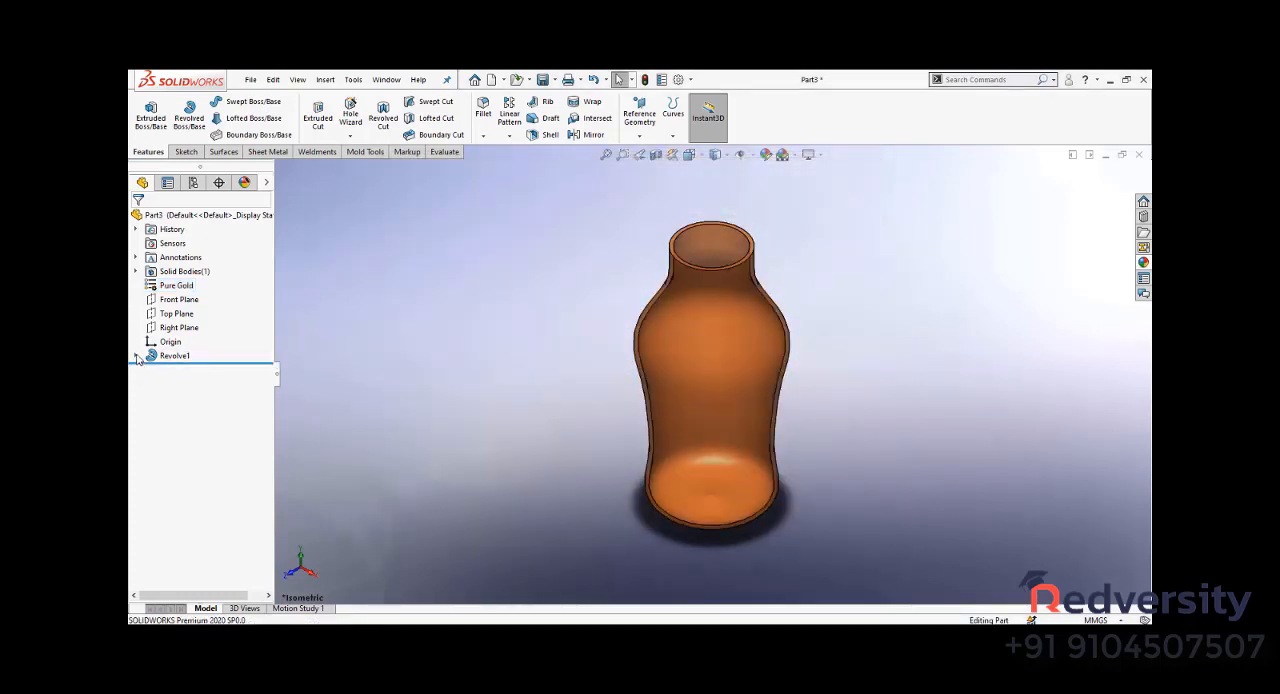
# - Remove the appearances assigned to the bottle's body and to the part
pyautogui.click(137, 356)
pyautogui.click(137, 356)
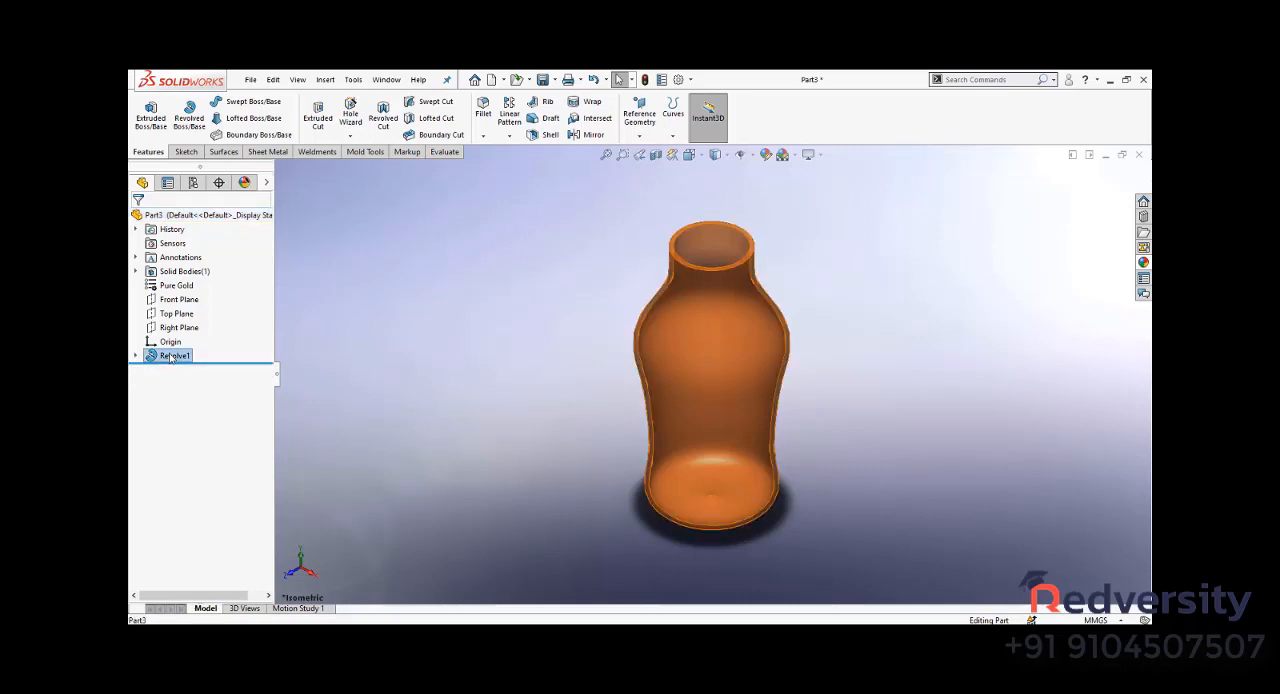
pyautogui.rightClick(168, 356)
pyautogui.click(252, 335)
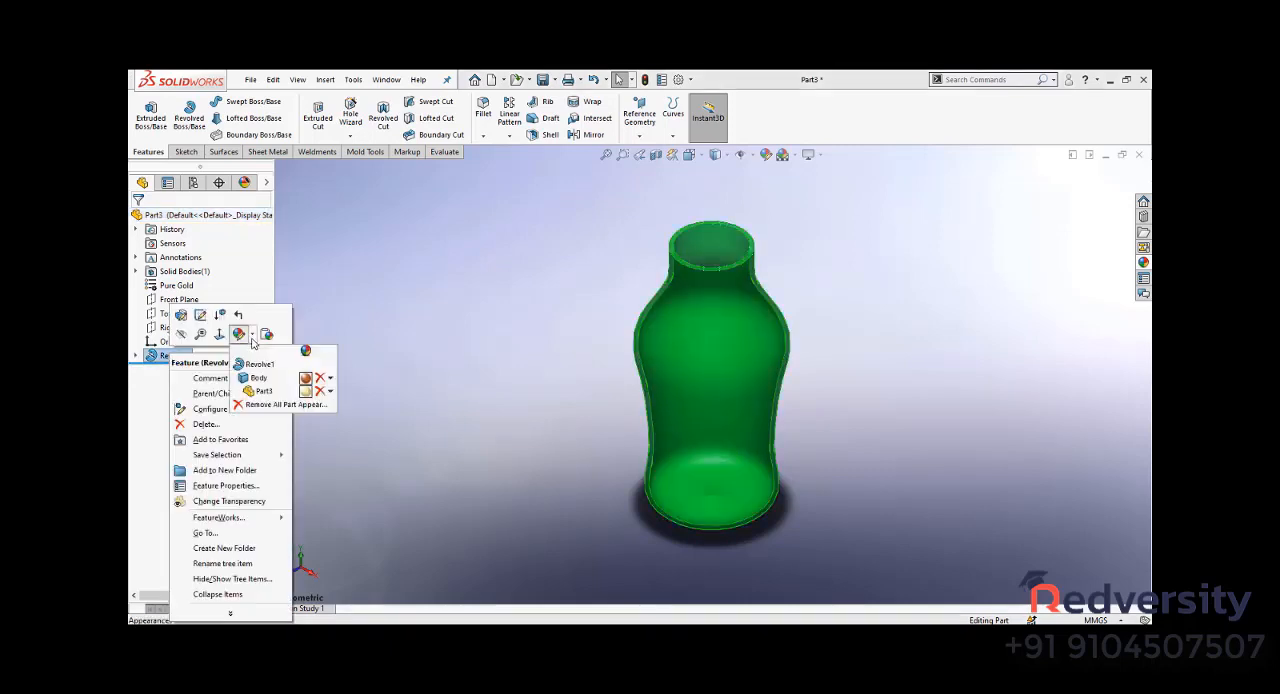
pyautogui.click(322, 382)
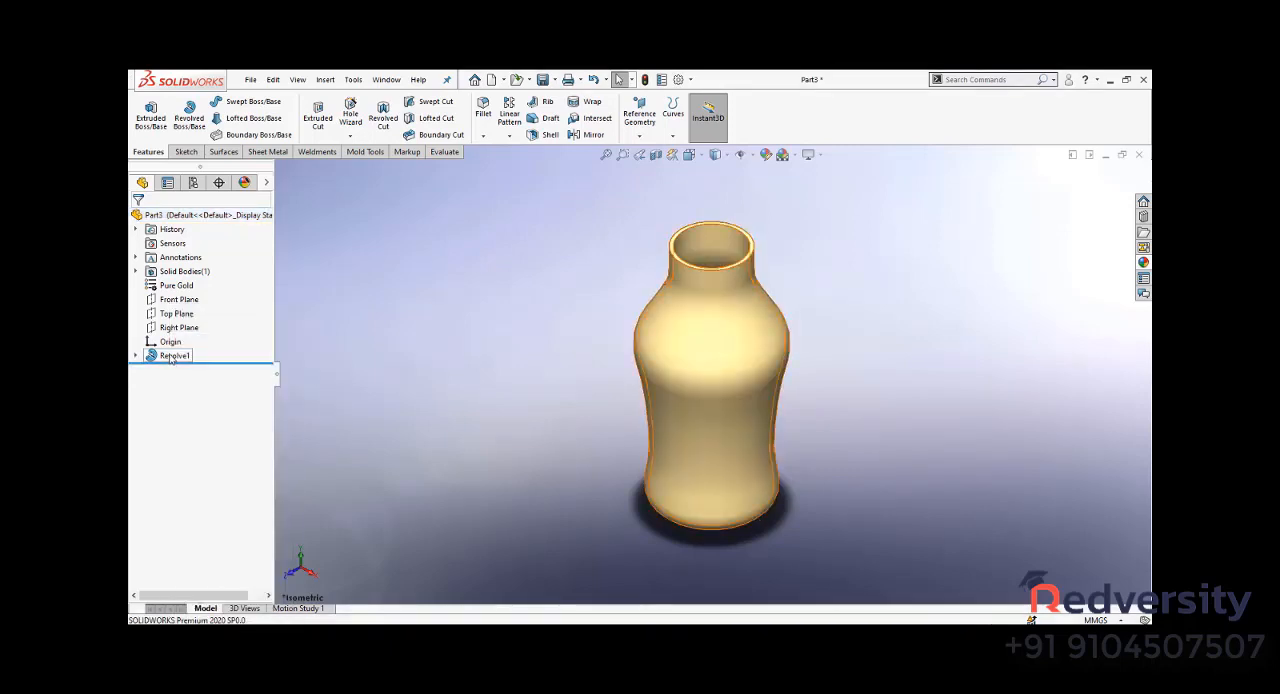
pyautogui.rightClick(166, 356)
pyautogui.click(253, 336)
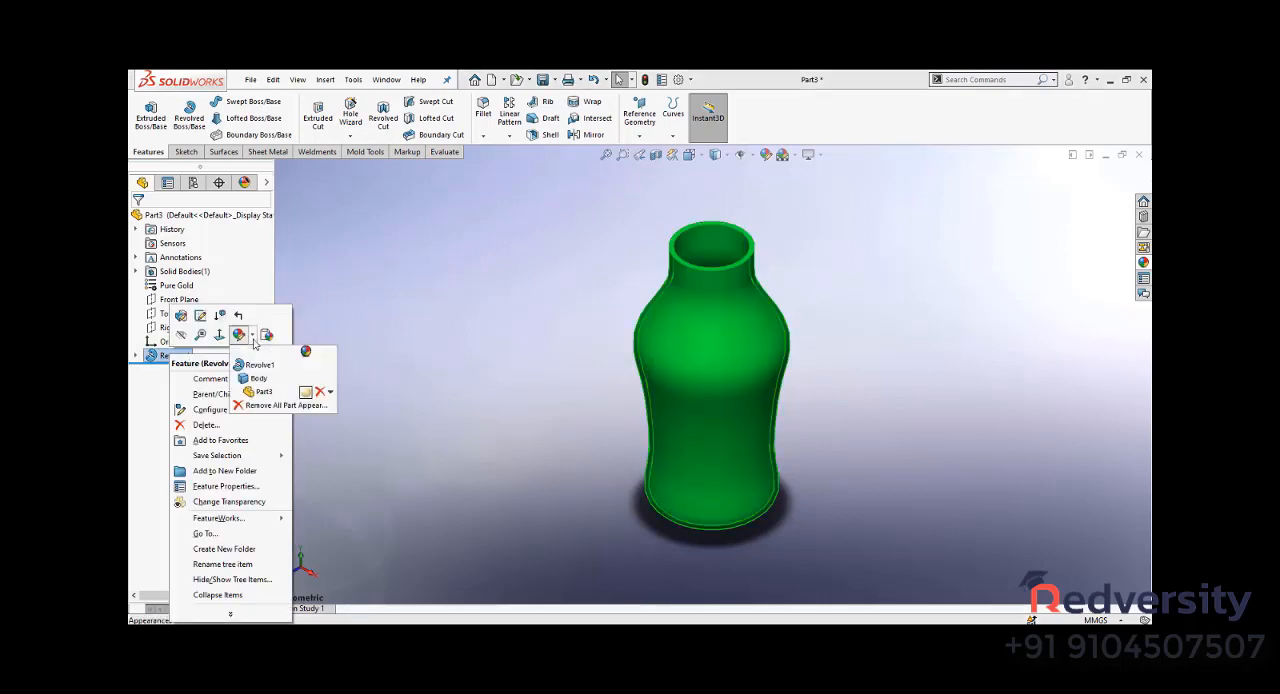
pyautogui.click(319, 392)
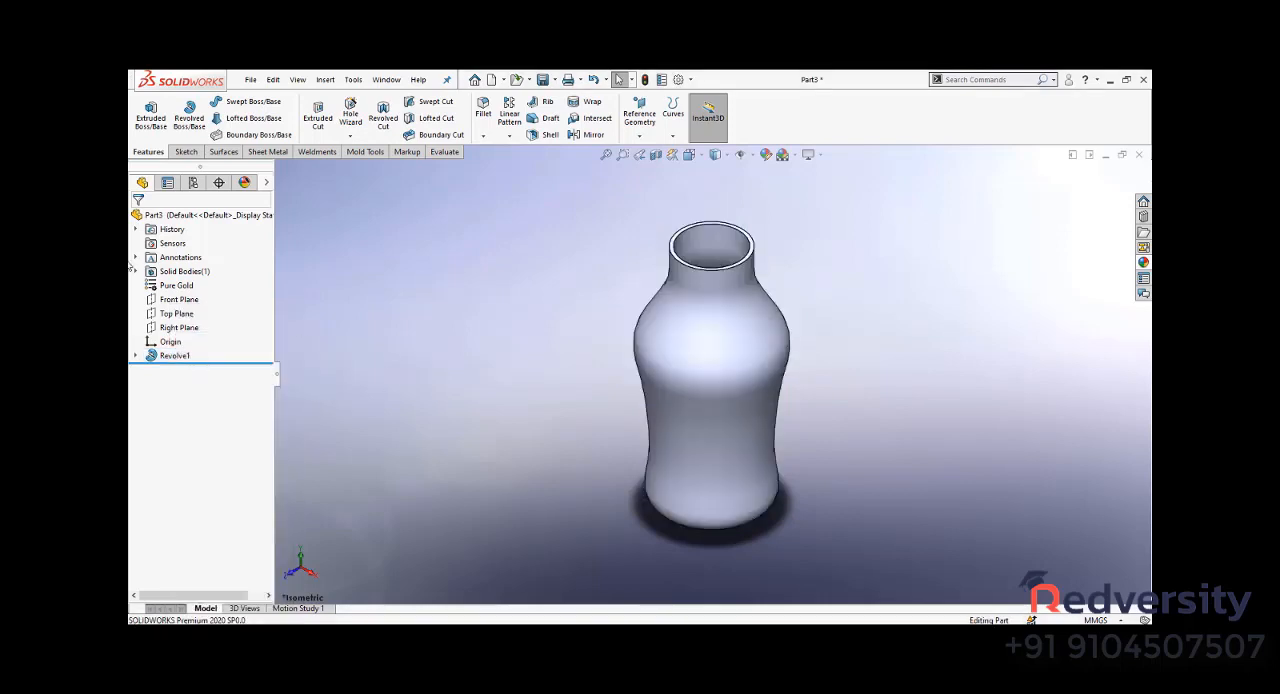
# - Reapply the Pure Gold material to the part and return to the isometric view
pyautogui.rightClick(174, 289)
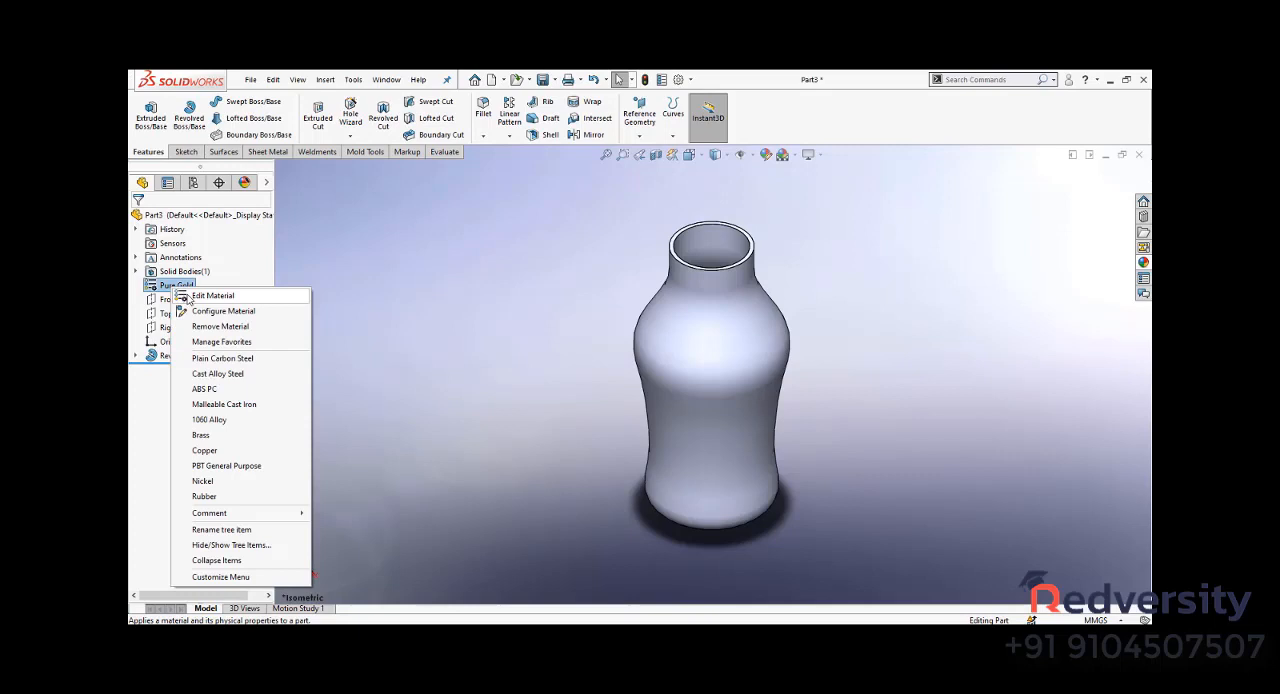
pyautogui.click(190, 296)
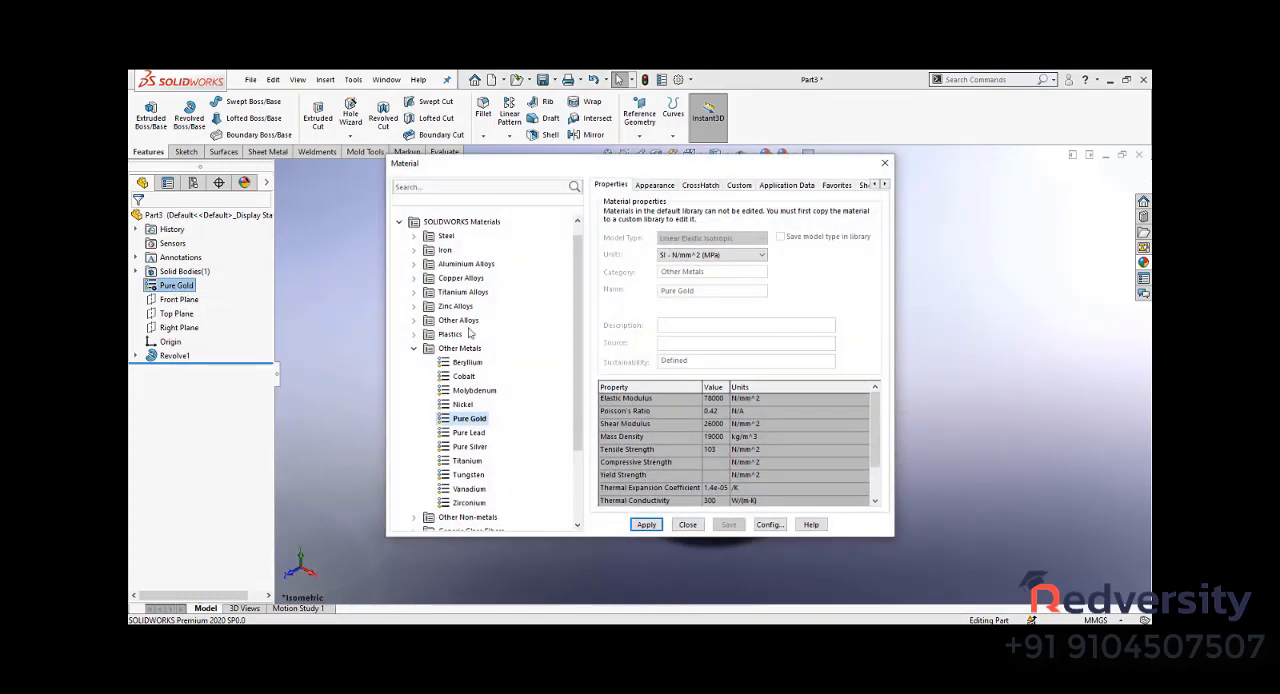
pyautogui.click(646, 524)
pyautogui.click(686, 524)
pyautogui.moveTo(545, 354); pyautogui.dragTo(545, 248, button='middle')
pyautogui.hotkey('ctrl', '7')
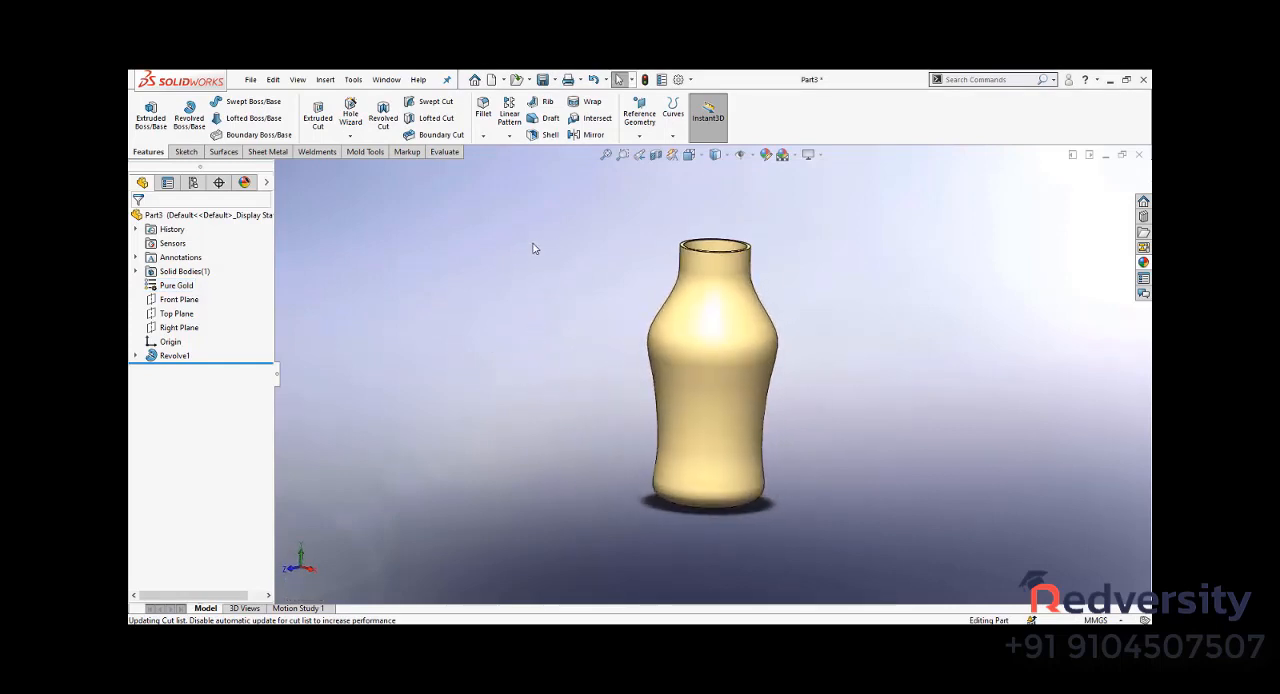
# - Replace the Rooftop scene with a plain white background
pyautogui.click(795, 154)
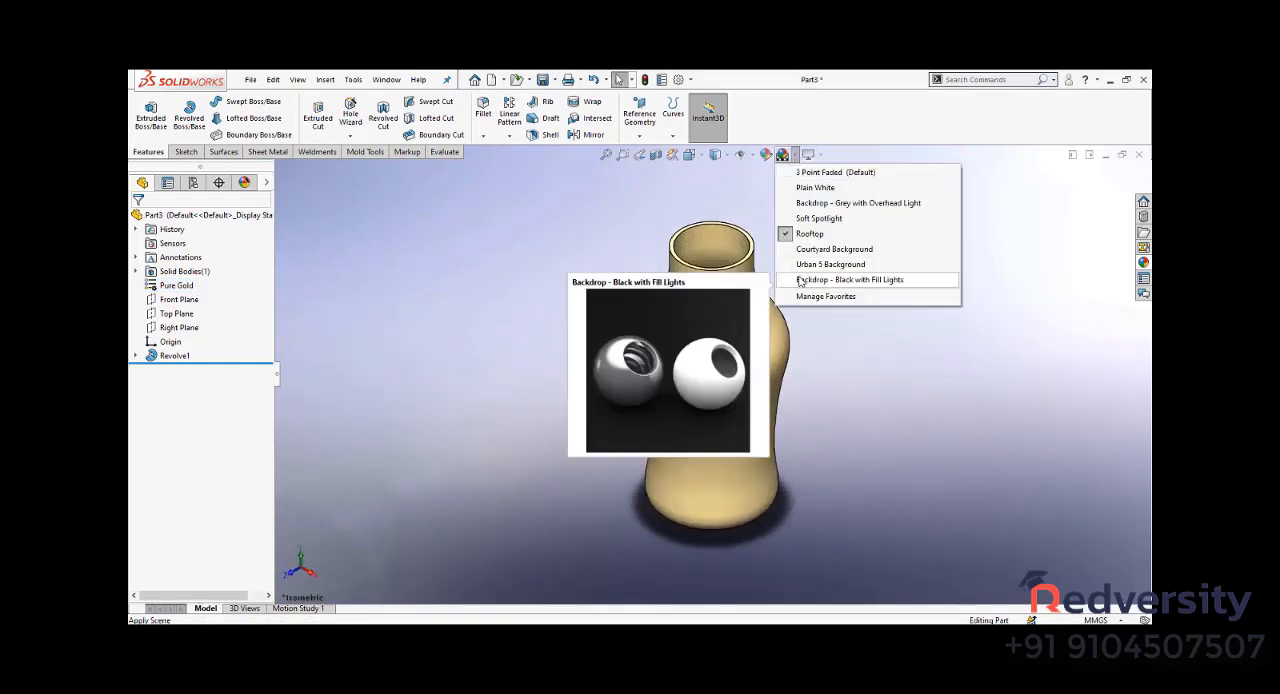
pyautogui.click(820, 280)
pyautogui.moveTo(903, 373)
pyautogui.mouseDown(button='middle')
pyautogui.moveTo(678, 392)
pyautogui.moveTo(692, 405)
pyautogui.mouseUp(button='middle')
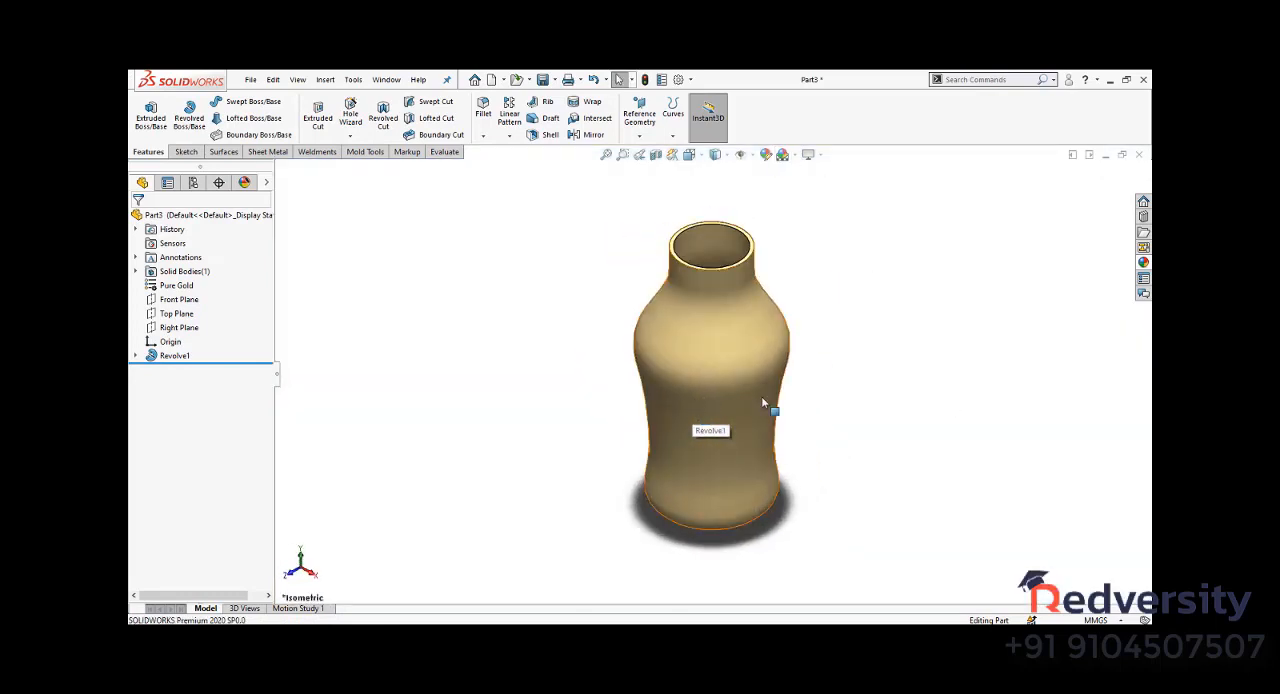
pyautogui.hotkey('ctrl', '7')
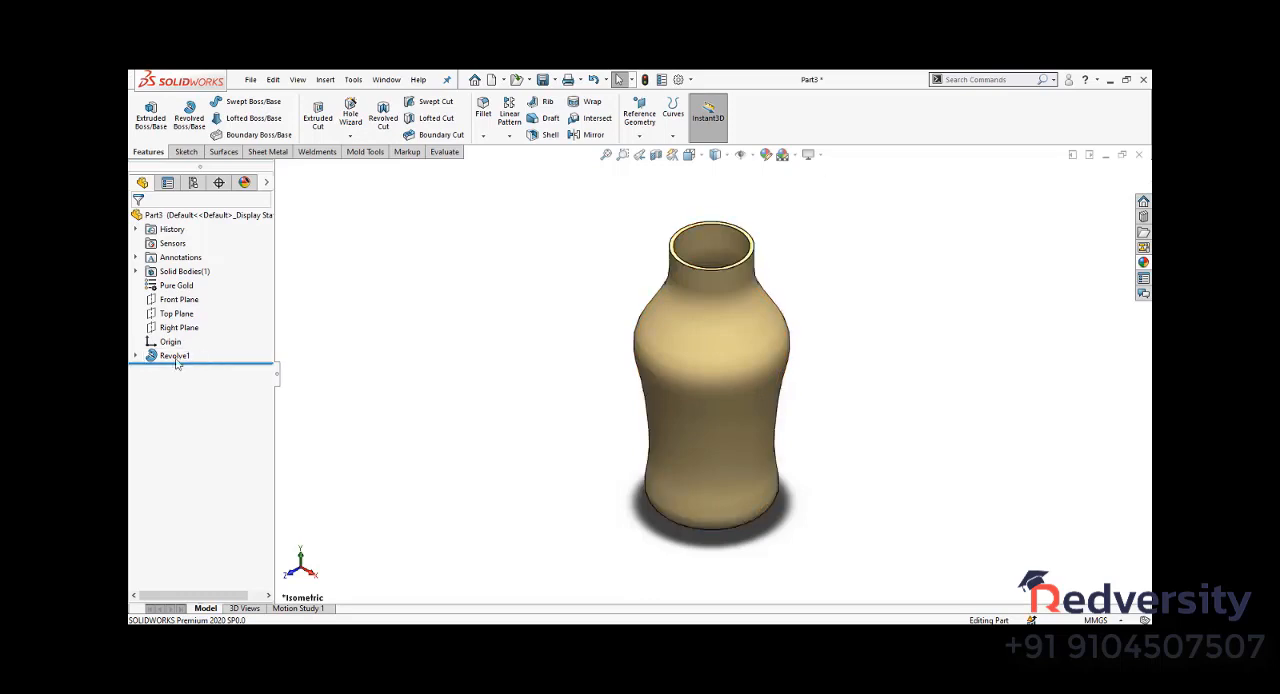
# - Delete the bottle's revolve feature while keeping its profile sketch
pyautogui.click(174, 356)
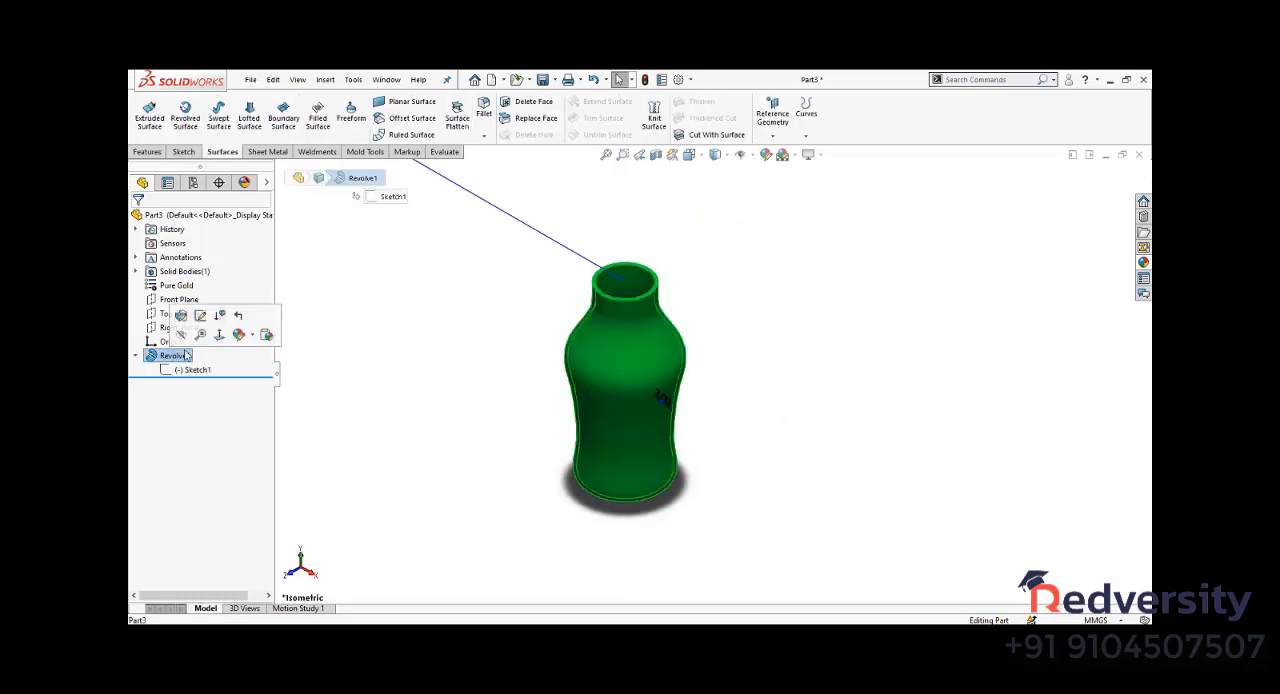
pyautogui.press('Delete')
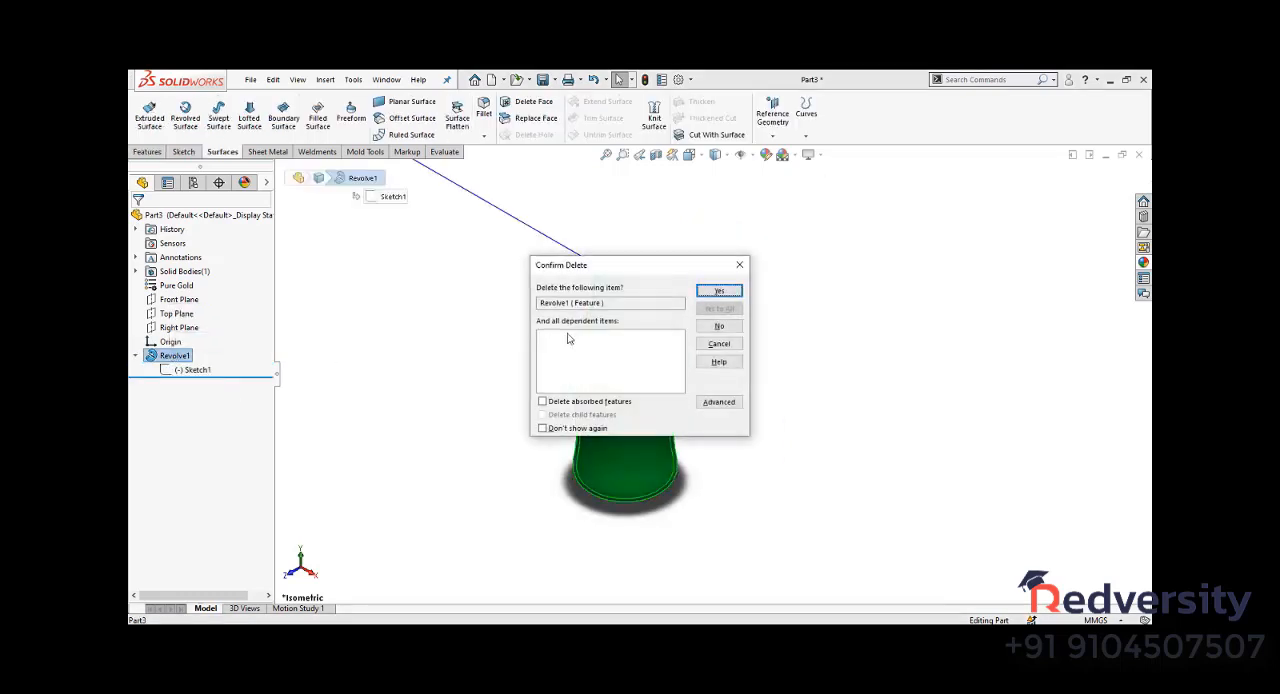
pyautogui.click(722, 290)
# - Create a 1 mm thick sheet metal base flange from the bottle profile sketch
pyautogui.click(270, 153)
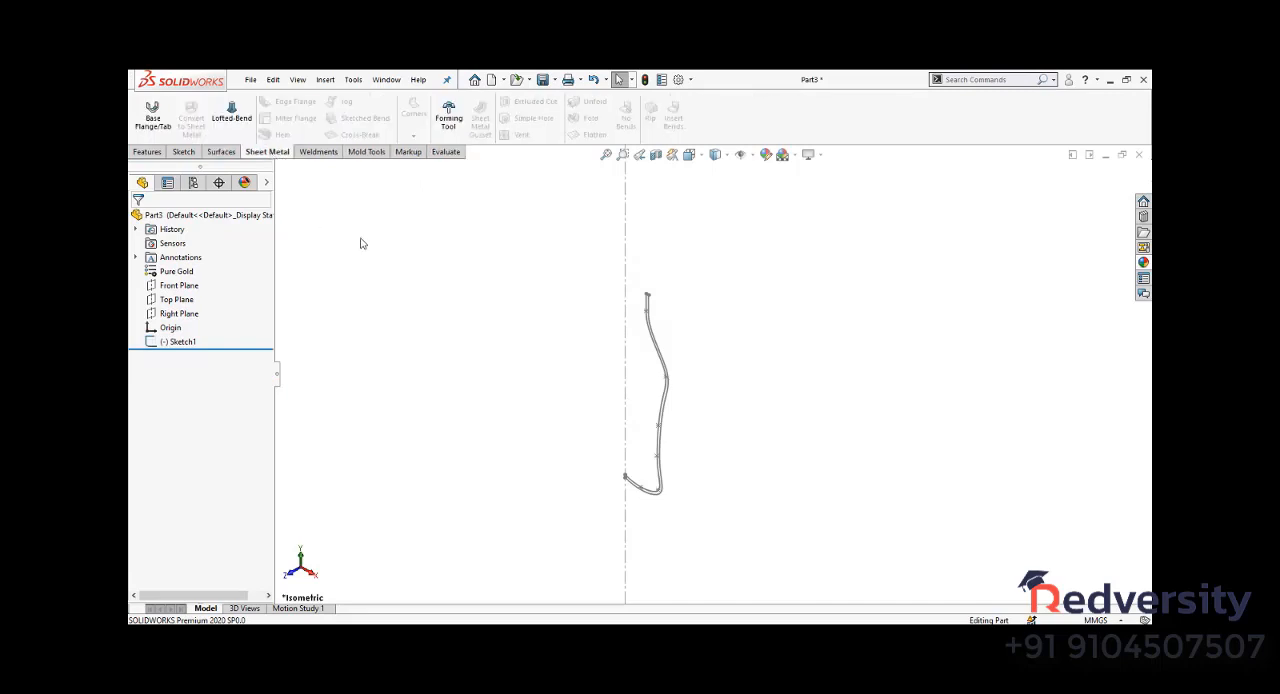
pyautogui.click(180, 341)
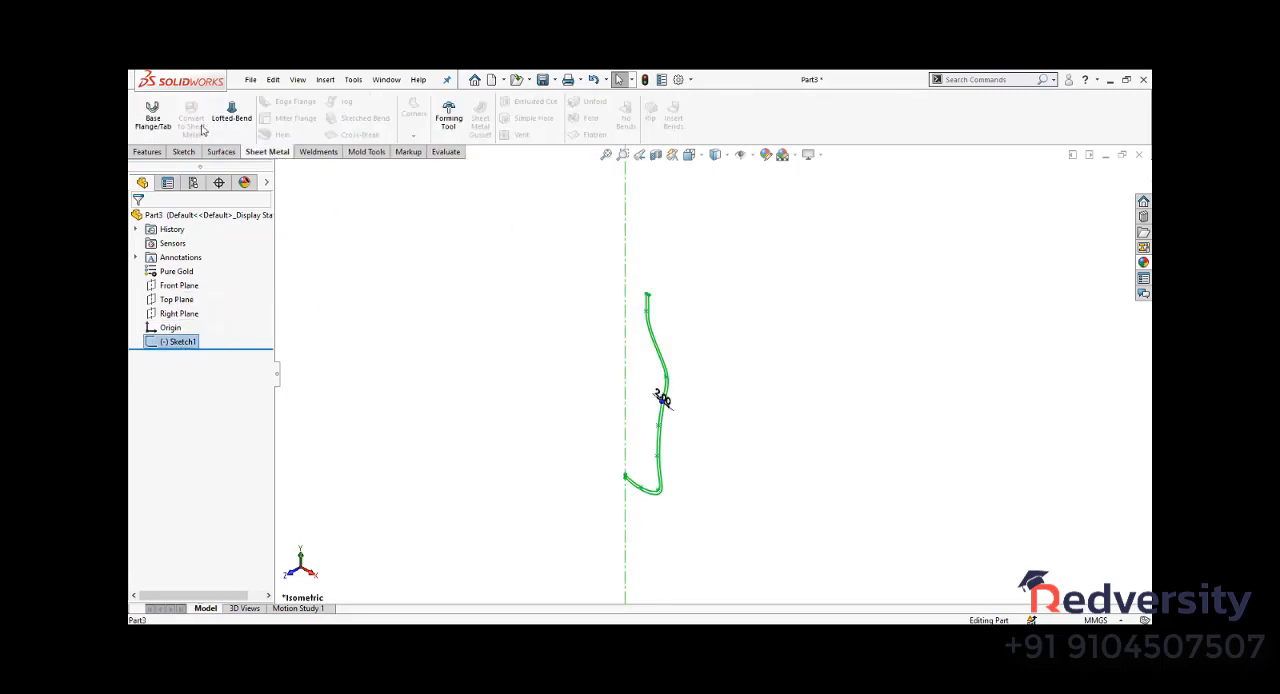
pyautogui.click(150, 115)
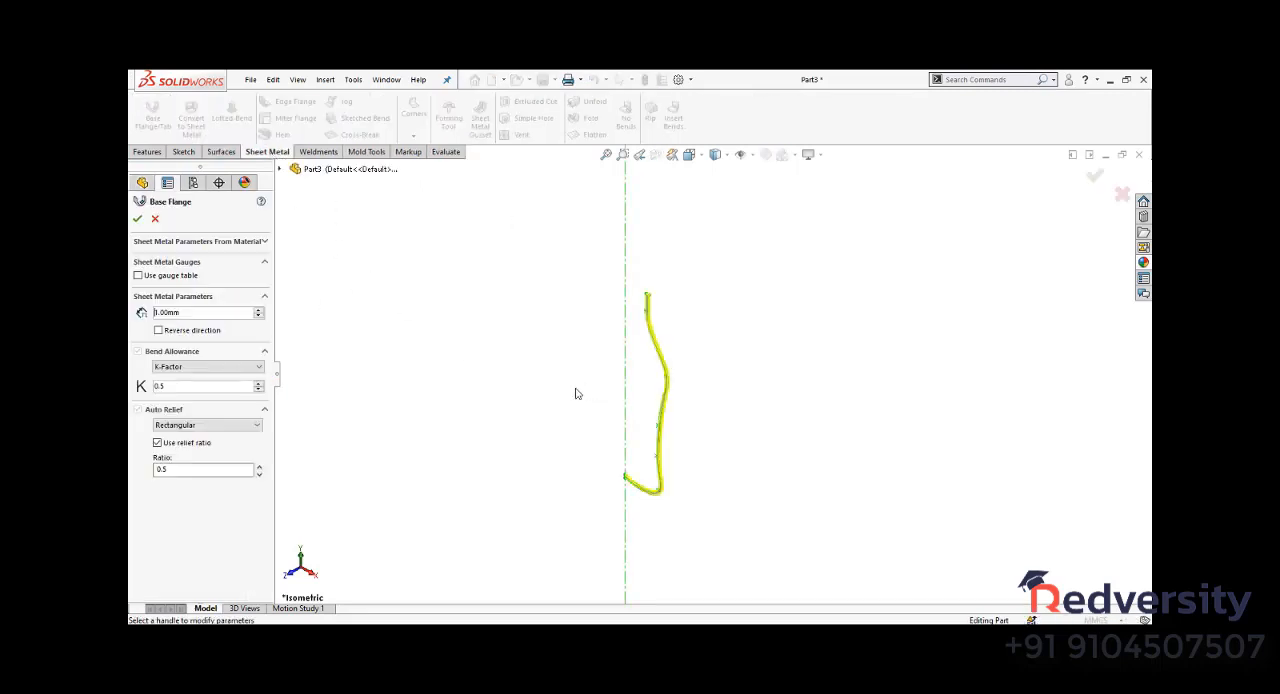
pyautogui.hotkey('ctrl', '1')
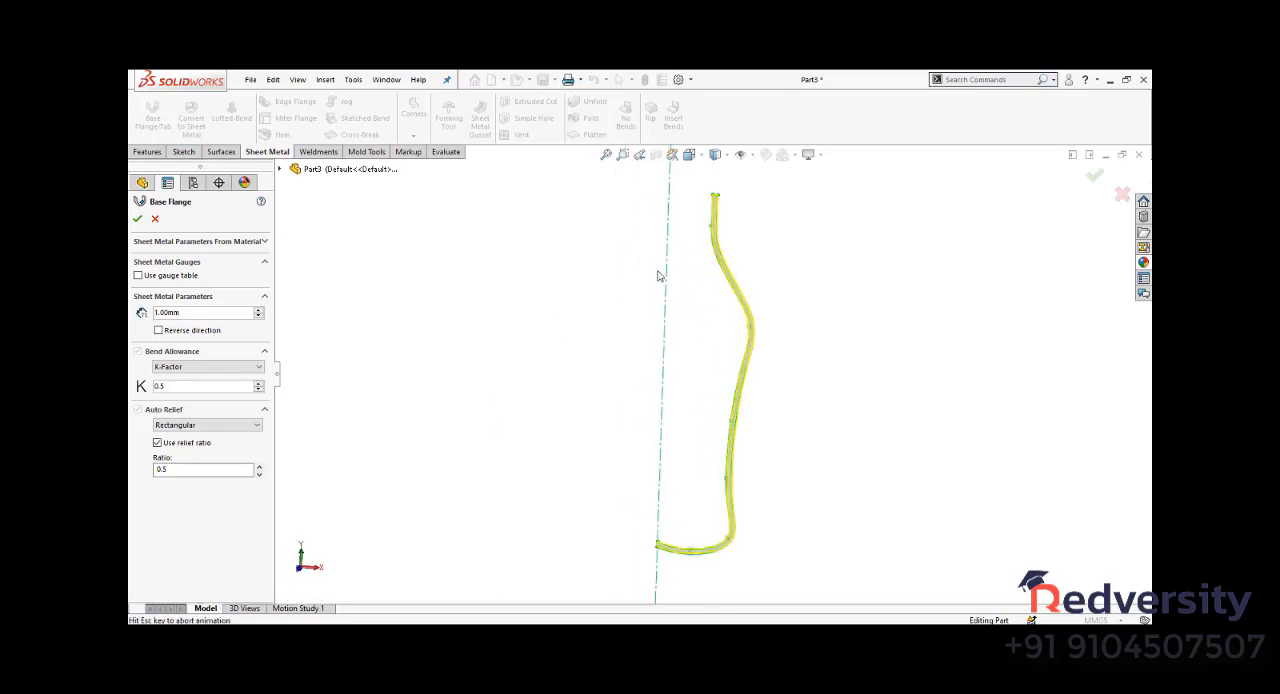
pyautogui.scroll(-6, 697, 214)
pyautogui.scroll(-5, 806, 224)
pyautogui.moveTo(808, 221); pyautogui.dragTo(734, 287, button='middle')
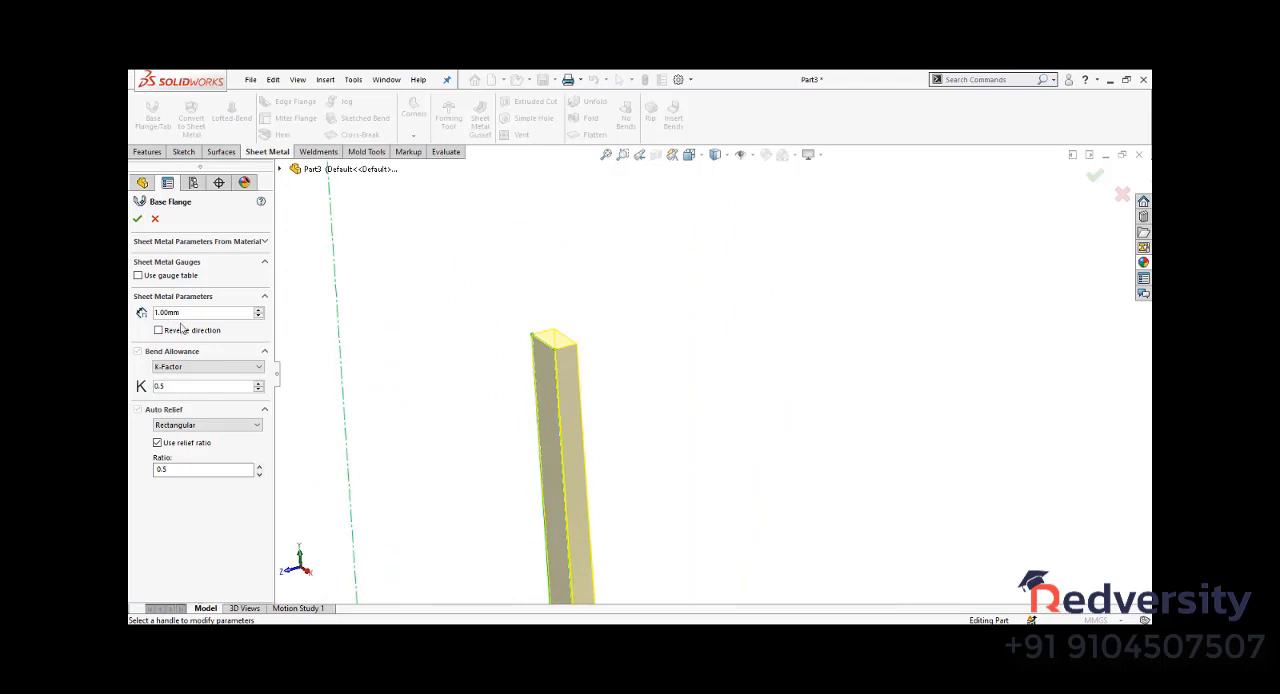
pyautogui.click(137, 218)
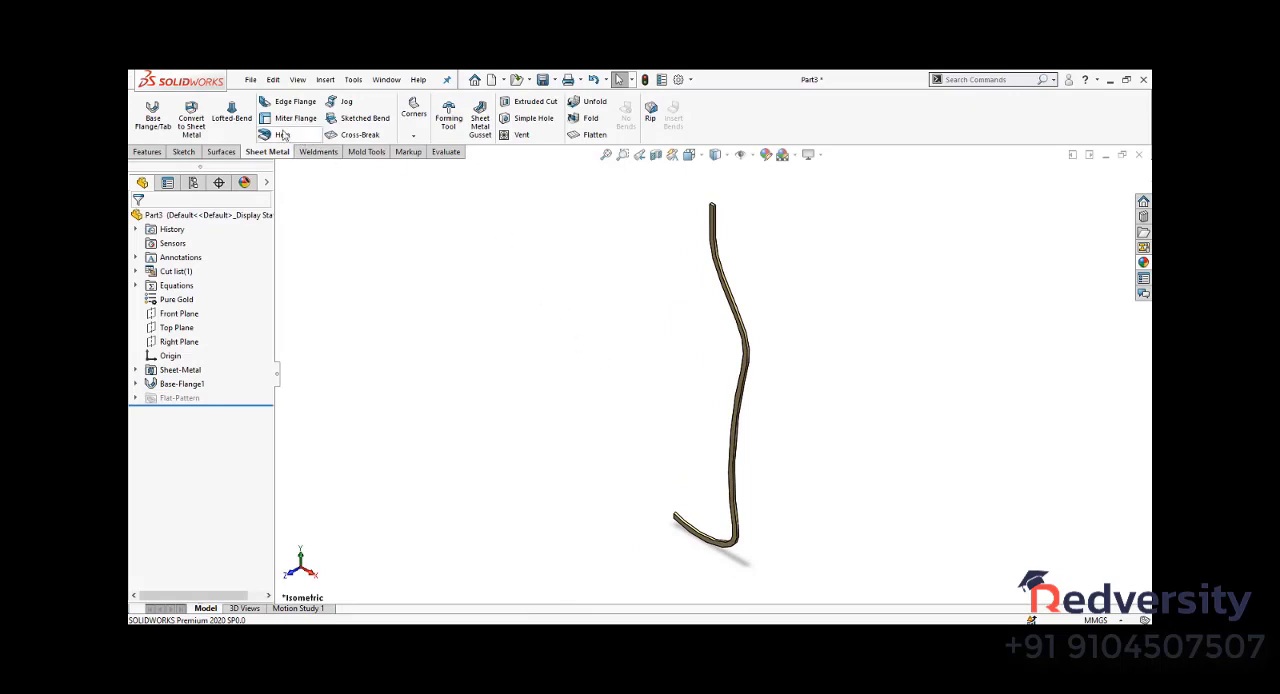
# - Add a 90-degree edge flange about 57 mm long along the curved edge of the base flange
pyautogui.click(720, 310)
pyautogui.moveTo(512, 447); pyautogui.dragTo(560, 430, button='middle')
pyautogui.click(137, 218)
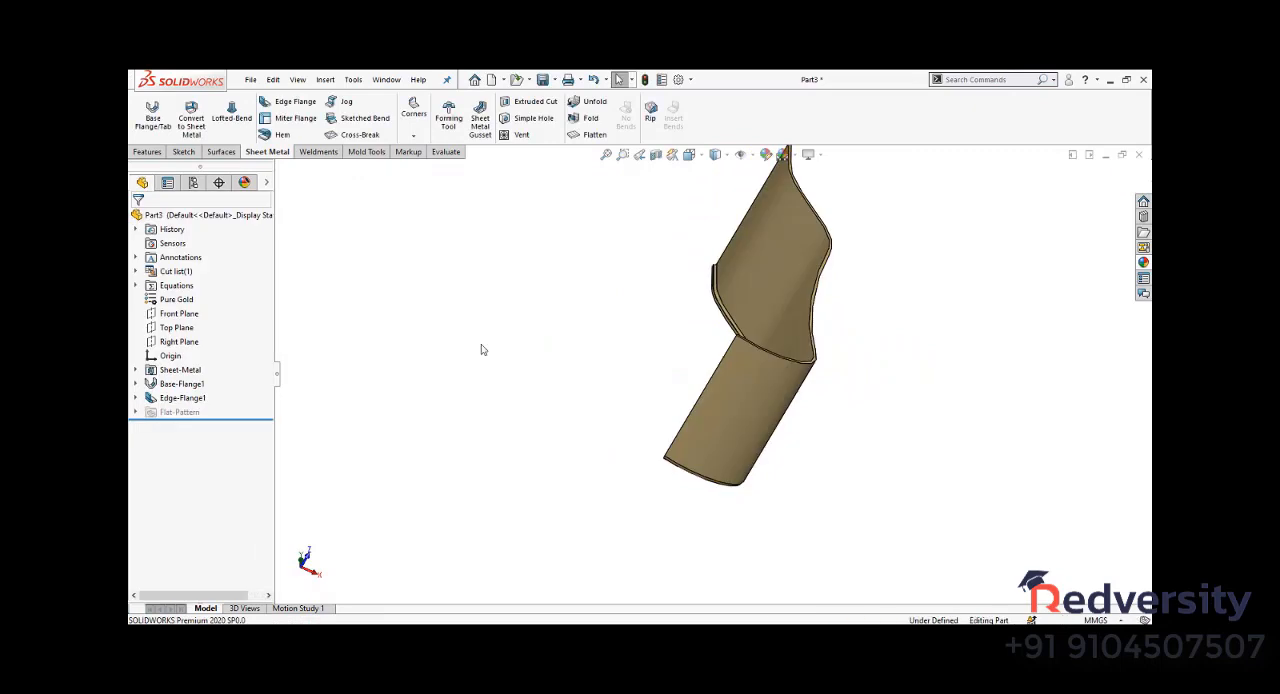
# - Change the flange position of the edge flange to Bend Outside
pyautogui.moveTo(481, 349); pyautogui.dragTo(695, 480, button='middle')
pyautogui.scroll(-6, 690, 245)
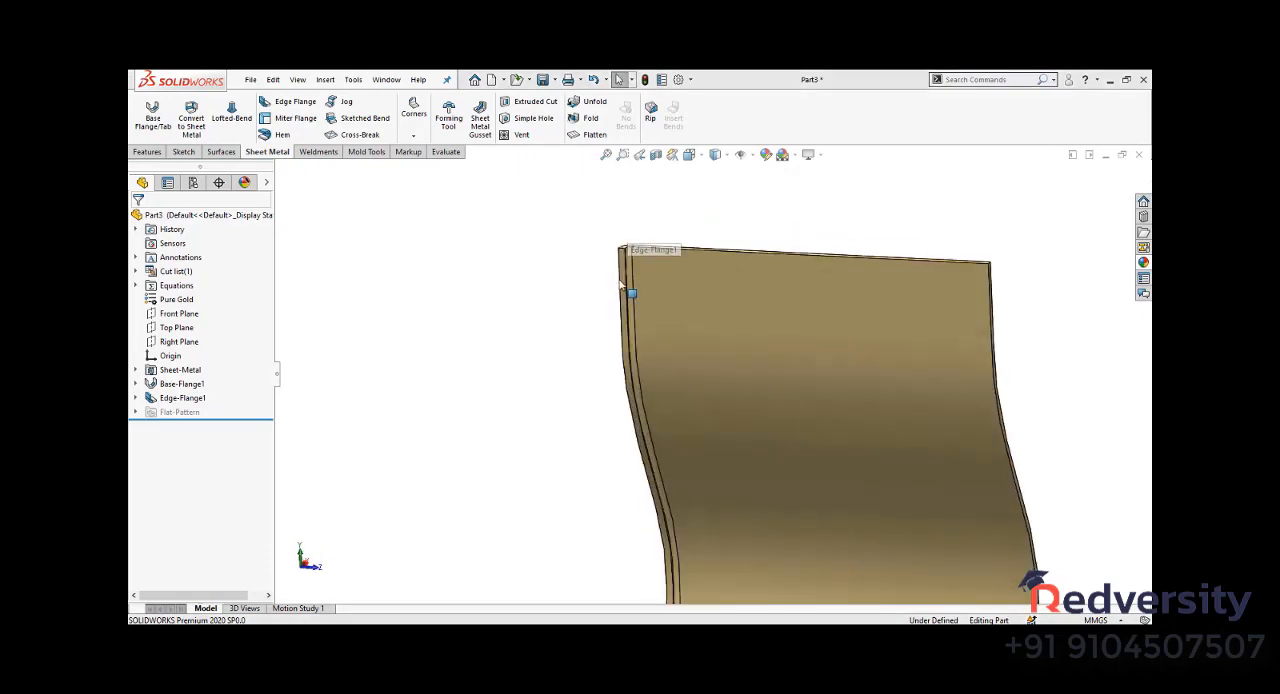
pyautogui.moveTo(575, 300)
pyautogui.mouseDown(button='middle')
pyautogui.moveTo(531, 283)
pyautogui.moveTo(543, 451)
pyautogui.moveTo(480, 430)
pyautogui.mouseUp(button='middle')
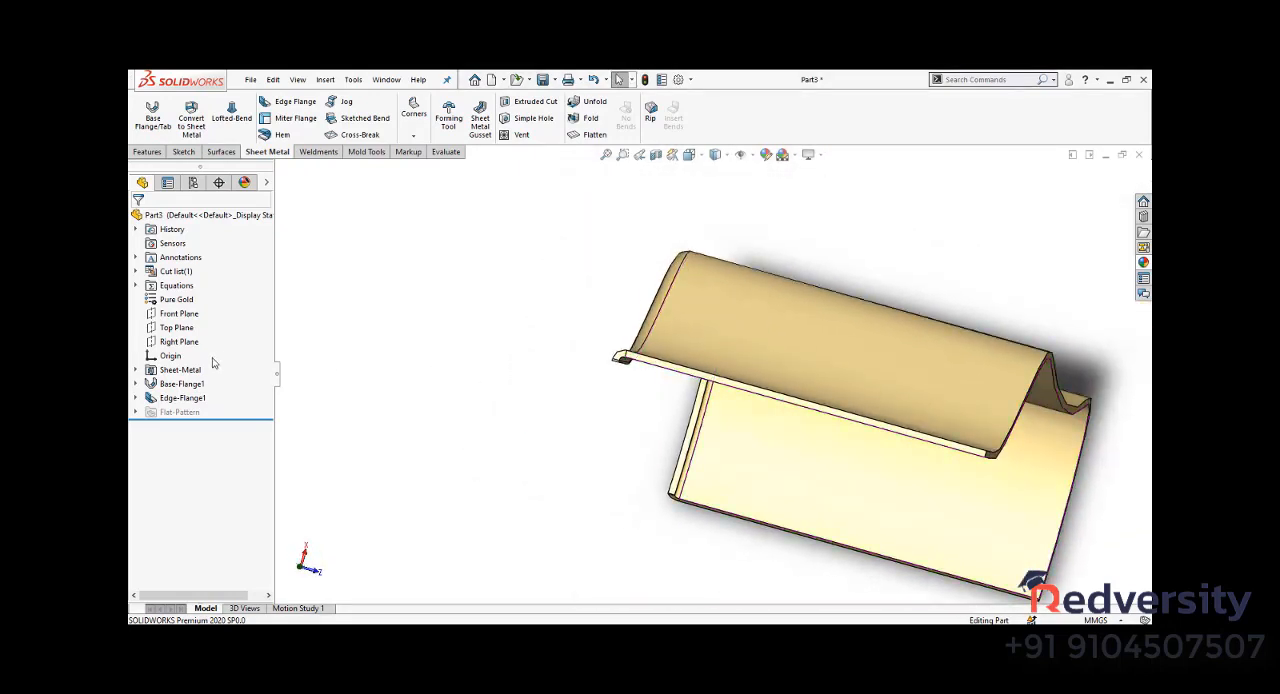
pyautogui.click(178, 397)
pyautogui.click(190, 364)
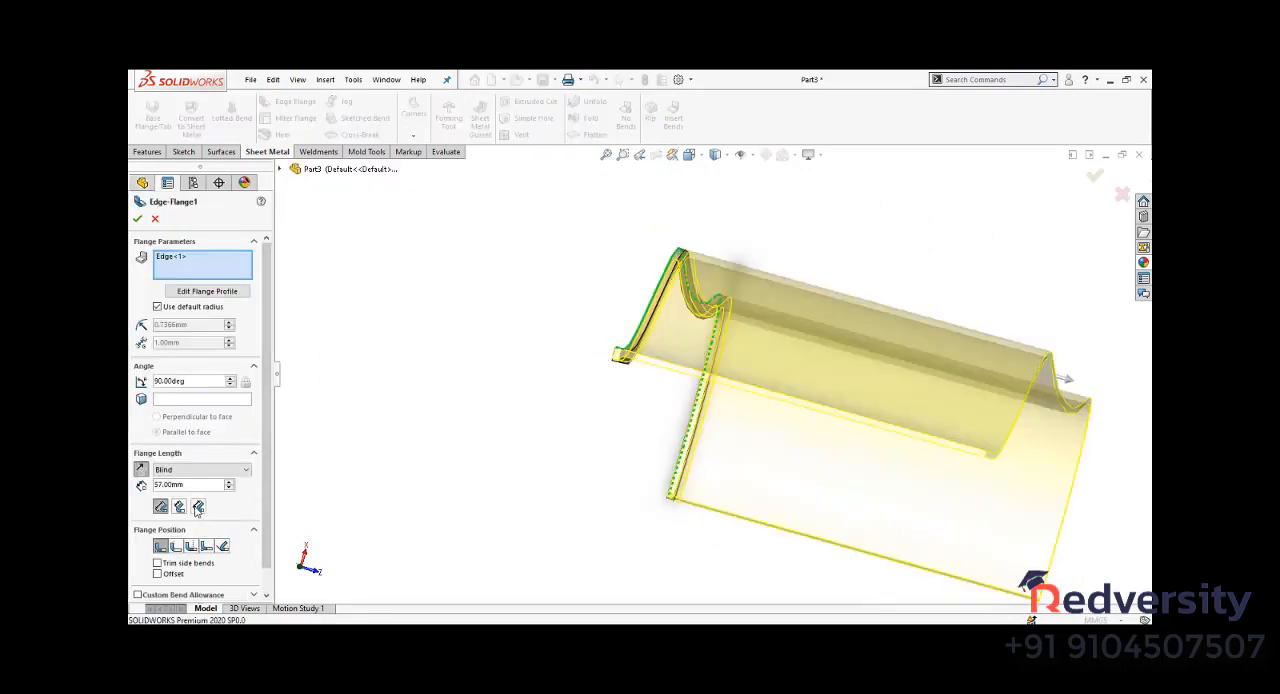
pyautogui.click(190, 546)
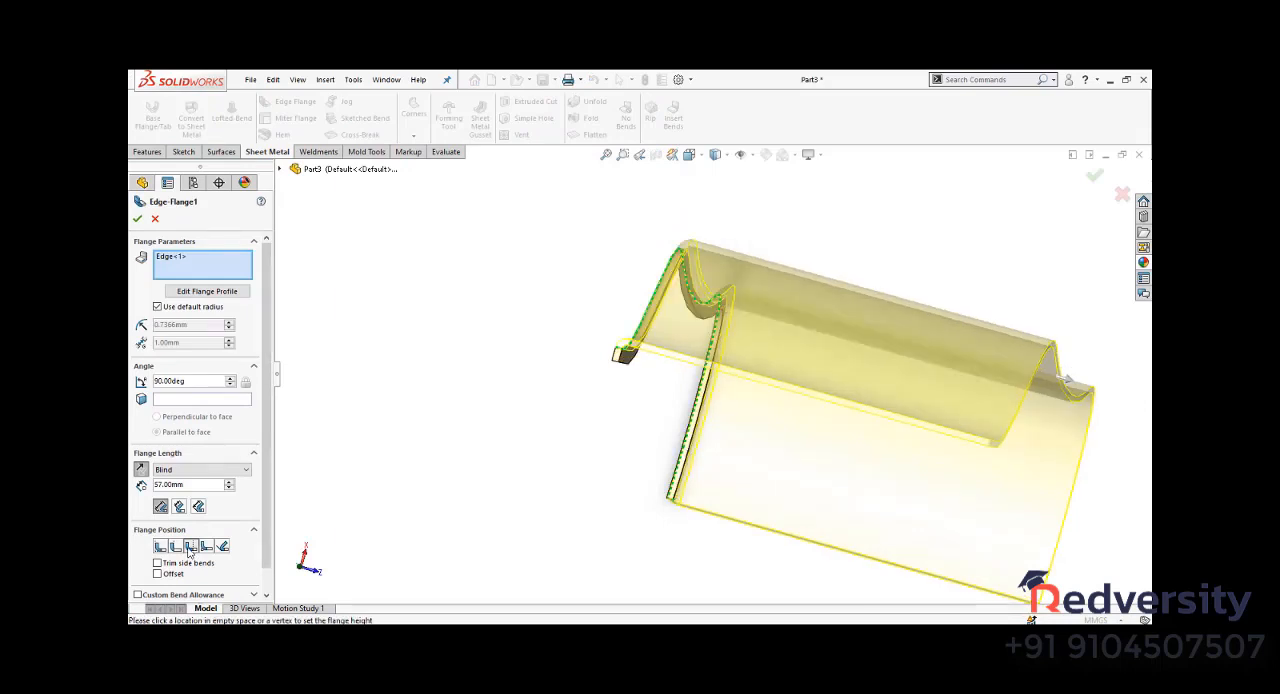
pyautogui.click(137, 218)
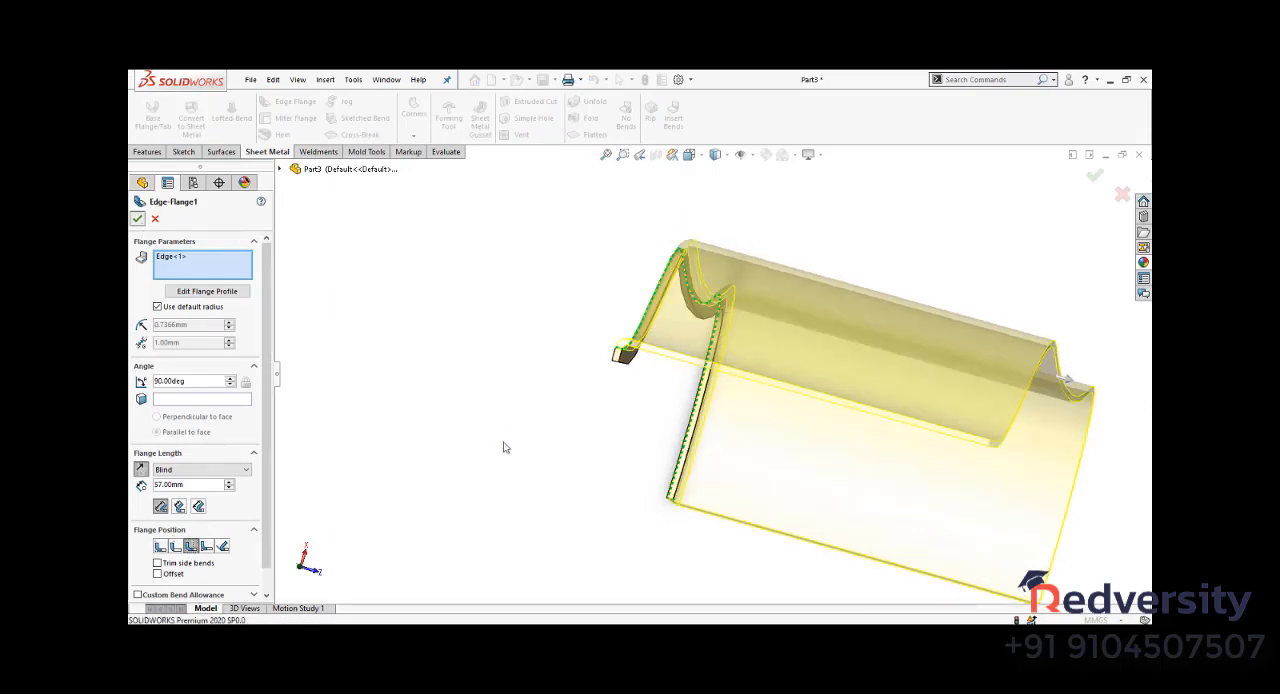
# - Finish the edge flange and close the sheet metal part document
pyautogui.moveTo(537, 467); pyautogui.dragTo(562, 403, button='middle')
pyautogui.hotkey('ctrl', '7')
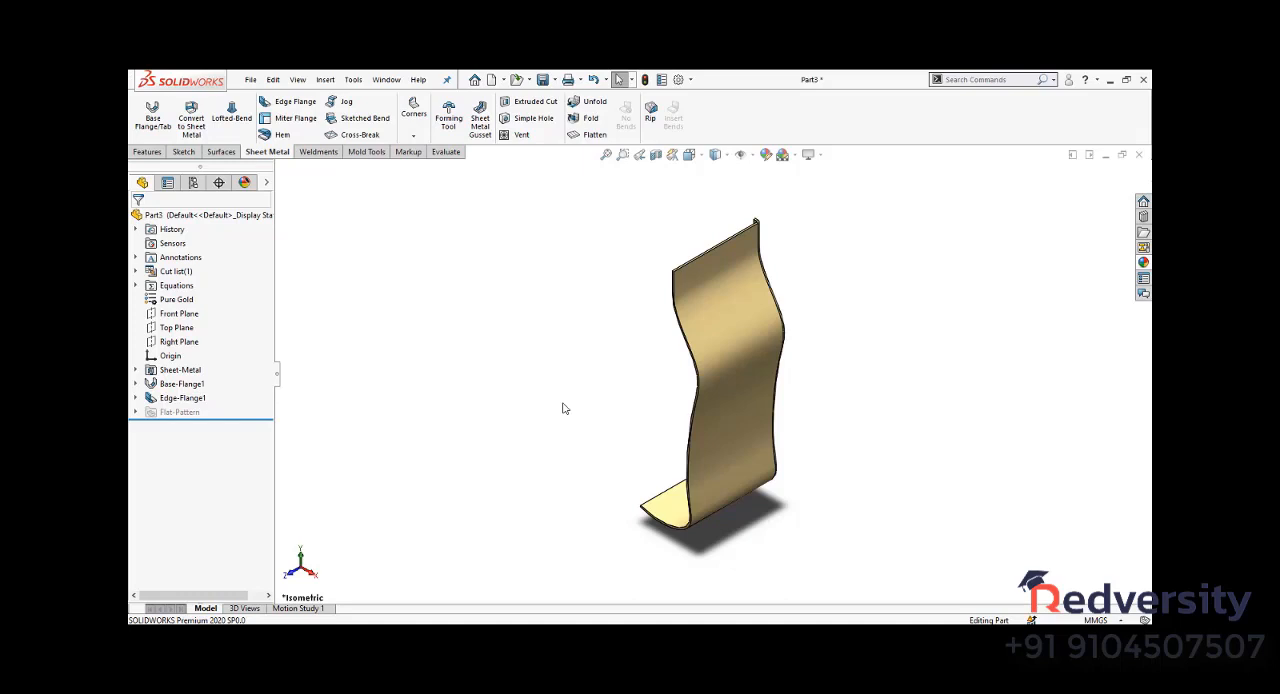
pyautogui.click(1138, 154)
pyautogui.click(670, 360)
# - Create a new assembly document without inserting any component
pyautogui.click(401, 79)
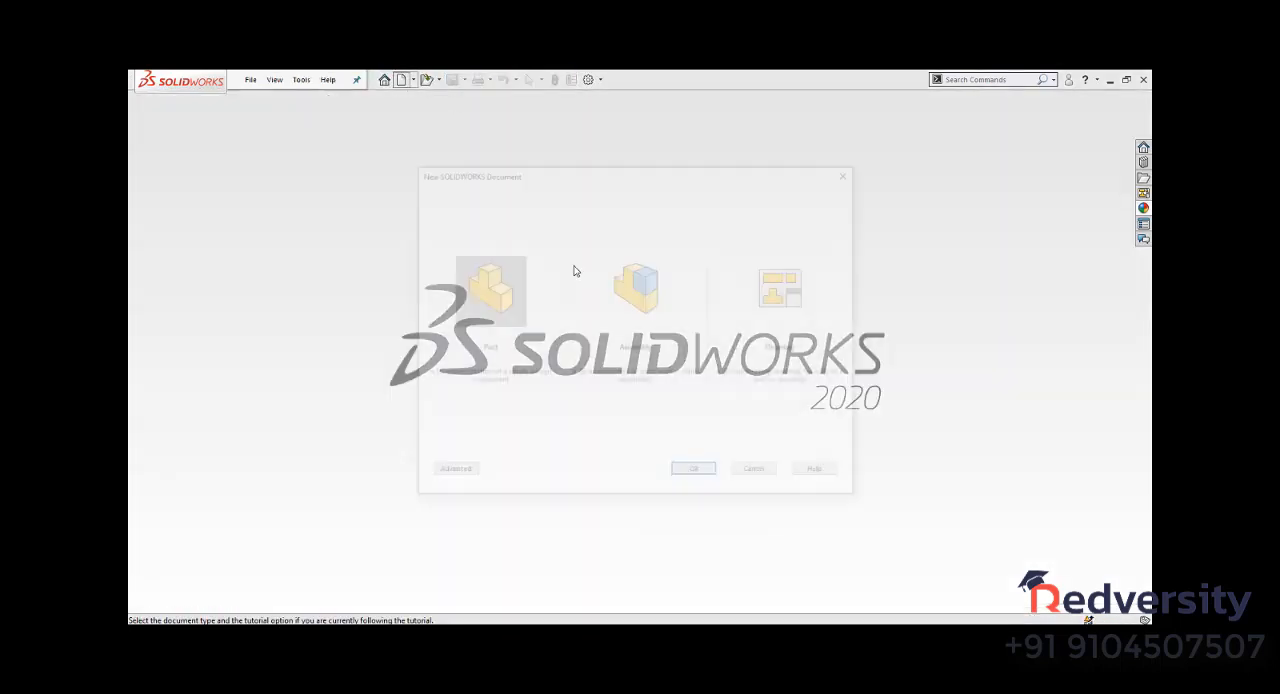
pyautogui.click(629, 297)
pyautogui.click(700, 475)
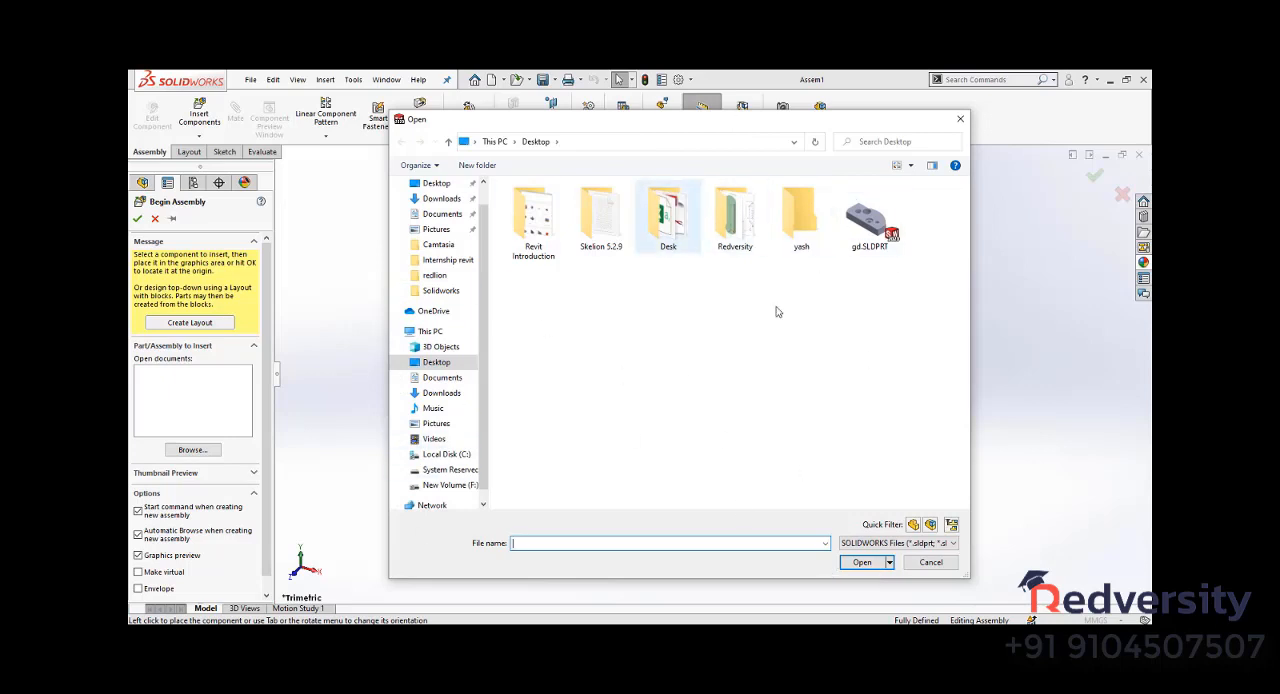
pyautogui.click(930, 562)
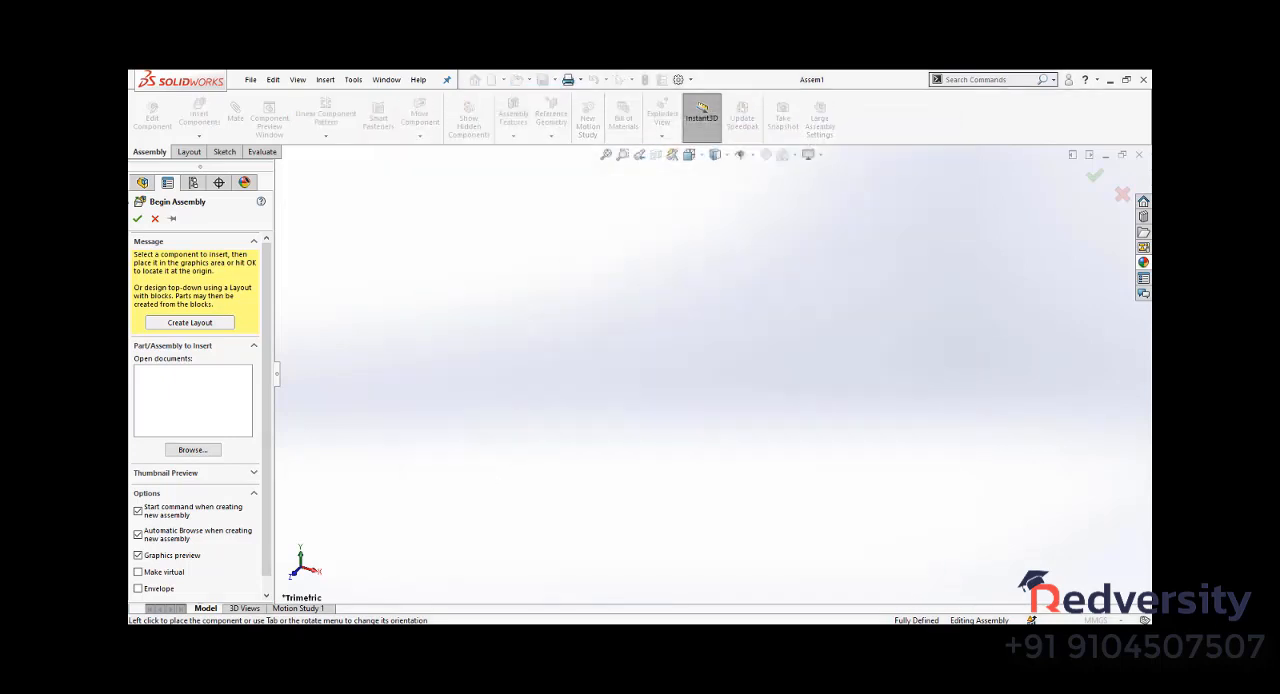
pyautogui.click(155, 218)
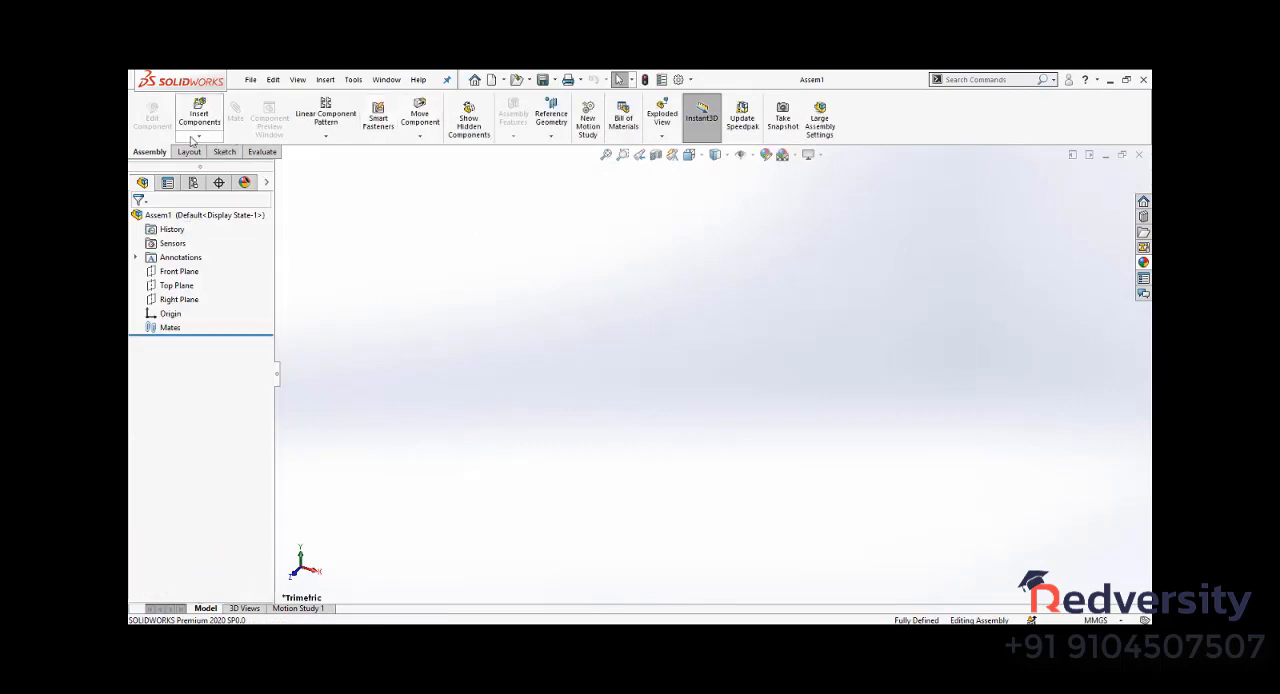
pyautogui.click(195, 138)
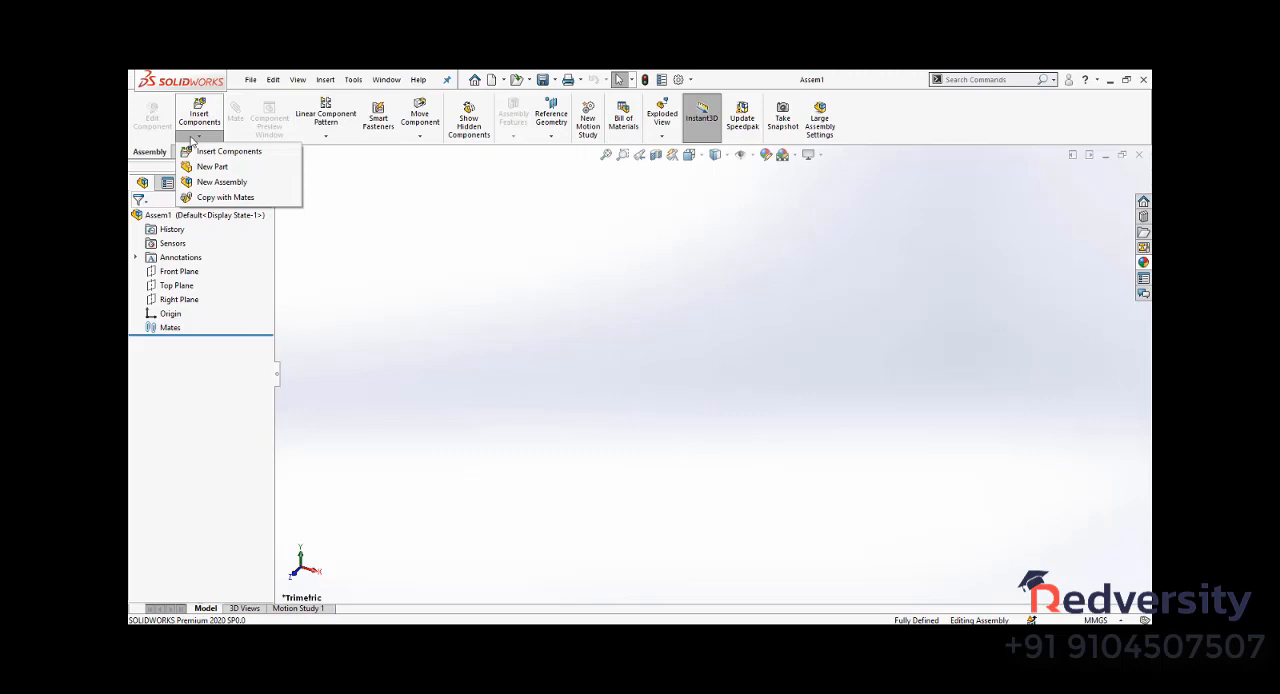
pyautogui.click(322, 139)
pyautogui.click(322, 139)
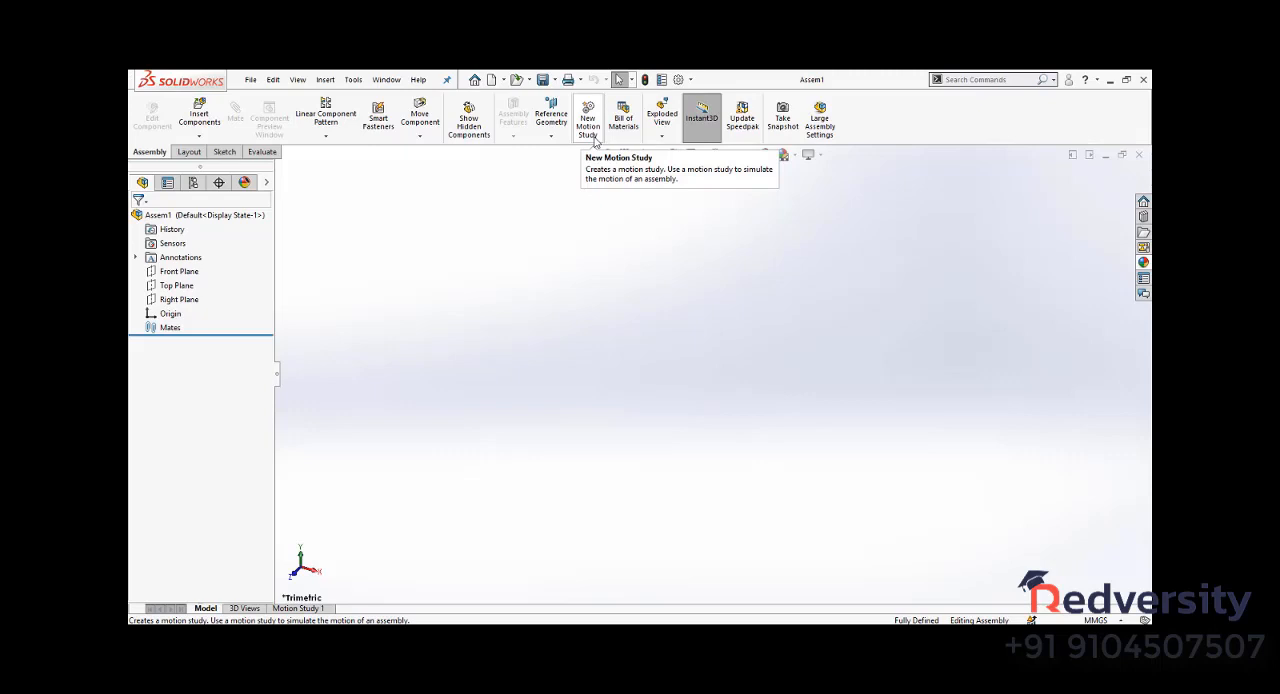
pyautogui.click(222, 152)
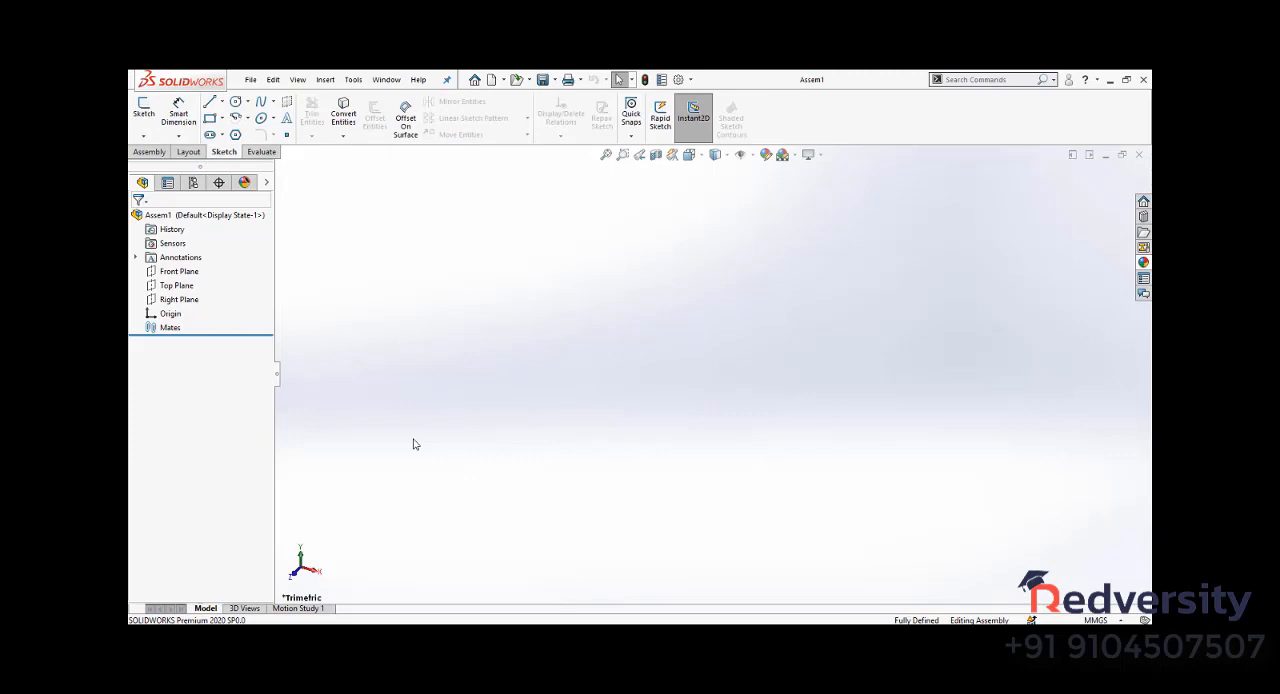
pyautogui.click(149, 152)
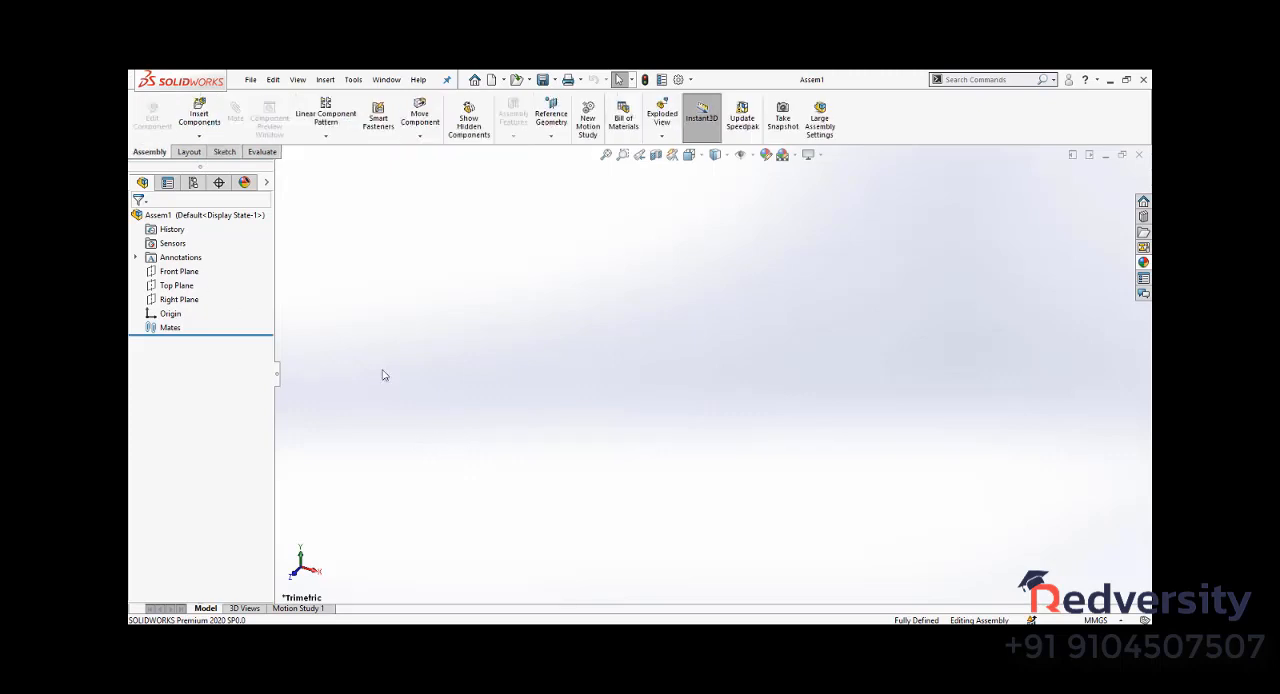
# - Create a new drawing document on an A2 (ISO) sheet without inserting a model view
pyautogui.hotkey('ctrl', 'n')
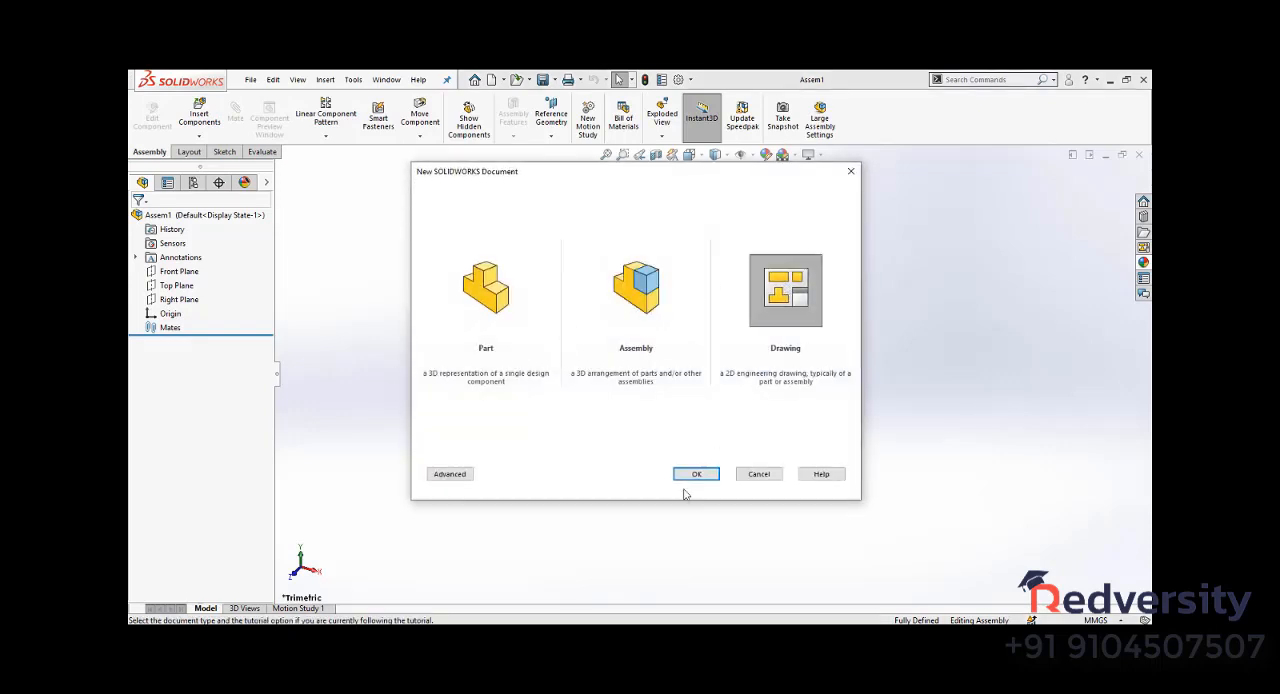
pyautogui.click(699, 474)
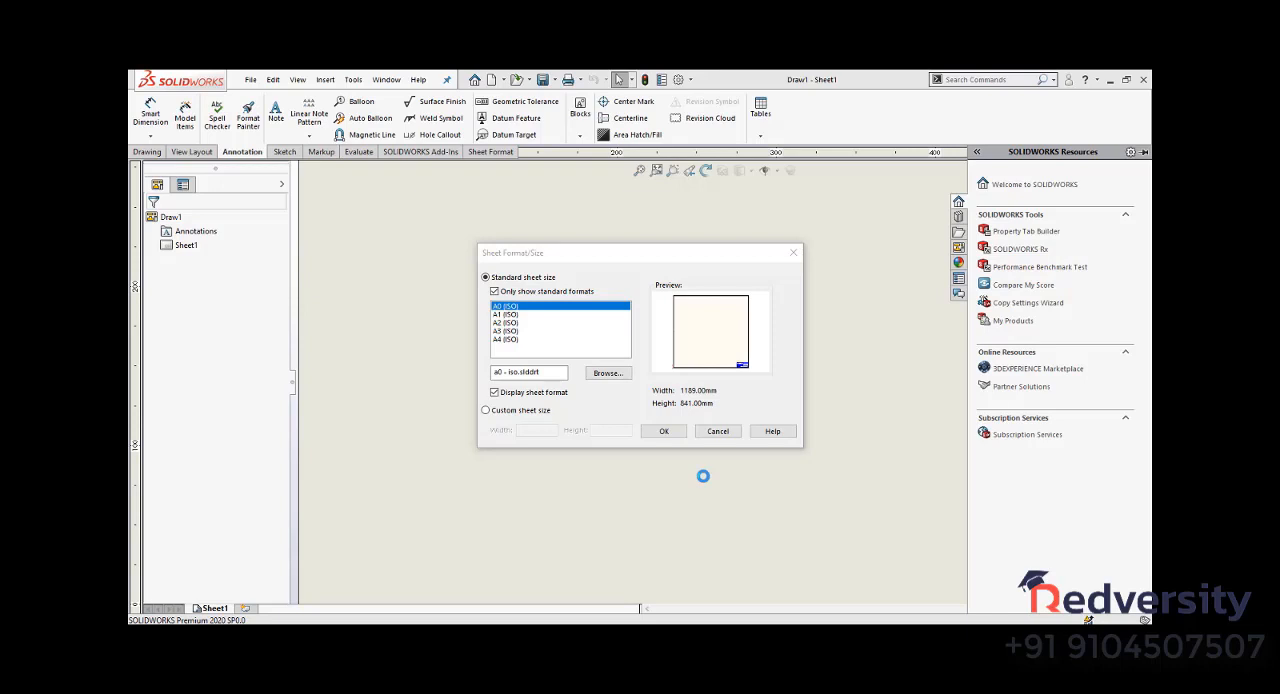
pyautogui.click(511, 324)
pyautogui.click(663, 431)
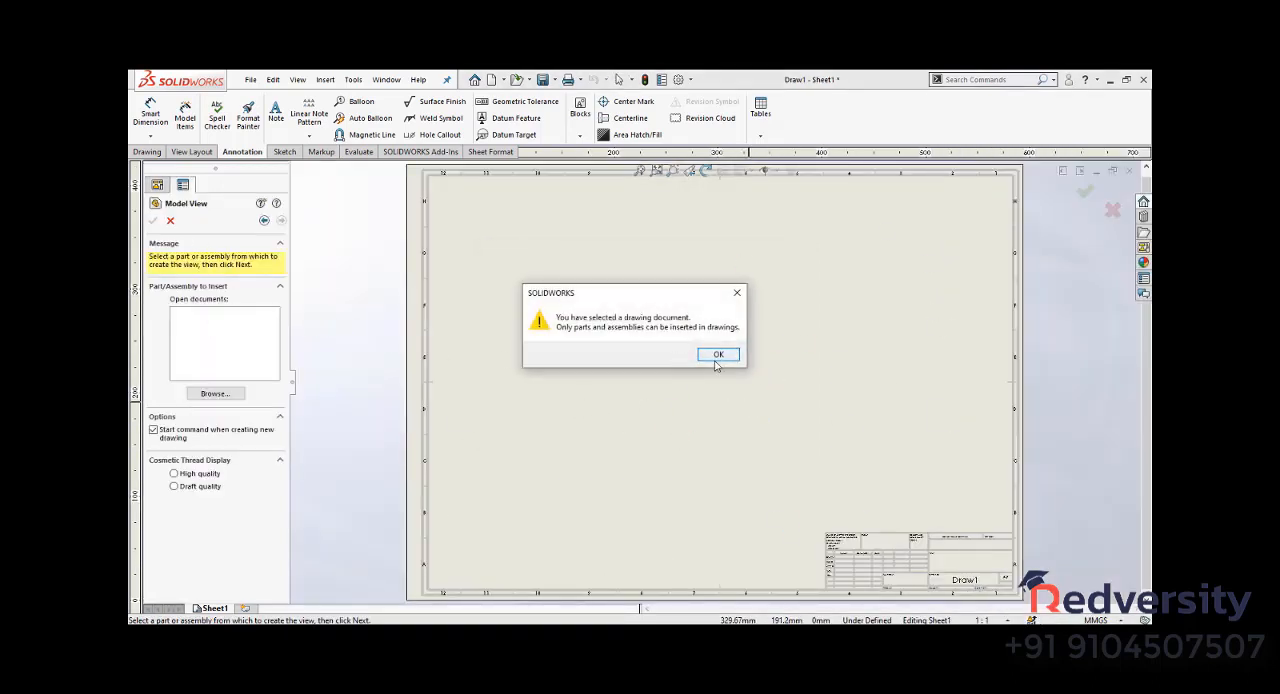
pyautogui.click(735, 353)
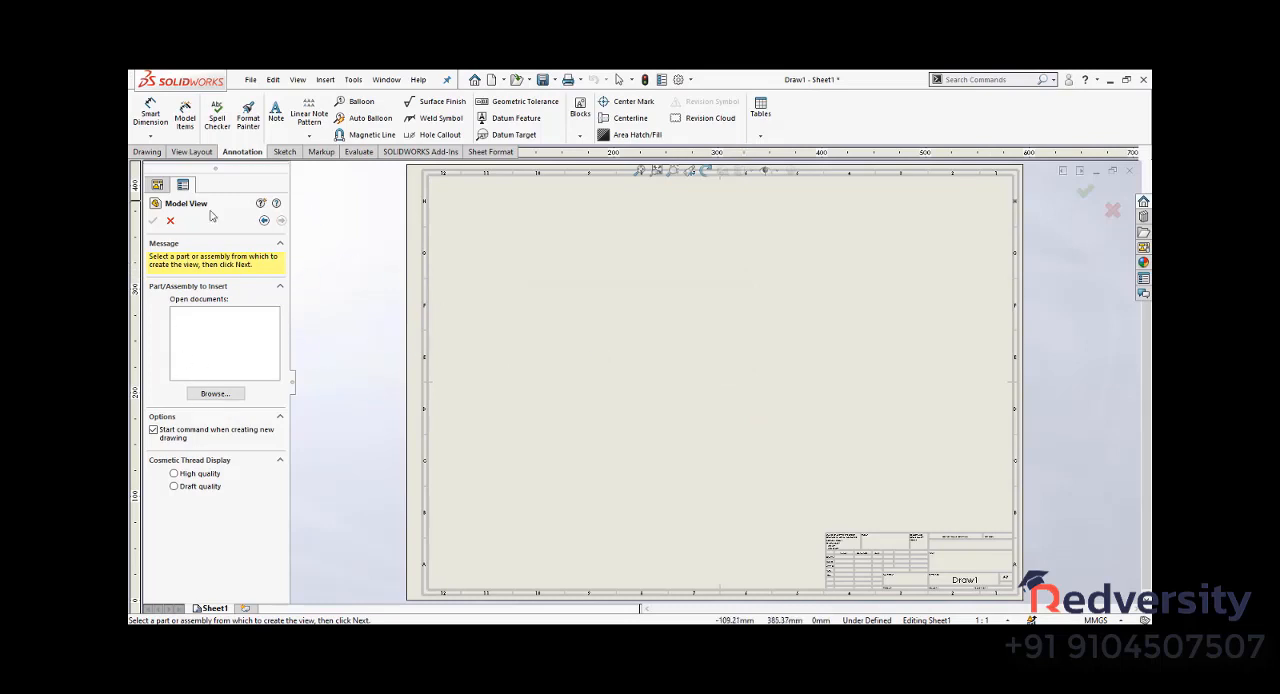
pyautogui.click(171, 222)
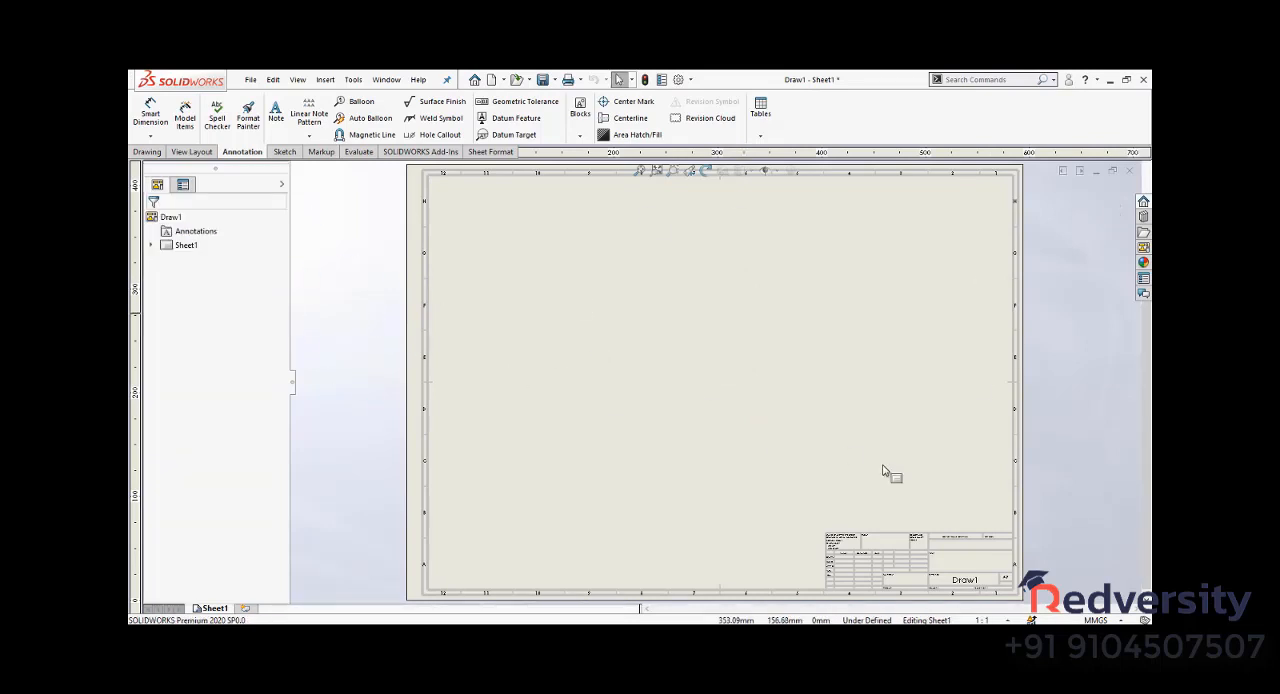
# - Examine the empty drawing sheet and the available drawing view, annotation and sketch tools
pyautogui.scroll(-2, 963, 580)
pyautogui.scroll(-3, 950, 578)
pyautogui.scroll(10, 938, 577)
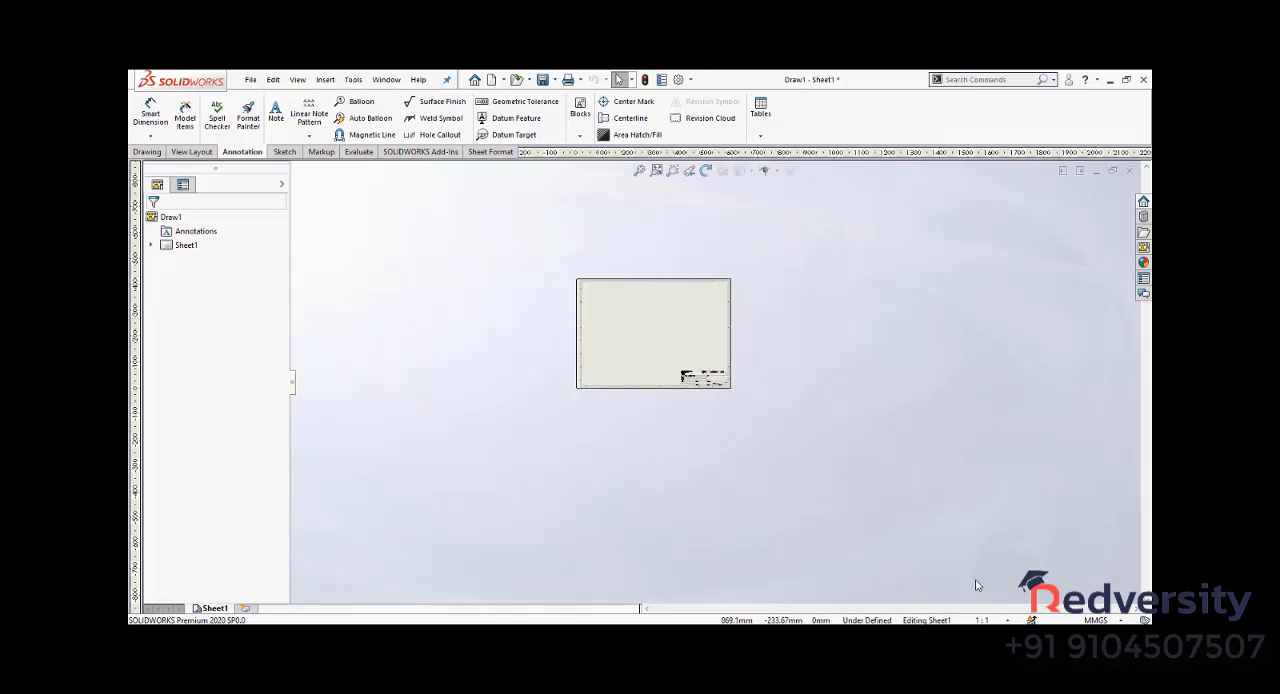
pyautogui.scroll(-2, 633, 325)
pyautogui.scroll(-2, 633, 325)
pyautogui.press('f')
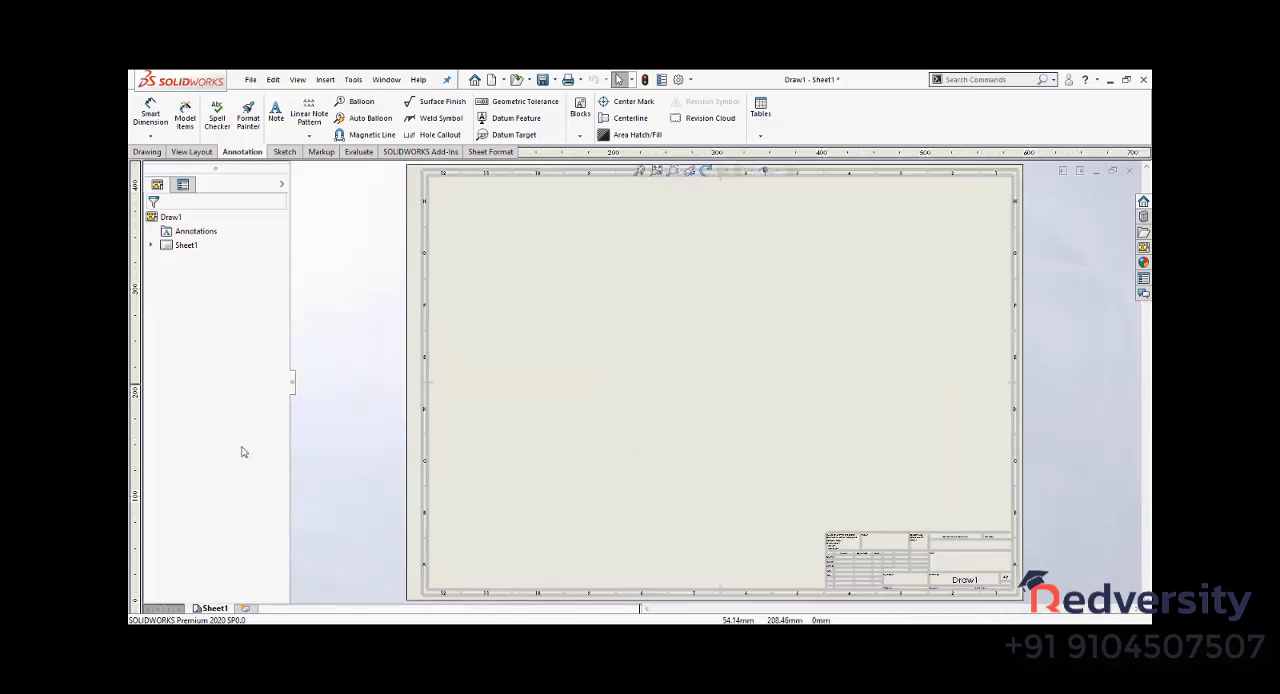
pyautogui.click(191, 151)
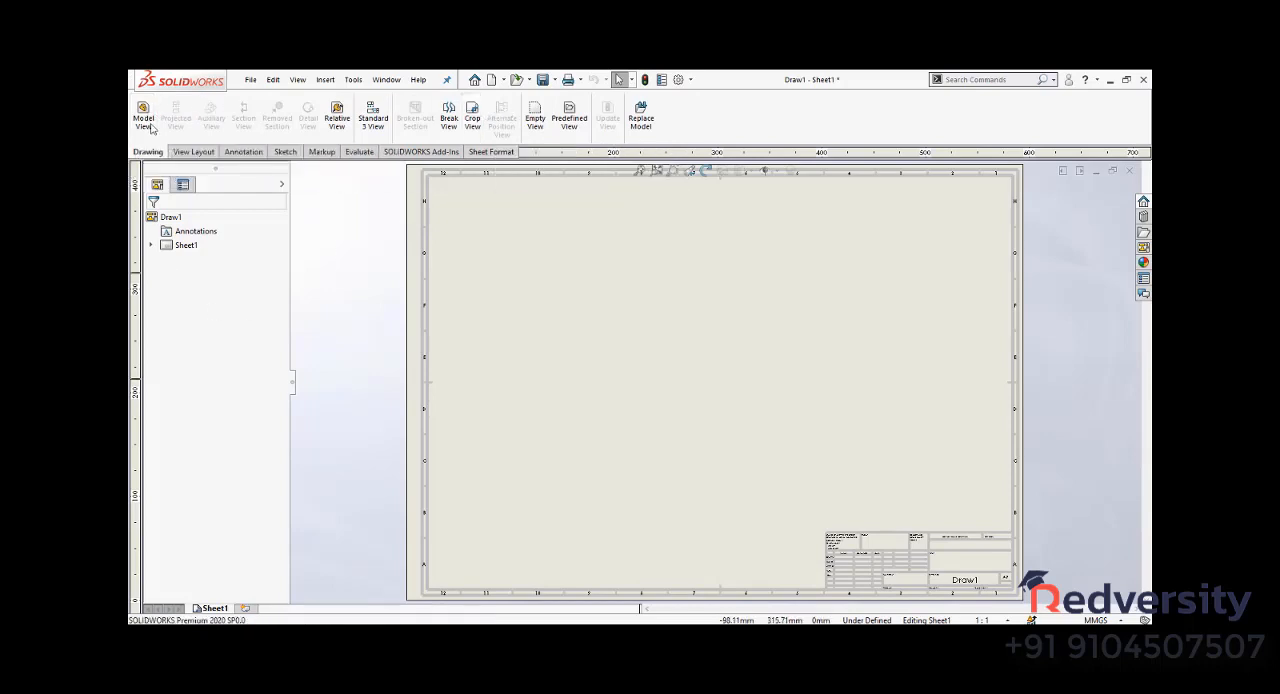
pyautogui.click(243, 152)
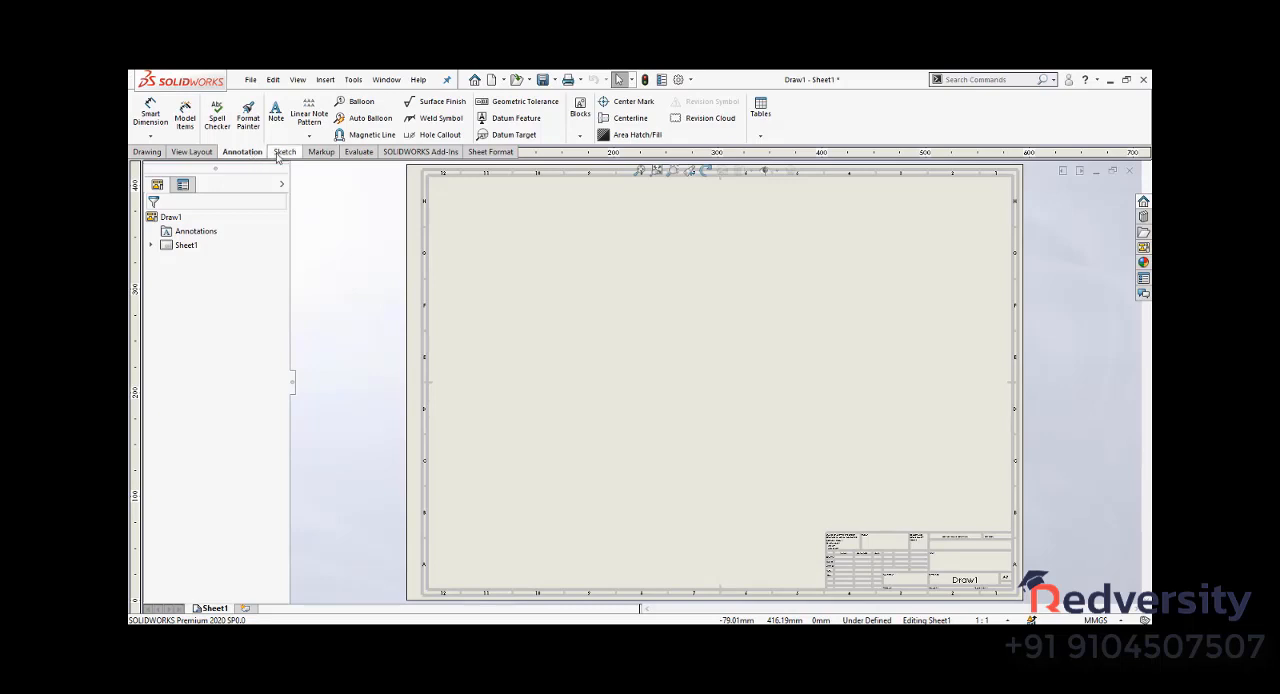
pyautogui.click(284, 152)
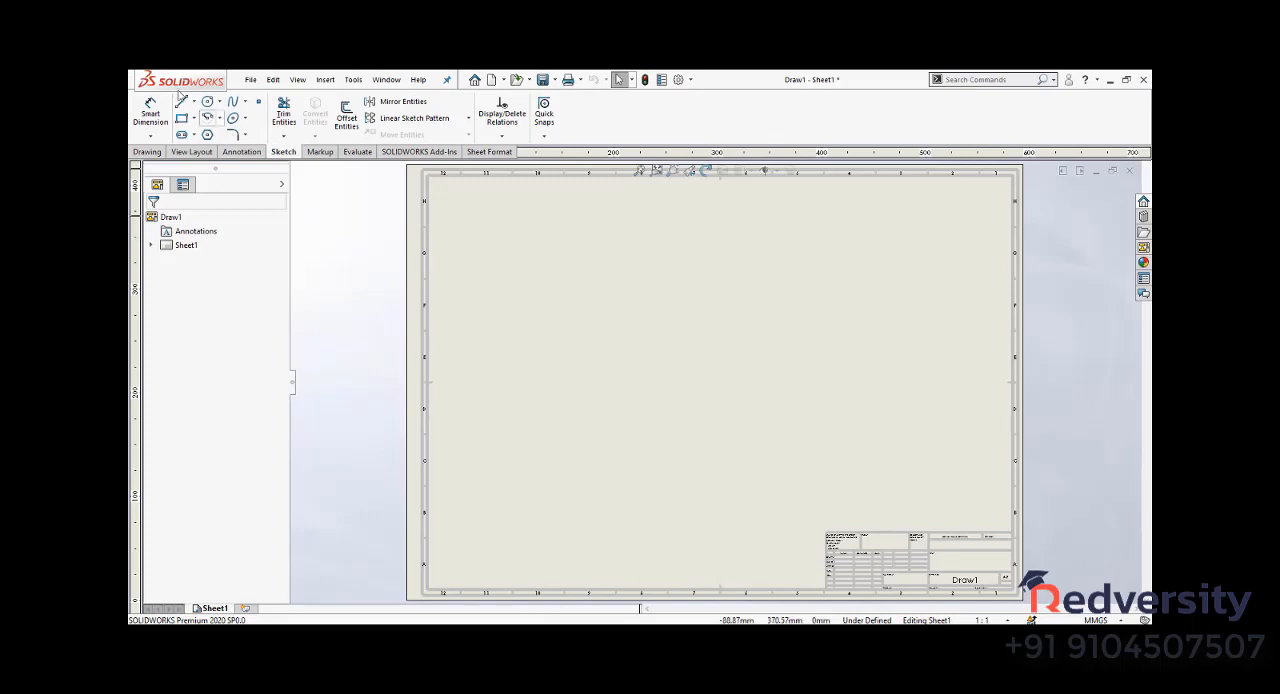
pyautogui.click(238, 152)
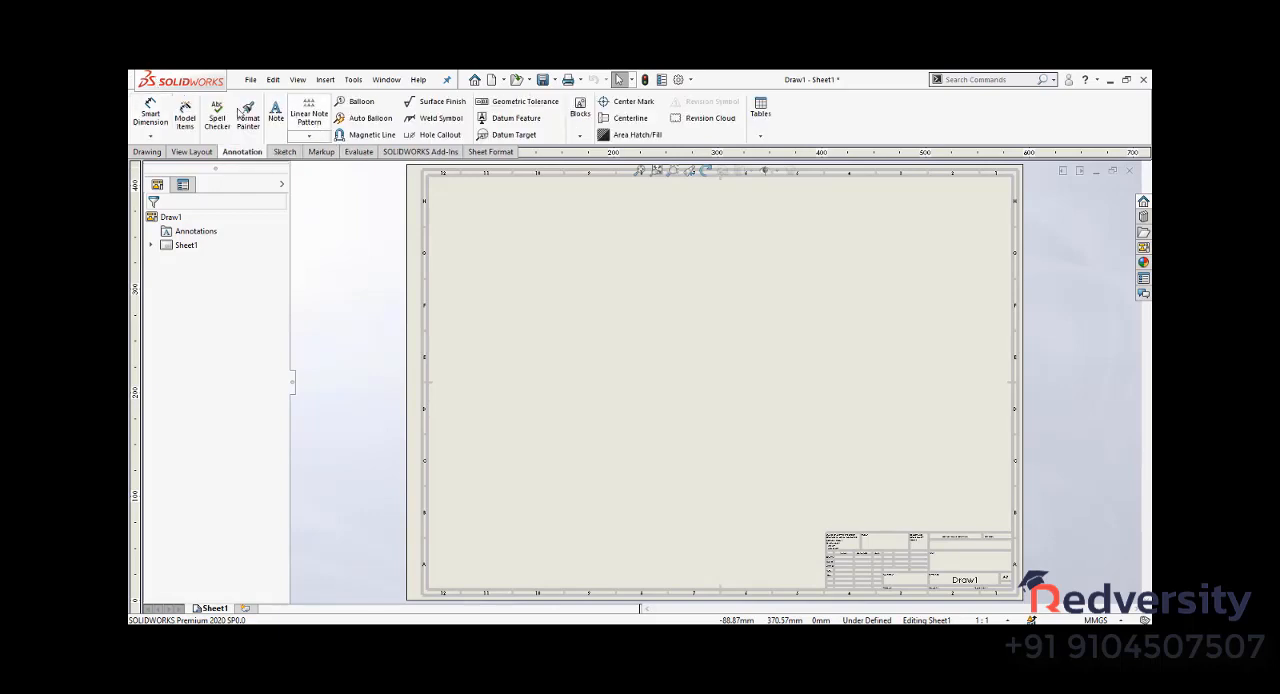
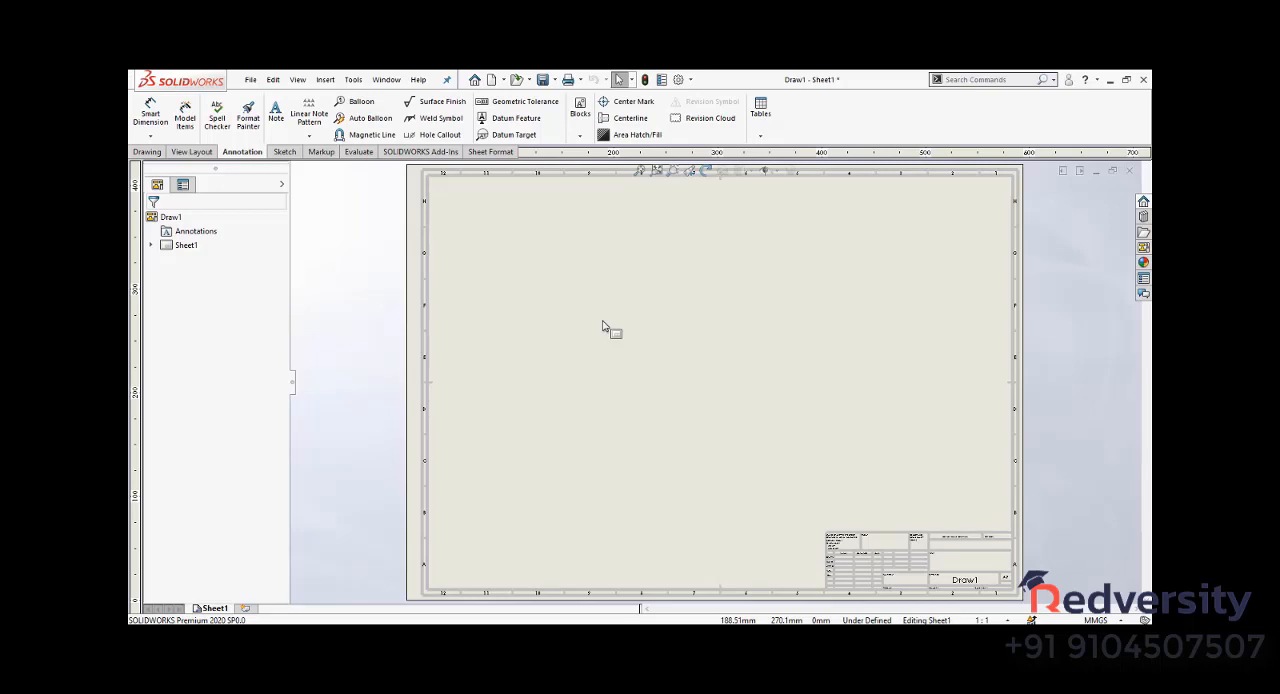
# - Look through the available printers in the drawing's print settings and leave without printing
pyautogui.hotkey('ctrl', 'p')
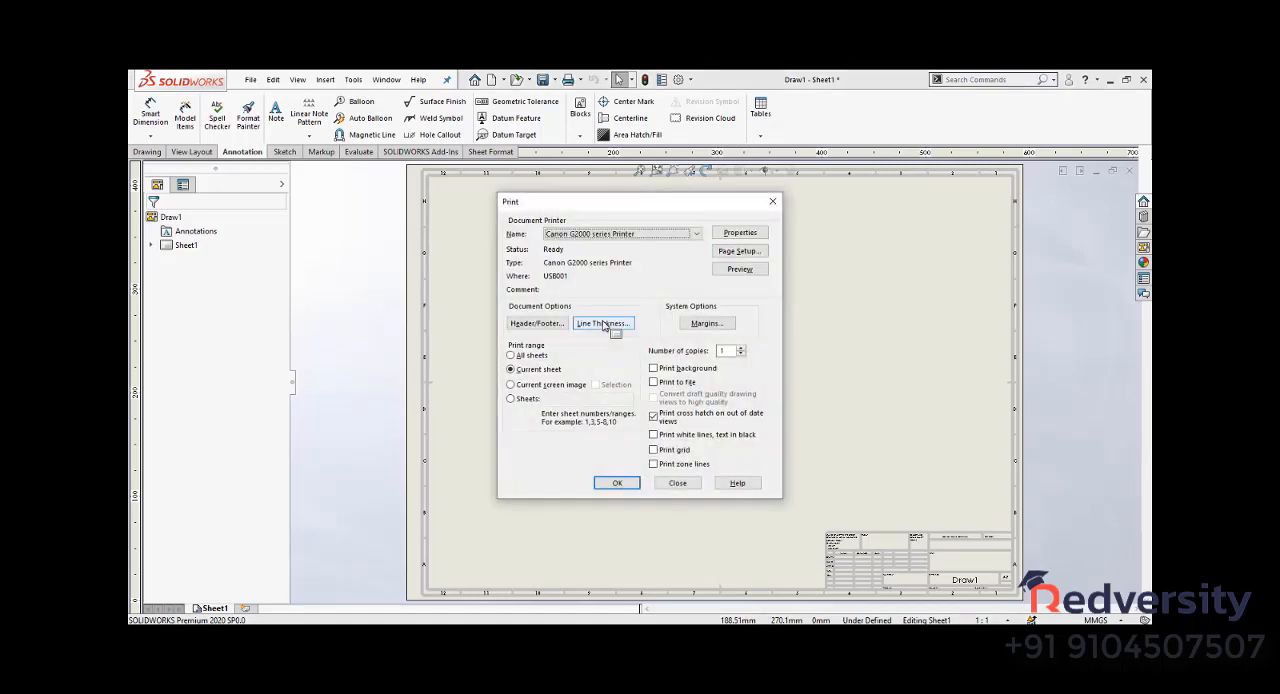
pyautogui.click(600, 233)
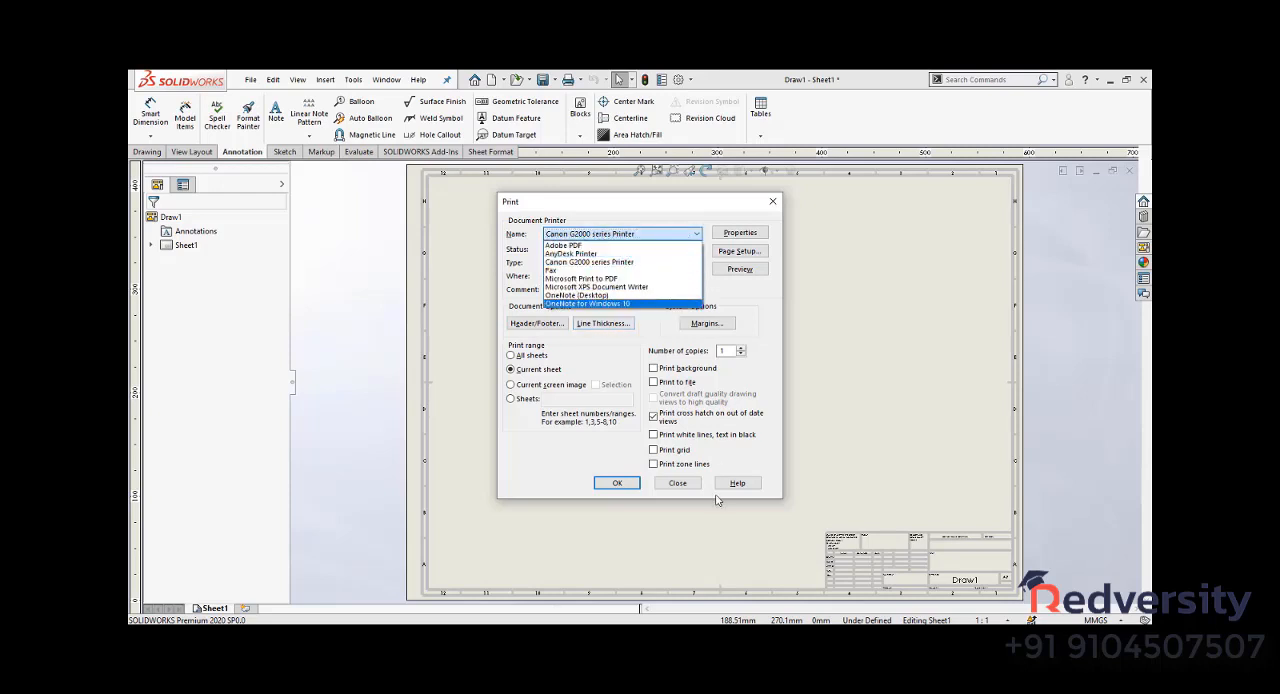
pyautogui.click(677, 484)
pyautogui.click(677, 483)
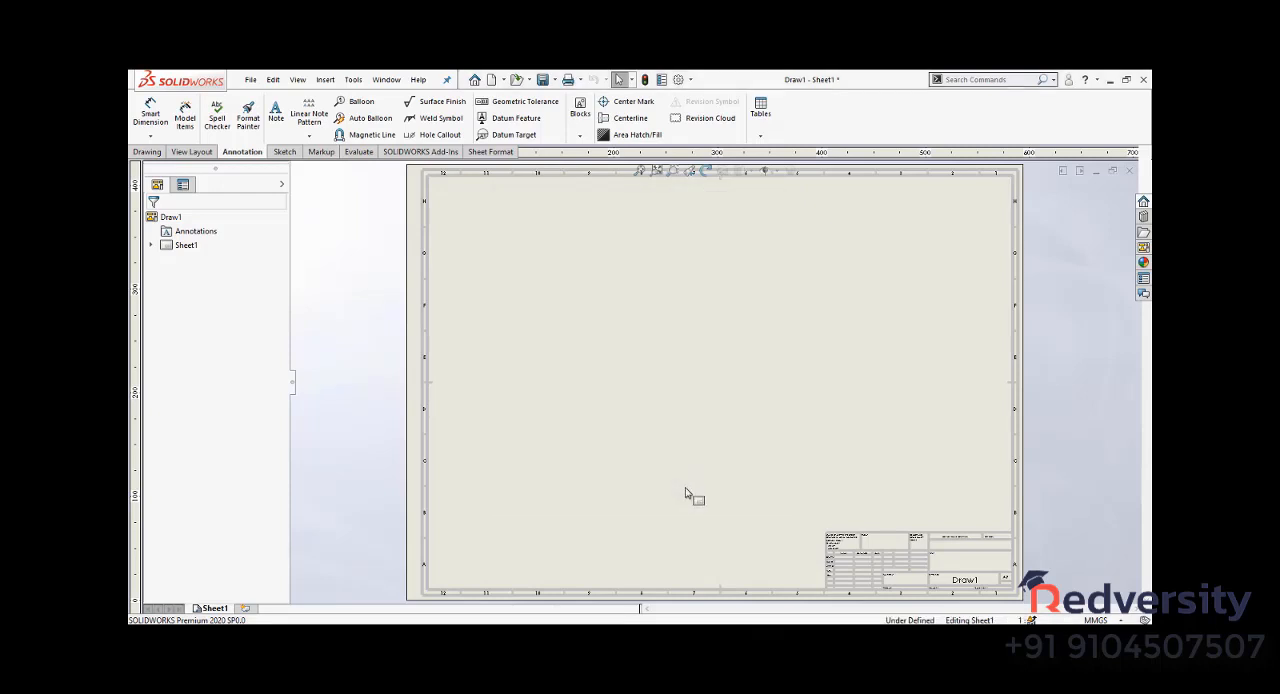
# - Close the drawing without saving it and open the recent part Tyre.SLDPRT
pyautogui.hotkey('ctrl', 'w')
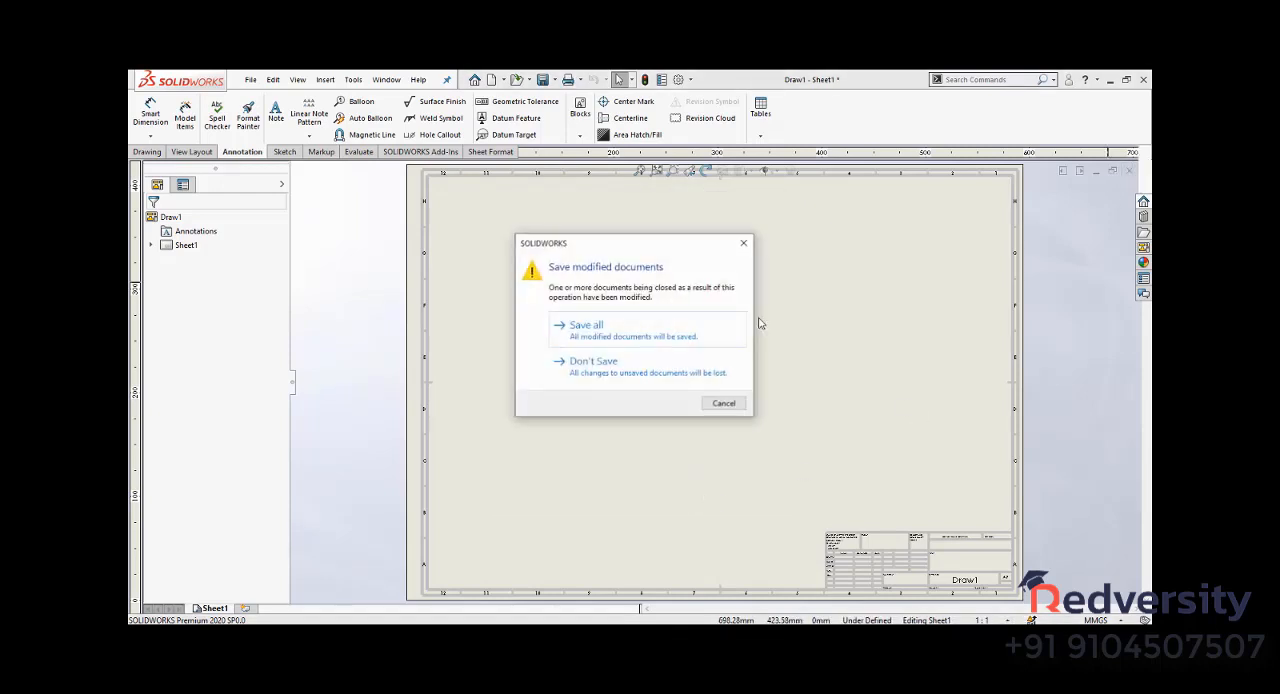
pyautogui.click(674, 372)
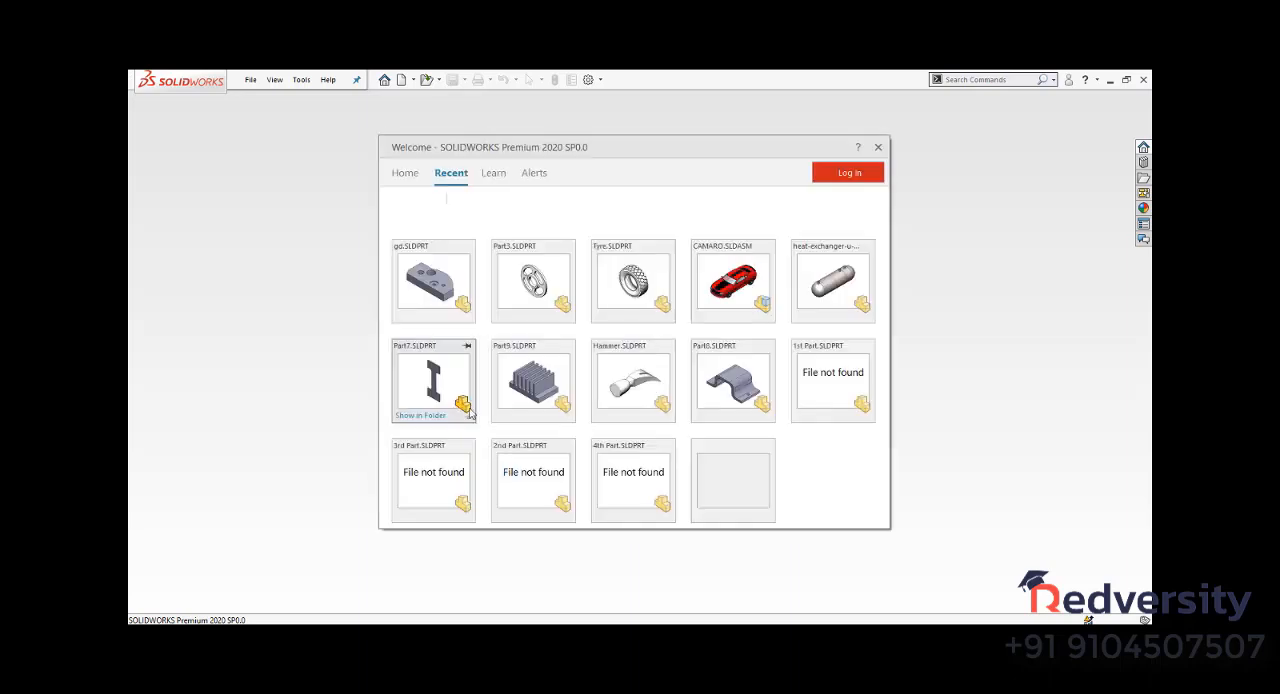
pyautogui.click(636, 290)
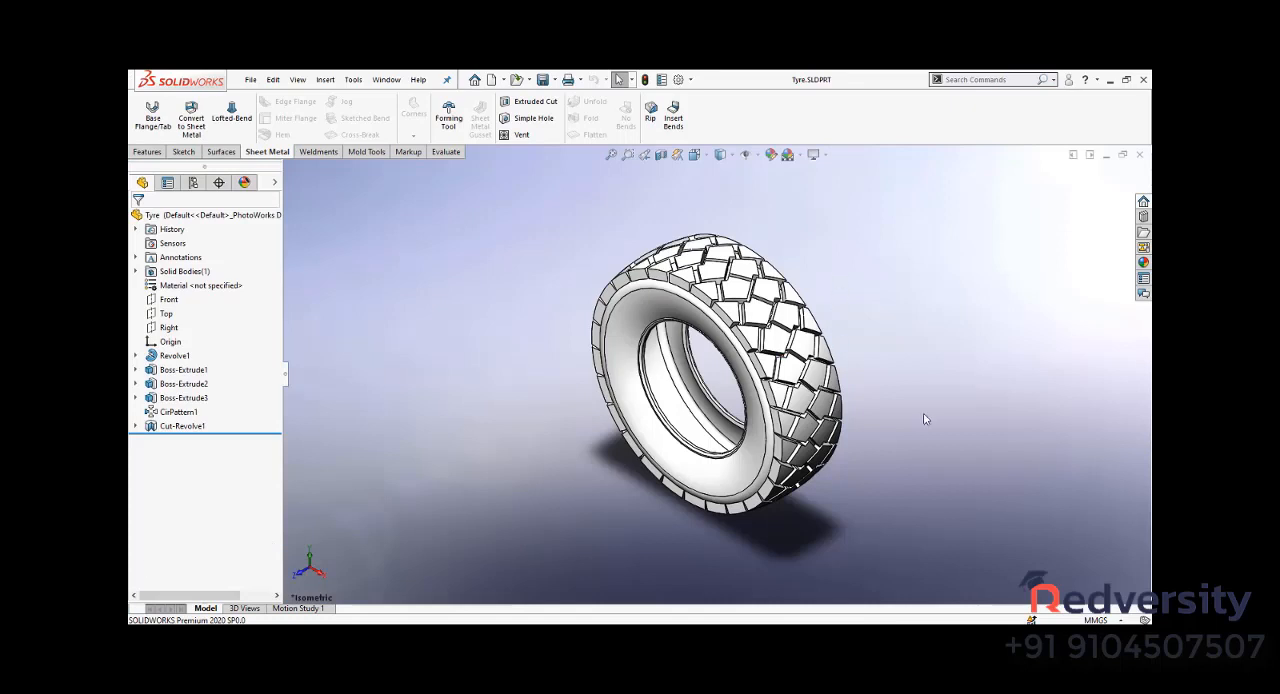
pyautogui.click(244, 608)
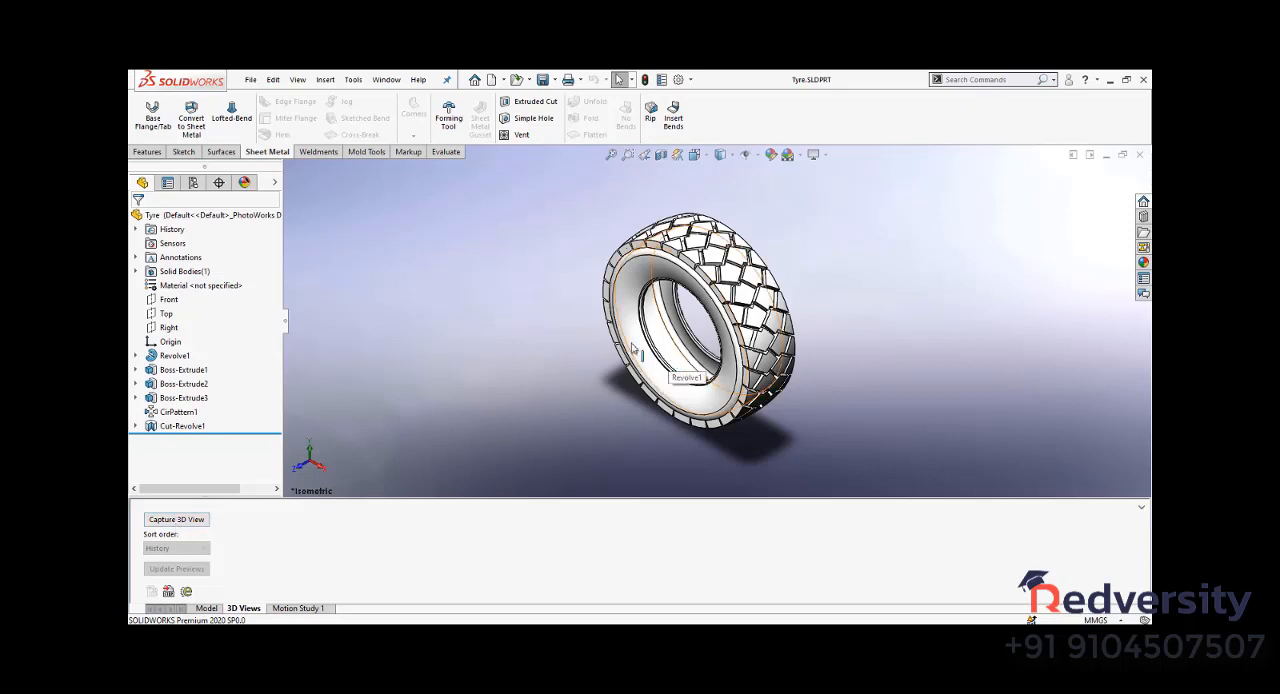
pyautogui.click(206, 608)
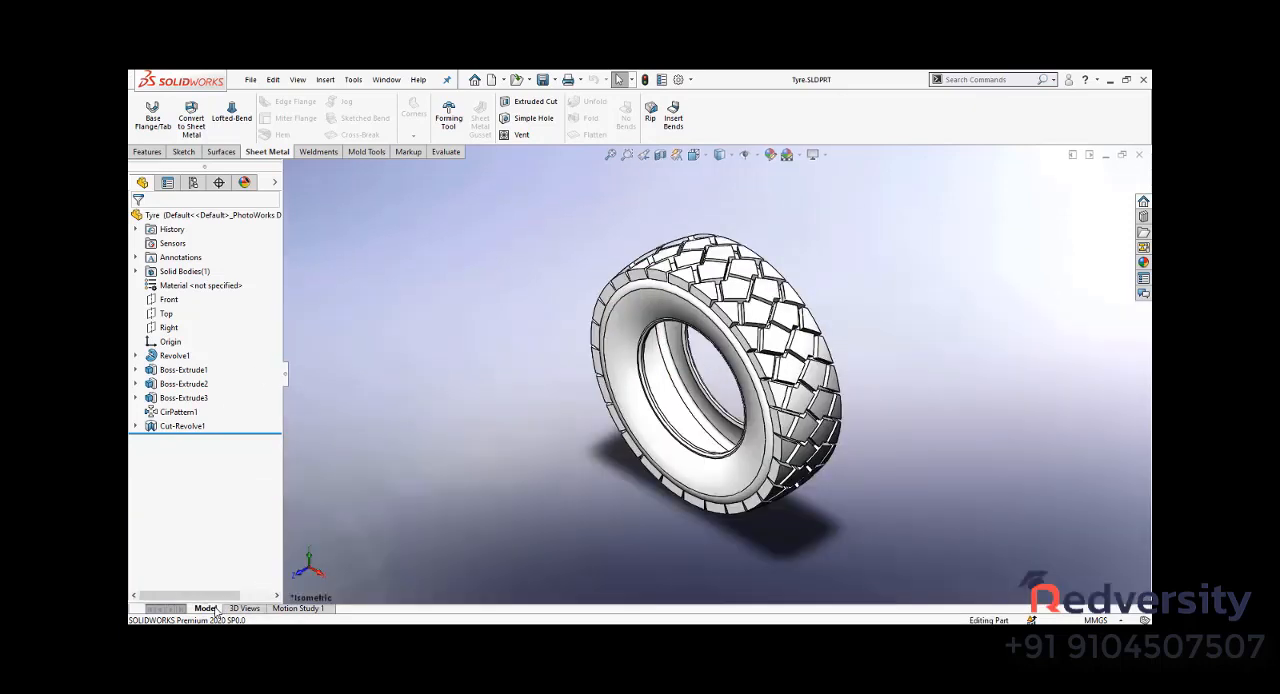
# - Review the printer choices in the tyre part's print settings and leave without printing
pyautogui.hotkey('ctrl', 'p')
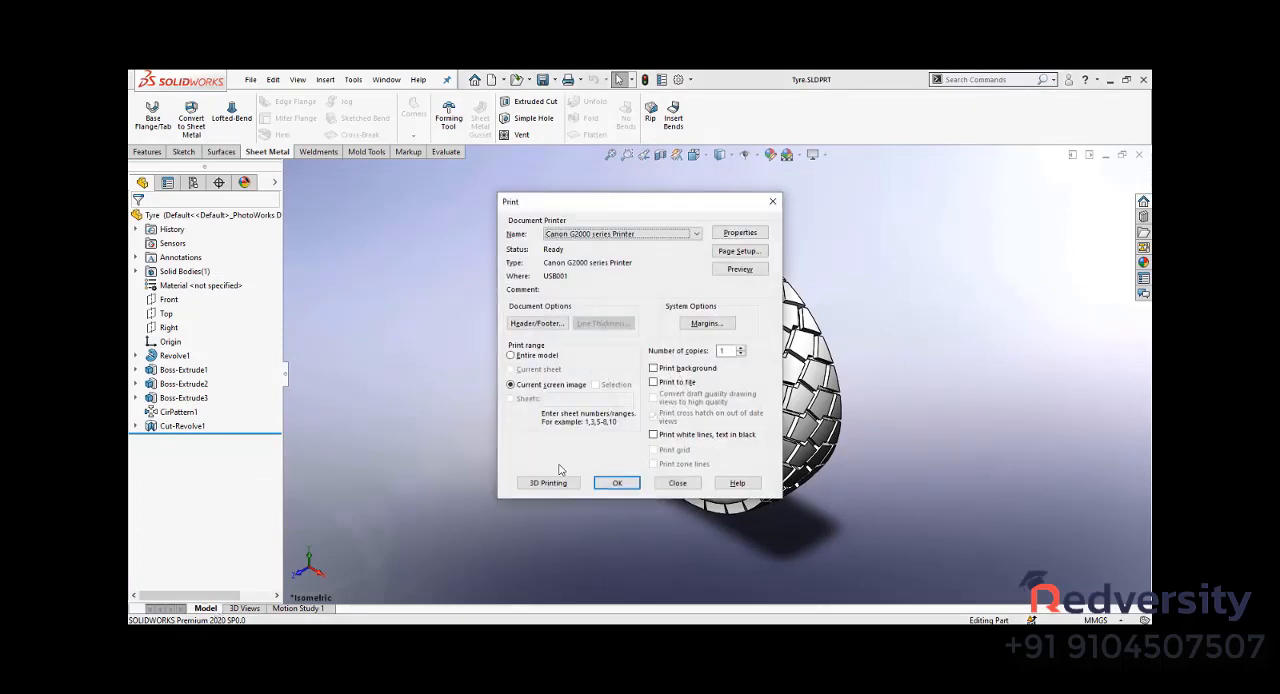
pyautogui.click(634, 236)
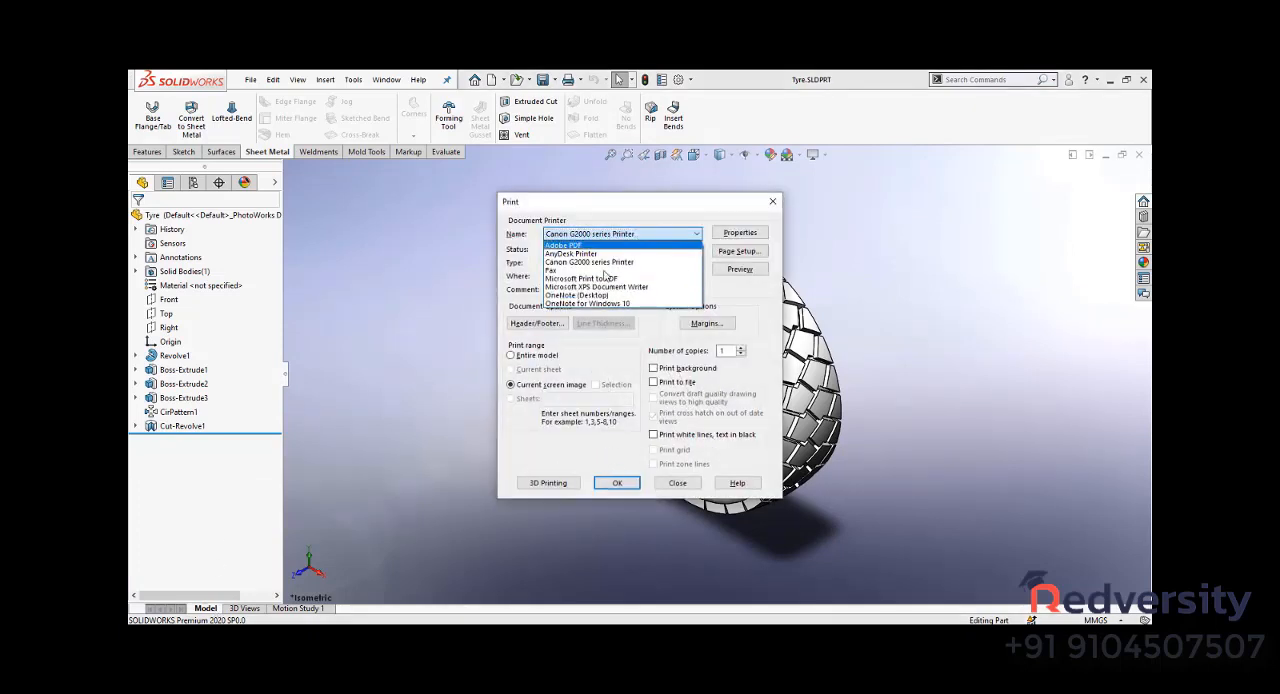
pyautogui.click(613, 236)
pyautogui.click(609, 236)
pyautogui.click(590, 262)
pyautogui.click(678, 483)
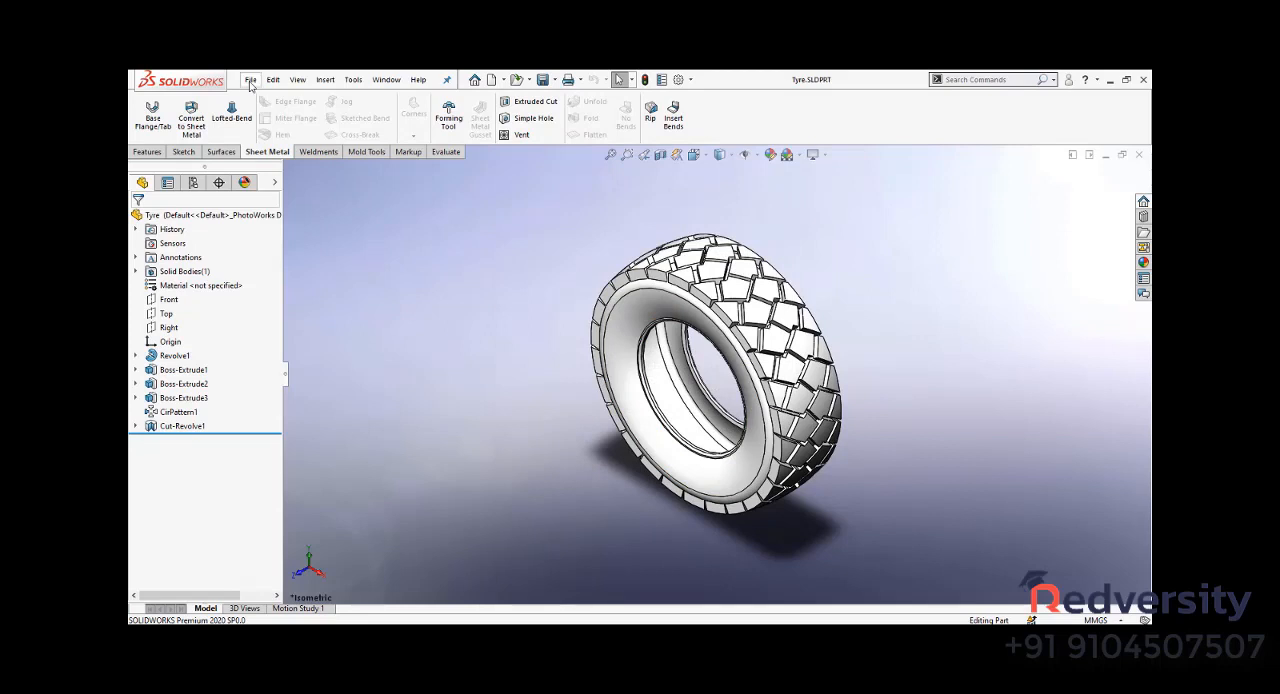
# - Examine the Print3D settings and preview options for the tyre, including printer, print bed, scale and job quality, and leave the command
pyautogui.click(251, 80)
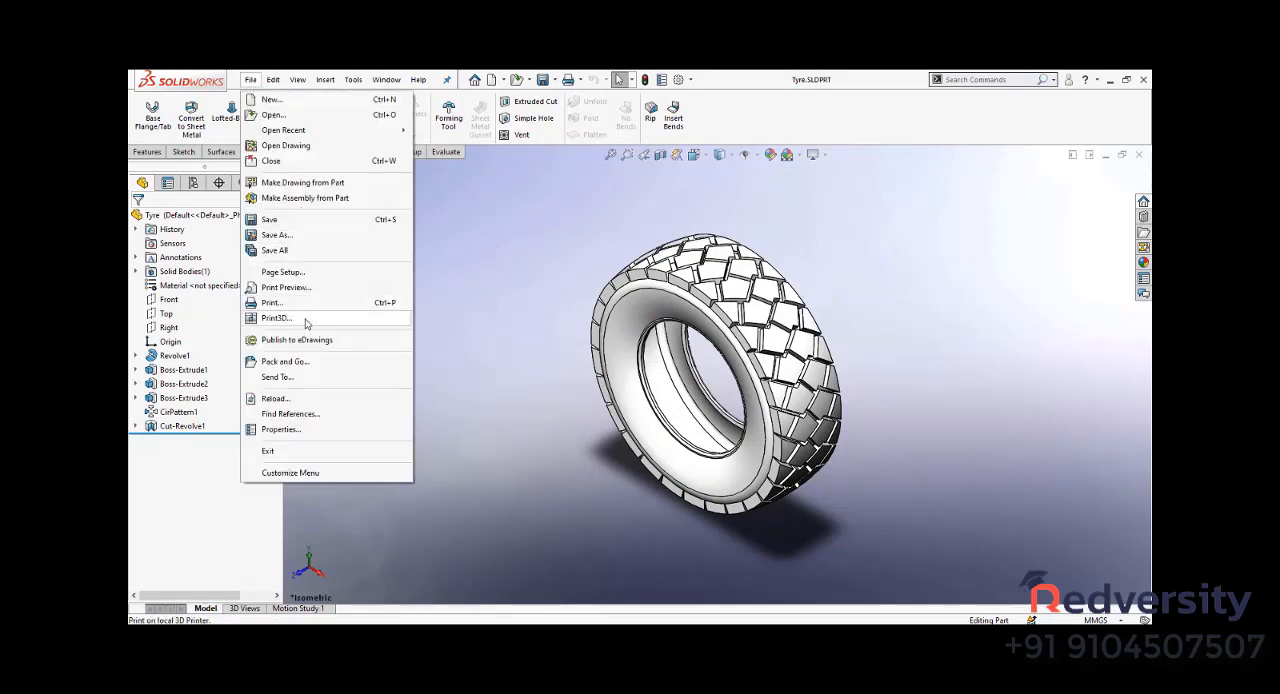
pyautogui.click(278, 318)
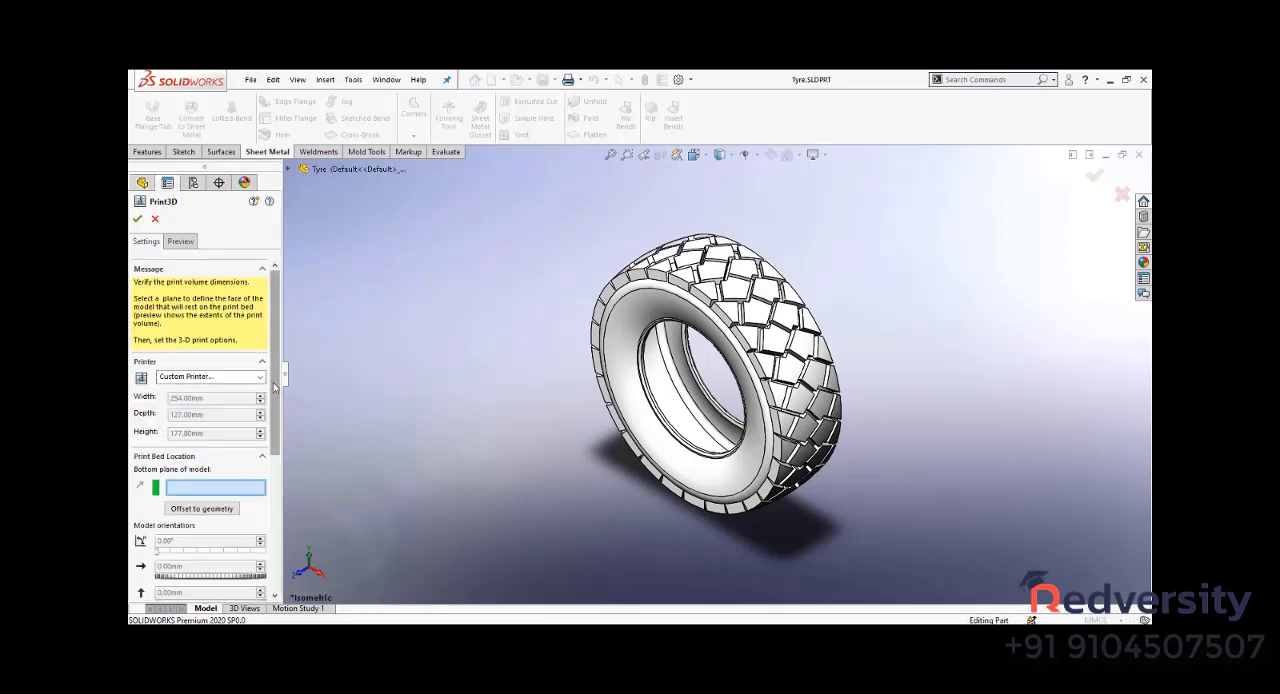
pyautogui.scroll(-5, 195, 341)
pyautogui.scroll(4, 200, 350)
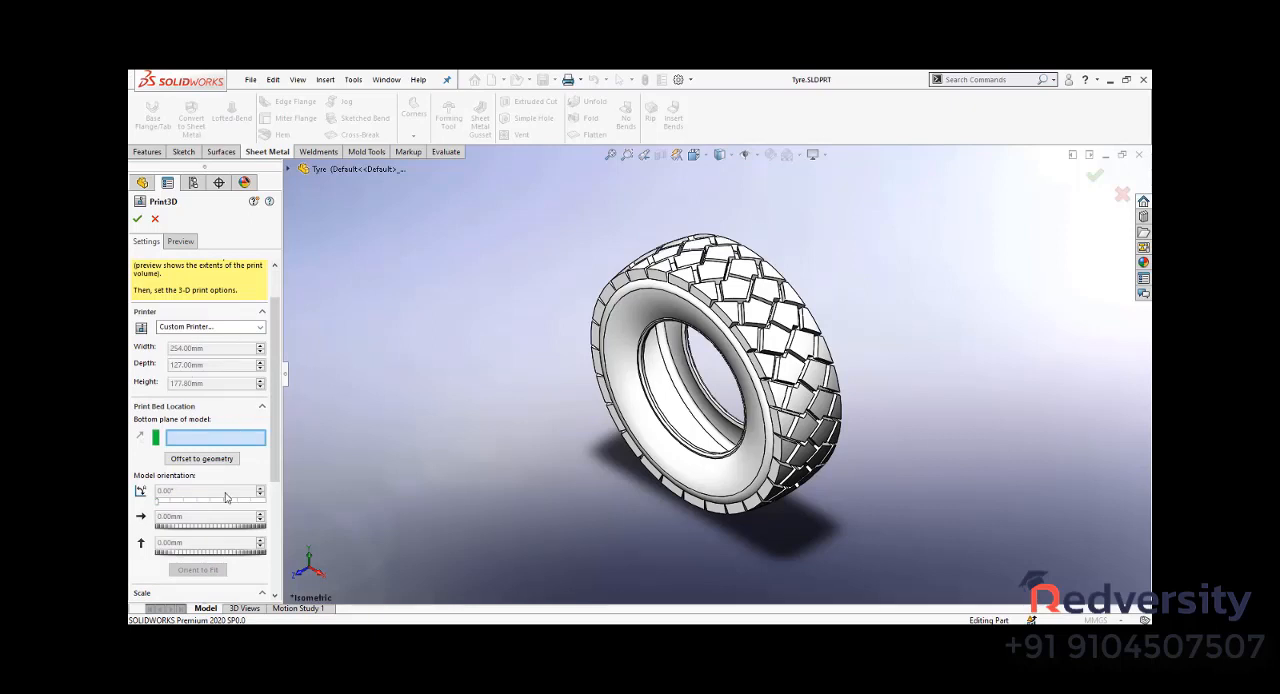
pyautogui.scroll(-4, 226, 497)
pyautogui.scroll(5, 222, 475)
pyautogui.click(248, 377)
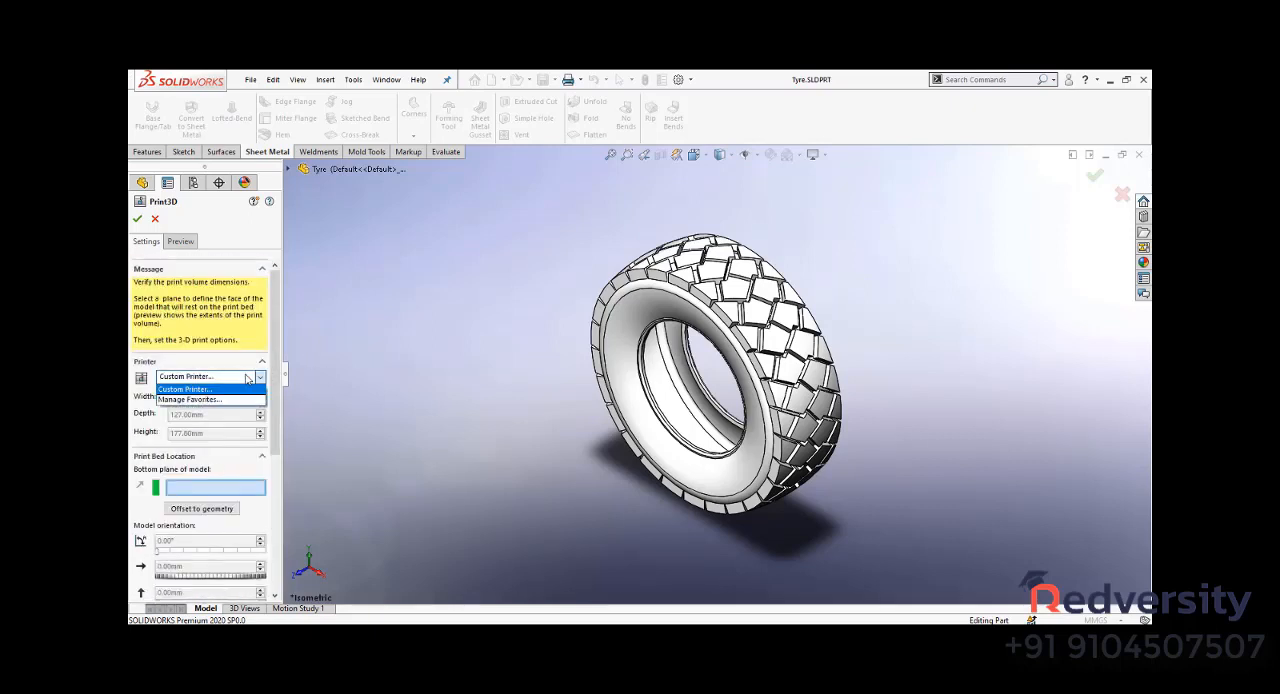
pyautogui.click(248, 377)
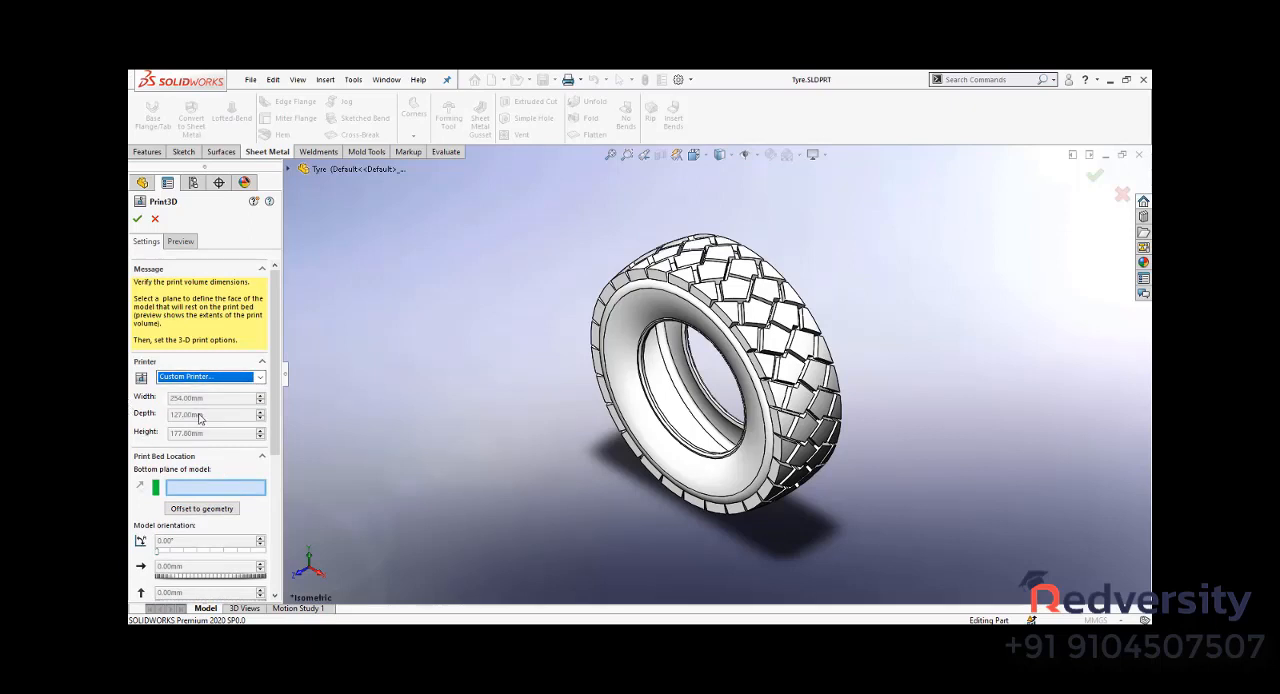
pyautogui.scroll(-5, 222, 472)
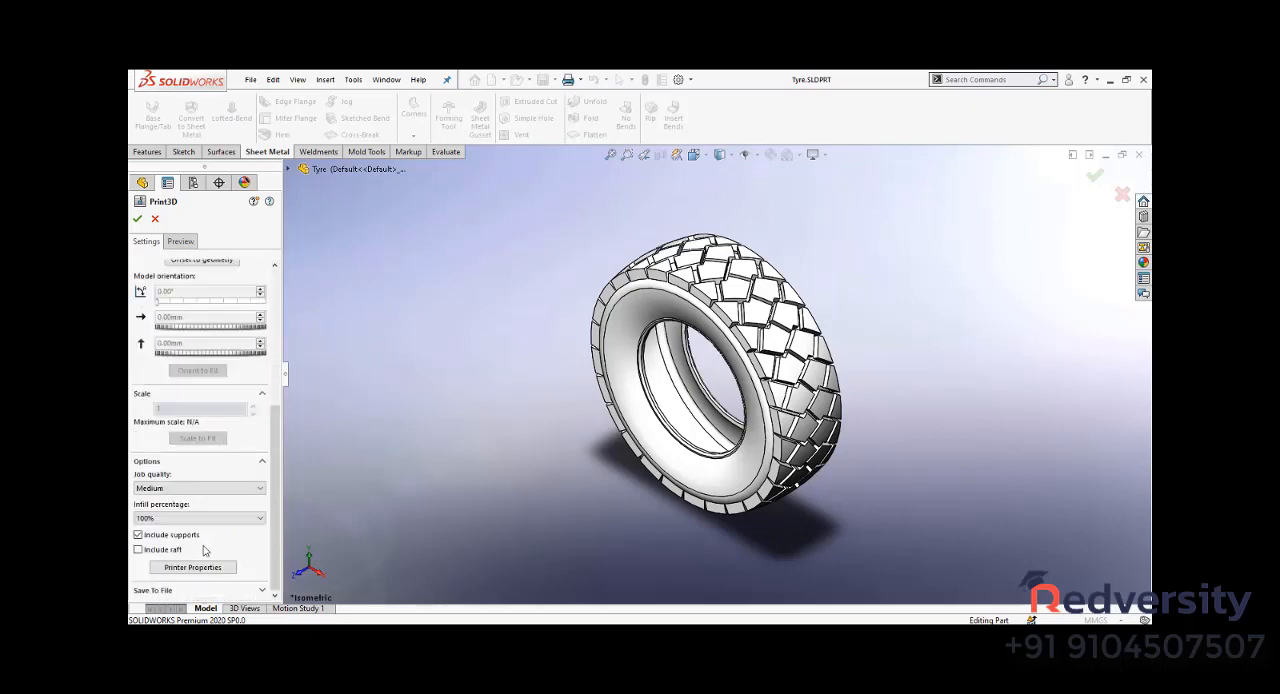
pyautogui.scroll(5, 200, 350)
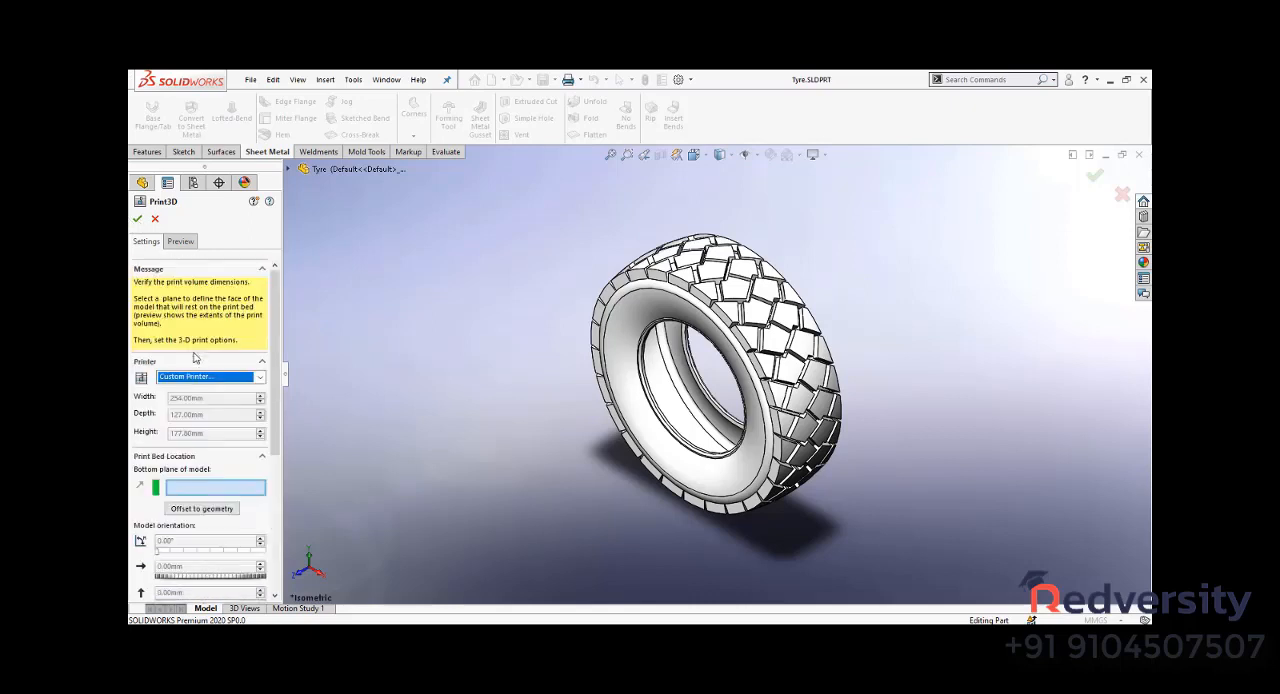
pyautogui.click(180, 241)
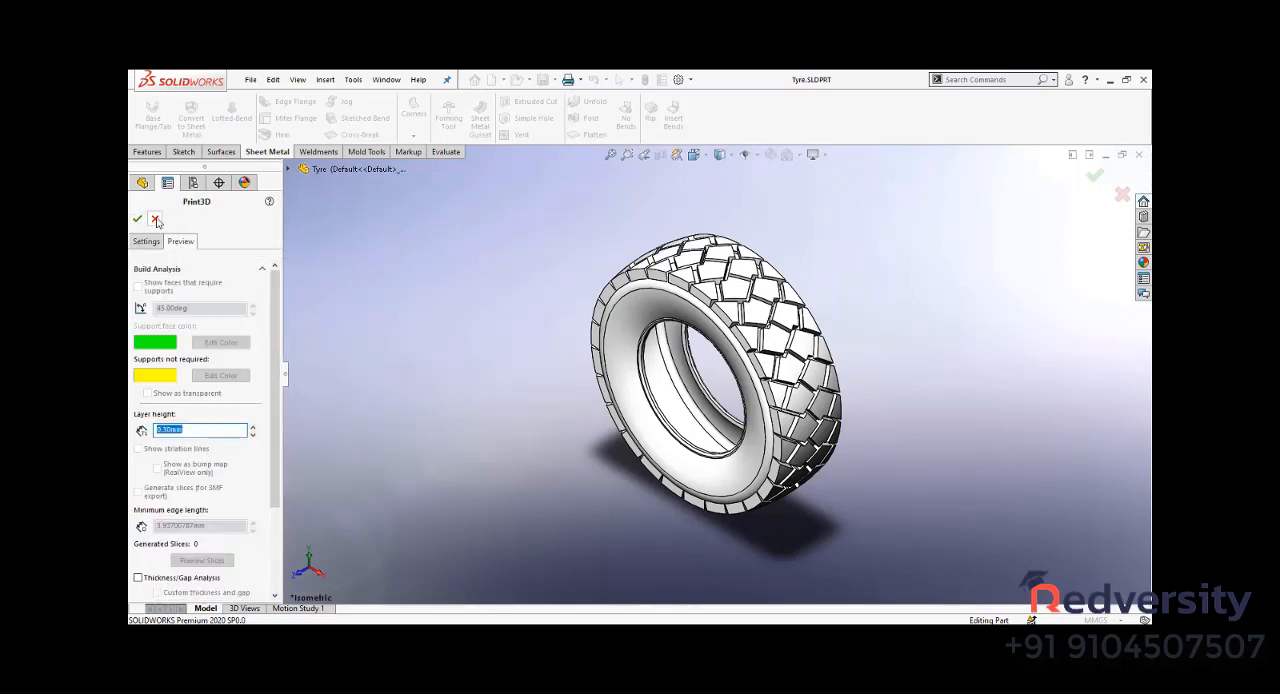
pyautogui.click(137, 219)
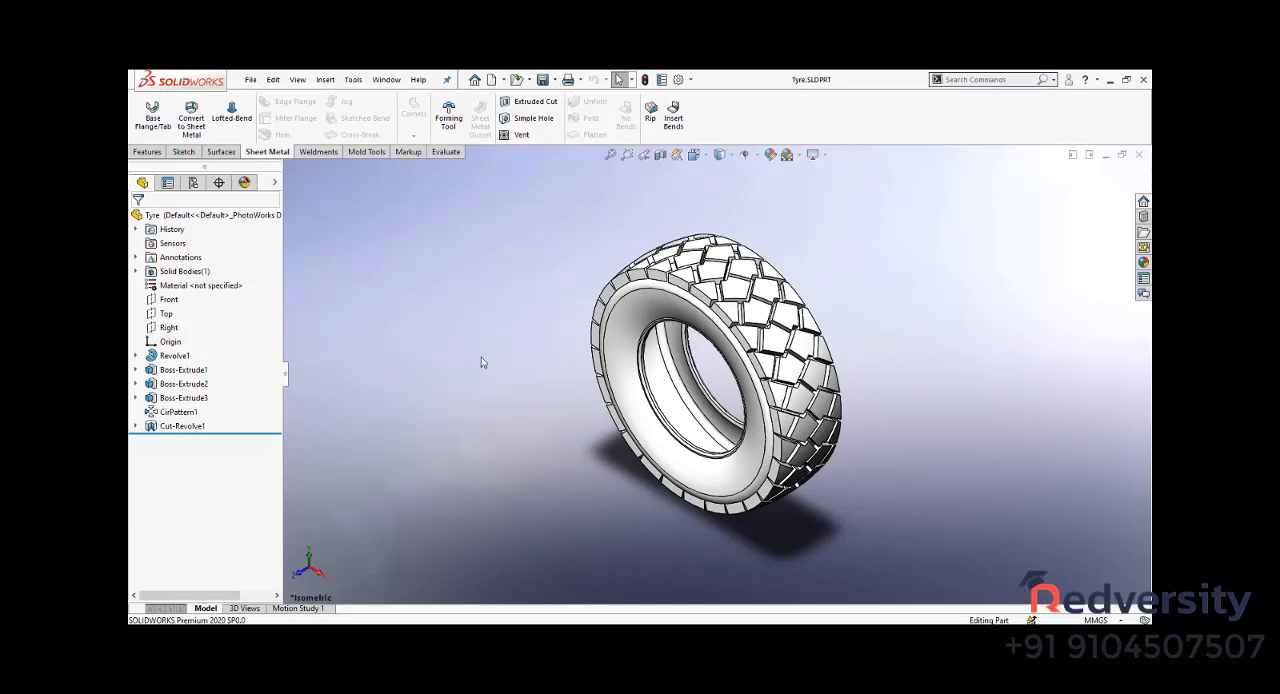
# - Roll the tyre's feature history back above Cut-Revolve1 to examine the untrimmed tread, and restore it to the end
pyautogui.moveTo(453, 377); pyautogui.dragTo(218, 167, button='middle')
pyautogui.click(147, 151)
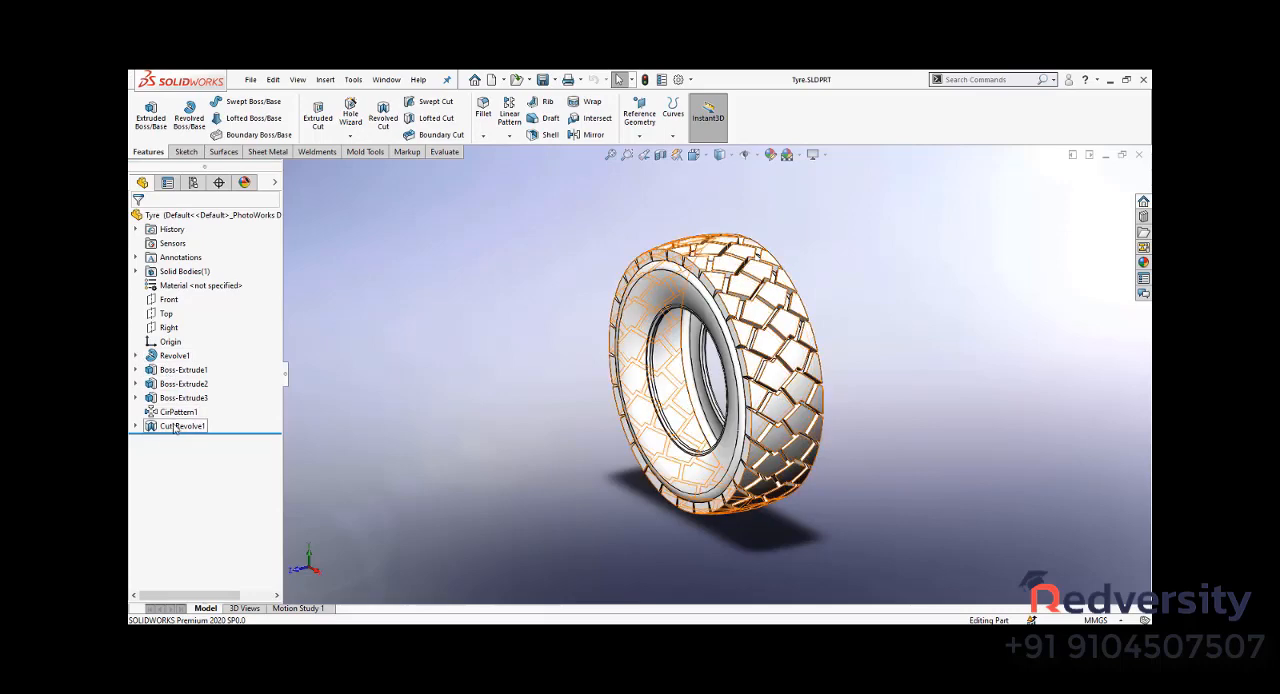
pyautogui.moveTo(236, 434)
pyautogui.mouseDown()
pyautogui.moveTo(226, 362)
pyautogui.moveTo(182, 358)
pyautogui.moveTo(223, 363)
pyautogui.moveTo(222, 404)
pyautogui.moveTo(257, 404)
pyautogui.moveTo(253, 418)
pyautogui.mouseUp()
pyautogui.scroll(-5, 772, 336)
pyautogui.scroll(3, 447, 411)
pyautogui.scroll(-3, 713, 232)
pyautogui.scroll(-5, 415, 375)
pyautogui.scroll(8, 417, 374)
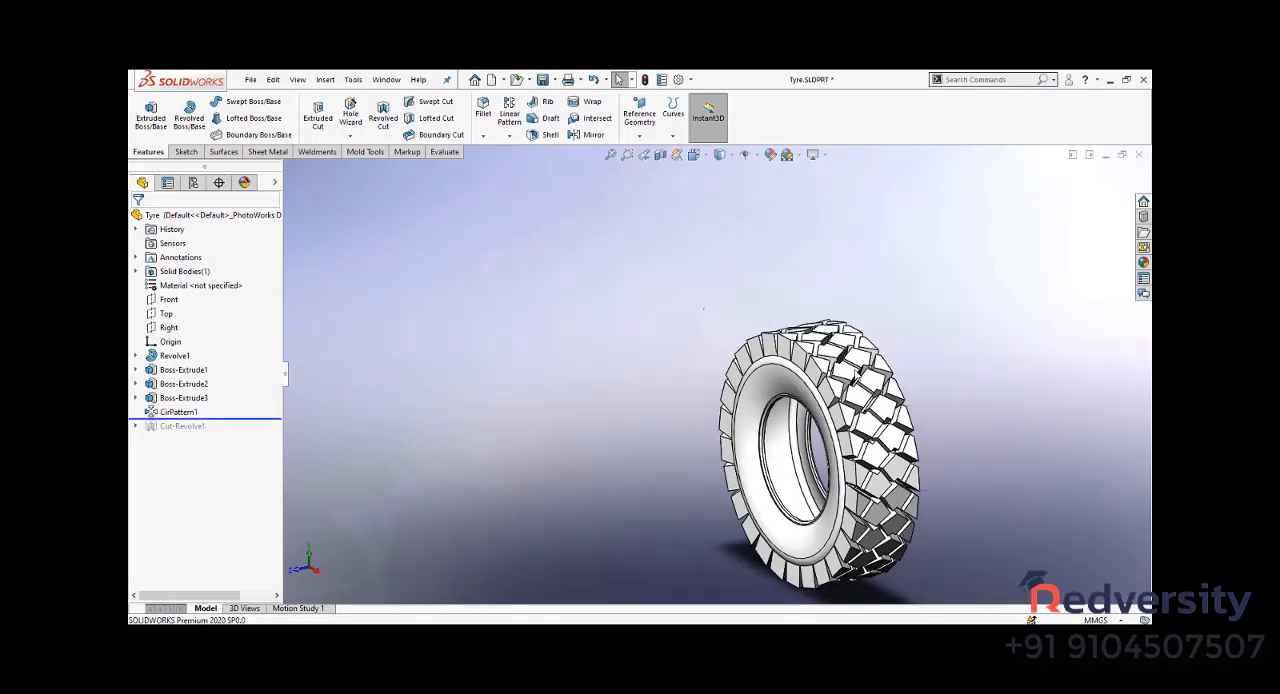
pyautogui.scroll(2, 909, 400)
pyautogui.scroll(-4, 909, 400)
pyautogui.scroll(6, 781, 560)
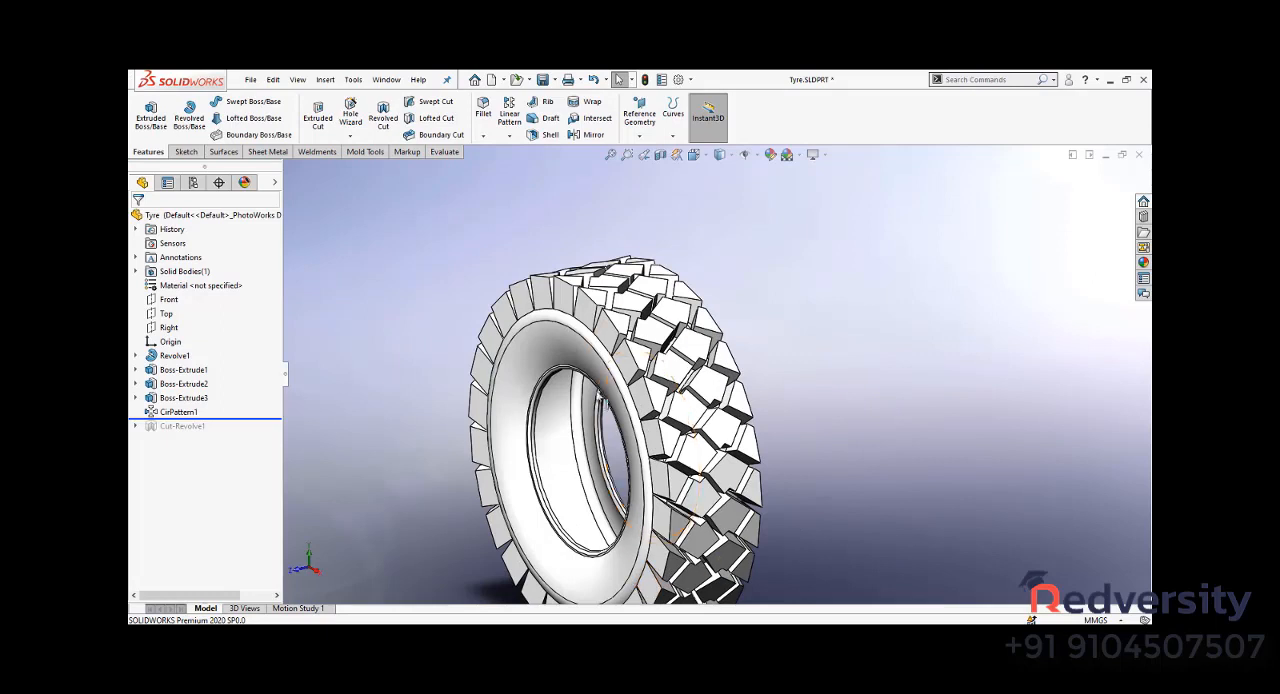
pyautogui.scroll(-4, 594, 417)
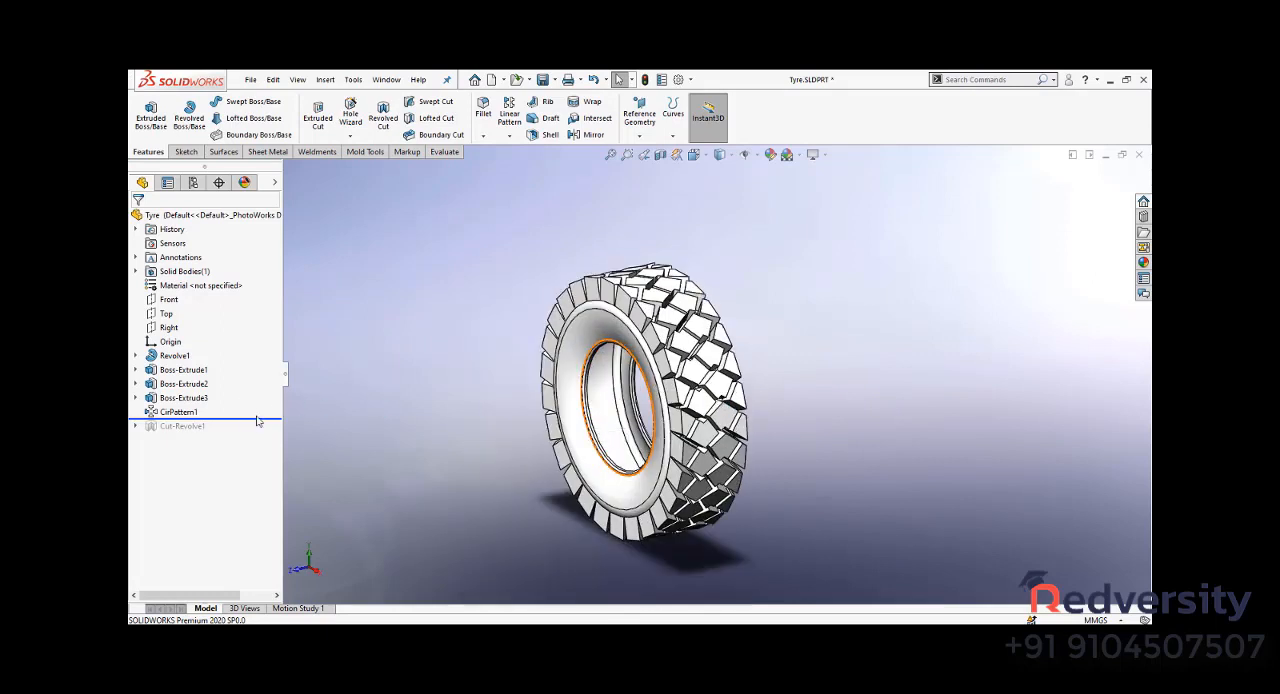
pyautogui.moveTo(257, 420); pyautogui.dragTo(257, 434)
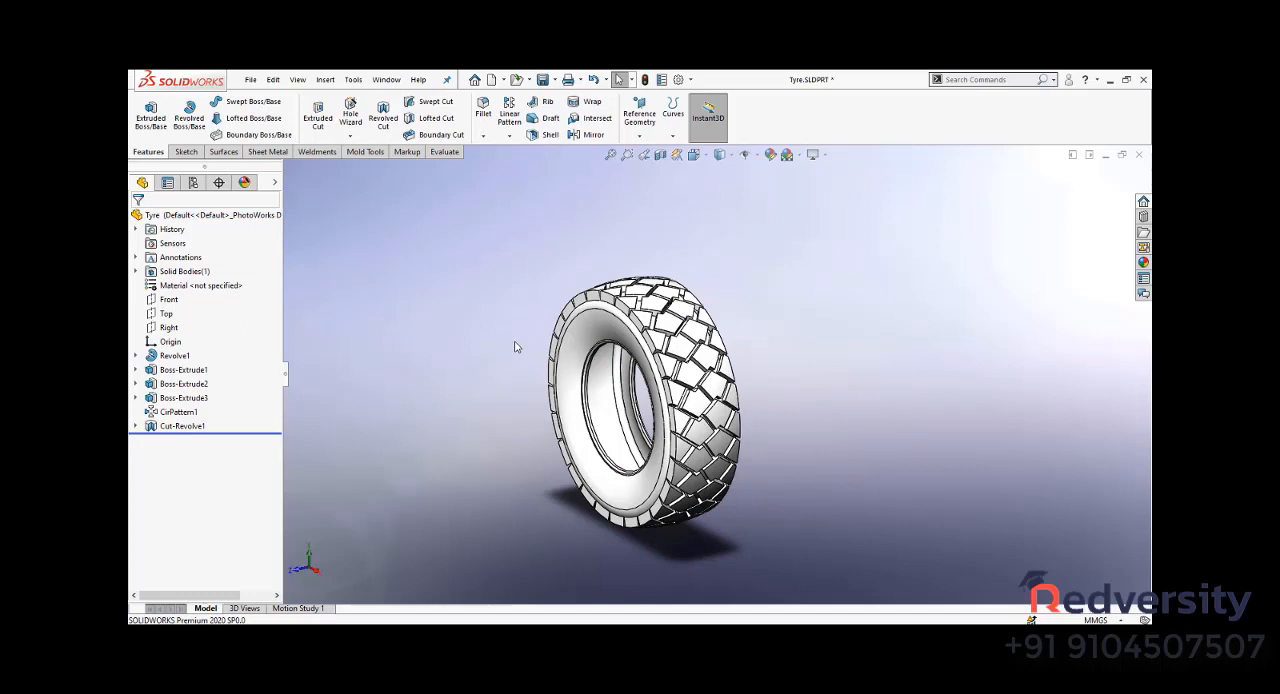
# - Open the recent wheel part Part3.SLDPRT and view it from another angle
pyautogui.press('r')
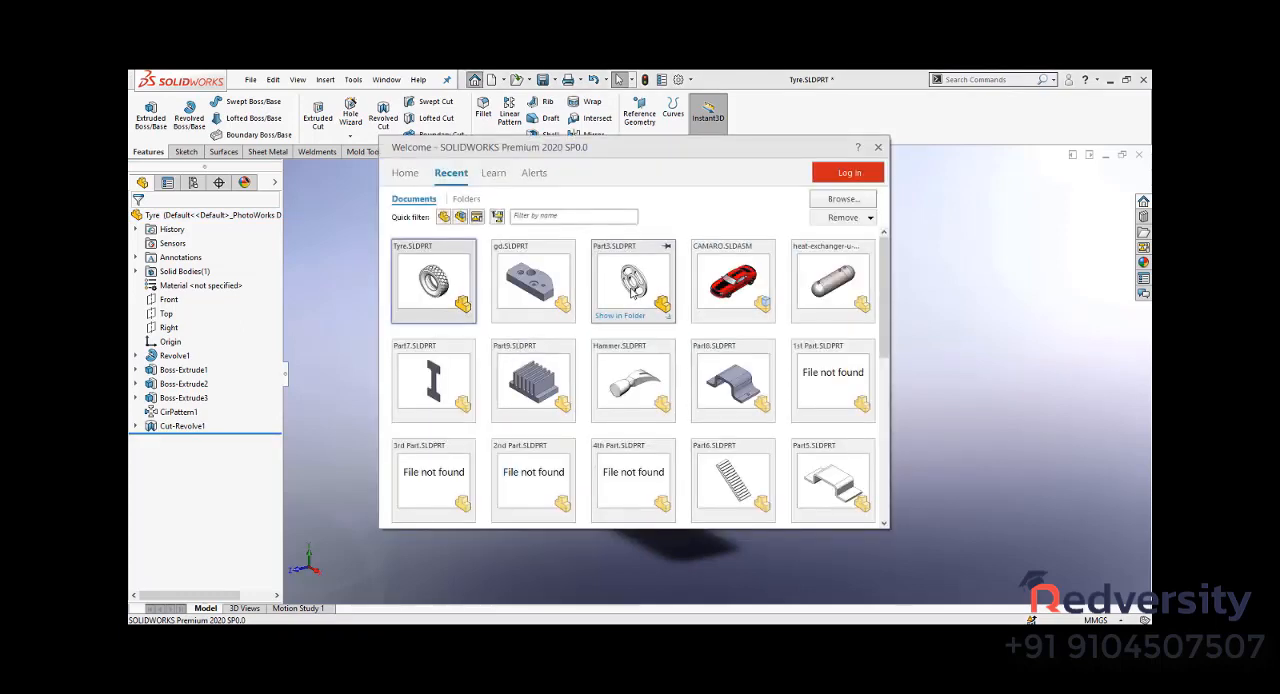
pyautogui.click(632, 285)
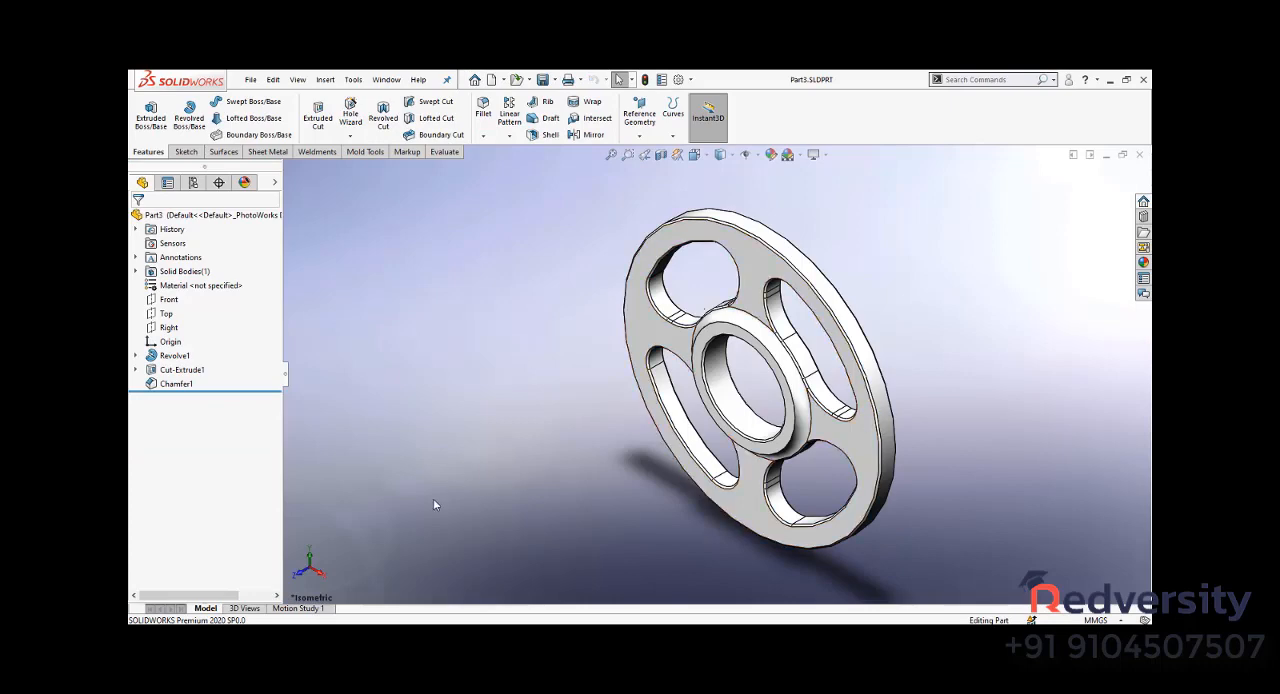
pyautogui.moveTo(523, 428); pyautogui.dragTo(516, 398, button='middle')
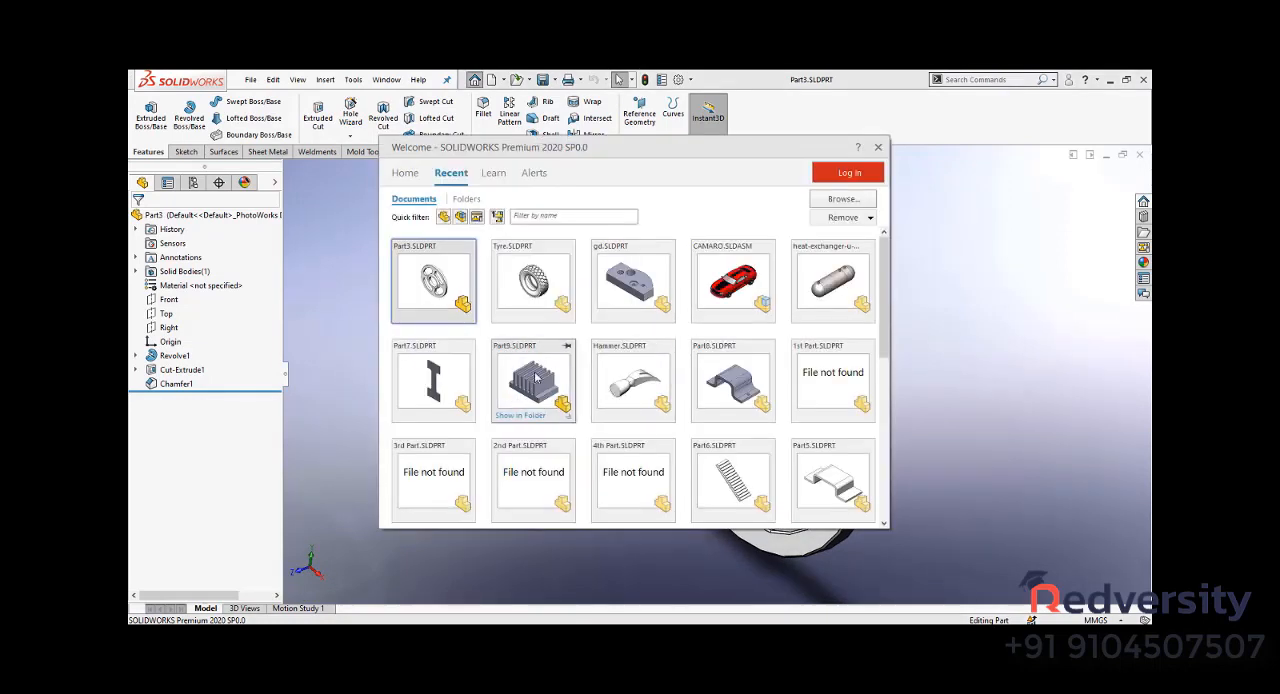
# - Open the recent heat sink part Part9.SLDPRT and inspect its finned shape
pyautogui.click(528, 404)
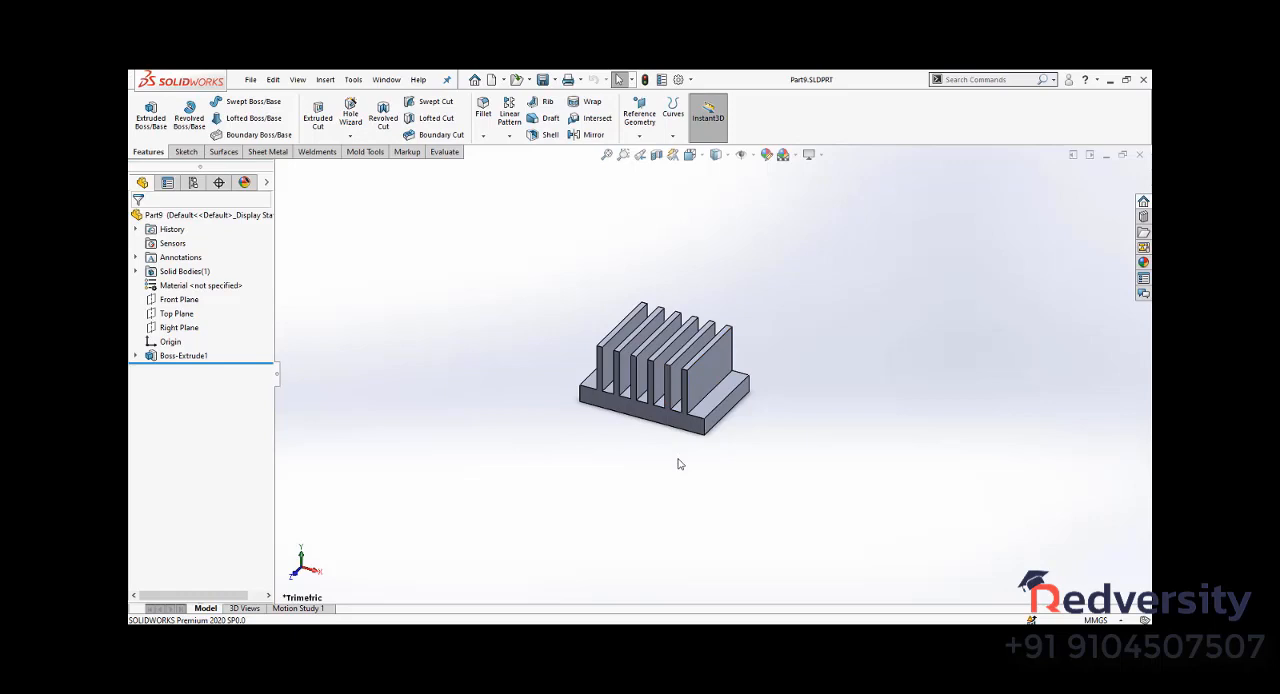
pyautogui.scroll(-2, 601, 387)
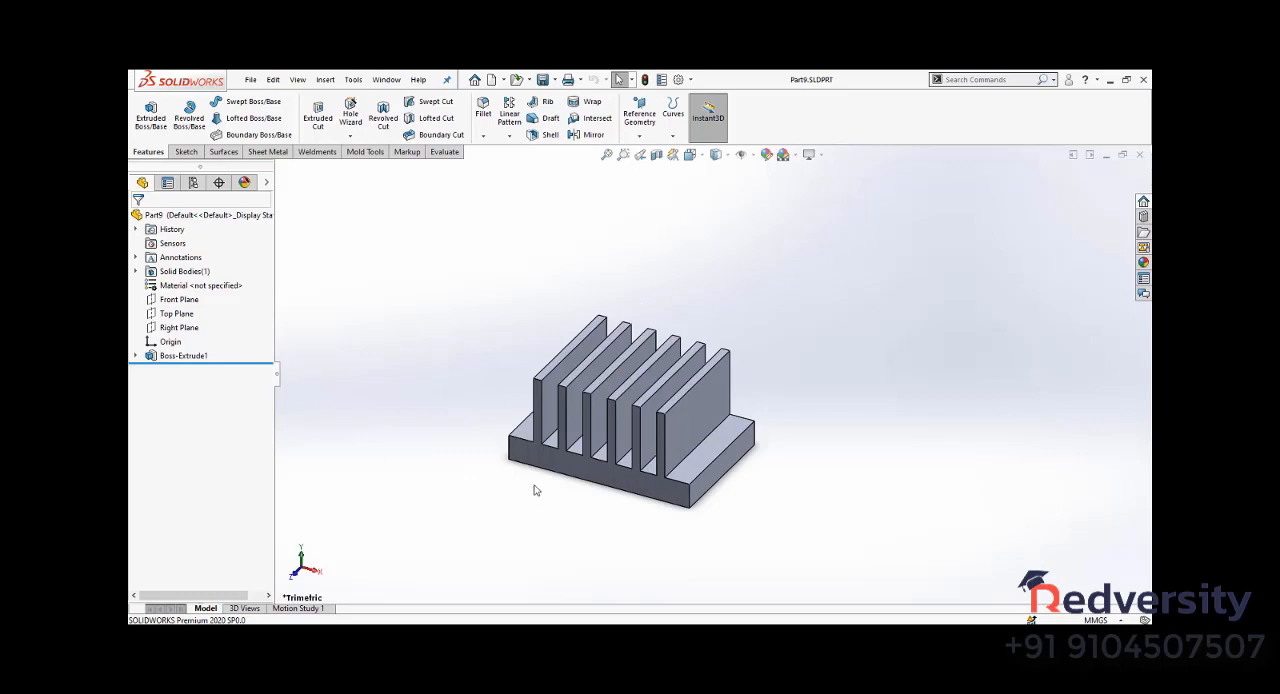
pyautogui.scroll(-3, 590, 350)
pyautogui.scroll(4, 560, 520)
pyautogui.scroll(-4, 778, 330)
pyautogui.scroll(3, 716, 420)
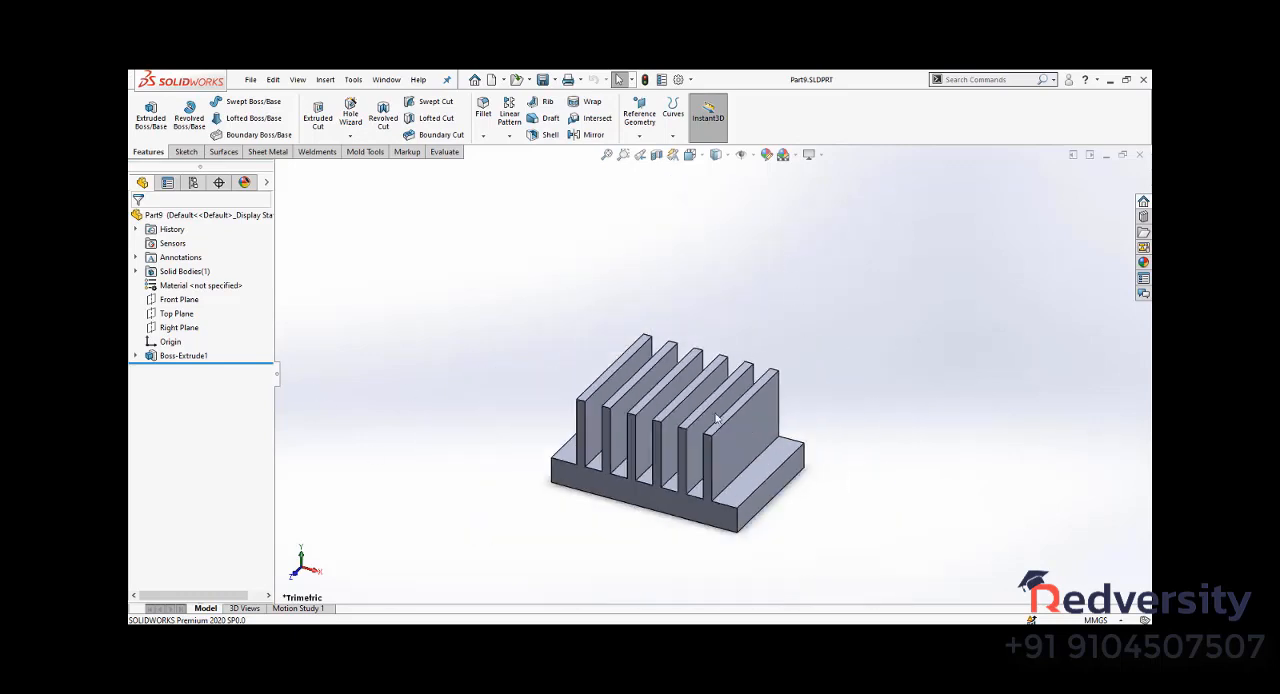
pyautogui.scroll(-3, 690, 450)
# - Open the recent part Hammer.SLDPRT and inspect its Boundary2 feature from the side
pyautogui.press('r')
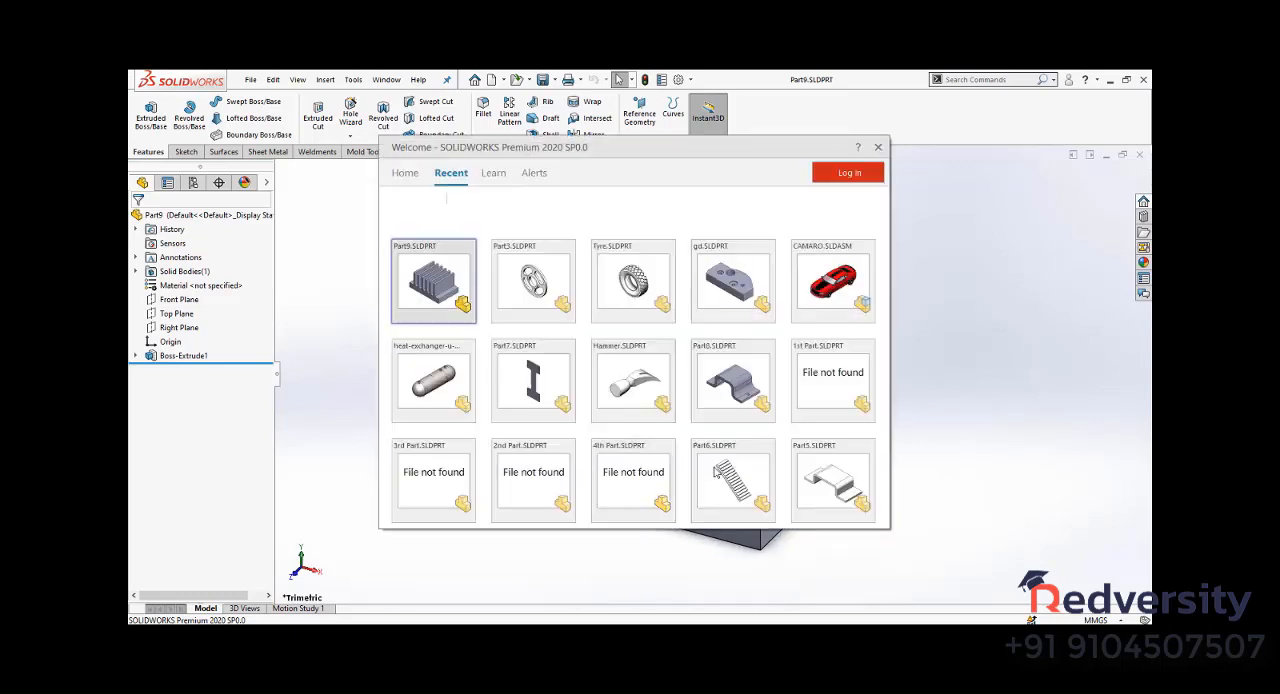
pyautogui.click(640, 381)
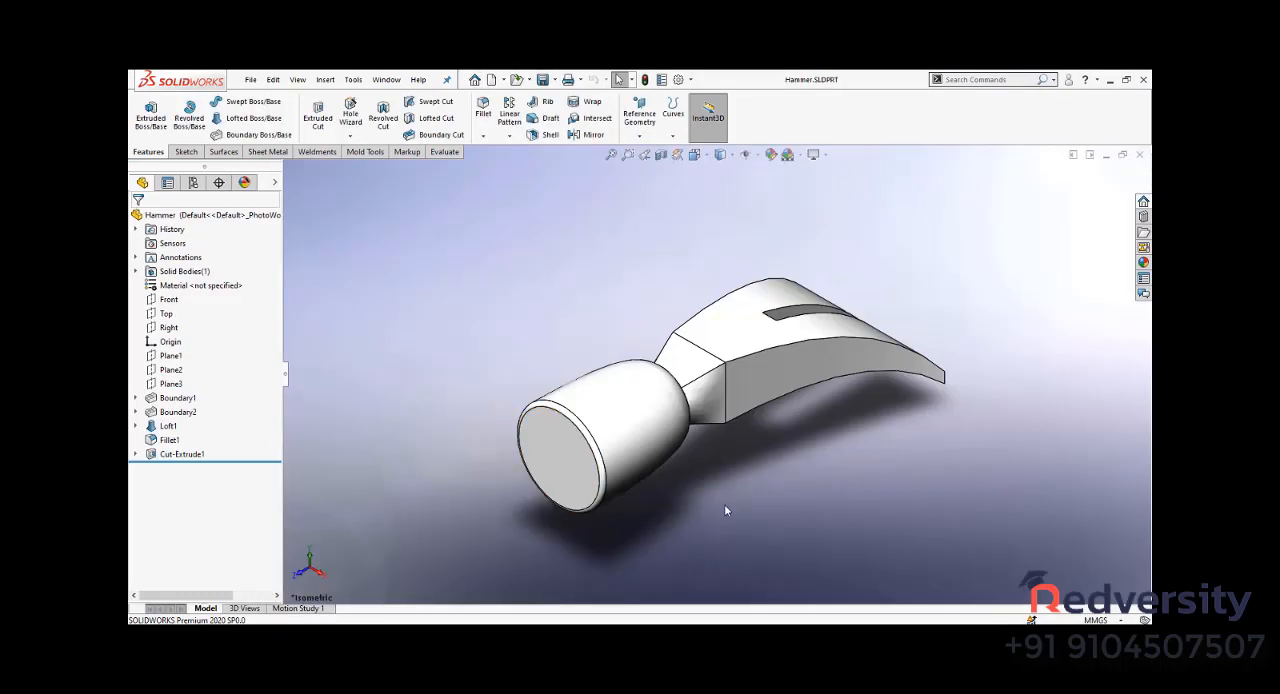
pyautogui.moveTo(726, 510)
pyautogui.mouseDown(button='middle')
pyautogui.moveTo(600, 450)
pyautogui.moveTo(668, 465)
pyautogui.moveTo(624, 480)
pyautogui.moveTo(600, 470)
pyautogui.mouseUp(button='middle')
pyautogui.click(177, 411)
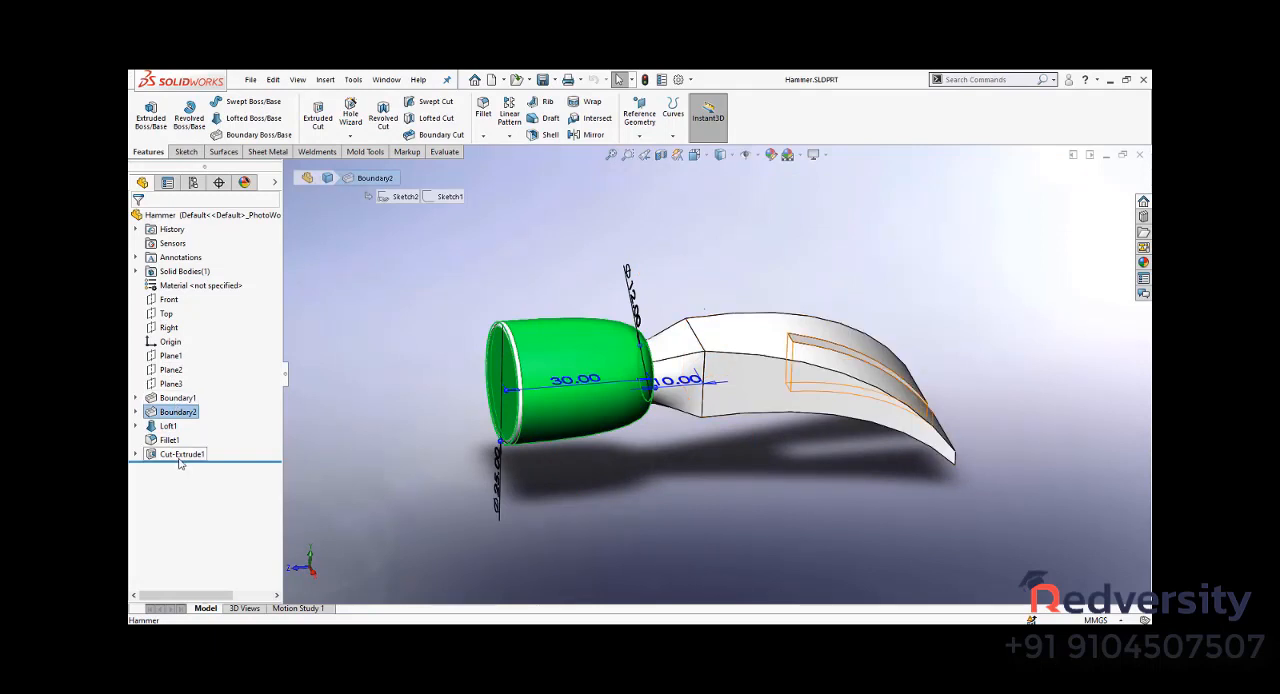
pyautogui.click(350, 325)
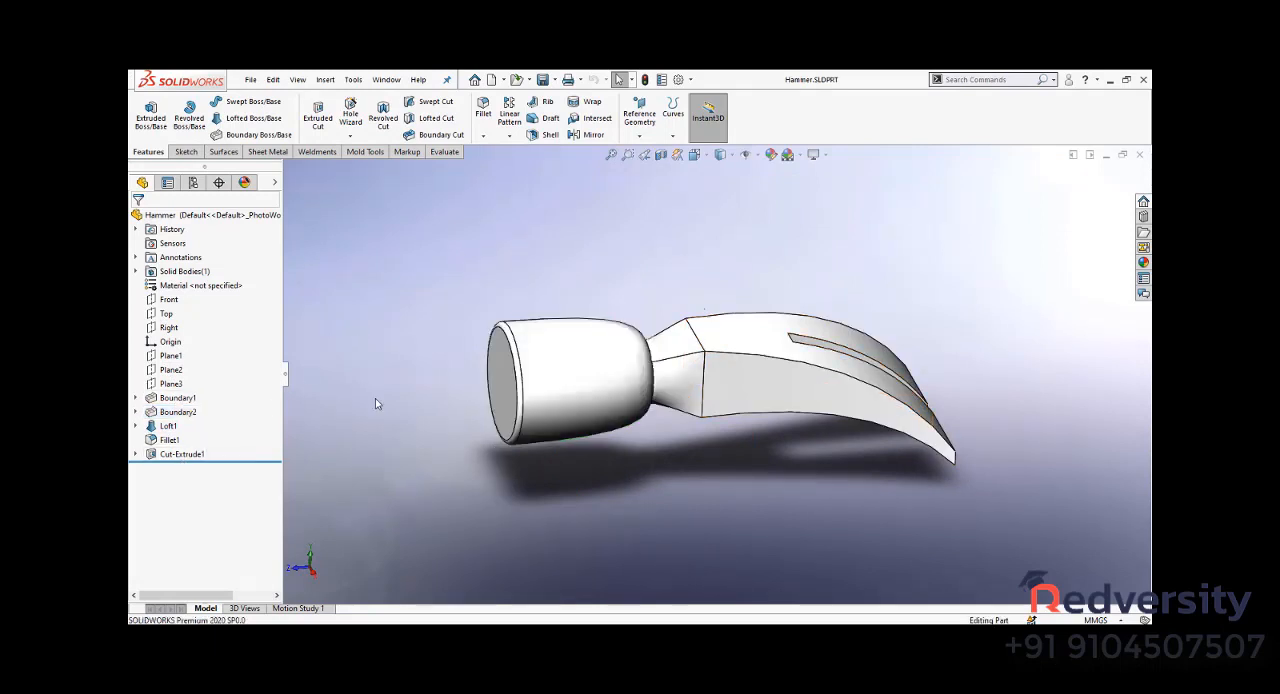
# - Return the hammer to an isometric view, open the recent assembly CAMARO.SLDASM and collapse its camaro body component
pyautogui.hotkey('ctrl', '7')
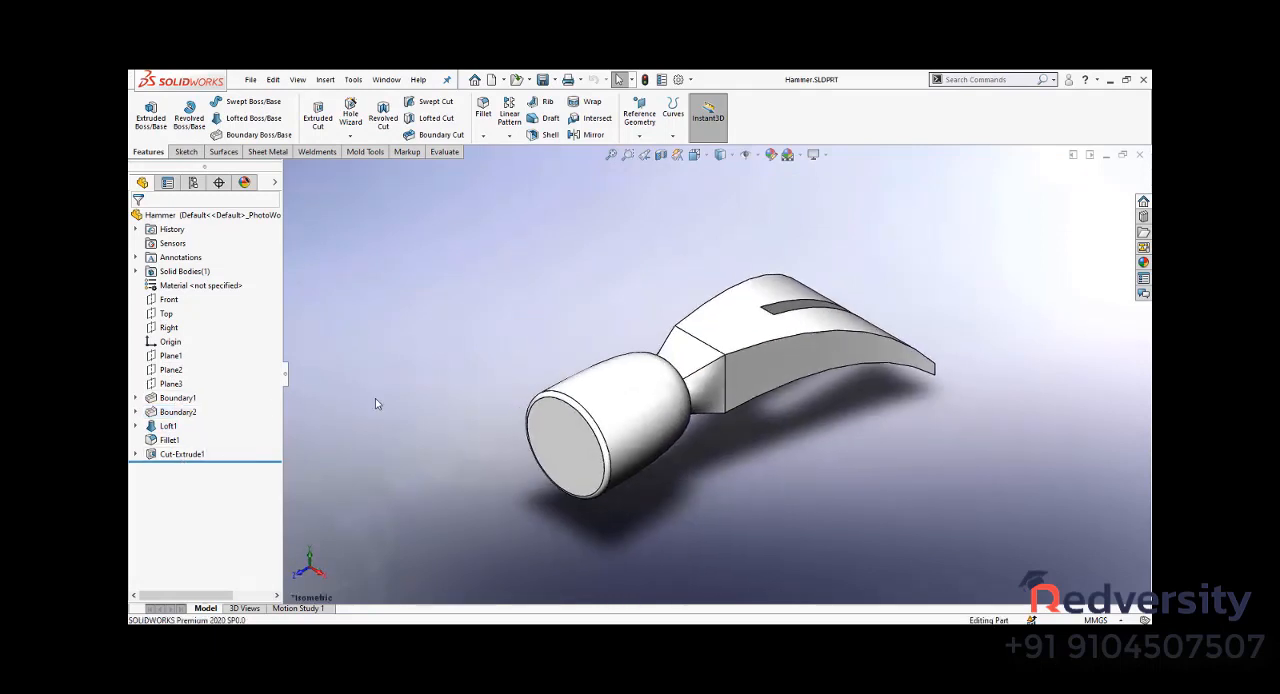
pyautogui.press('r')
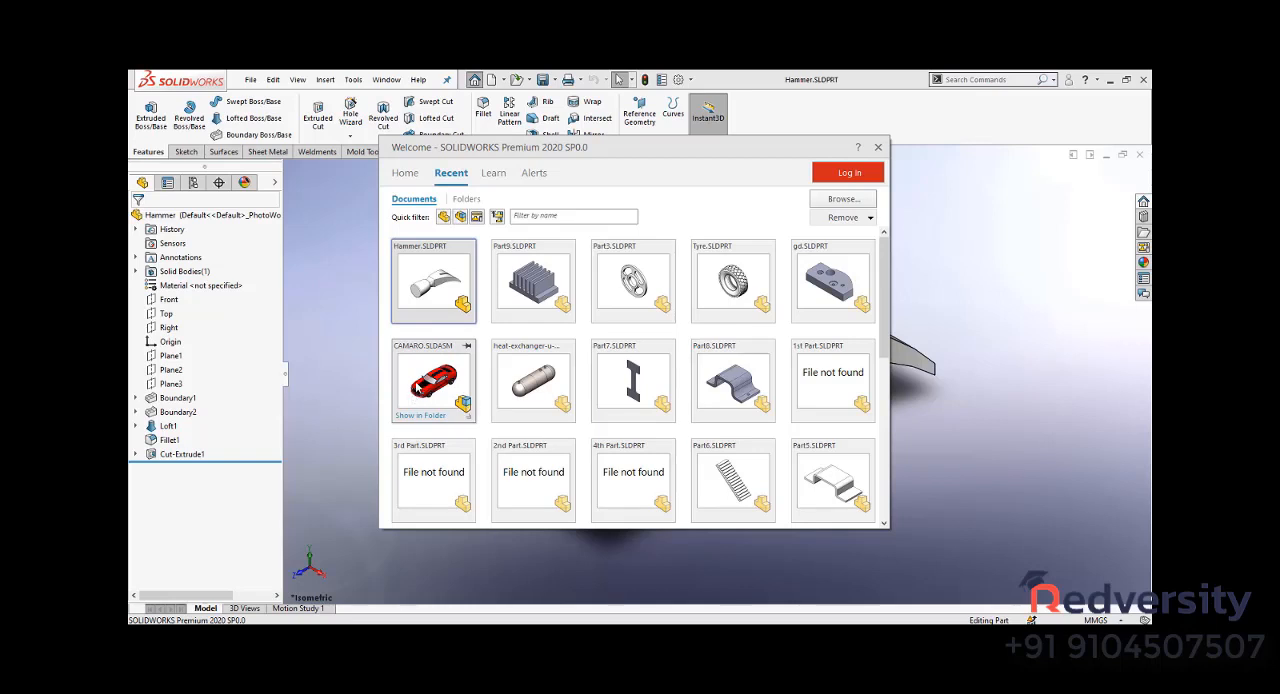
pyautogui.click(418, 385)
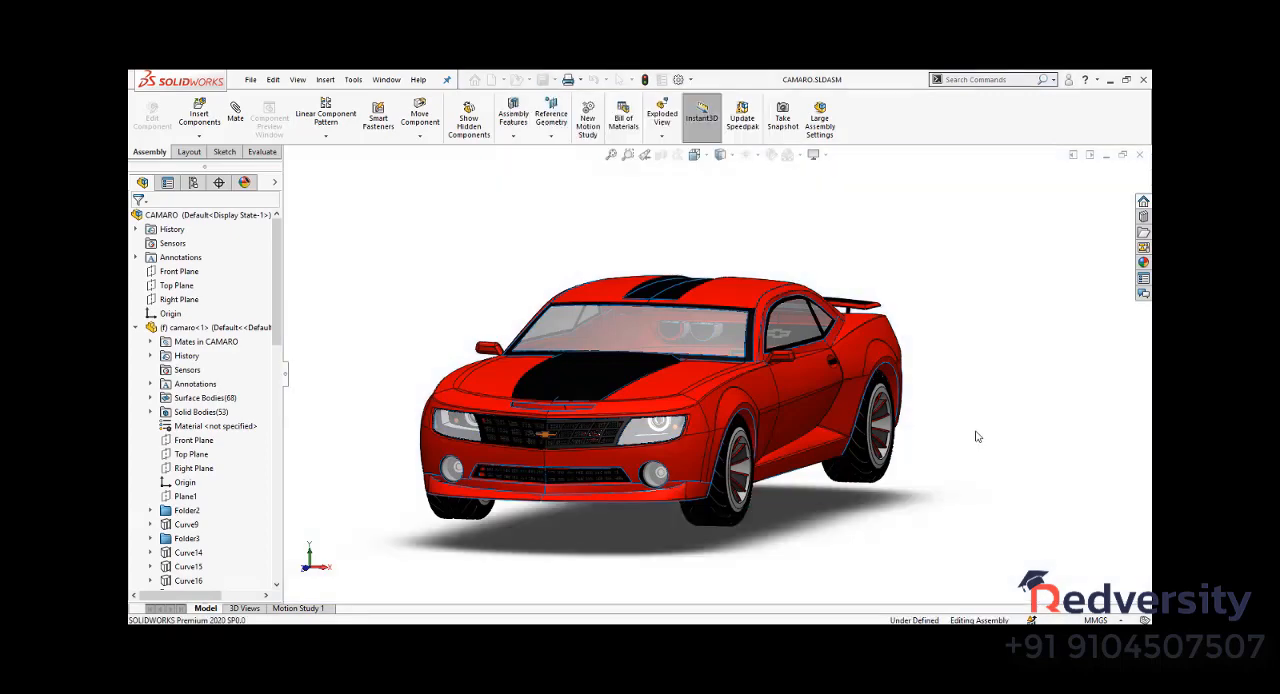
pyautogui.click(136, 328)
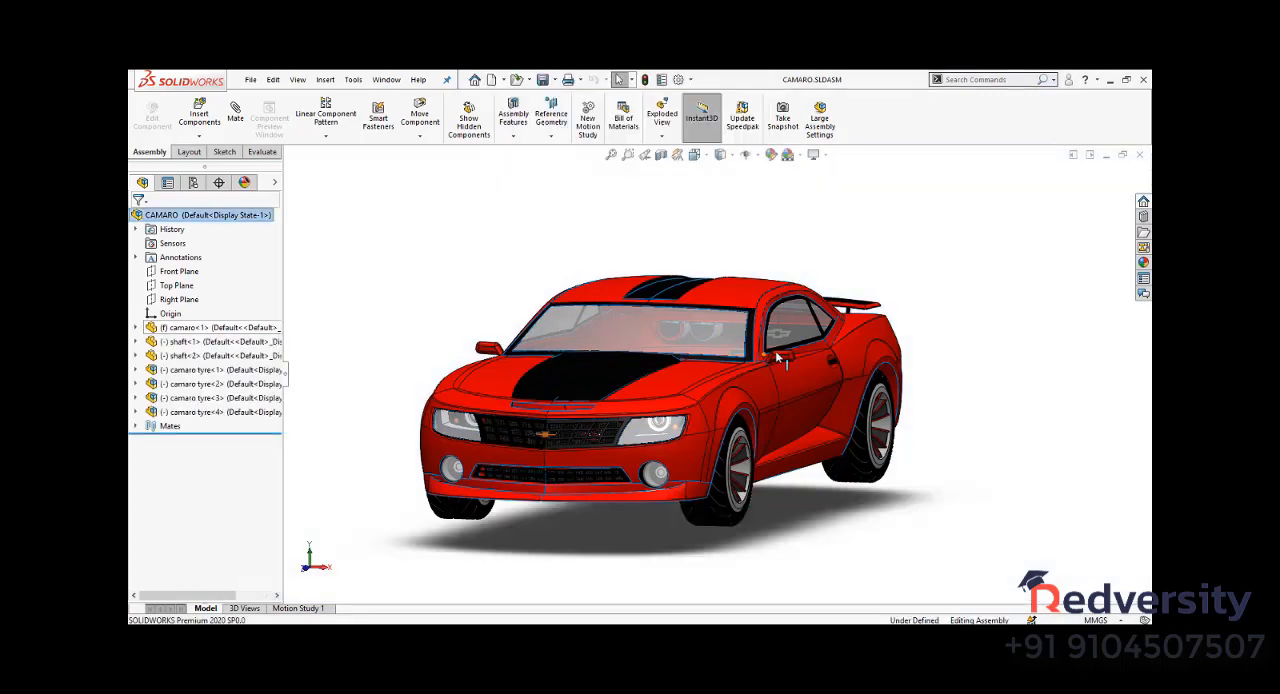
# - Highlight the Camaro's body, its shafts and tyre components one after another, examining them from the side and underneath
pyautogui.moveTo(480, 370)
pyautogui.mouseDown(button='middle')
pyautogui.moveTo(633, 366)
pyautogui.moveTo(492, 368)
pyautogui.mouseUp(button='middle')
pyautogui.click(195, 328)
pyautogui.click(507, 470)
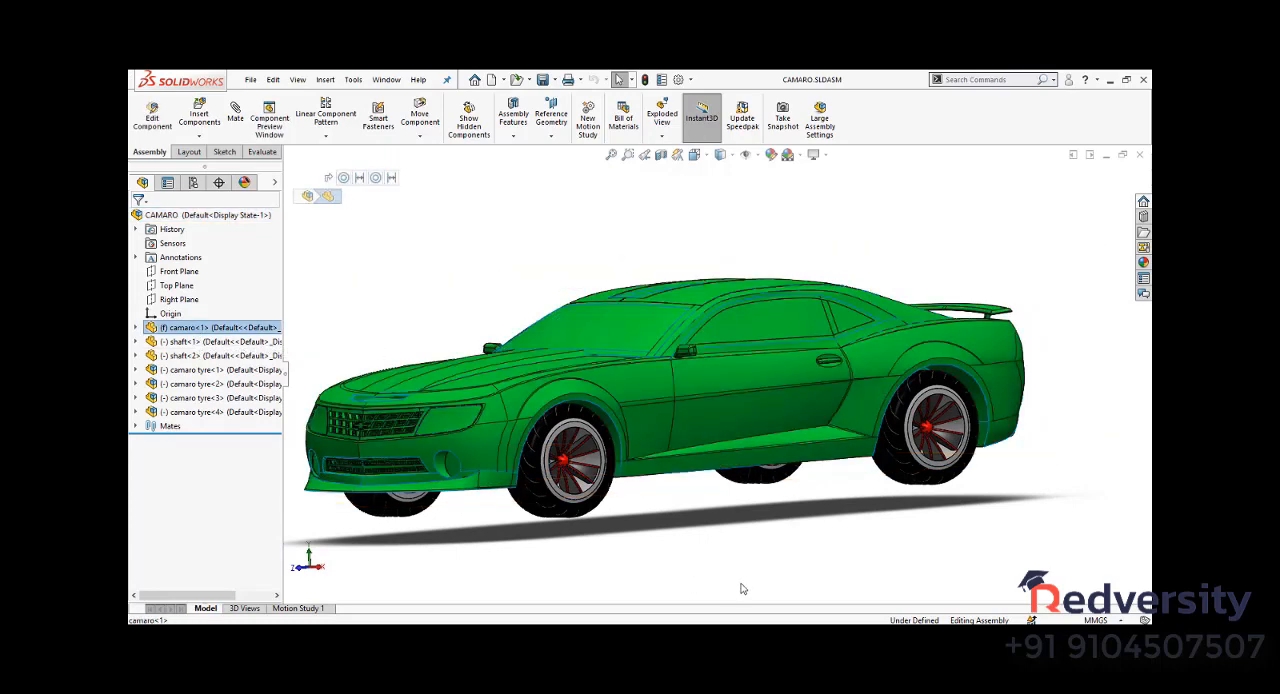
pyautogui.moveTo(693, 544); pyautogui.dragTo(712, 534, button='middle')
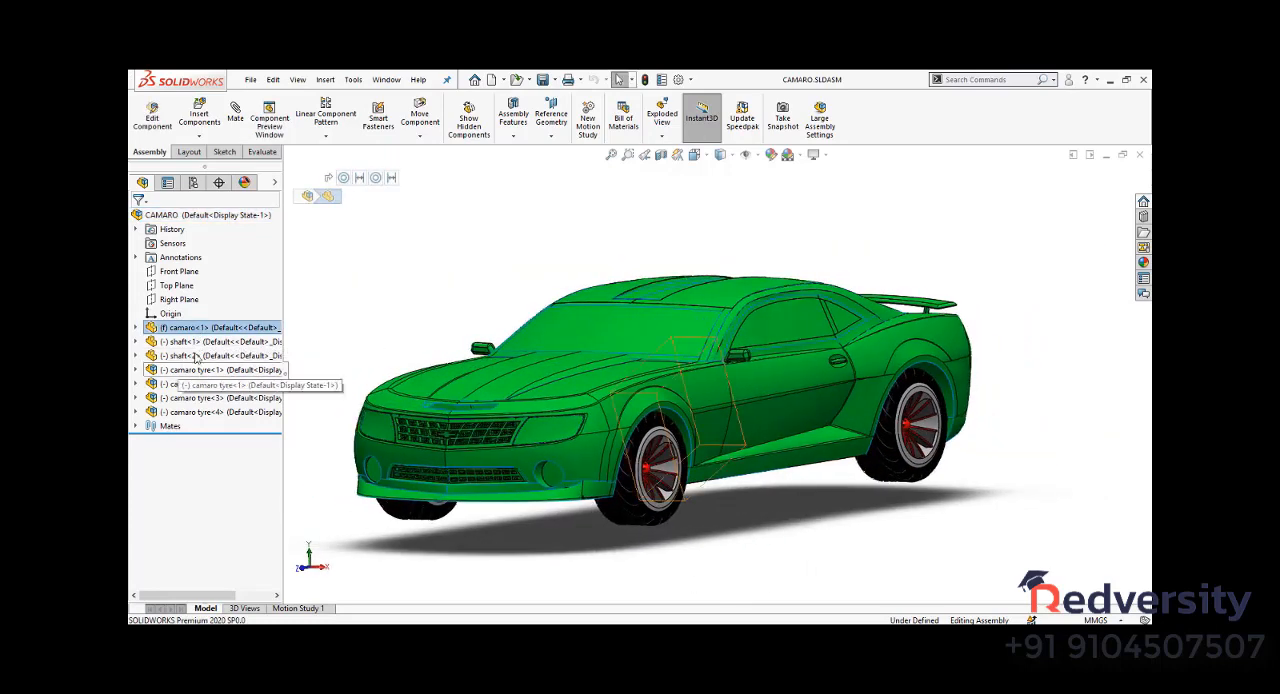
pyautogui.click(190, 341)
pyautogui.moveTo(837, 554); pyautogui.dragTo(323, 367, button='middle')
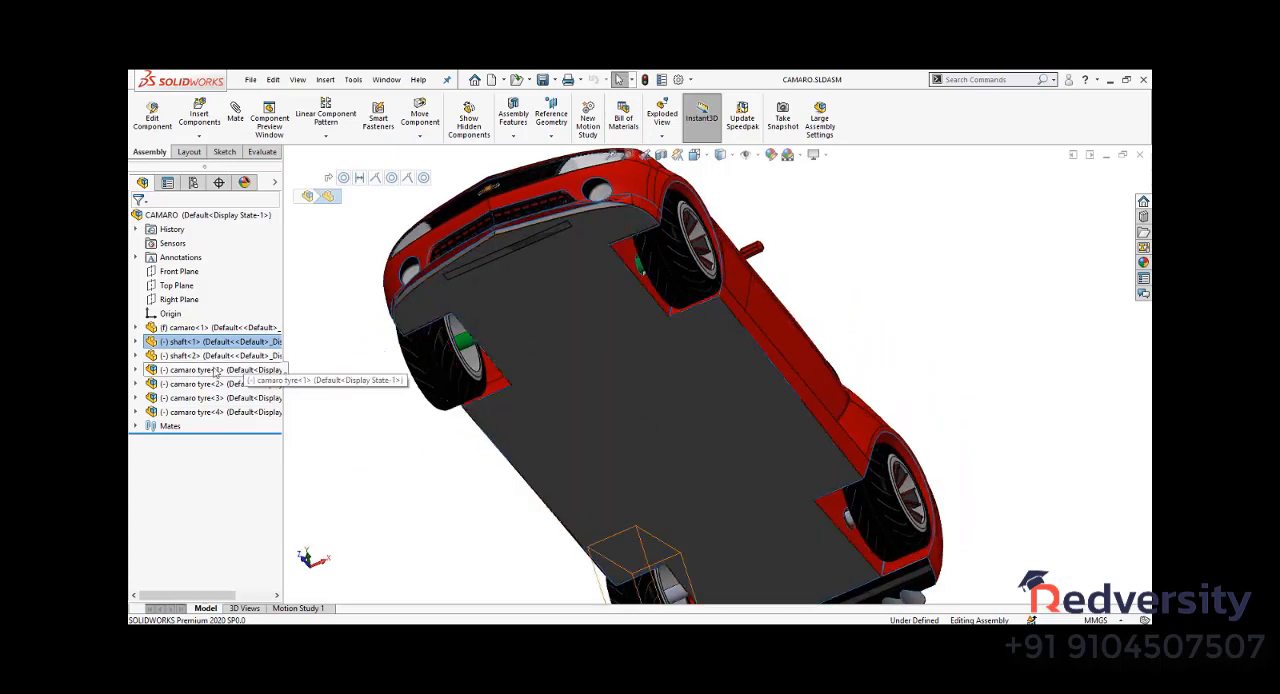
pyautogui.click(770, 565)
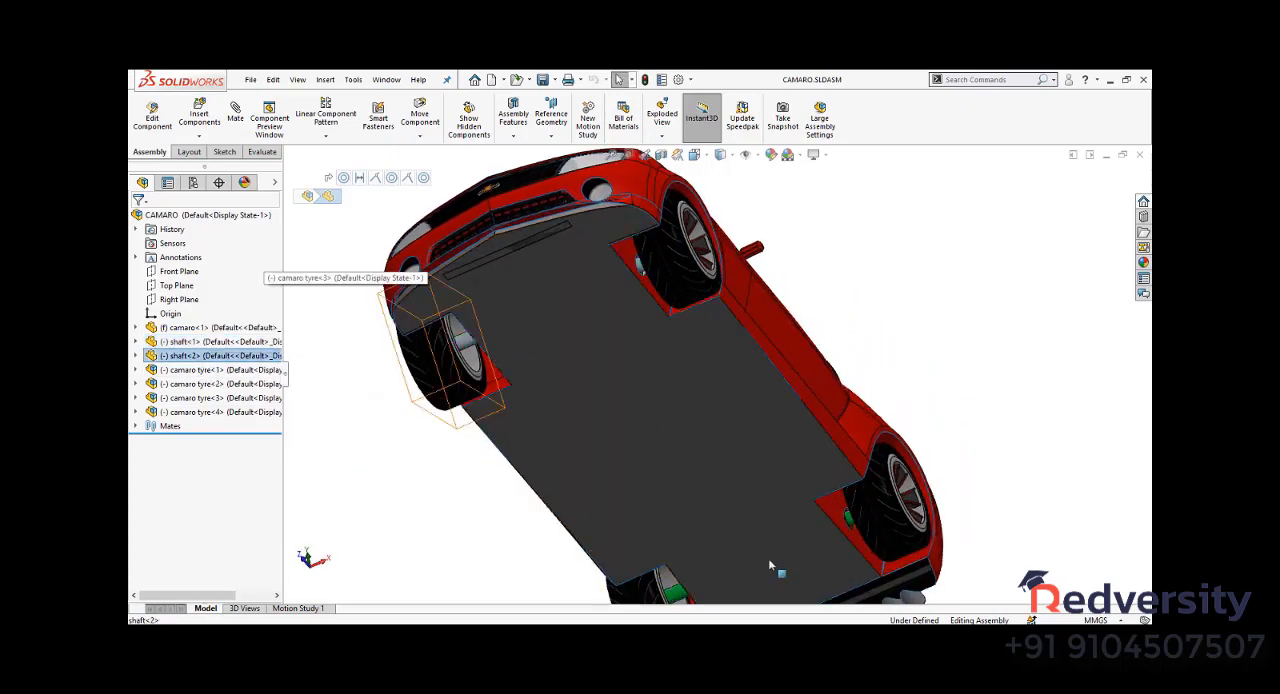
pyautogui.click(225, 369)
pyautogui.click(215, 397)
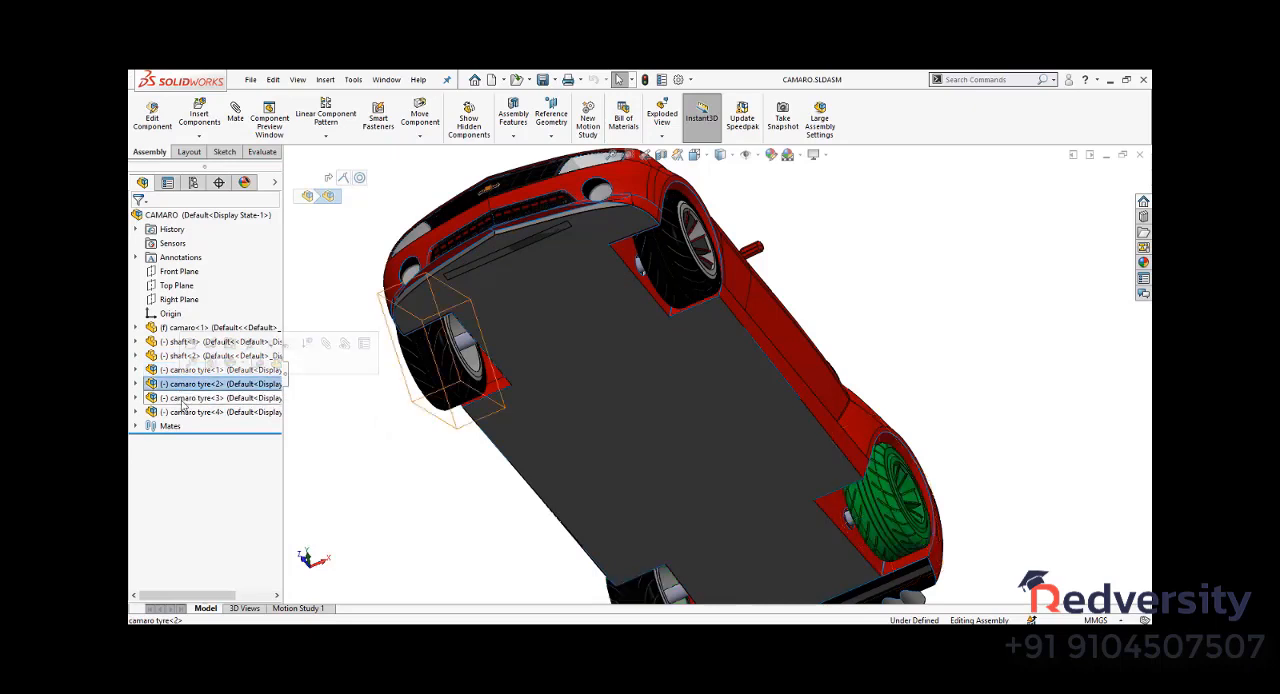
# - Open the camaro tyre subassembly in its own window and inspect its components part 2 and tyre 1
pyautogui.click(190, 411)
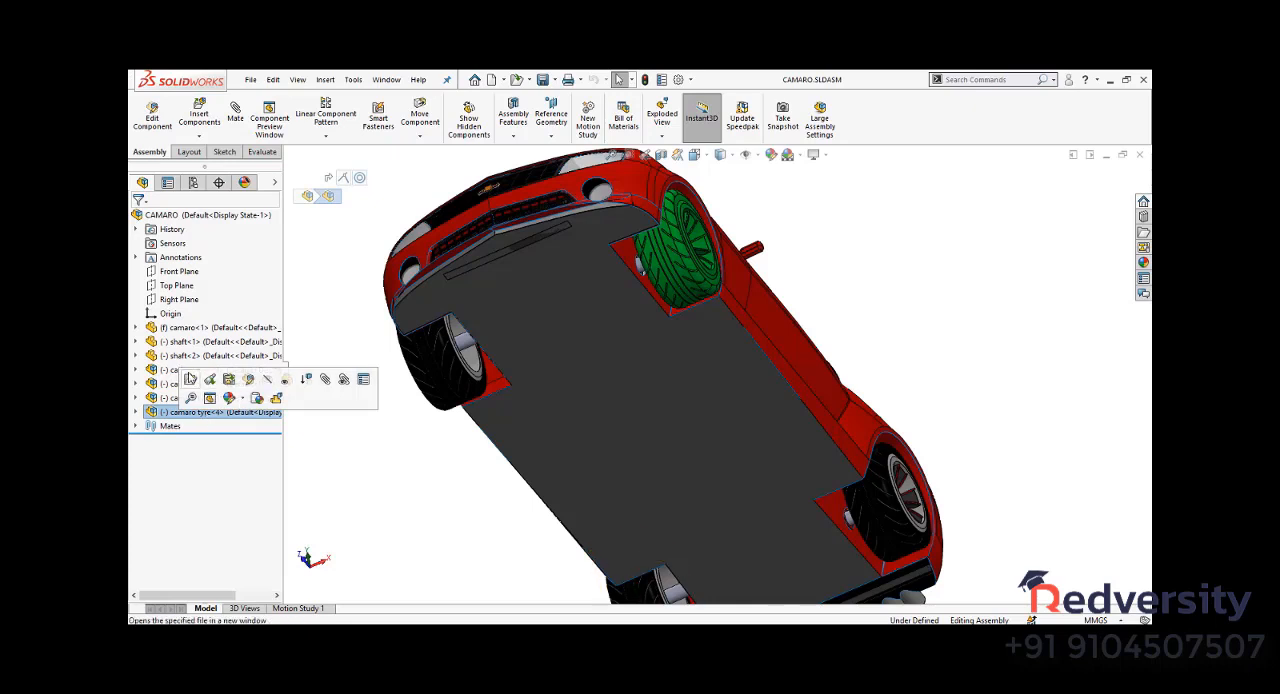
pyautogui.click(191, 380)
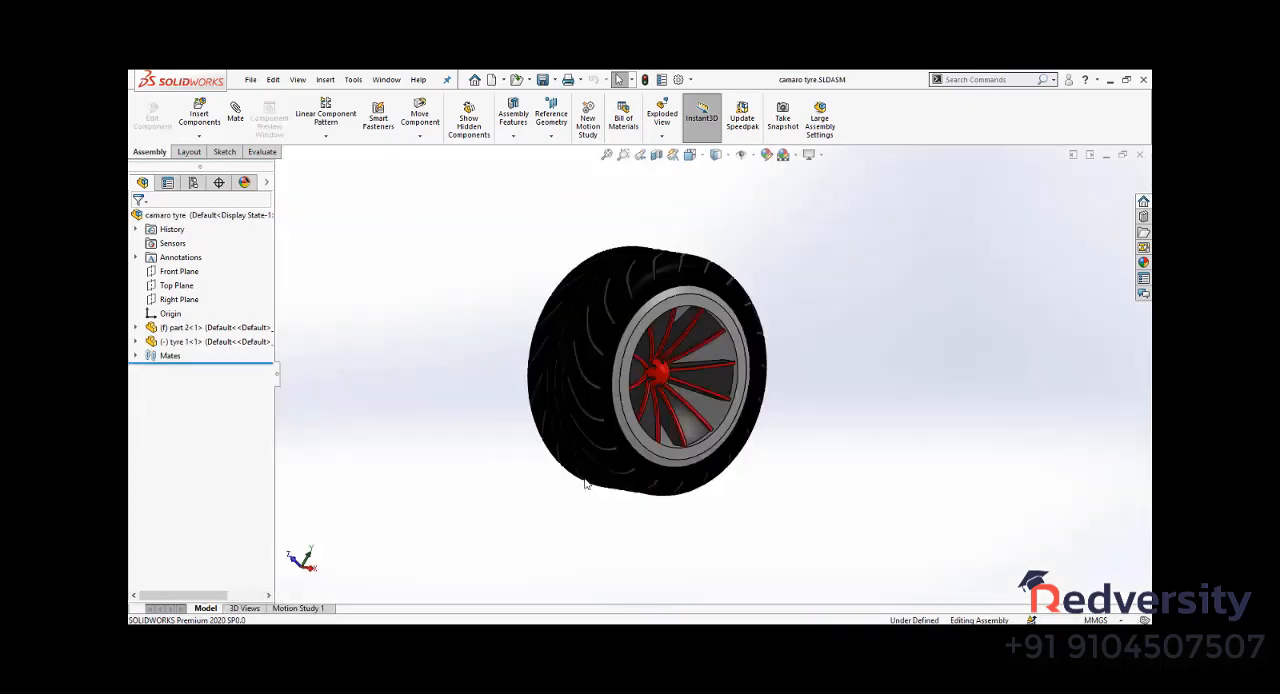
pyautogui.click(212, 328)
pyautogui.click(205, 343)
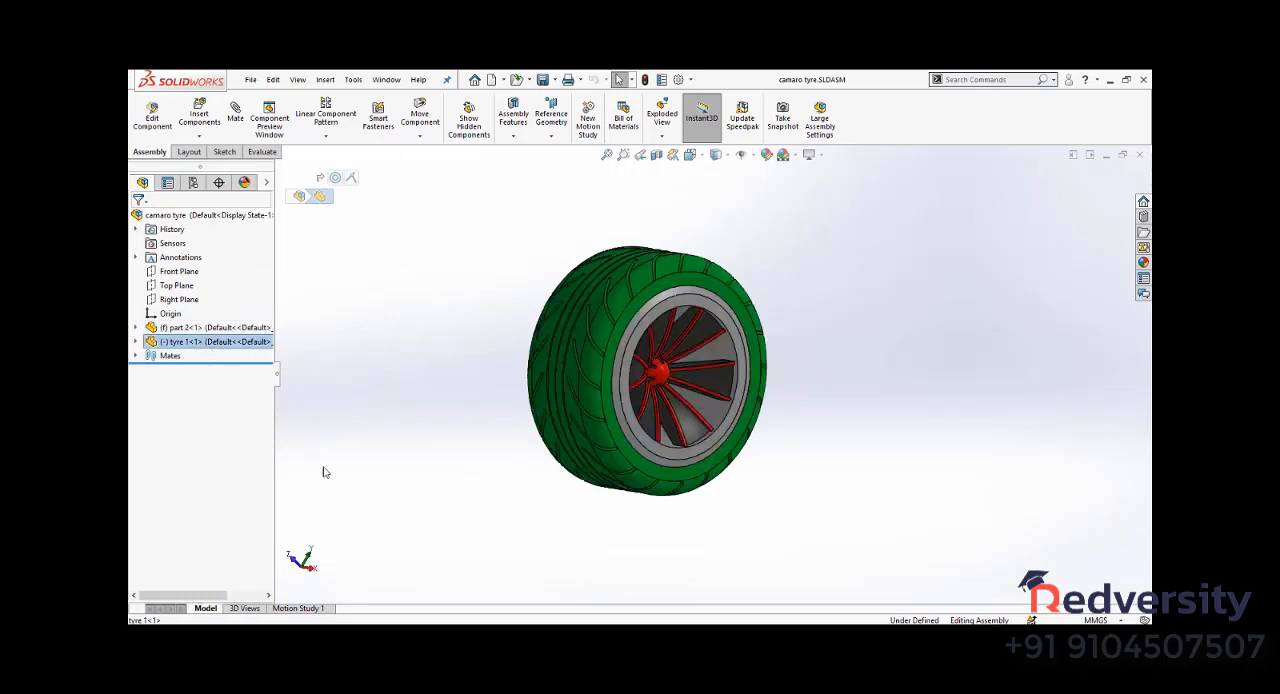
pyautogui.click(520, 297)
pyautogui.moveTo(520, 297); pyautogui.dragTo(474, 398, button='middle')
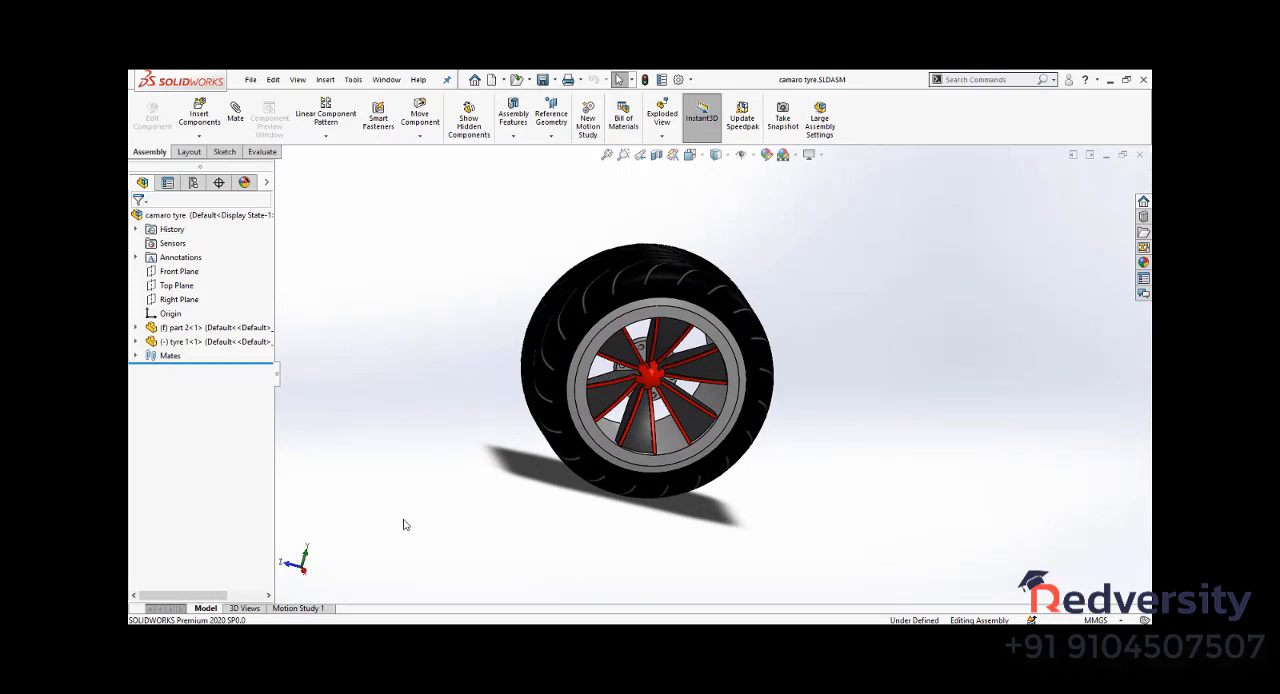
# - Create a new drawing with the standard A1 (ISO) sheet size
pyautogui.hotkey('ctrl', 'n')
pyautogui.click(689, 472)
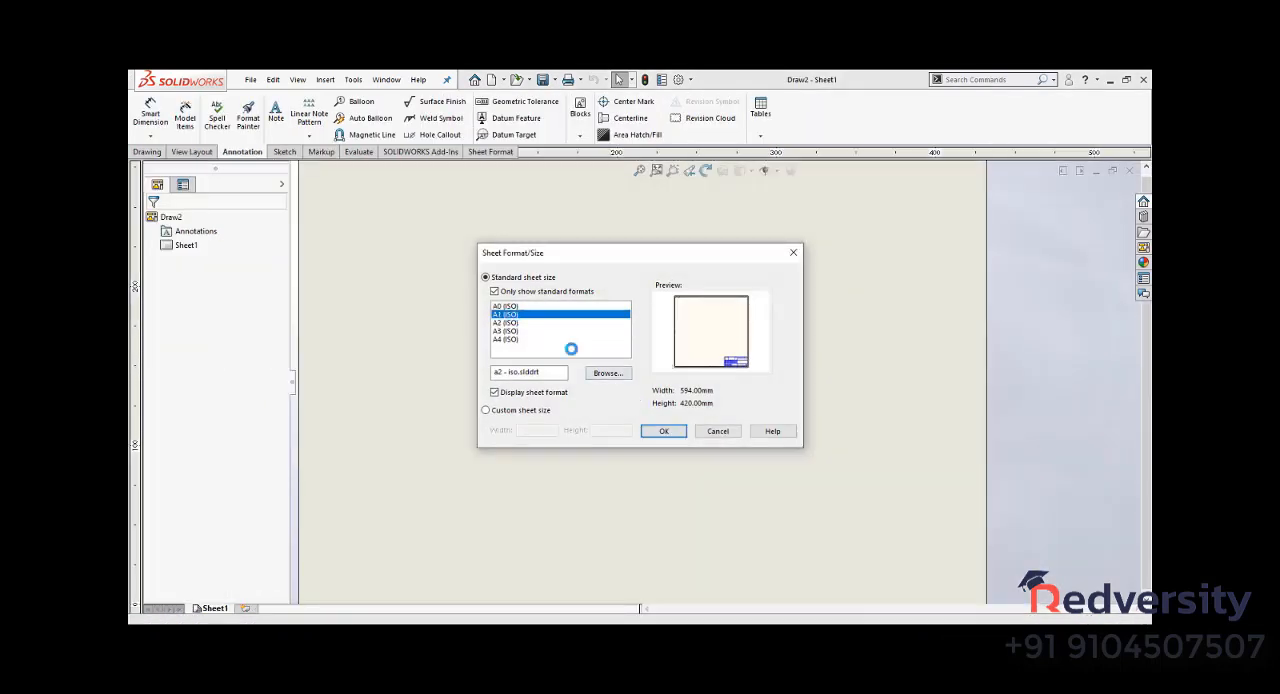
pyautogui.click(665, 431)
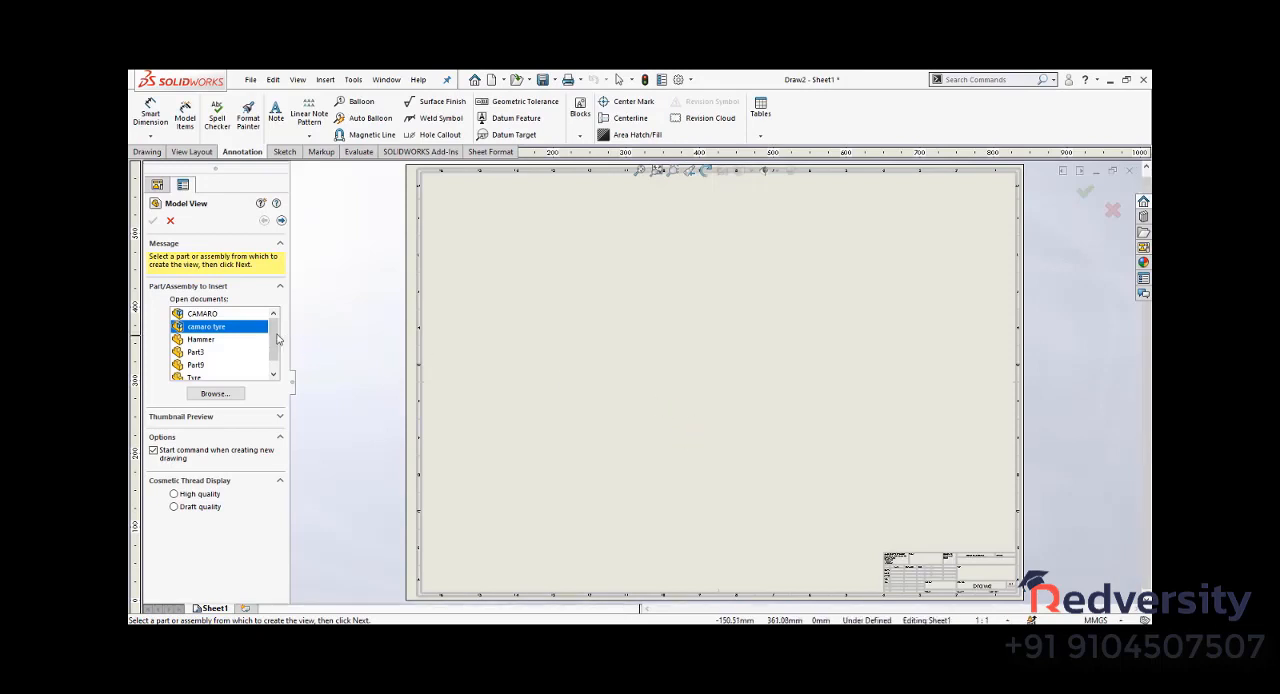
# - Insert a front view of the camaro tyre assembly near the sheet's lower edge and project a side view beside it
pyautogui.scroll(-1, 228, 340)
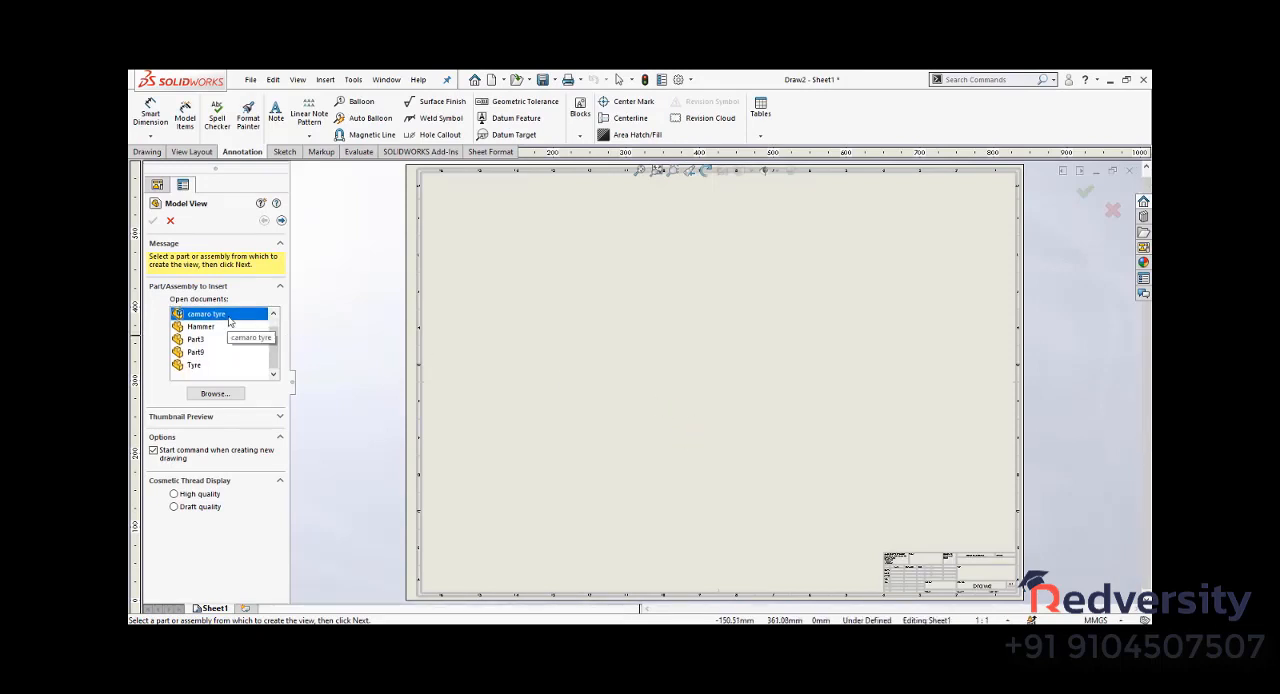
pyautogui.doubleClick(228, 316)
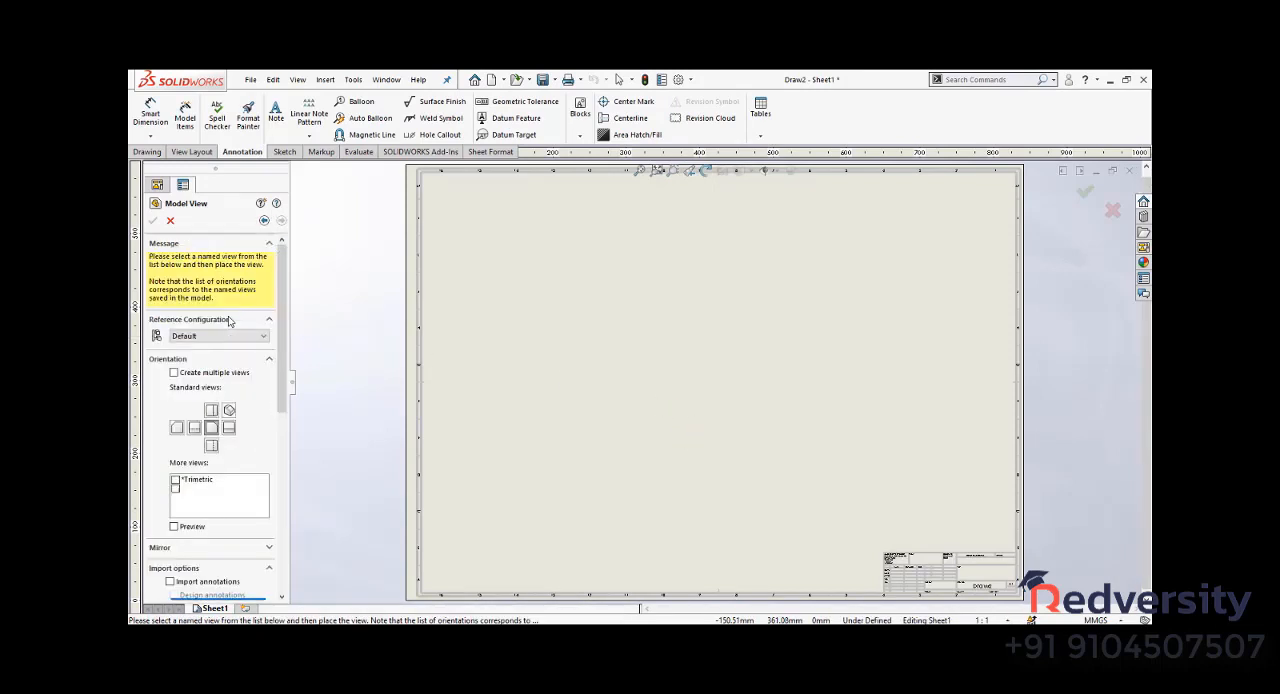
pyautogui.click(535, 497)
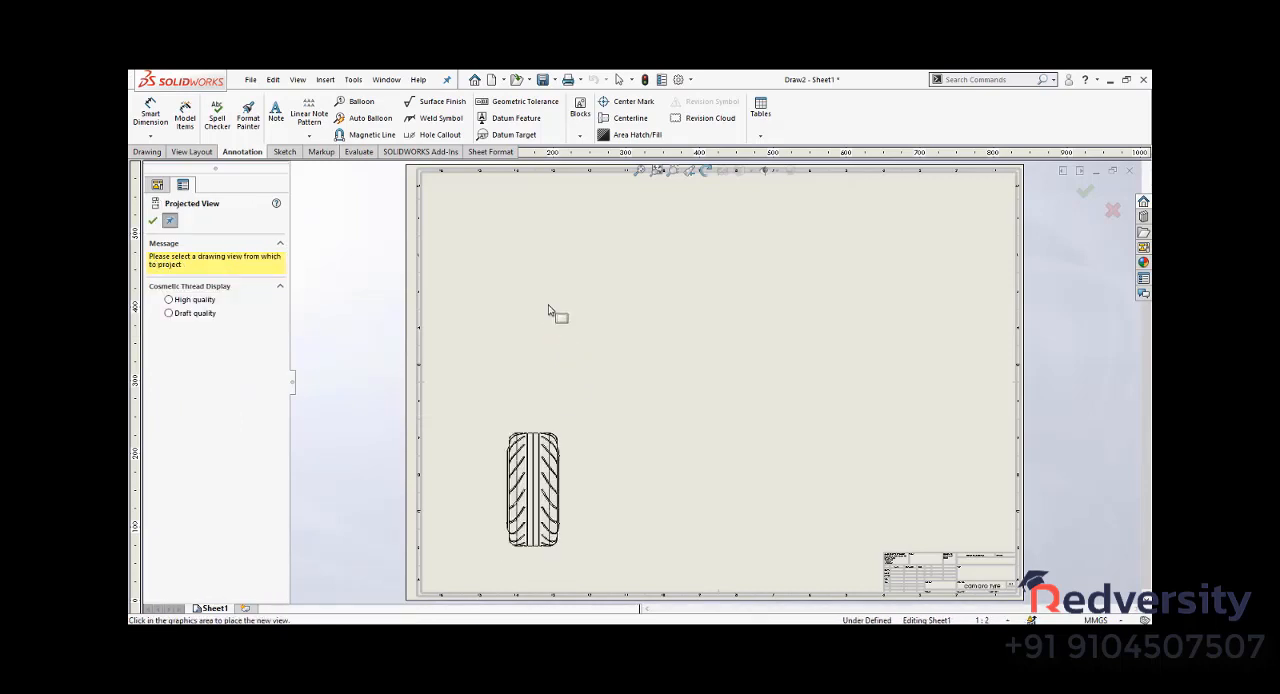
pyautogui.click(714, 489)
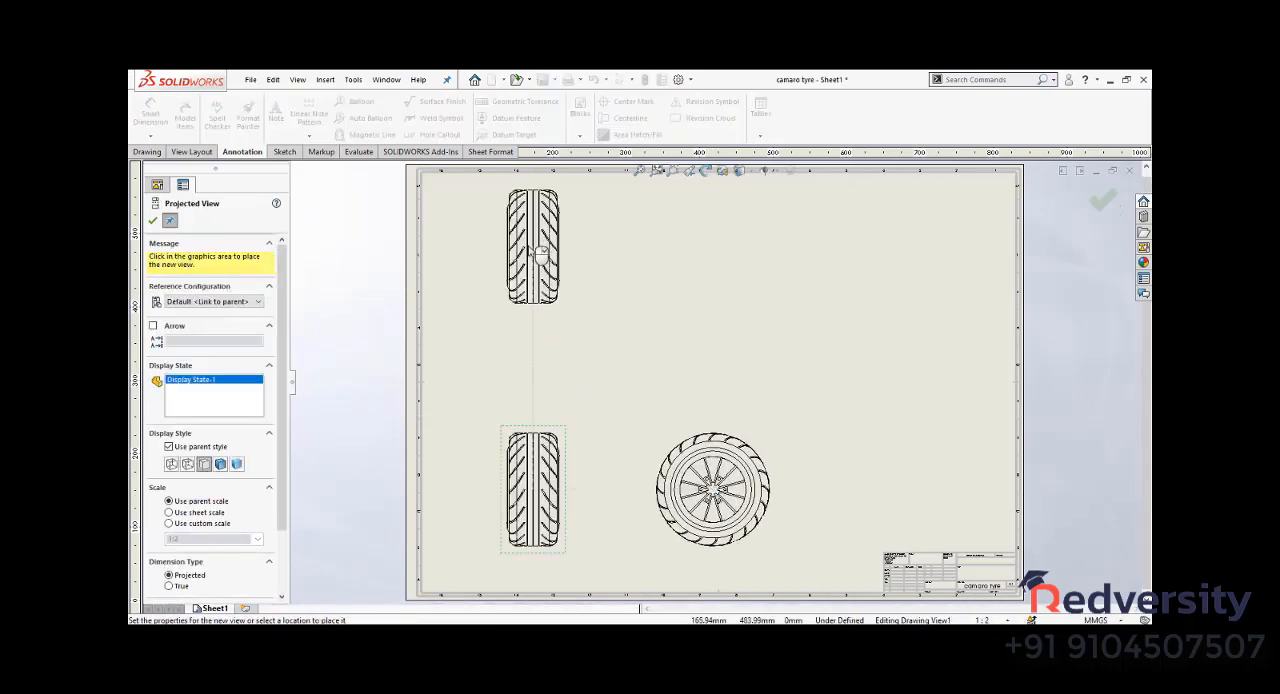
# - Project a view of the tyre above the base view and delete it
pyautogui.click(578, 281)
pyautogui.moveTo(620, 357); pyautogui.dragTo(496, 266)
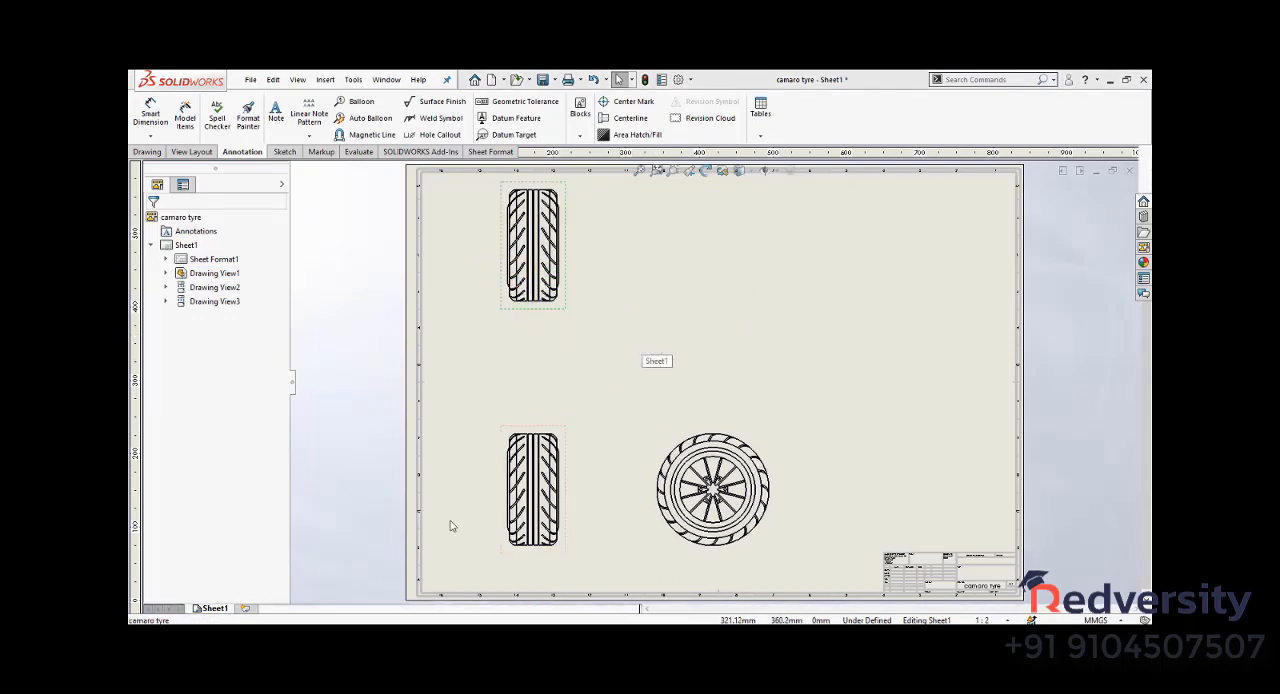
pyautogui.press('Delete')
pyautogui.click(728, 311)
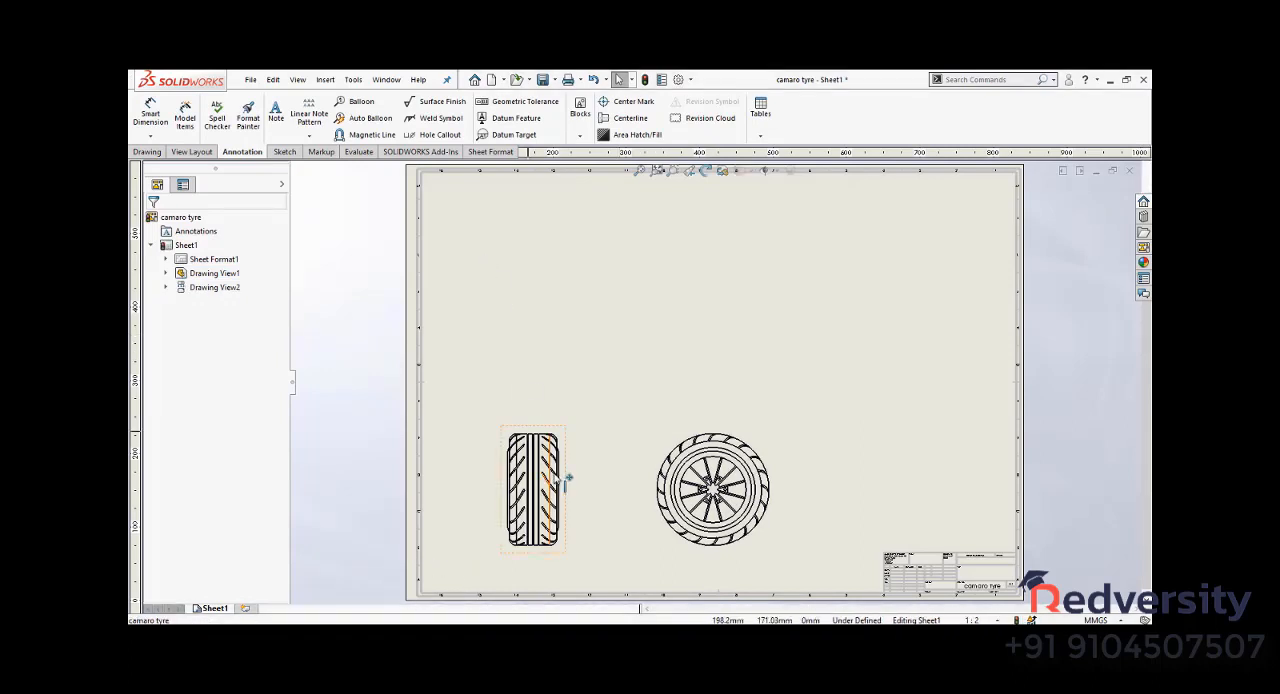
# - Move the base view up the sheet and change its orientation to the right view showing the wheel's spokes, updating the dependent view
pyautogui.moveTo(578, 476); pyautogui.dragTo(585, 373)
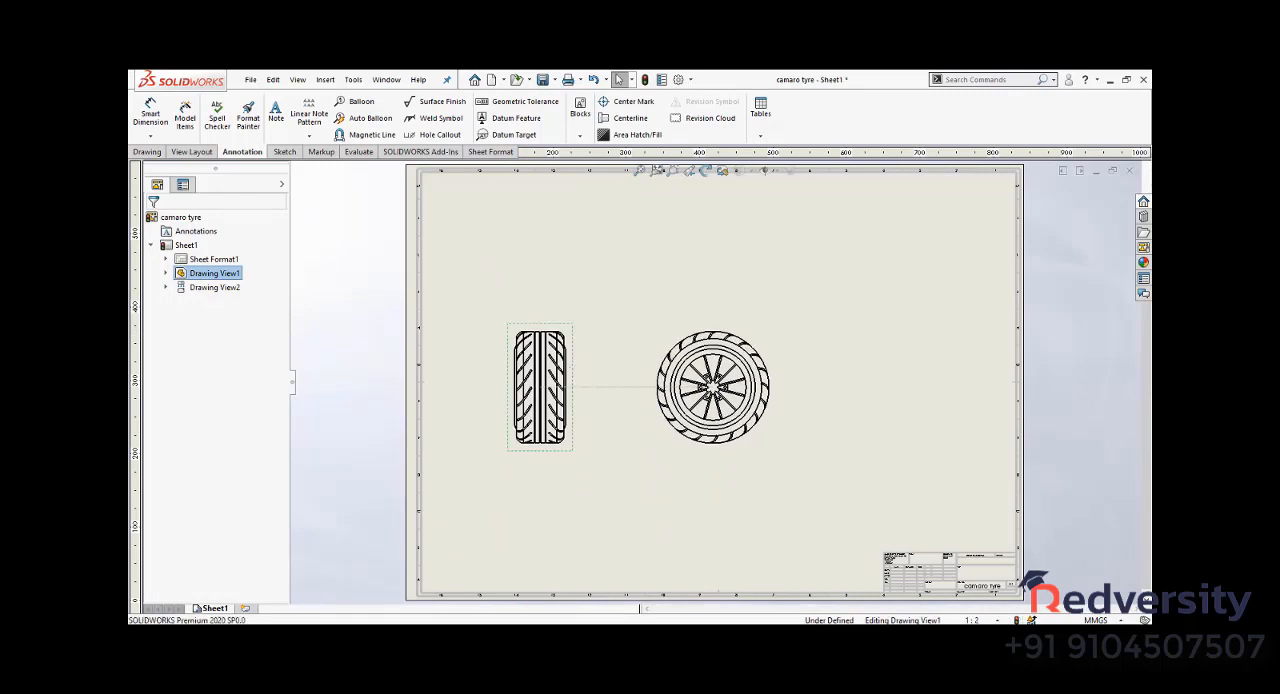
pyautogui.click(229, 336)
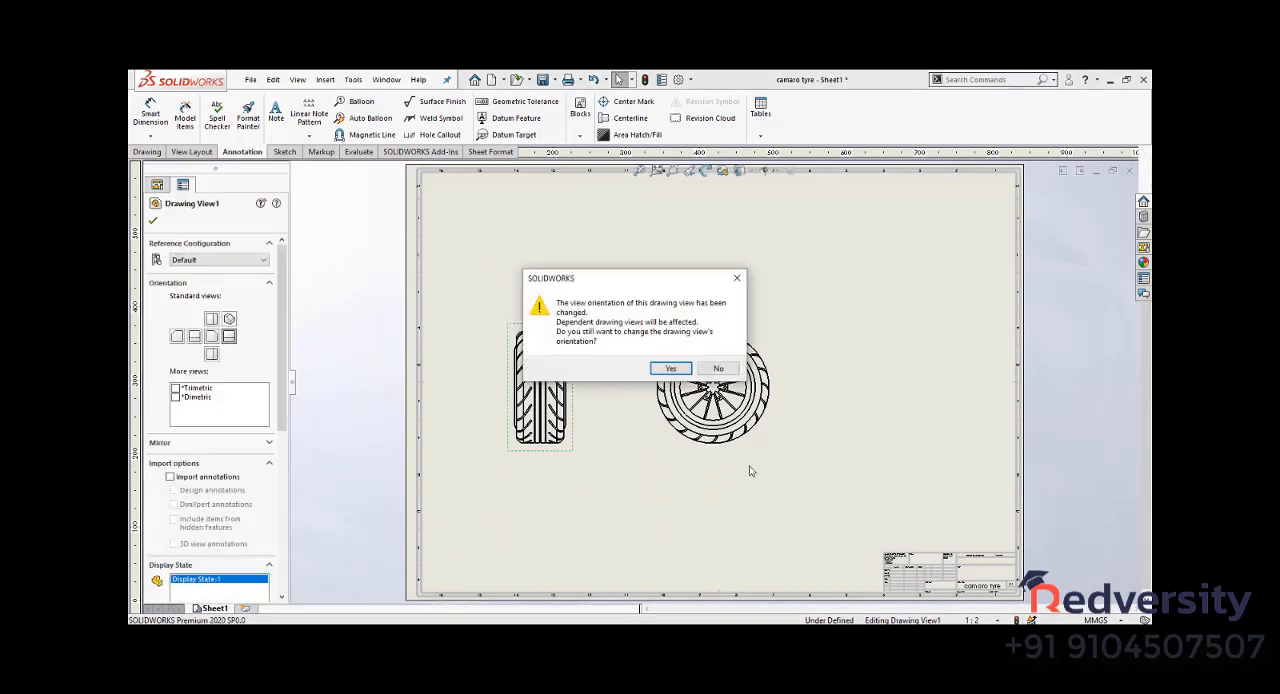
pyautogui.click(670, 368)
pyautogui.click(895, 347)
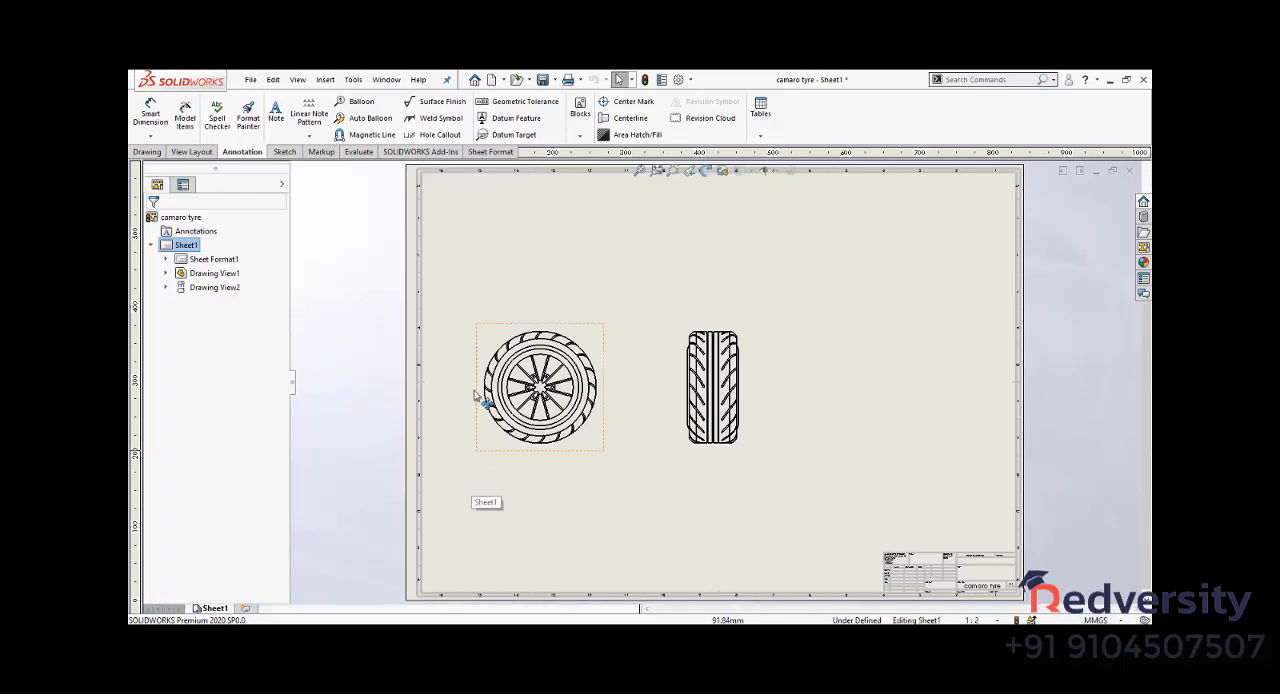
# - Insert model dimensions into the spoked wheel view with Model Items, importing them from the entire model
pyautogui.scroll(-4, 520, 430)
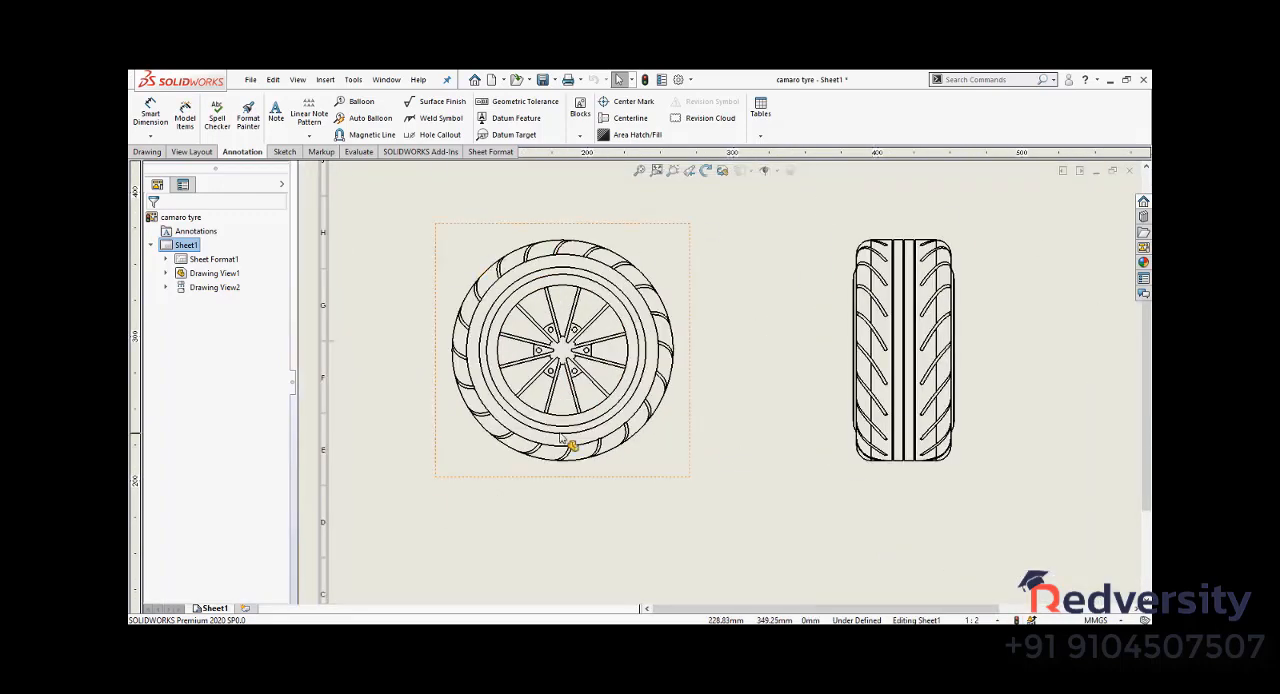
pyautogui.scroll(4, 559, 490)
pyautogui.scroll(-2, 1018, 285)
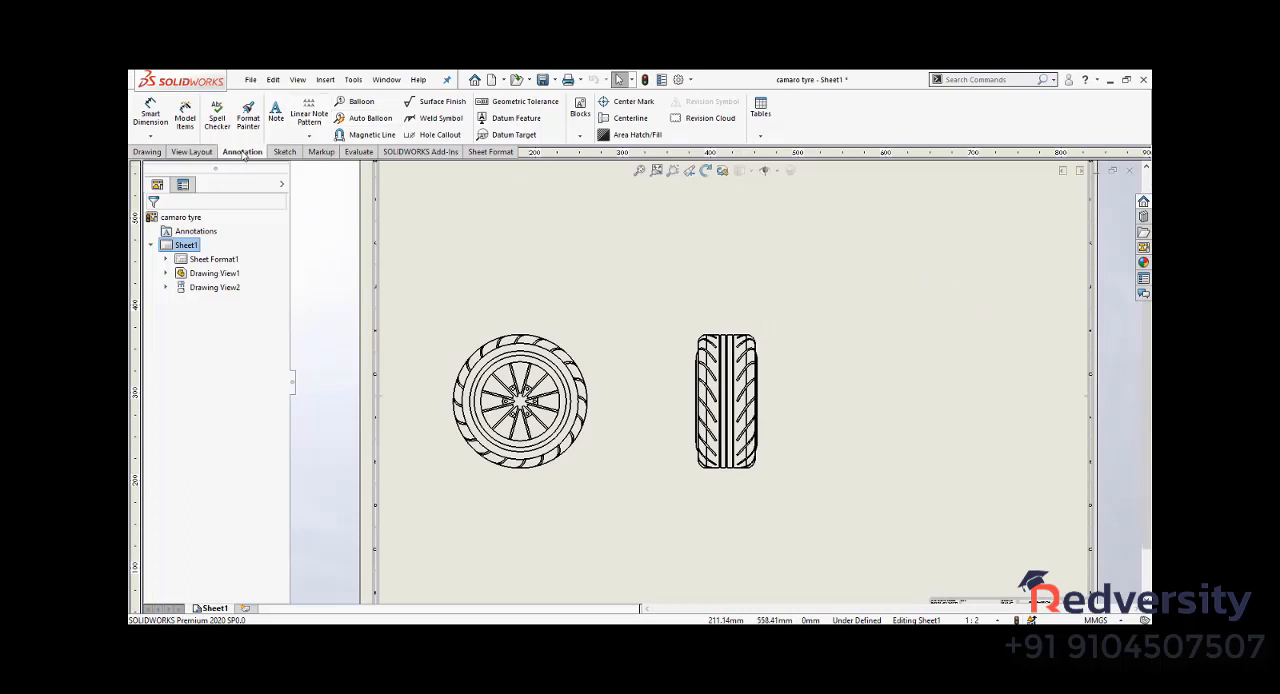
pyautogui.click(185, 120)
pyautogui.click(460, 331)
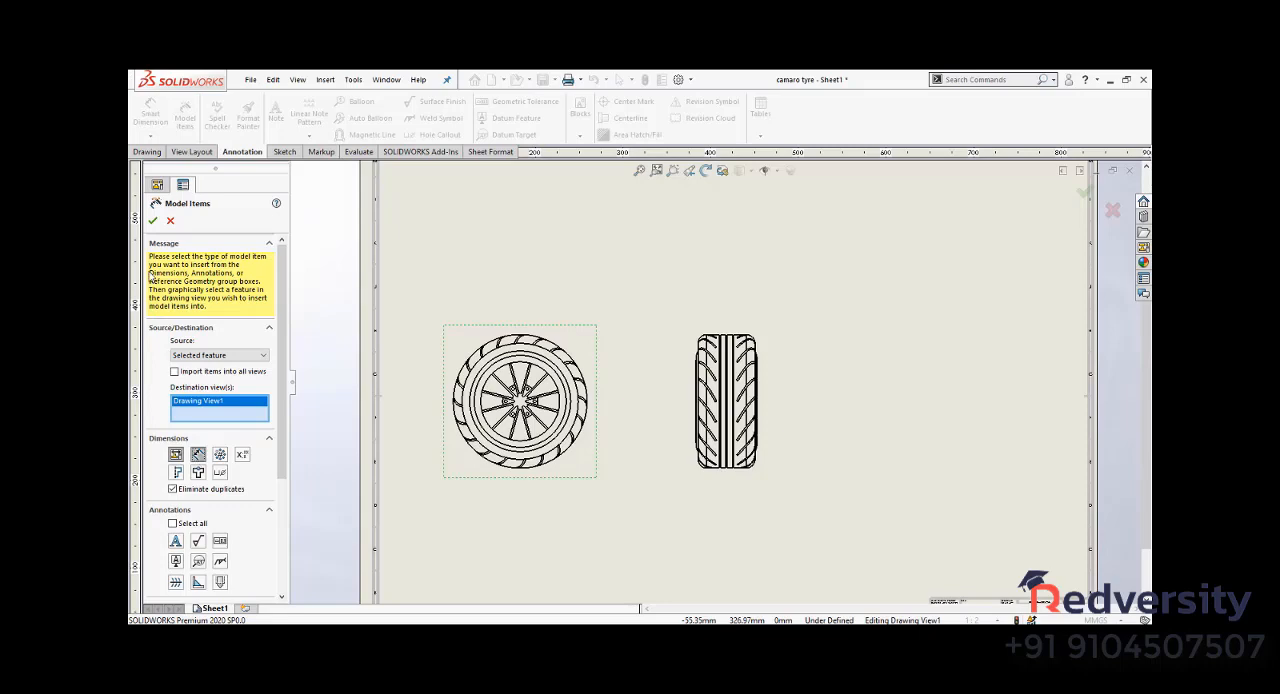
pyautogui.click(157, 221)
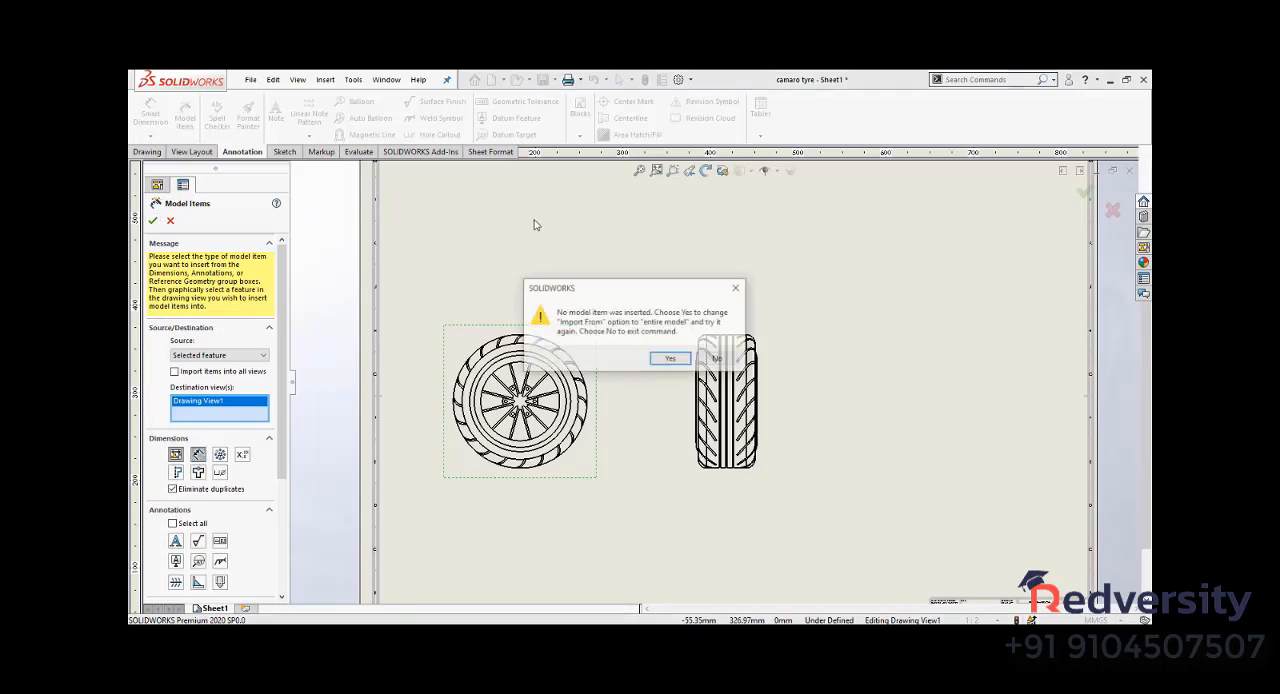
pyautogui.click(679, 357)
# - Reposition the 4.00 spoke dimension text so it sits clear of its dimension lines in the wheel view
pyautogui.scroll(-5, 645, 408)
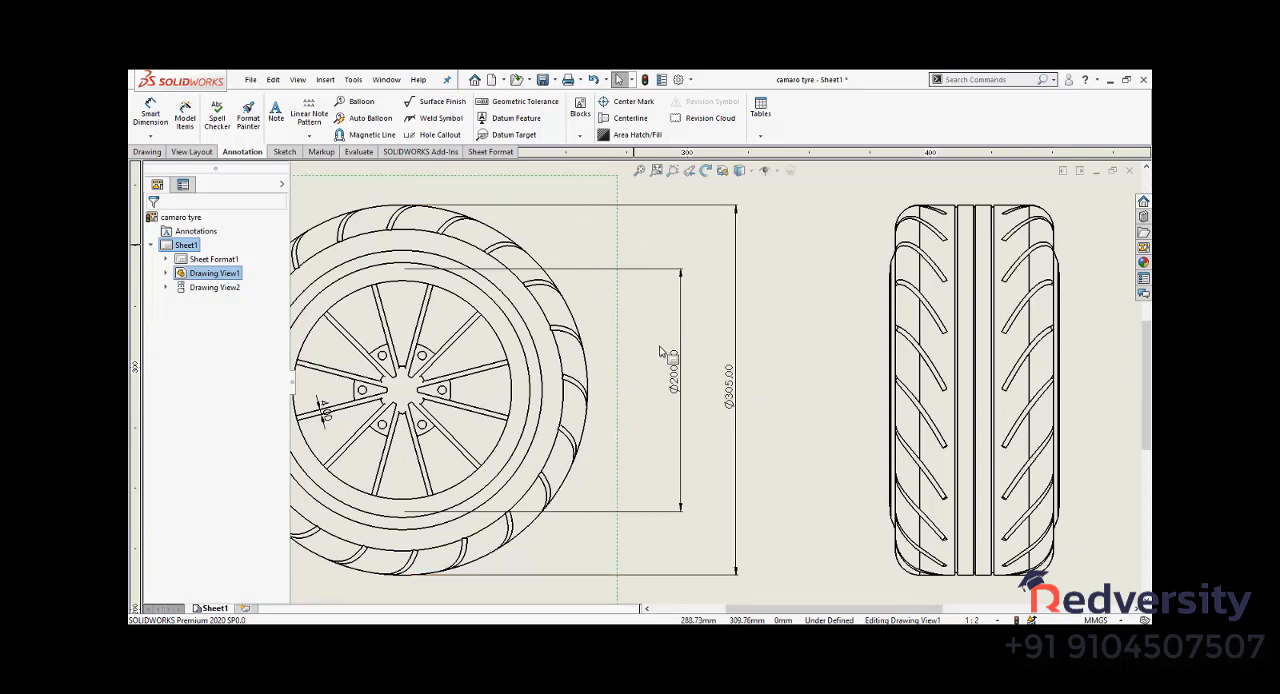
pyautogui.click(322, 407)
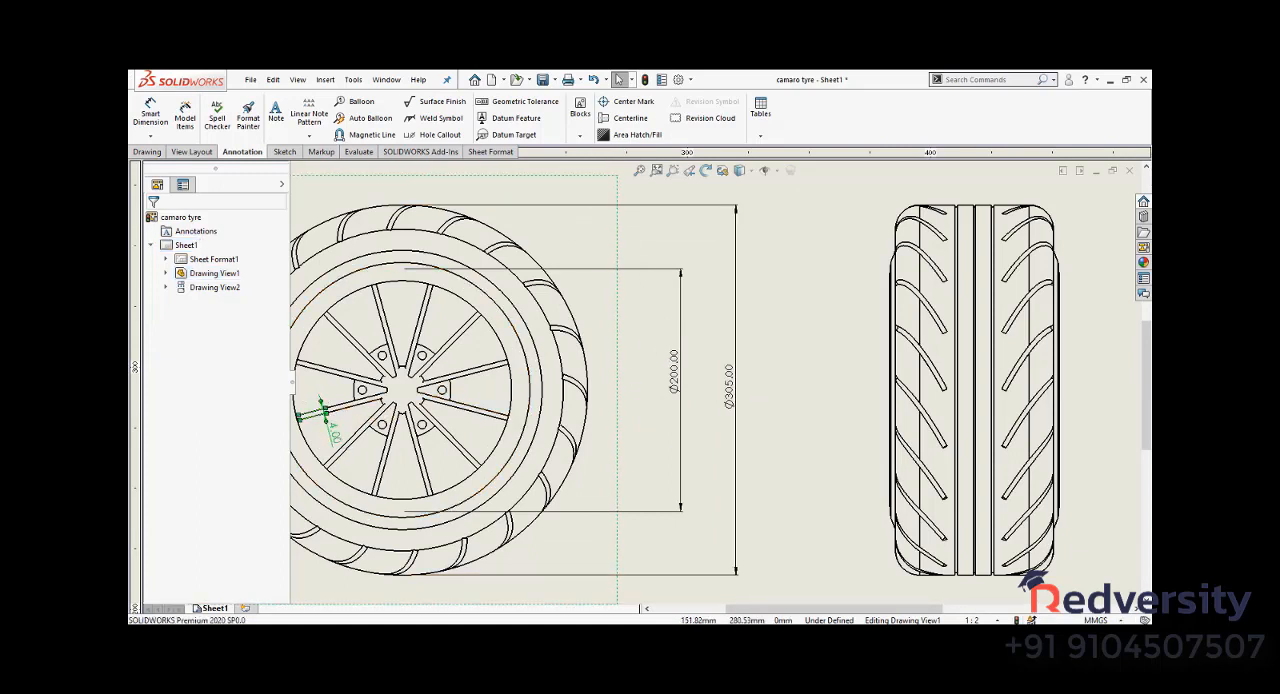
pyautogui.scroll(5, 743, 363)
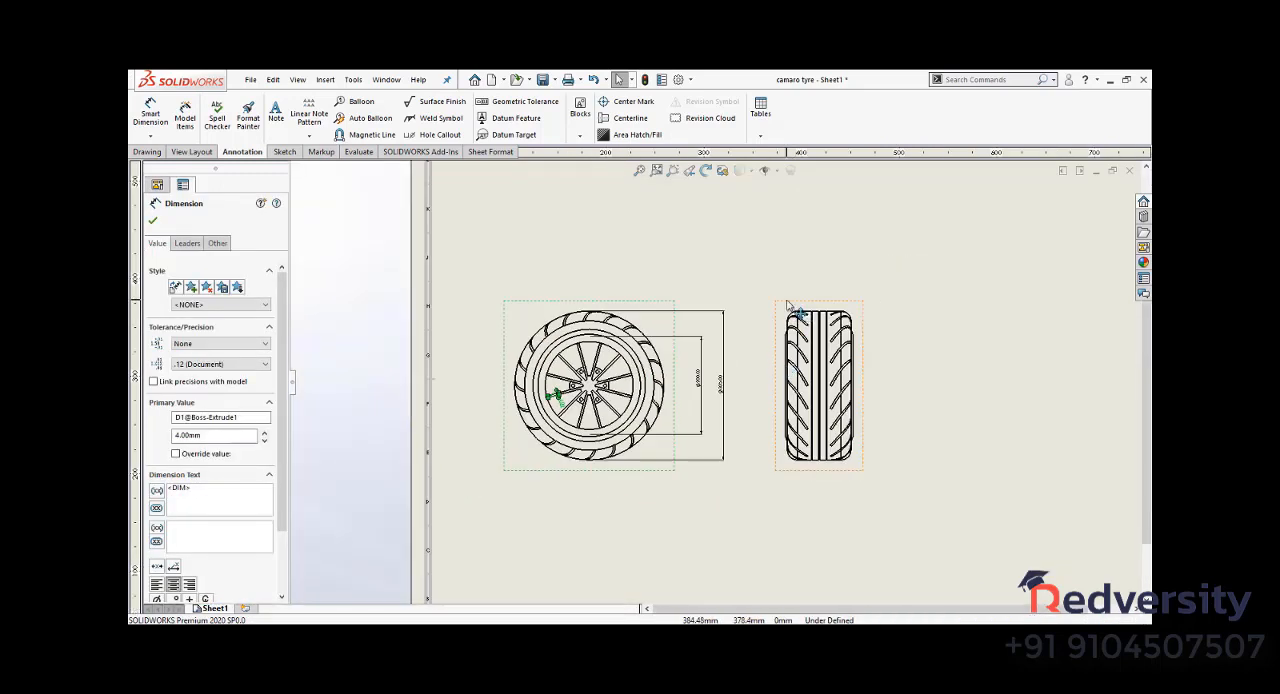
# - Insert the entire model's dimensions into the tread view with Model Items, and move its diameter dimension out beside the view
pyautogui.click(788, 305)
pyautogui.click(185, 115)
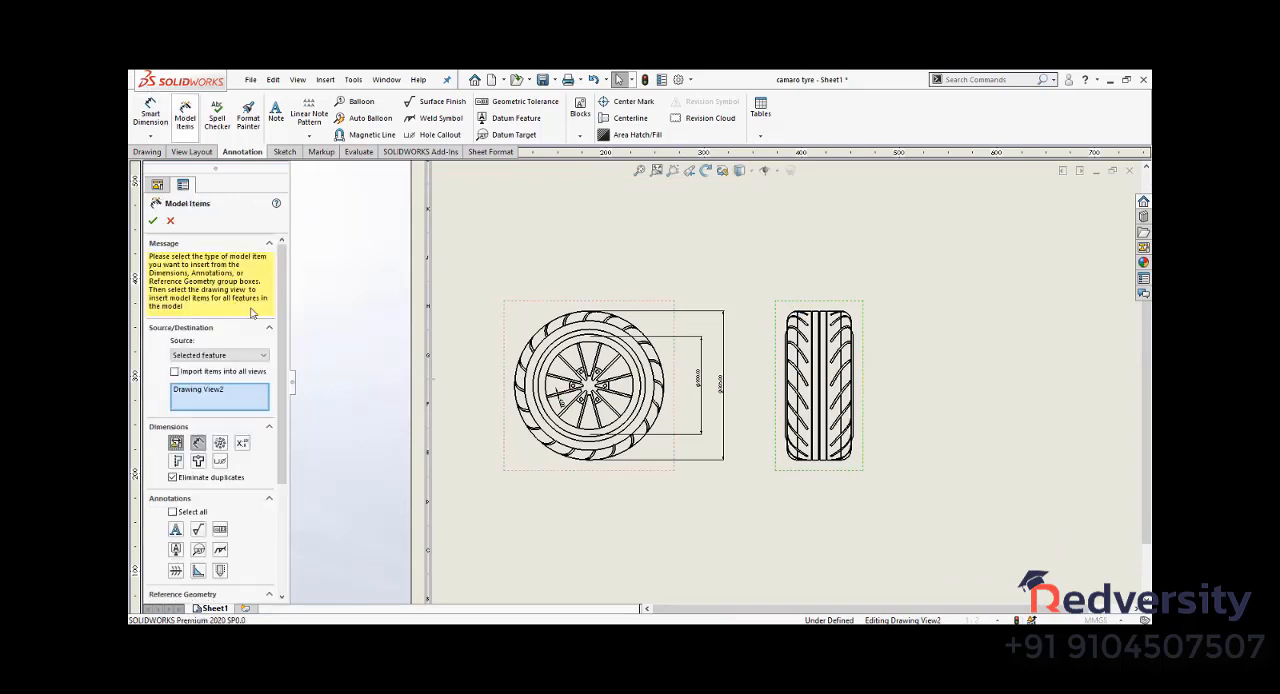
pyautogui.click(153, 220)
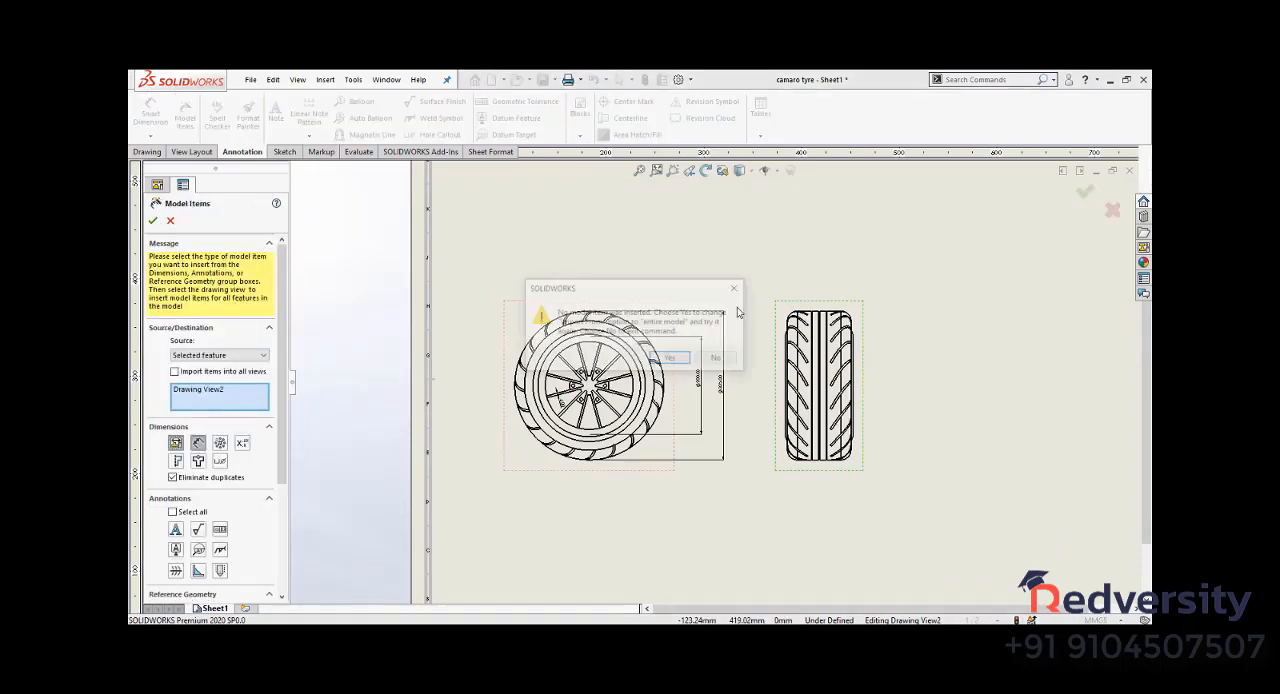
pyautogui.click(672, 361)
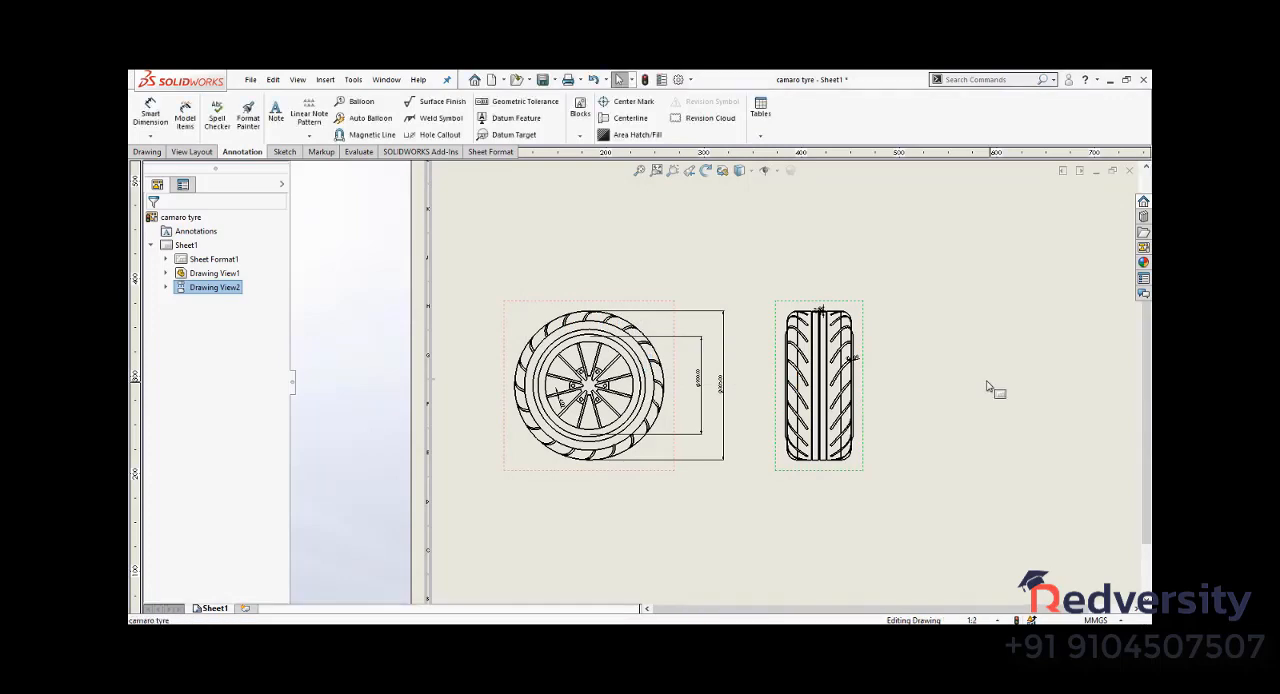
pyautogui.scroll(-3, 820, 403)
pyautogui.moveTo(785, 396); pyautogui.dragTo(871, 371)
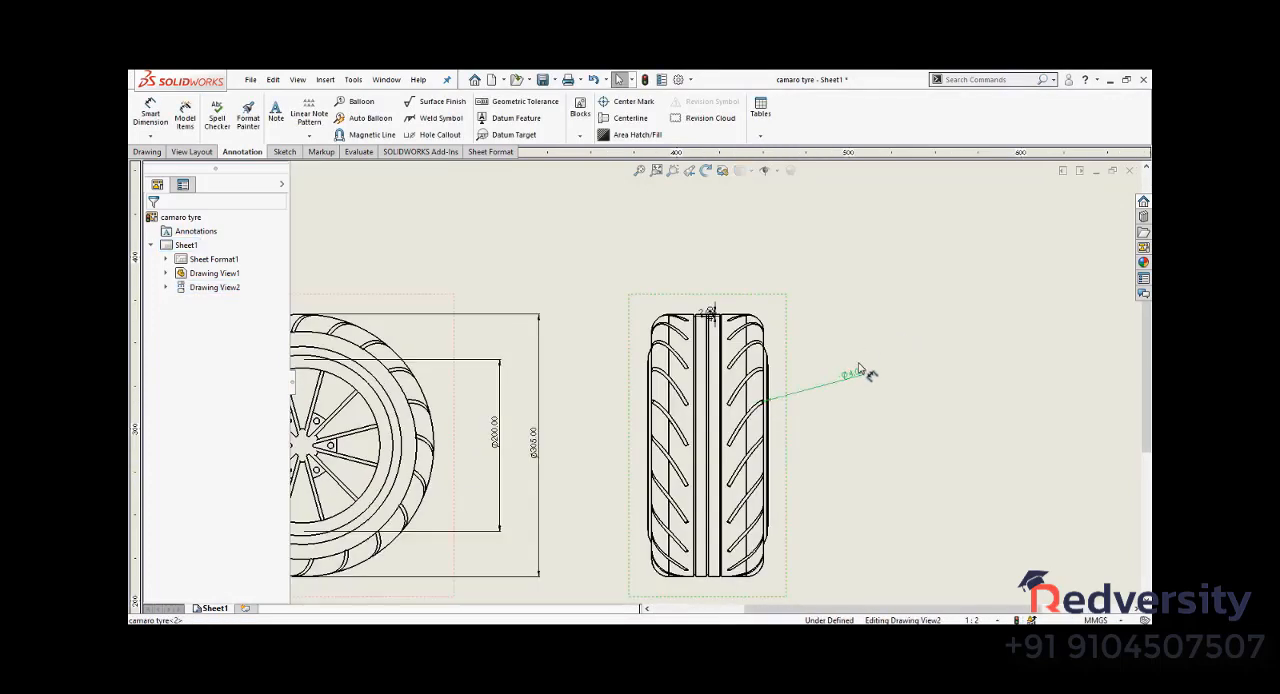
# - Move the overlapping 2.00 and 4.00 groove dimensions clear of the tread view, placing them above and beside its outline
pyautogui.scroll(-2, 800, 270)
pyautogui.scroll(-2, 677, 333)
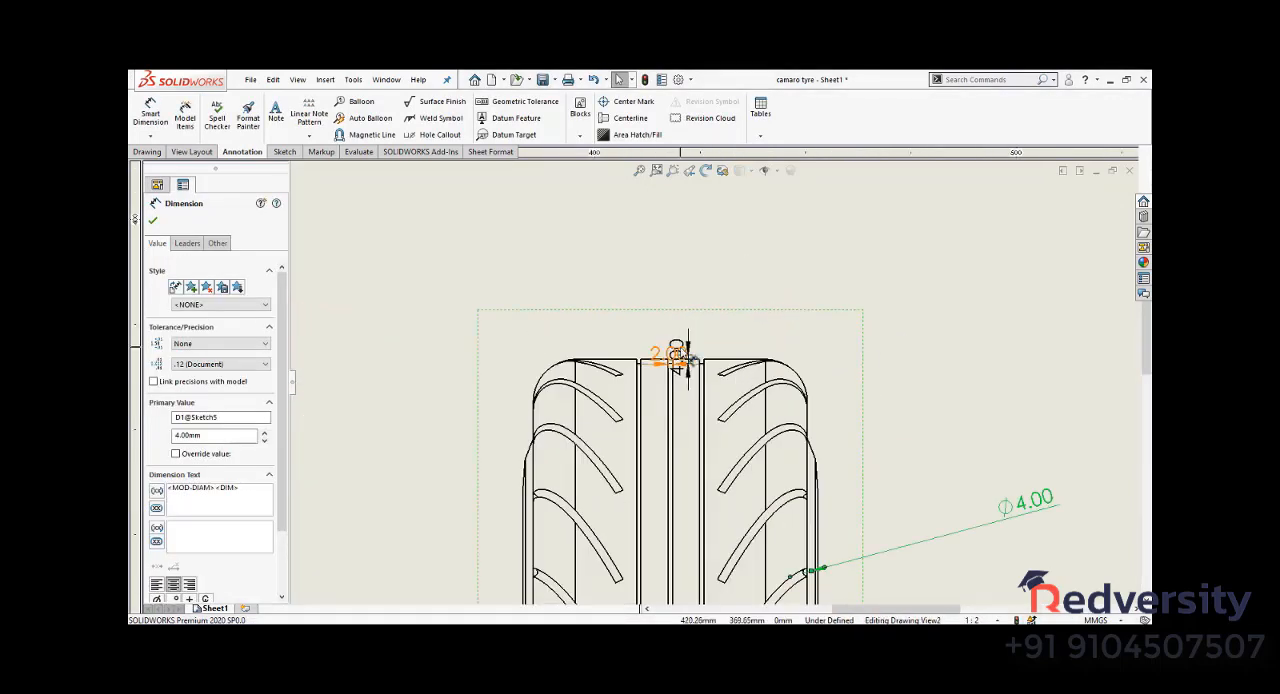
pyautogui.moveTo(680, 350); pyautogui.dragTo(846, 191)
pyautogui.moveTo(695, 368); pyautogui.dragTo(990, 262)
pyautogui.scroll(-2, 760, 314)
pyautogui.scroll(2, 625, 352)
pyautogui.scroll(3, 624, 351)
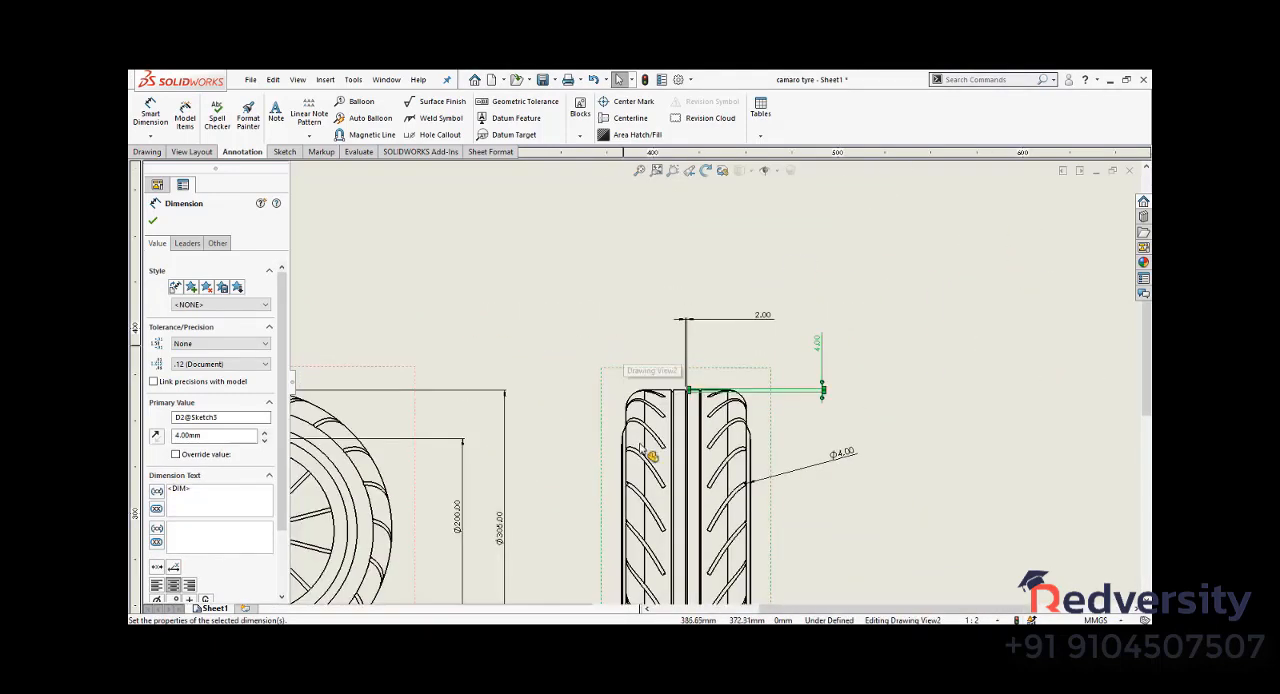
# - Review the dimensioned tread view and the whole sheet, and check the unit systems available for the drawing
pyautogui.scroll(-3, 690, 420)
pyautogui.scroll(-2, 715, 400)
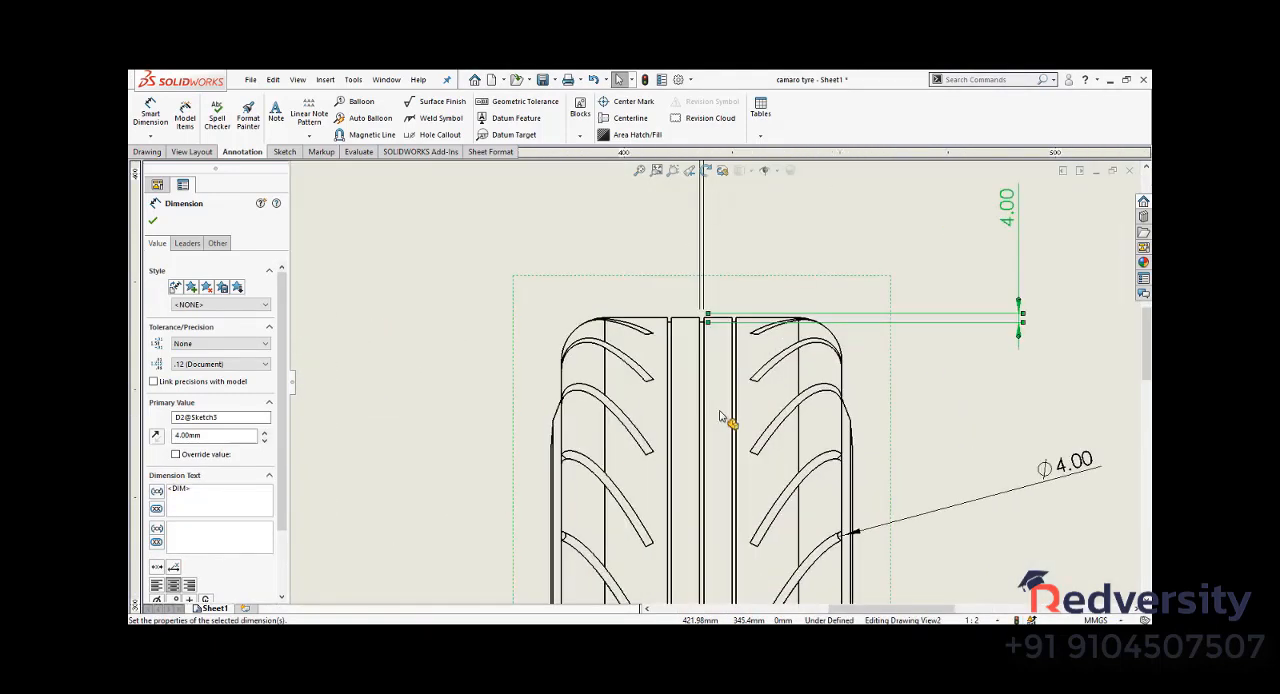
pyautogui.scroll(5, 806, 286)
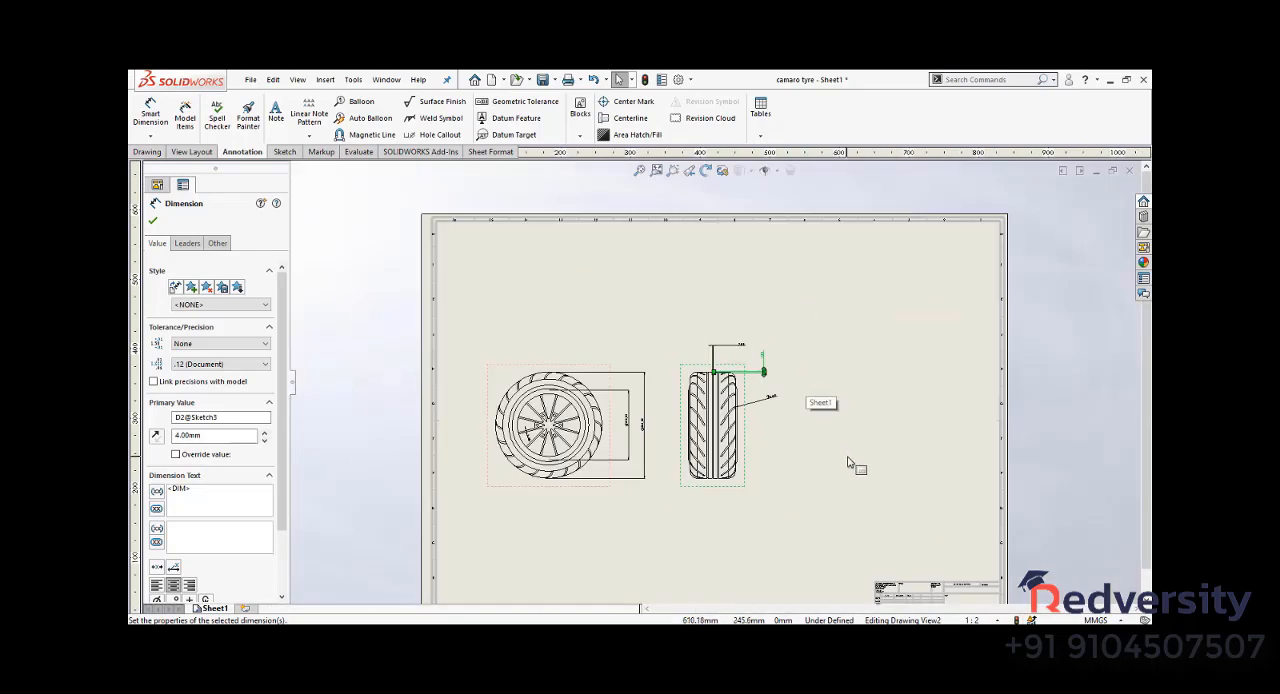
pyautogui.press('Escape')
pyautogui.press('f')
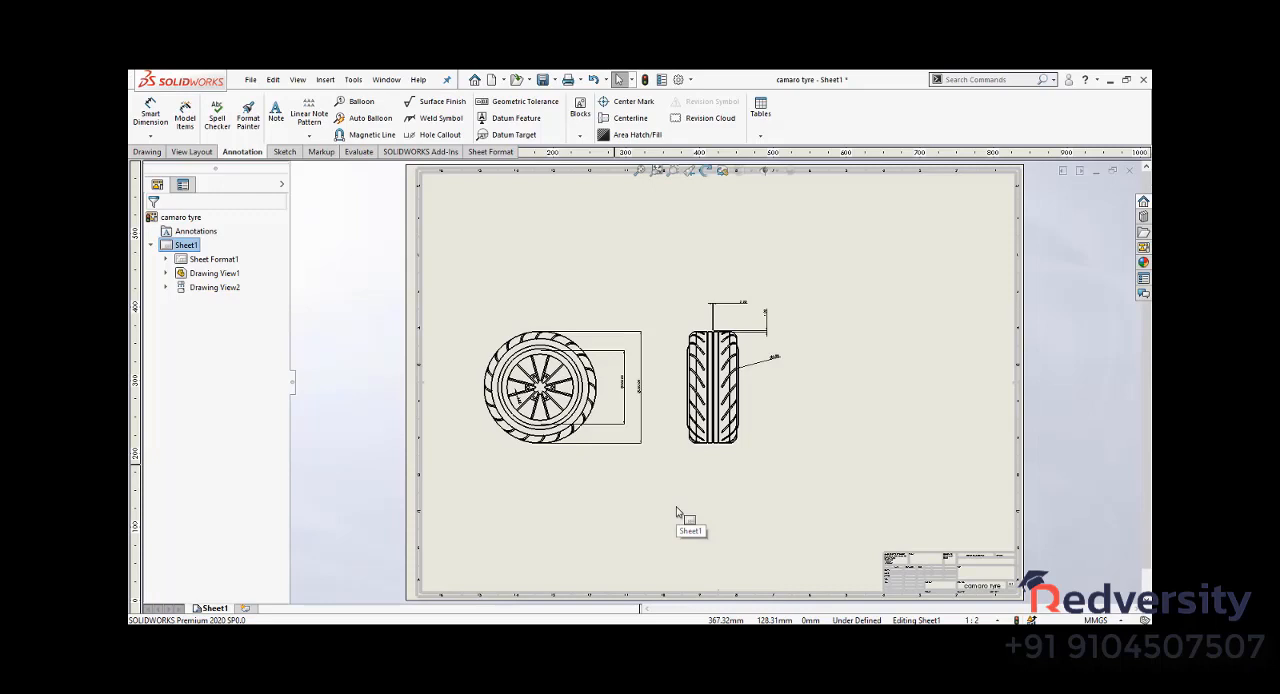
pyautogui.click(1096, 620)
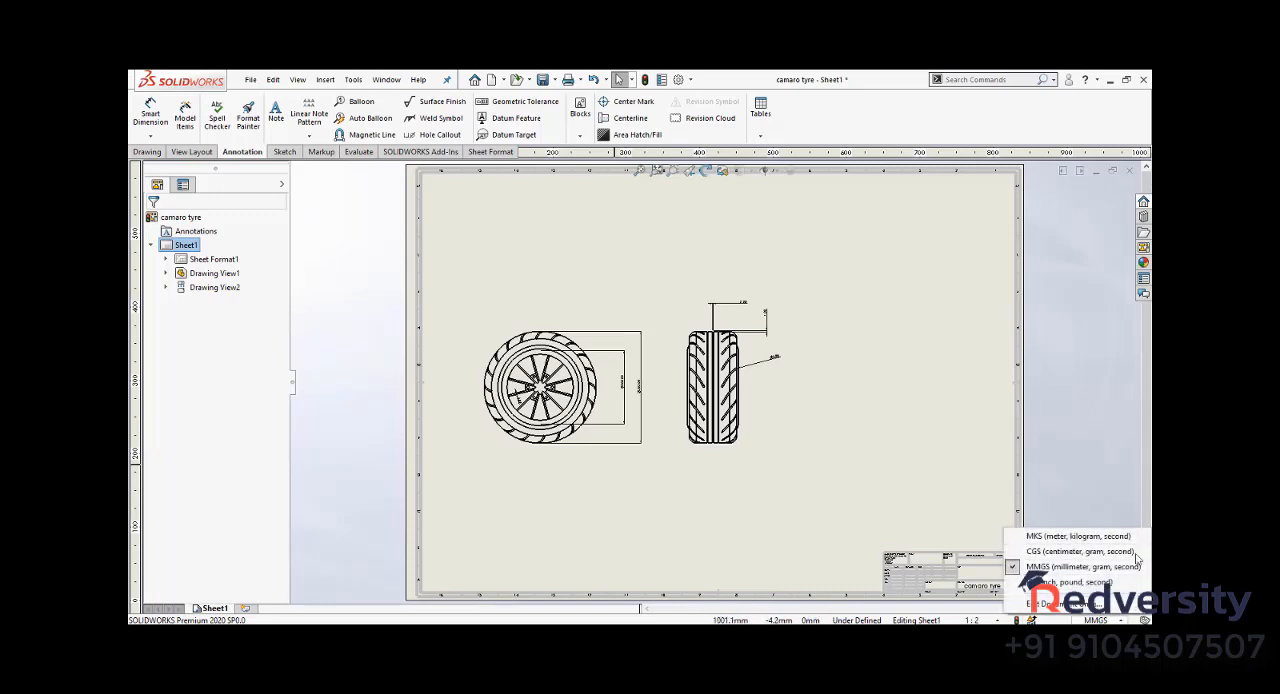
pyautogui.click(695, 494)
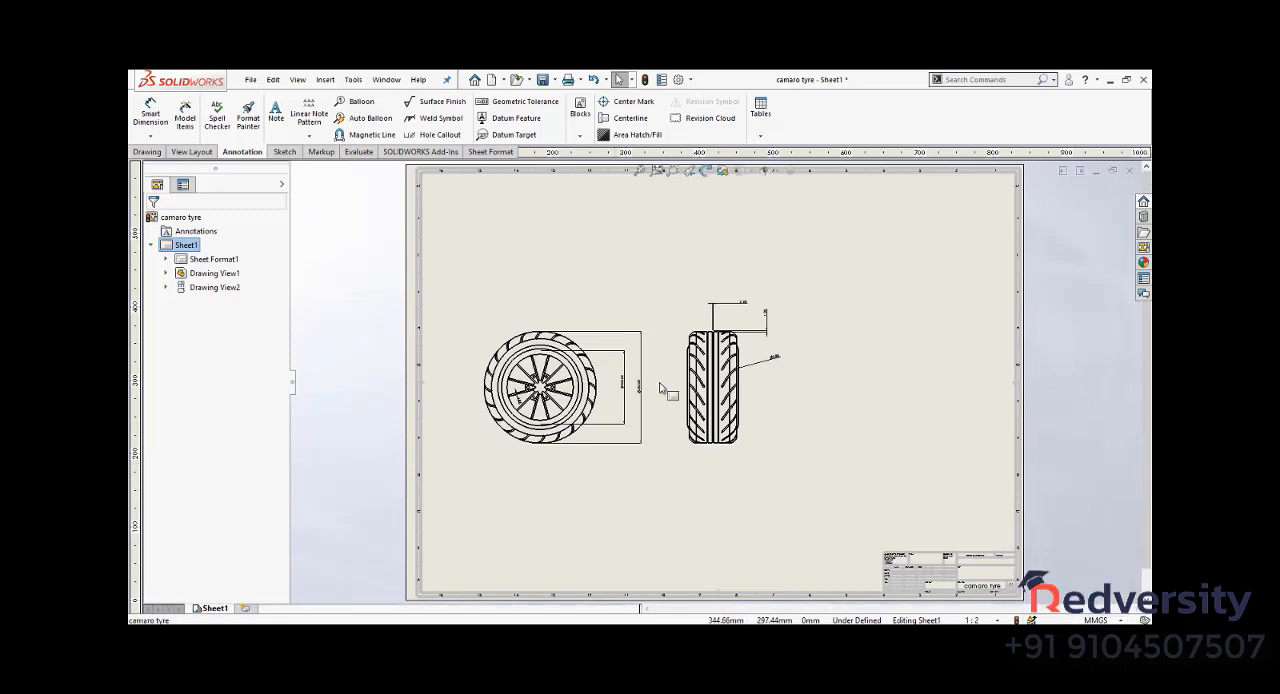
# - Enlarge the text of the 200.00 diameter dimension in the wheel view by choosing a larger font height in points
pyautogui.scroll(-3, 660, 389)
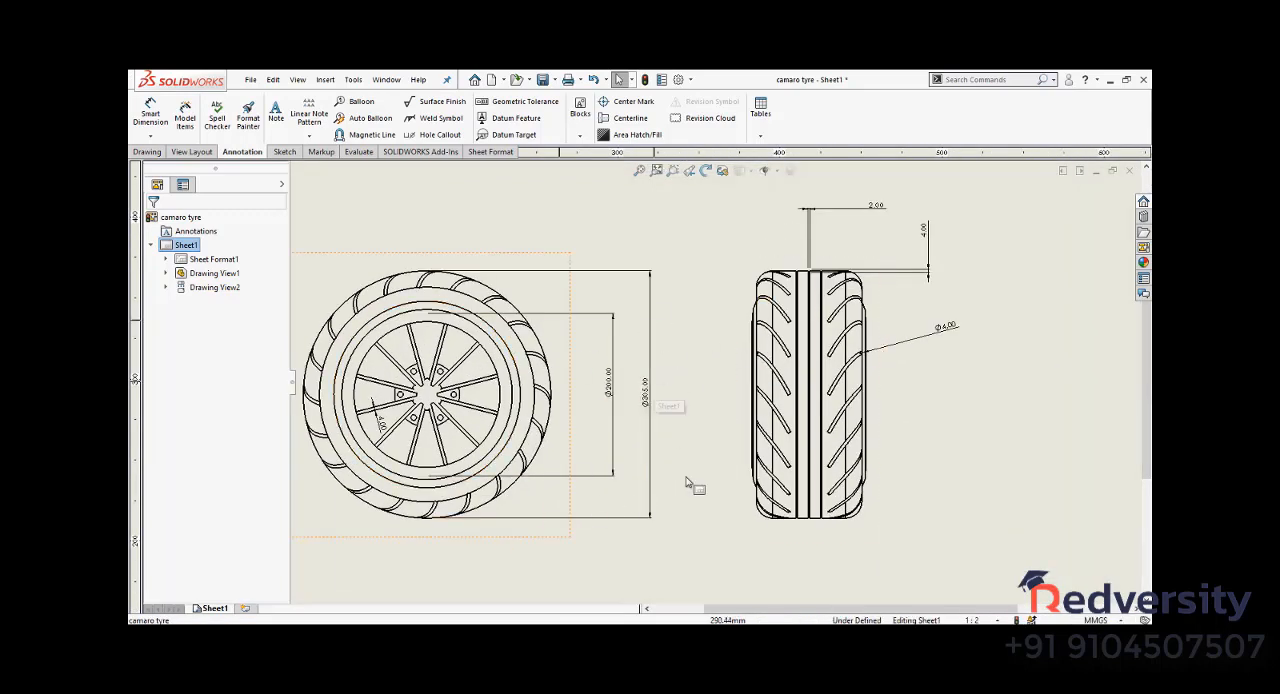
pyautogui.click(607, 388)
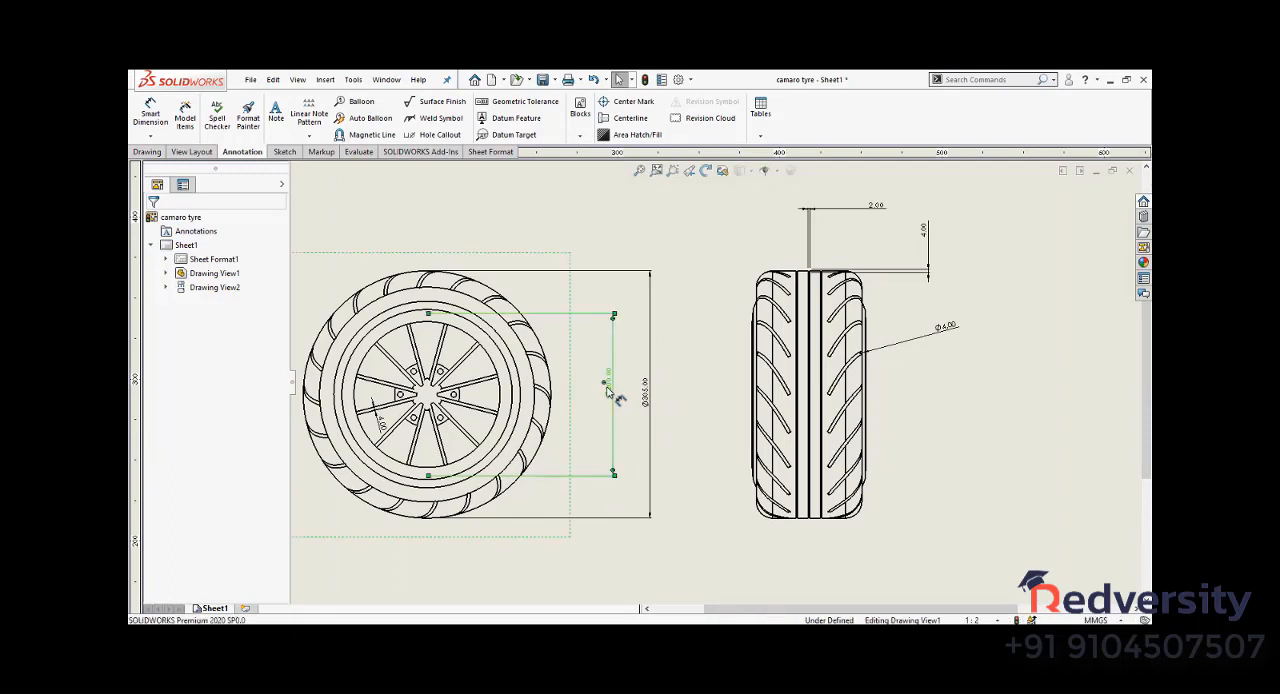
pyautogui.scroll(-2, 228, 432)
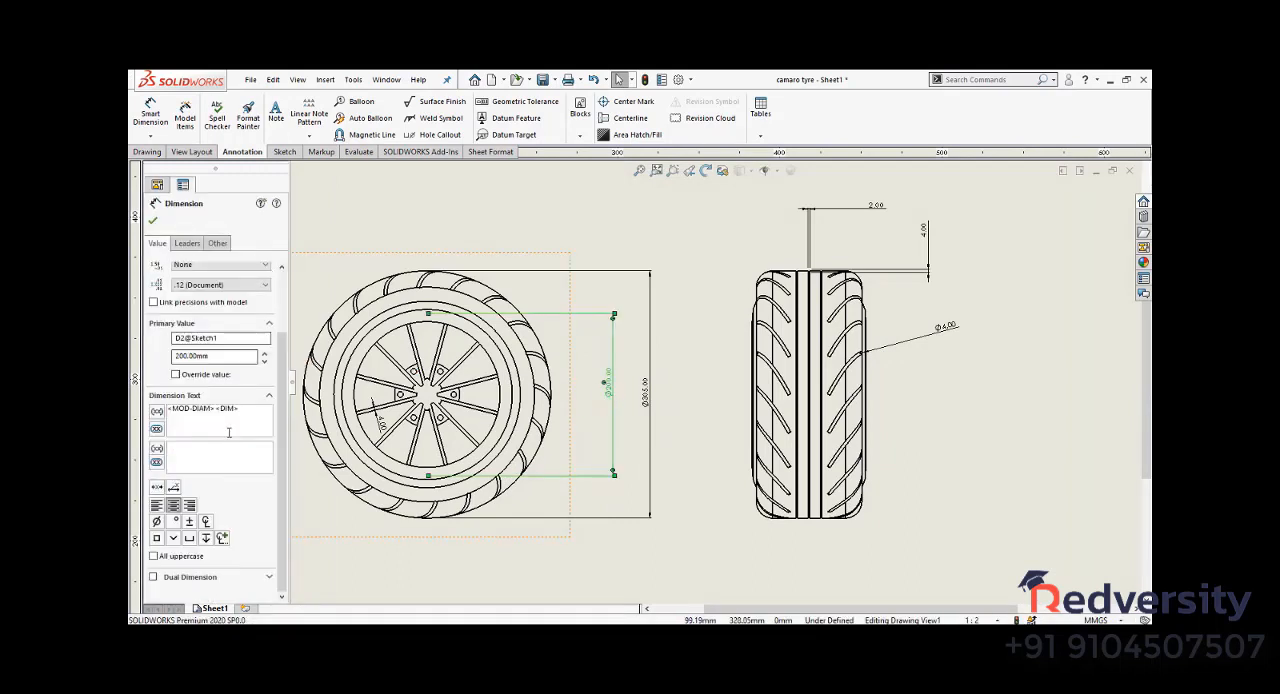
pyautogui.click(217, 243)
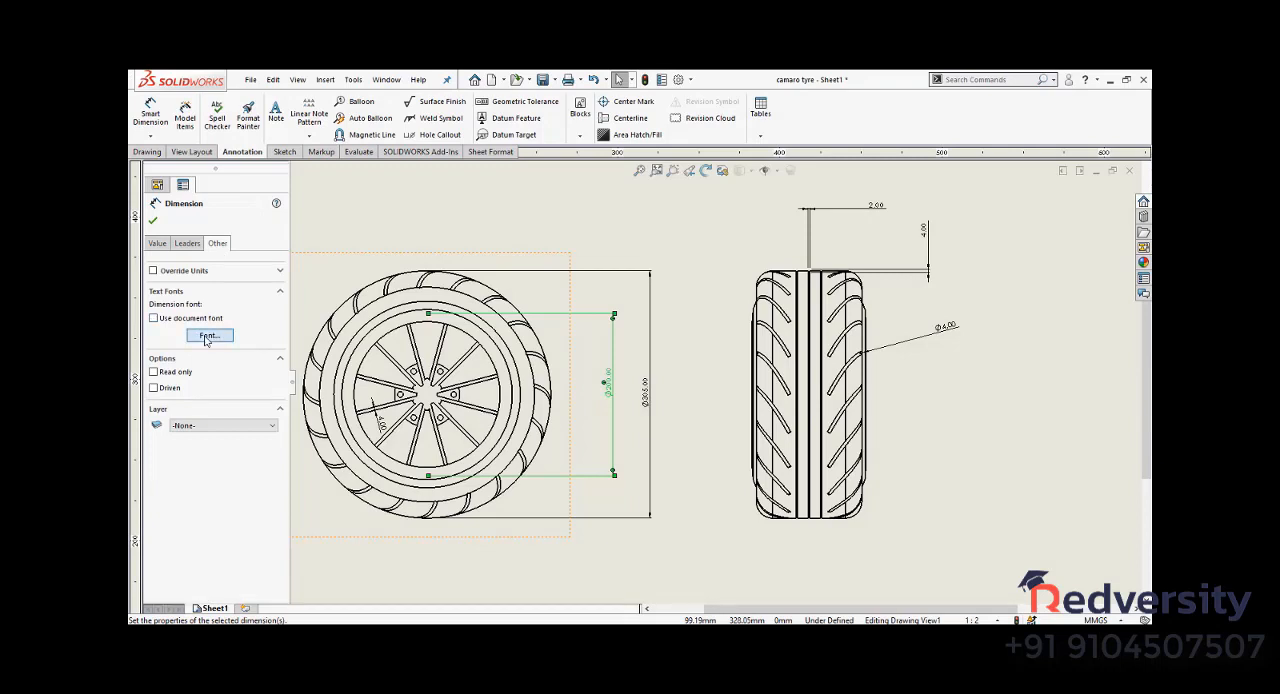
pyautogui.click(208, 336)
pyautogui.click(548, 324)
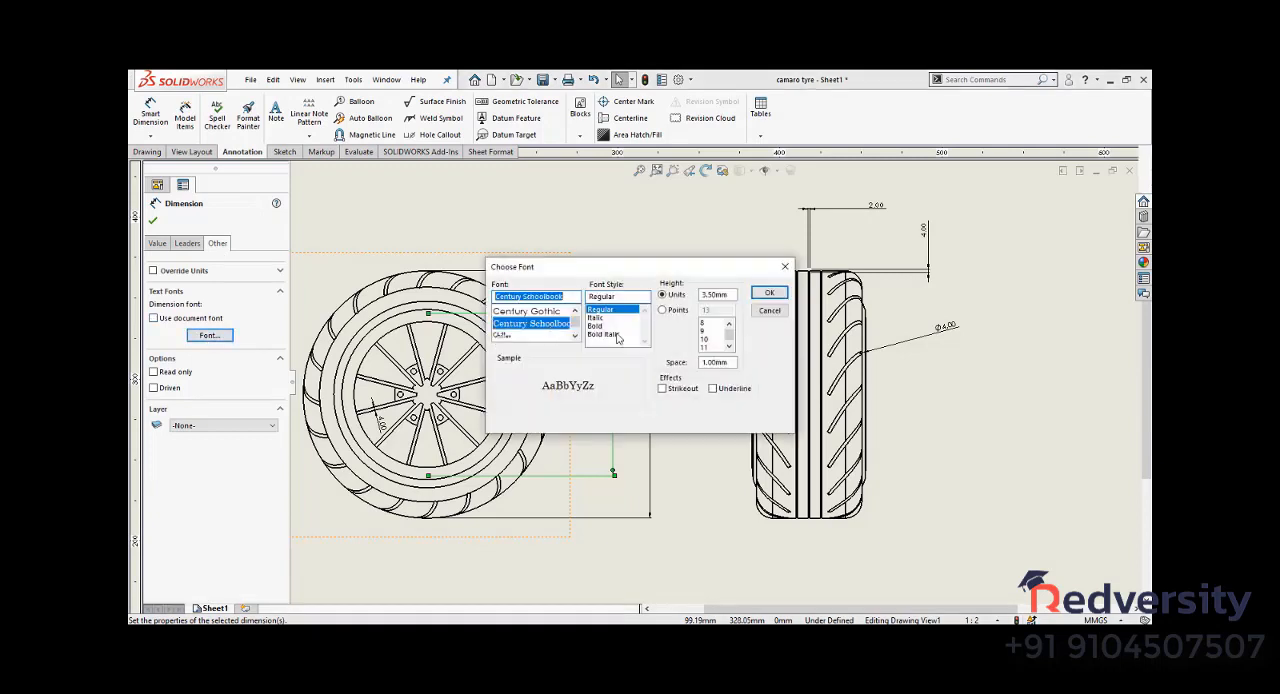
pyautogui.click(677, 311)
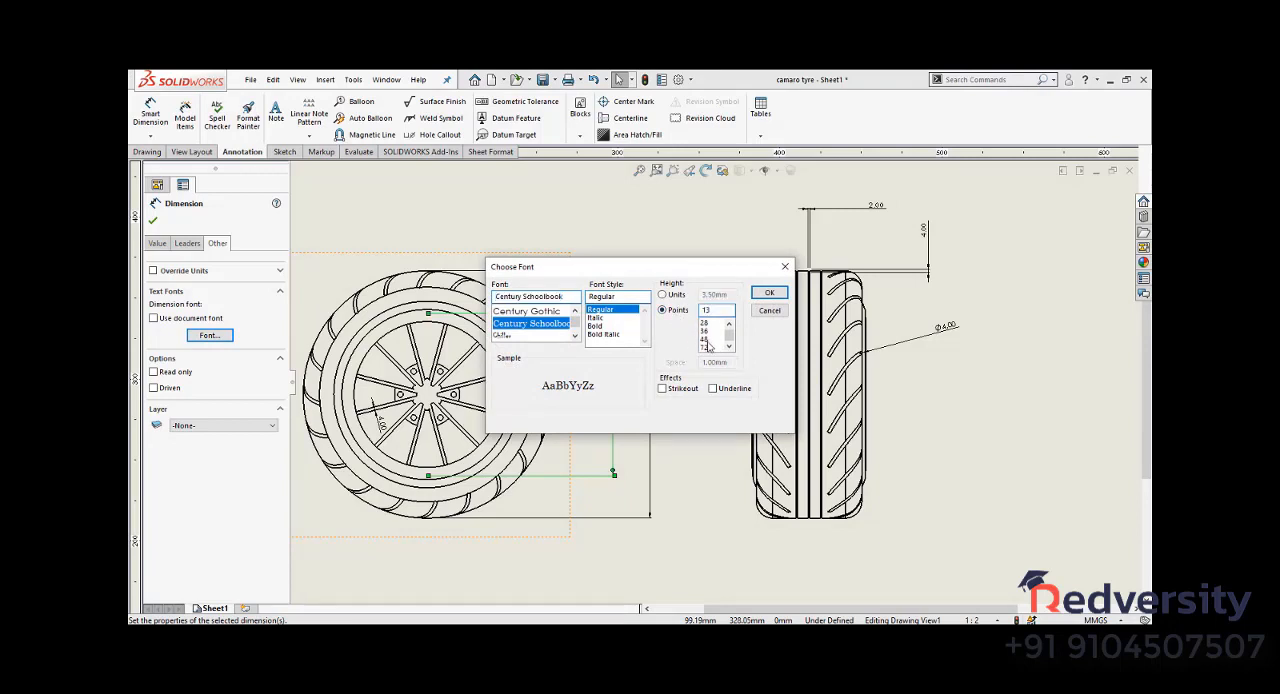
pyautogui.click(769, 293)
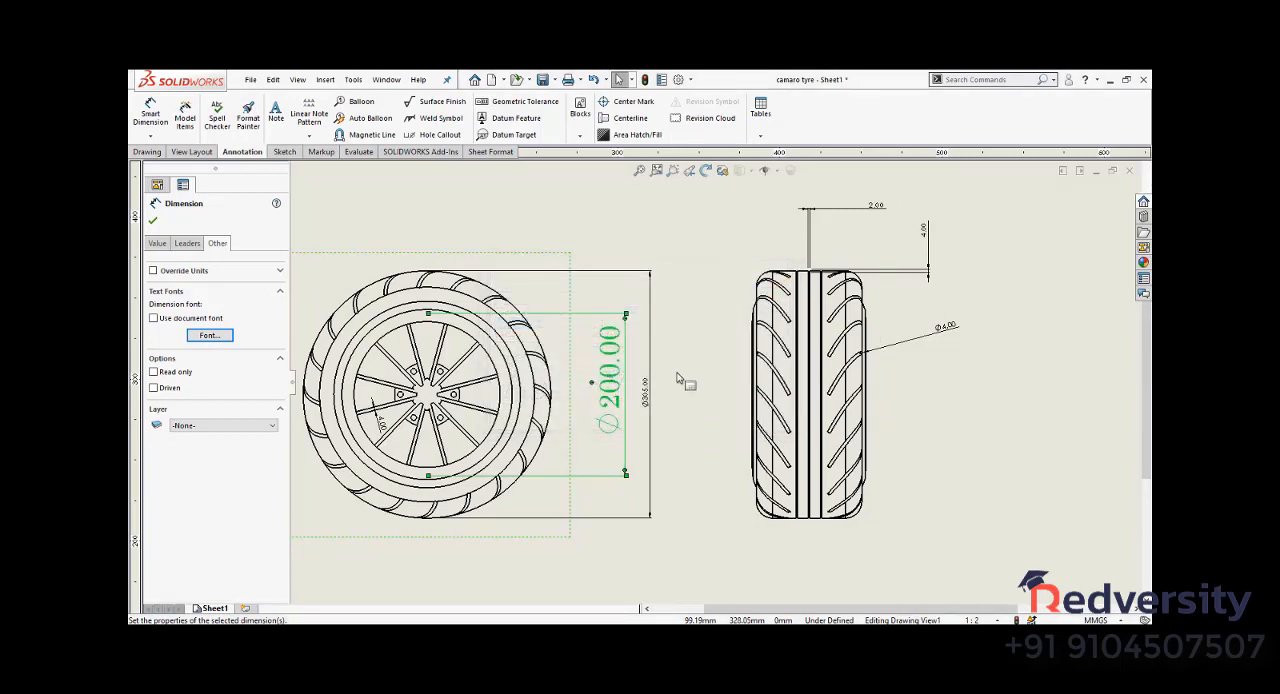
# - Copy the 200.00 dimension's format to the dimensions in both views with Format Painter, and move the 305.00 dimension farther out
pyautogui.click(249, 128)
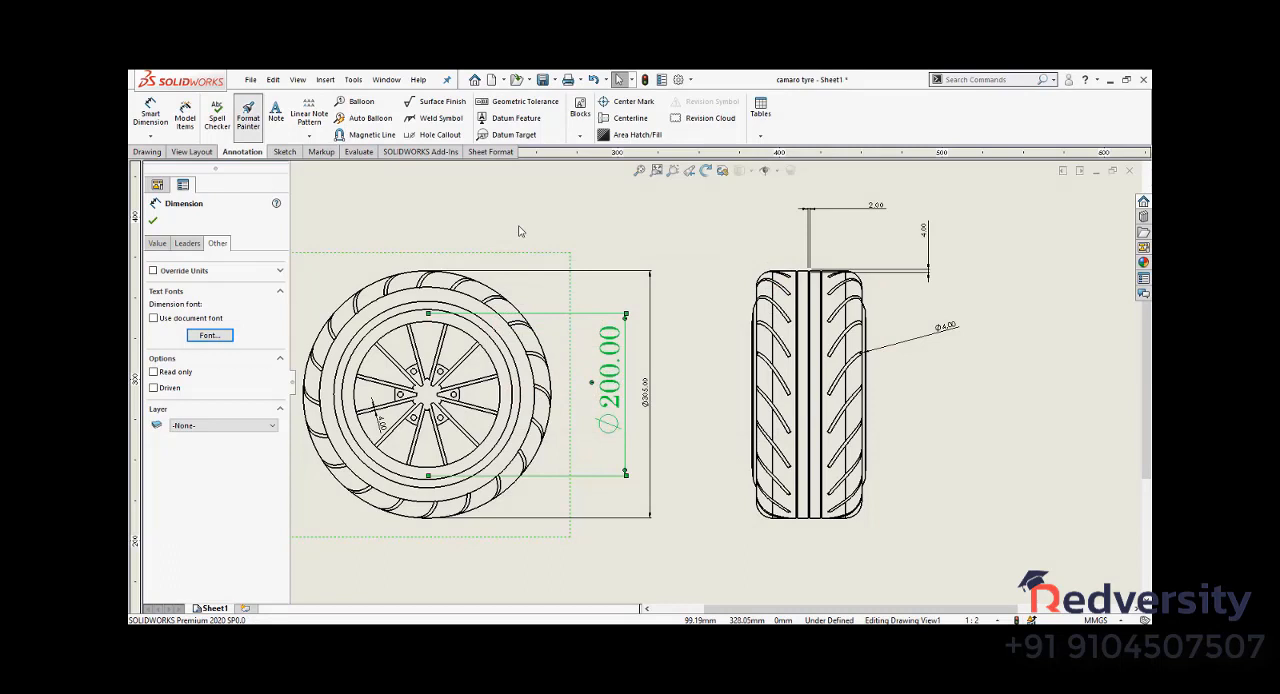
pyautogui.rightClick(668, 305)
pyautogui.click(700, 326)
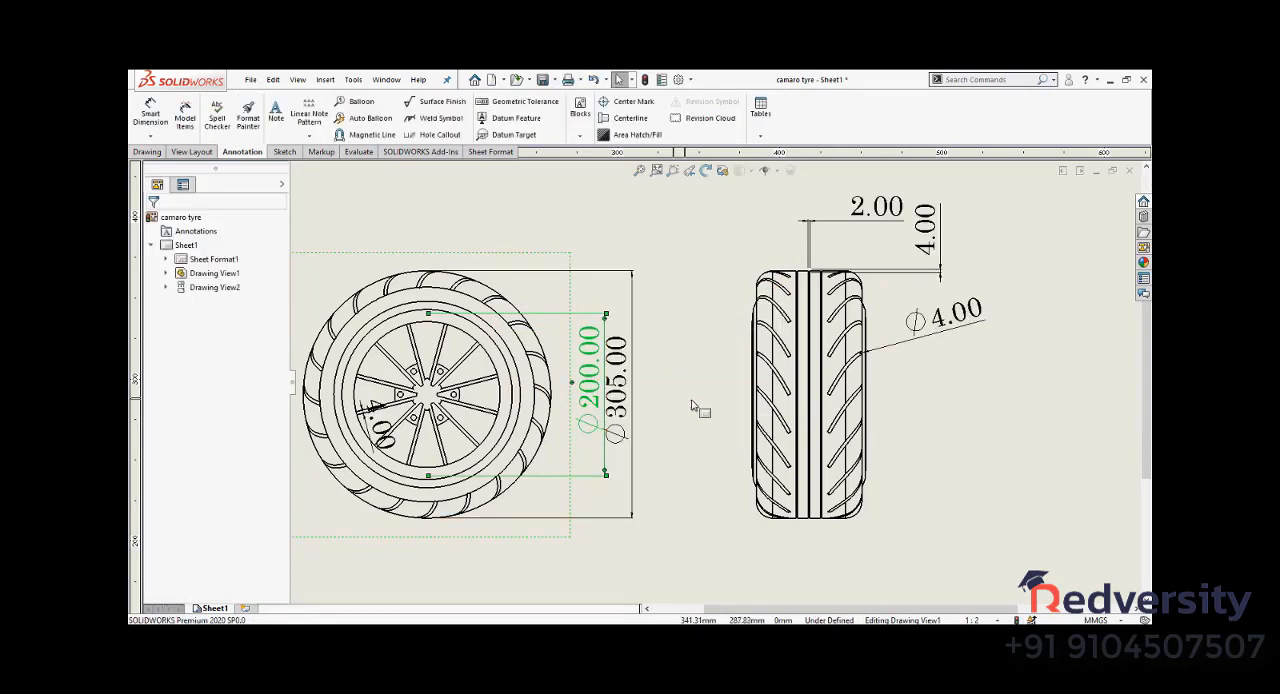
pyautogui.moveTo(645, 400); pyautogui.dragTo(667, 400)
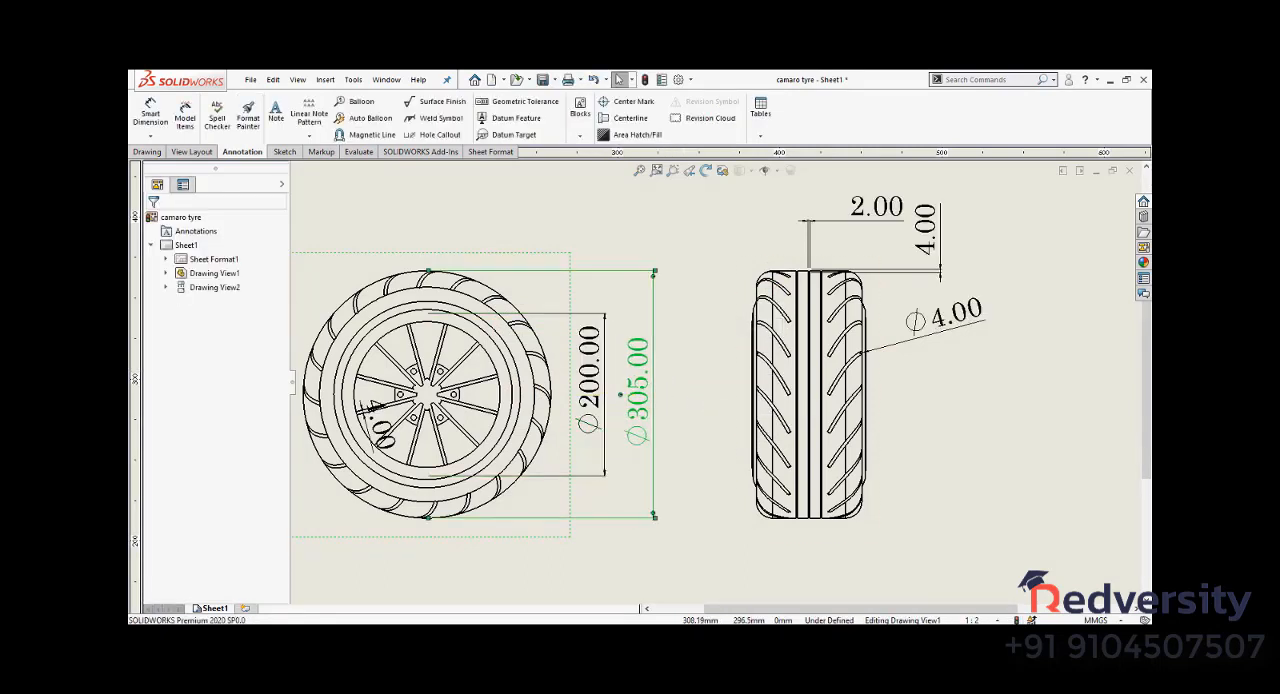
pyautogui.click(645, 560)
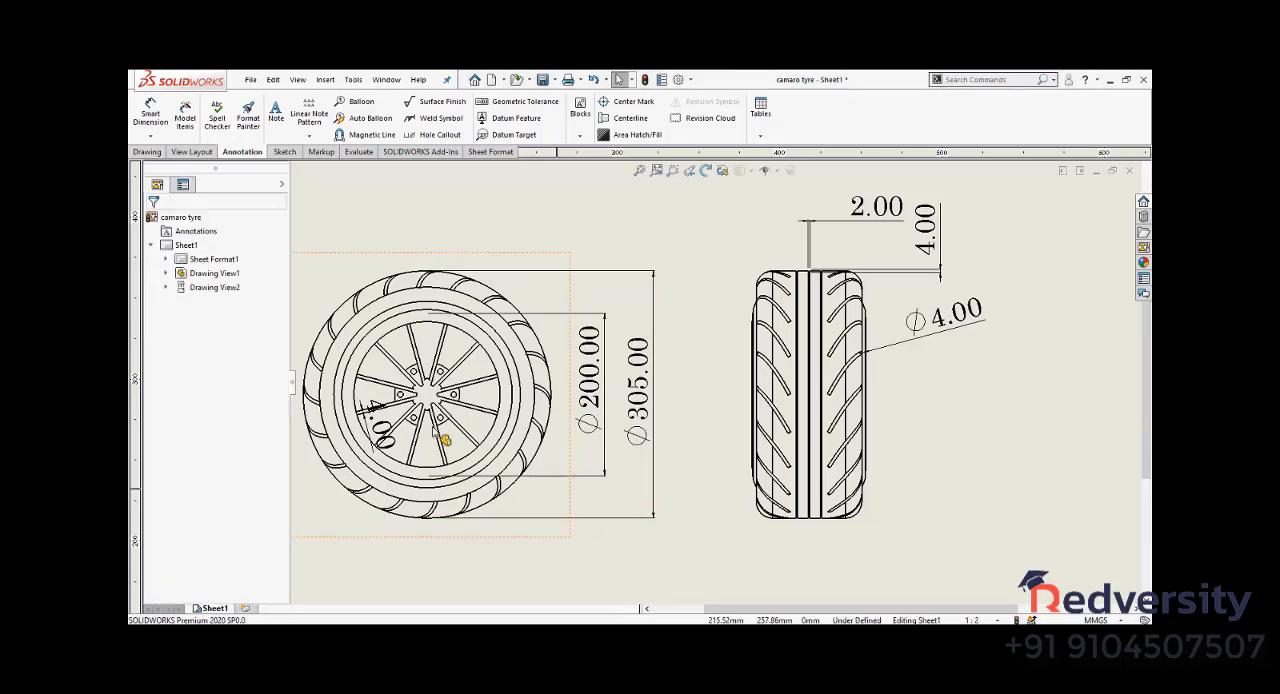
# - Override the document bend length of the 200.00 diameter dimension's leader with 15 mm
pyautogui.click(598, 376)
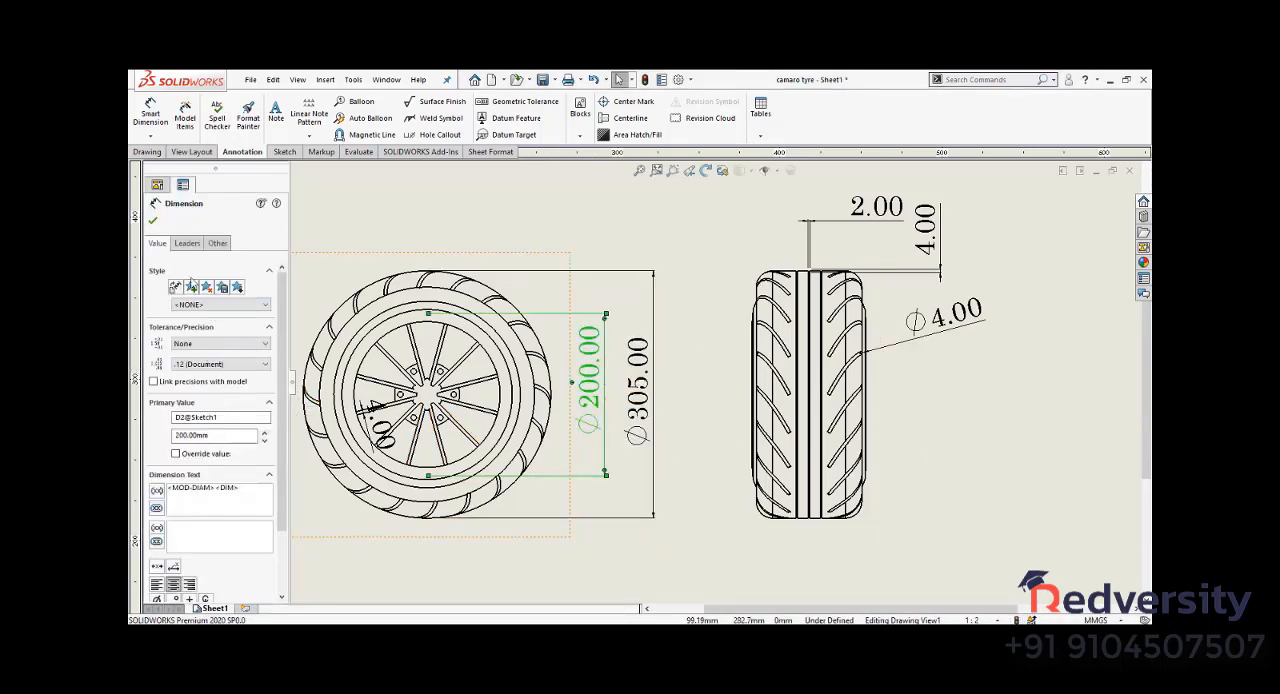
pyautogui.click(185, 243)
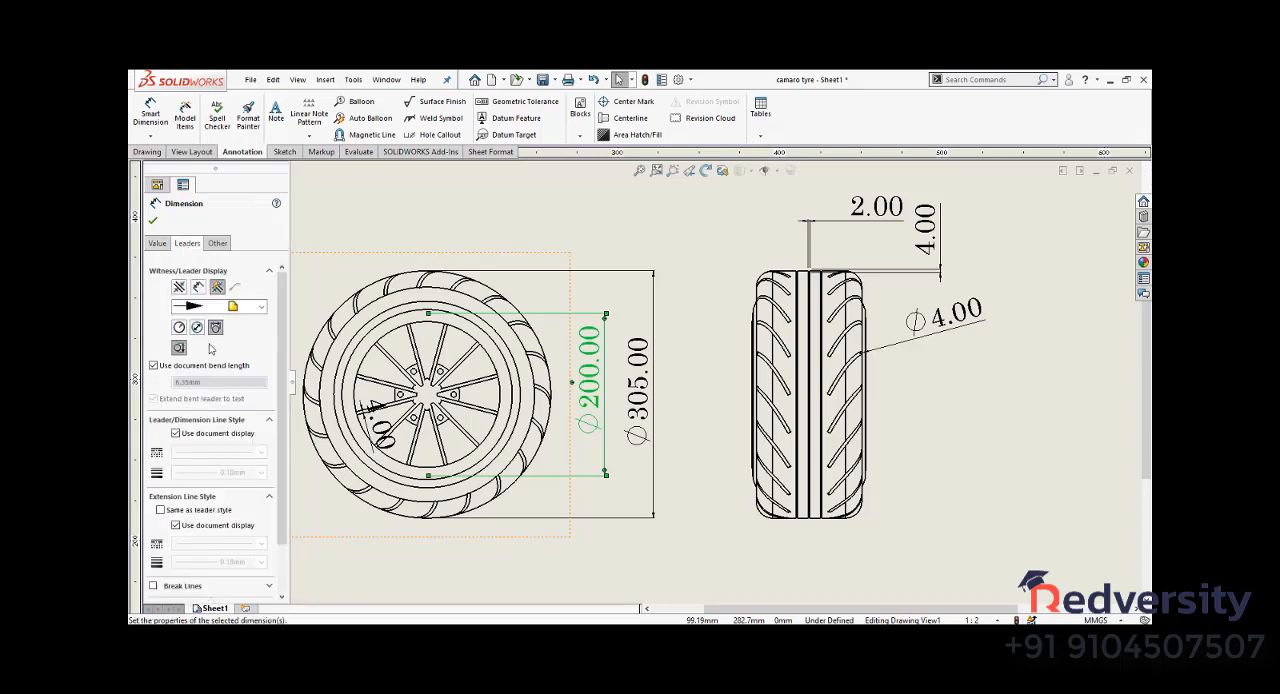
pyautogui.scroll(-2, 211, 348)
pyautogui.click(204, 308)
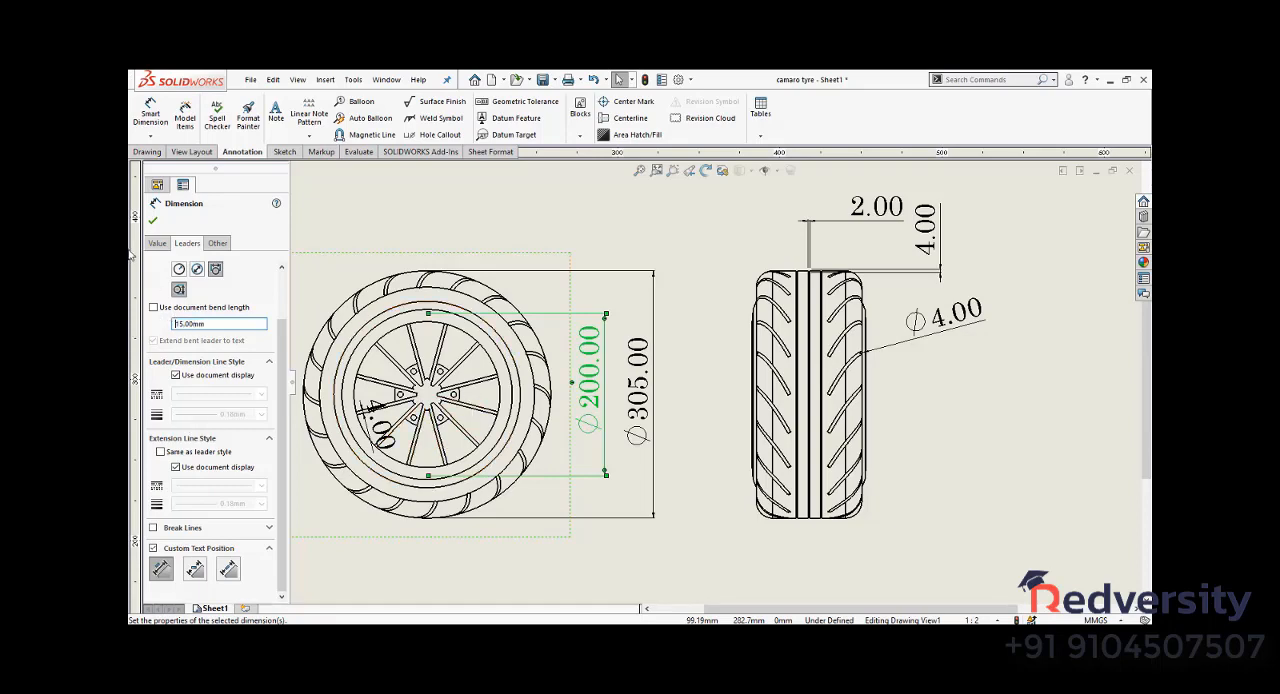
pyautogui.click(152, 220)
# - Examine the arrowhead, leader and extension line options of the 305.00 diameter dimension in the wheel view
pyautogui.scroll(-5, 655, 296)
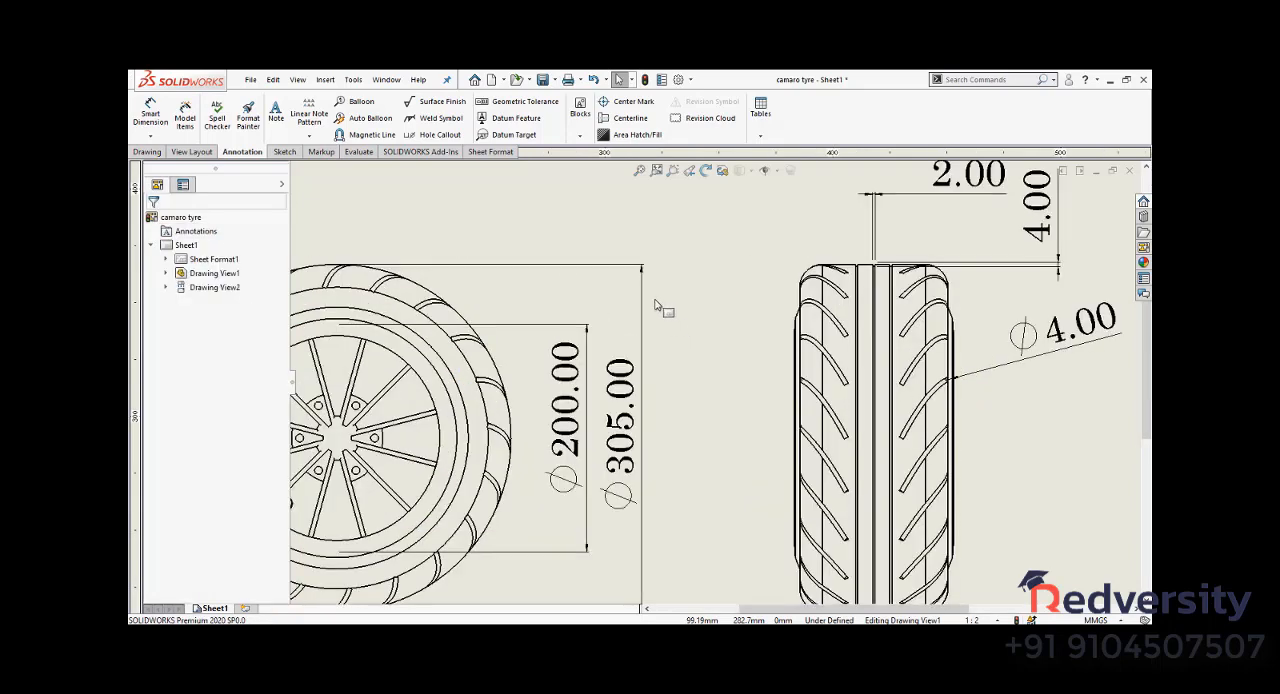
pyautogui.scroll(-2, 650, 292)
pyautogui.click(654, 300)
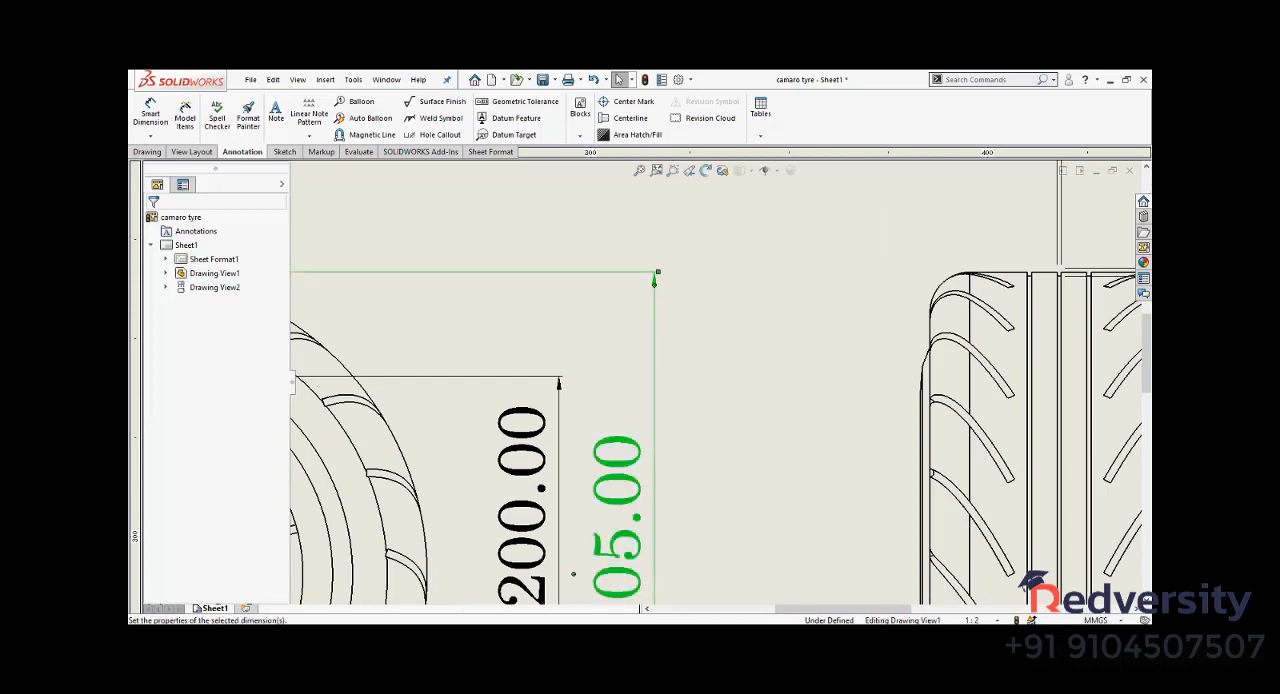
pyautogui.click(186, 243)
pyautogui.scroll(-2, 206, 423)
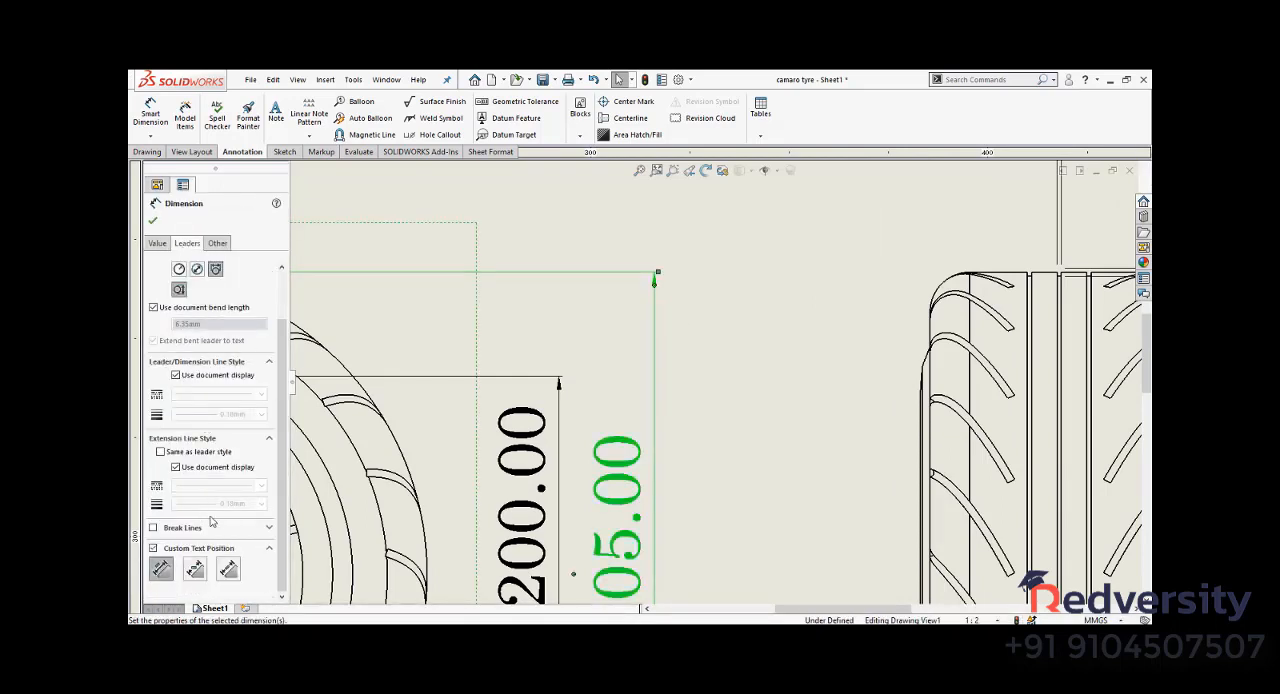
pyautogui.scroll(1, 211, 520)
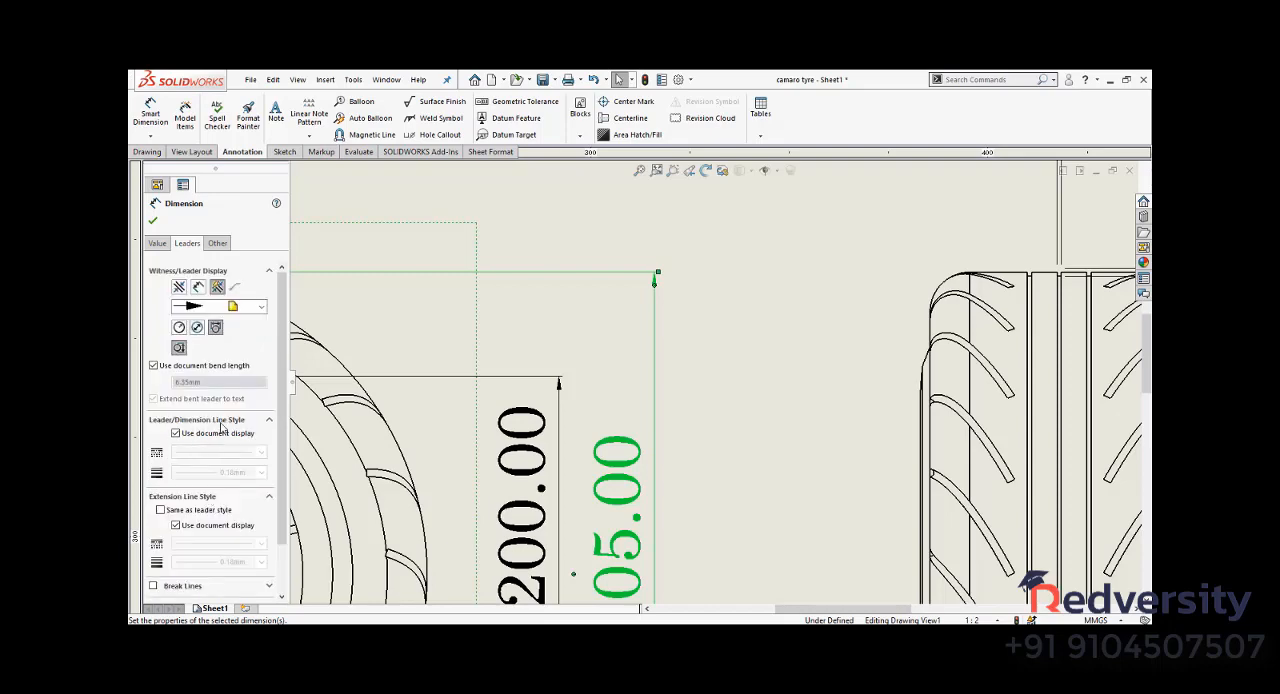
pyautogui.scroll(3, 635, 440)
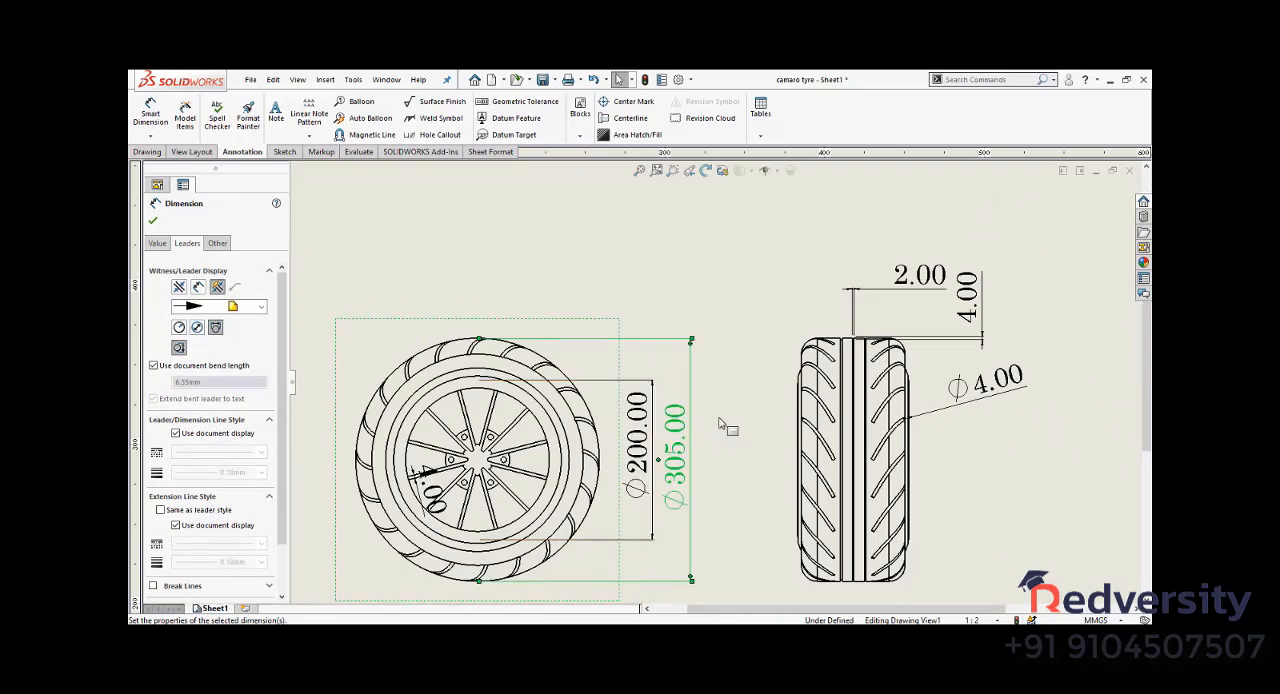
pyautogui.scroll(-2, 718, 424)
pyautogui.scroll(3, 718, 424)
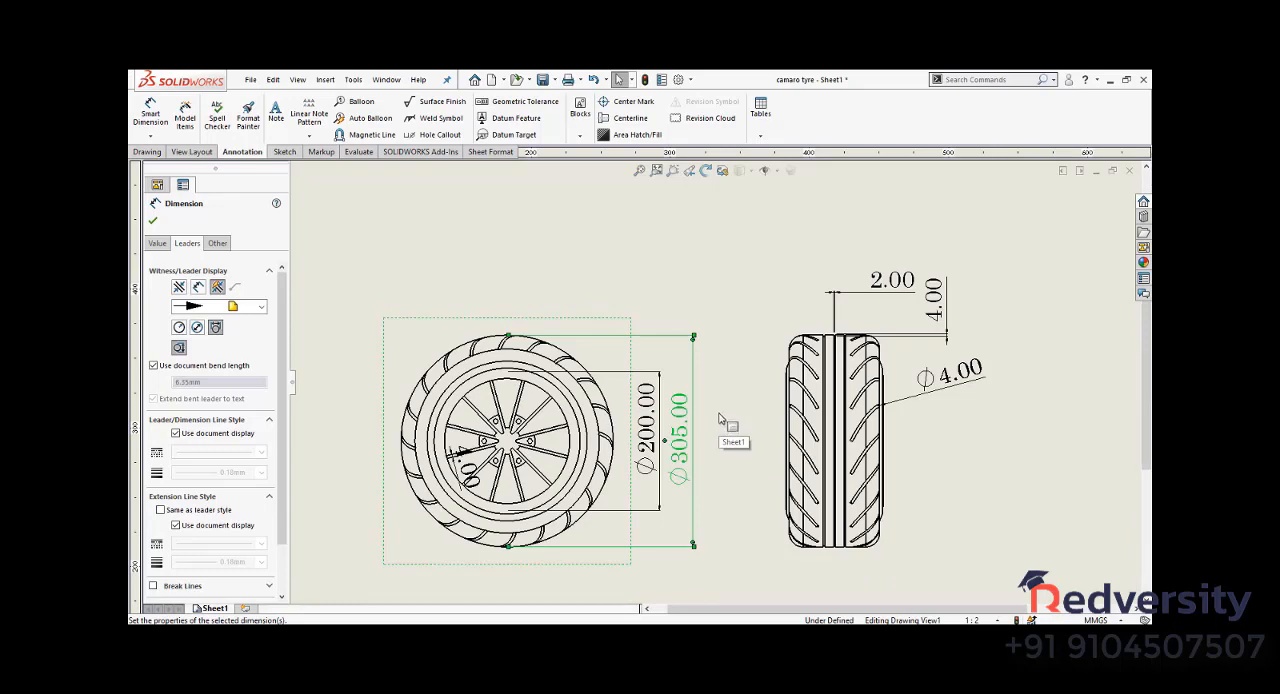
pyautogui.click(618, 298)
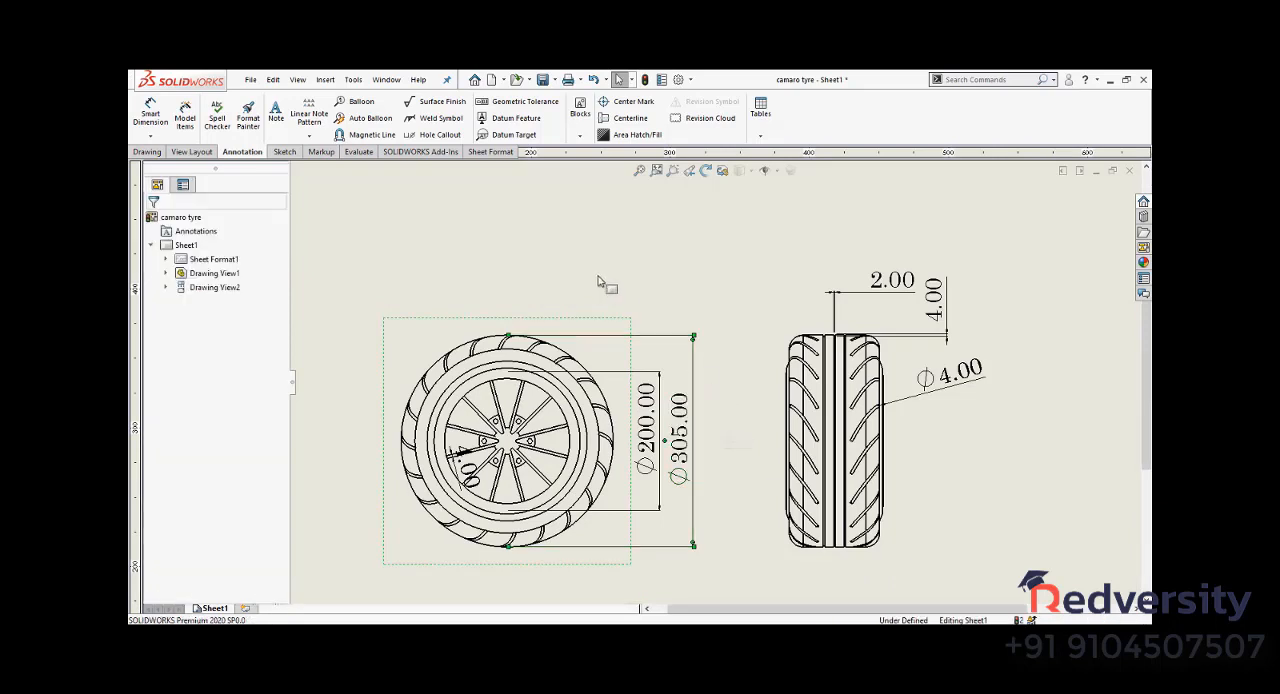
# - Create a section view with a vertical cutting line through the spoked wheel's centre, and place it beyond the tread view
pyautogui.scroll(4, 894, 363)
pyautogui.scroll(-1, 880, 341)
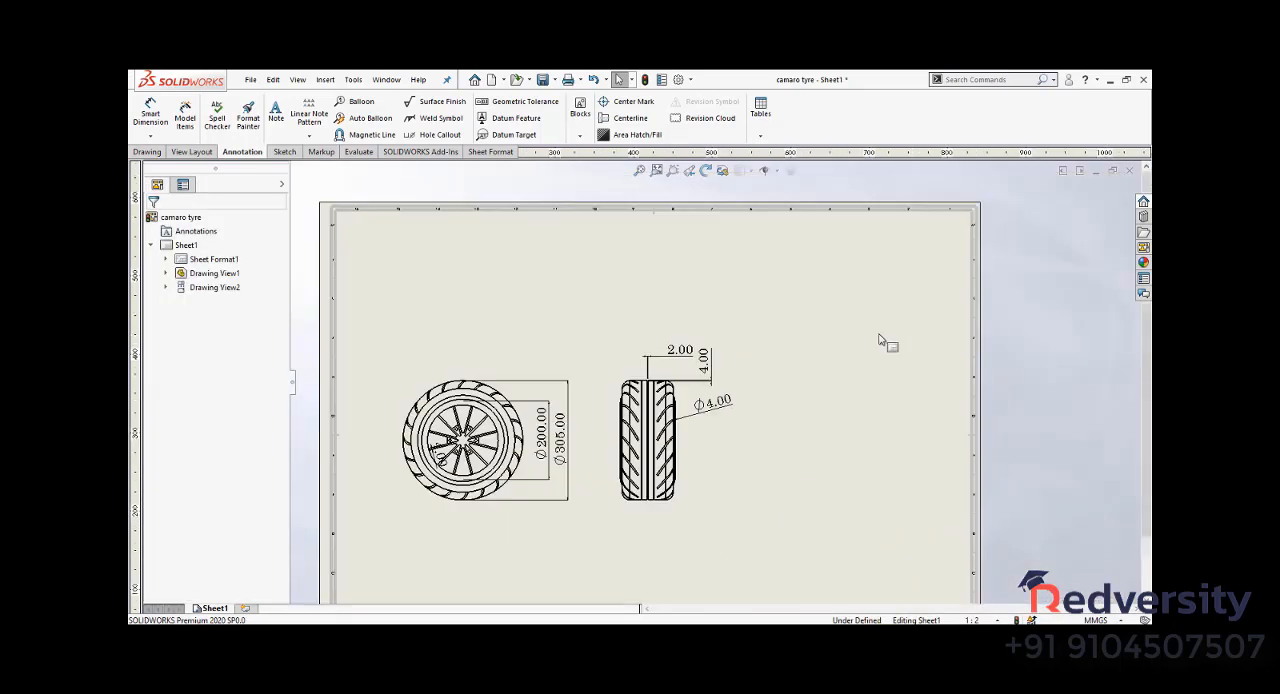
pyautogui.click(147, 151)
pyautogui.click(243, 113)
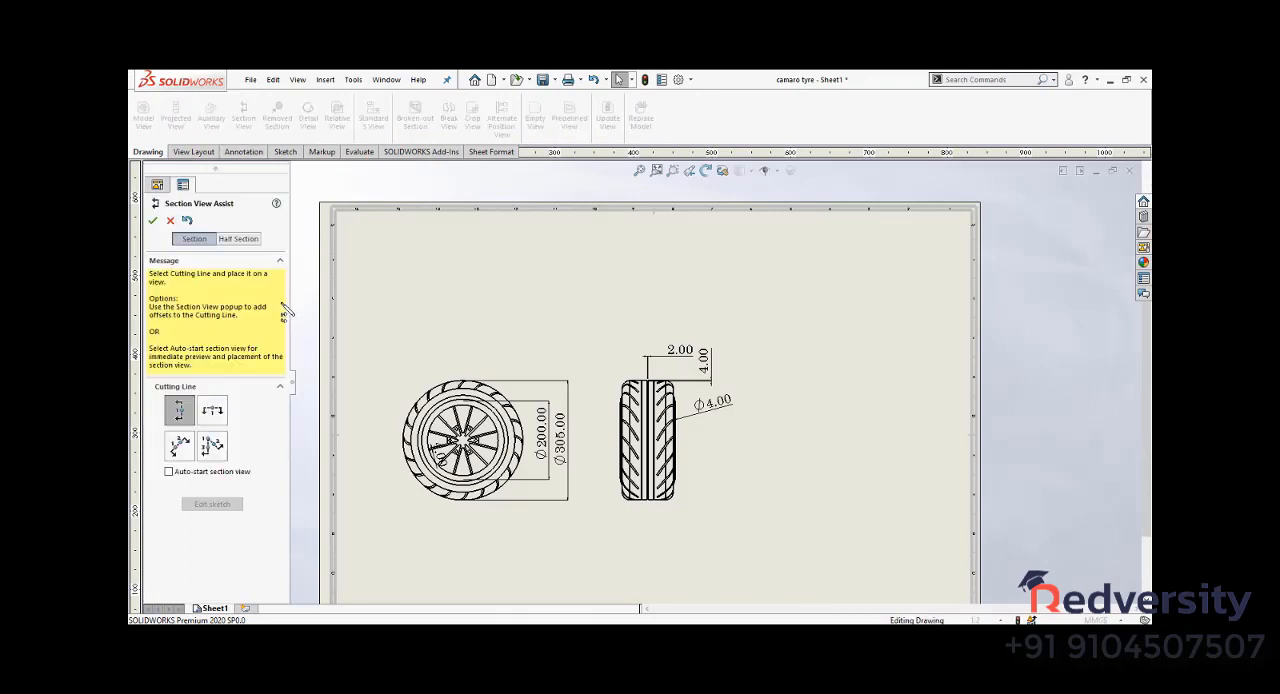
pyautogui.click(479, 455)
pyautogui.click(418, 462)
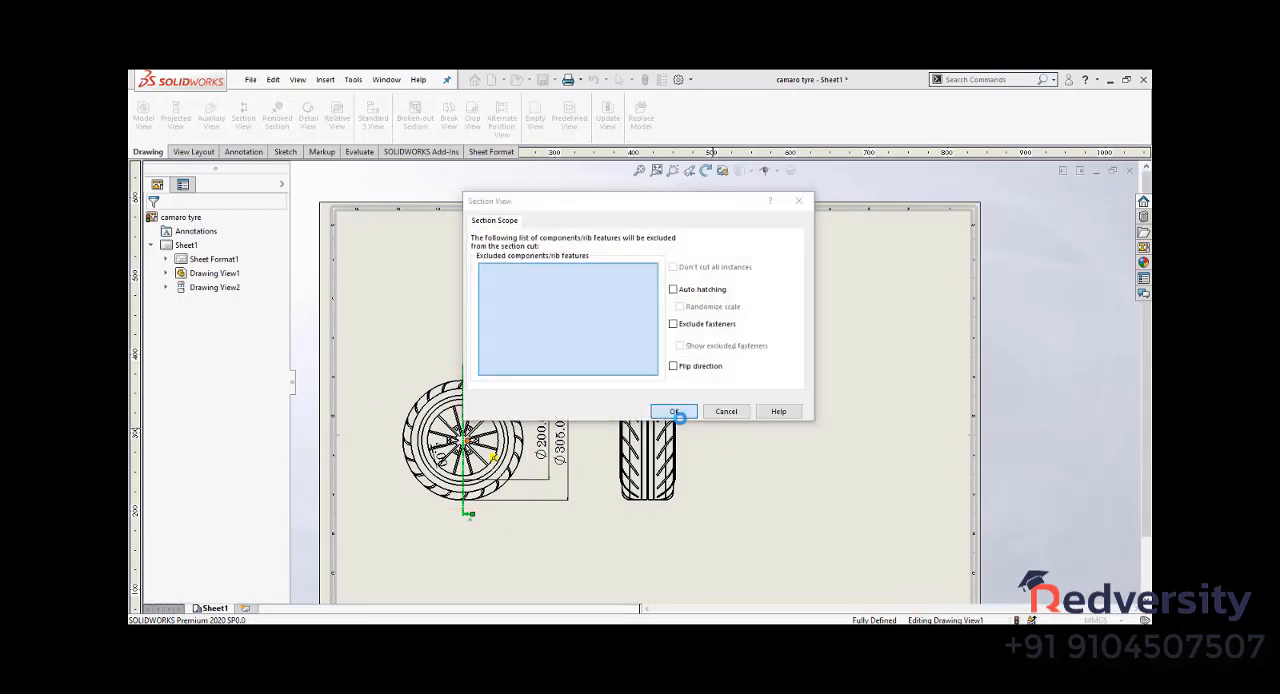
pyautogui.click(671, 410)
pyautogui.click(813, 438)
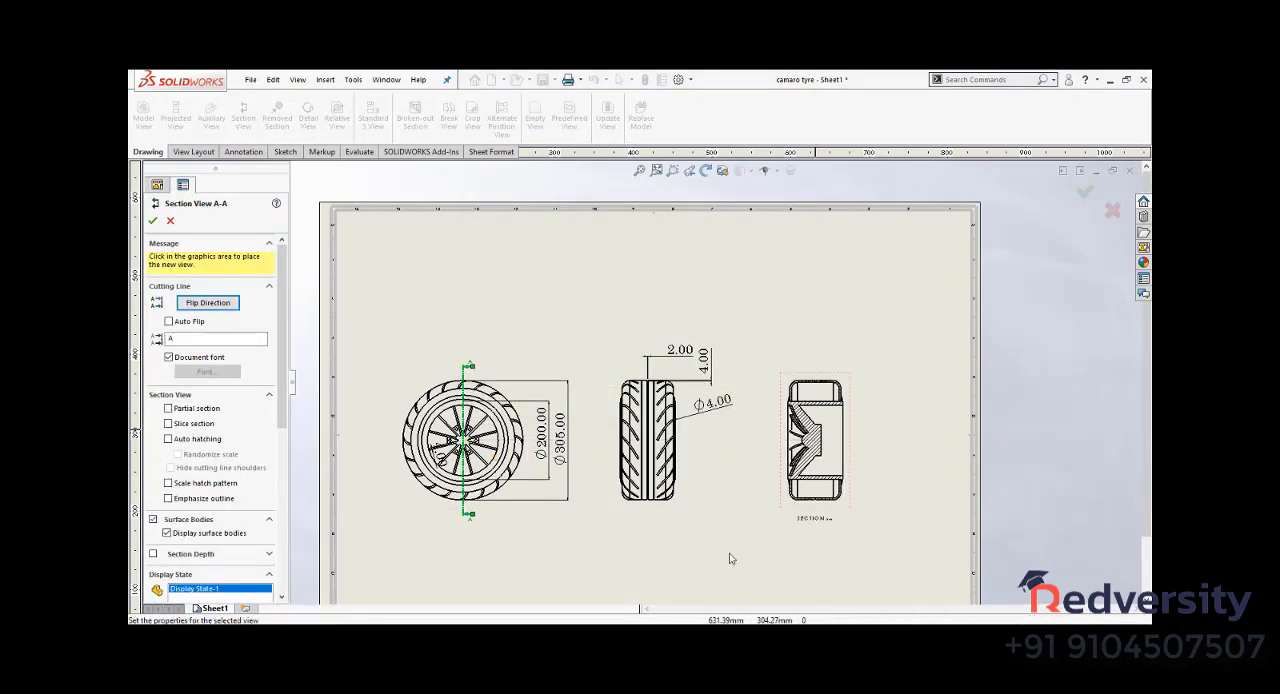
# - Create a section view with a horizontal cutting line through the middle of the tread view, and place it above that view
pyautogui.click(257, 118)
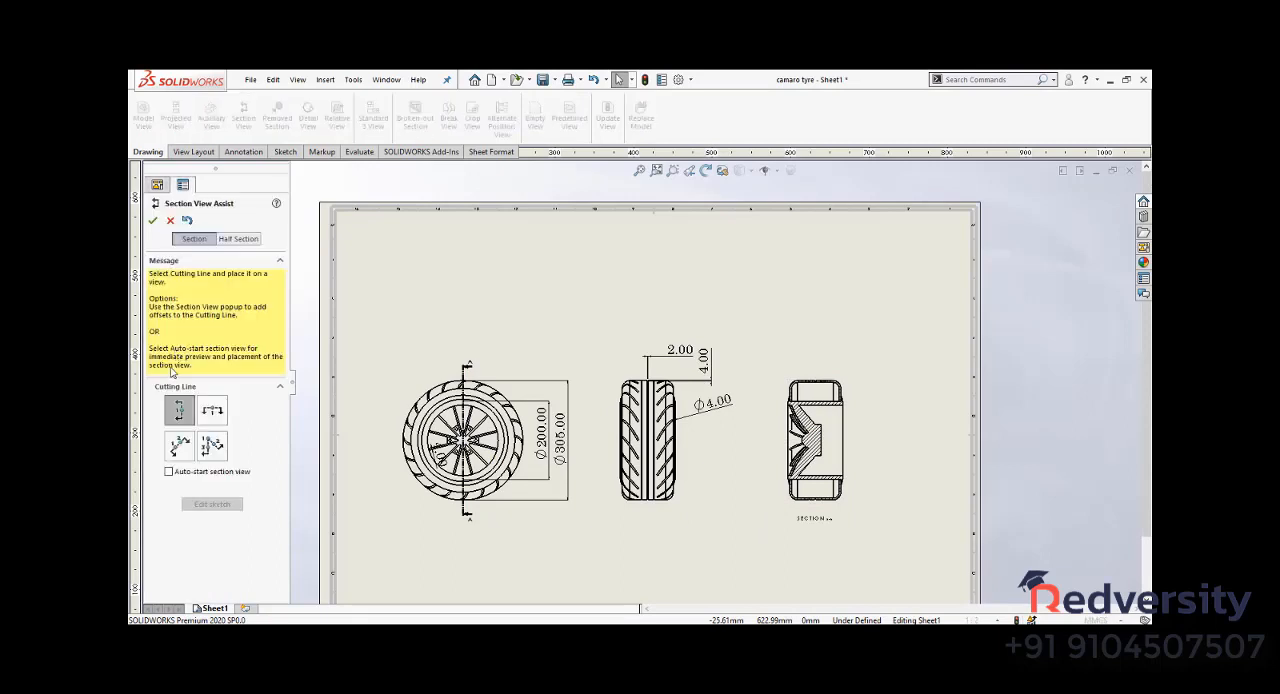
pyautogui.click(211, 410)
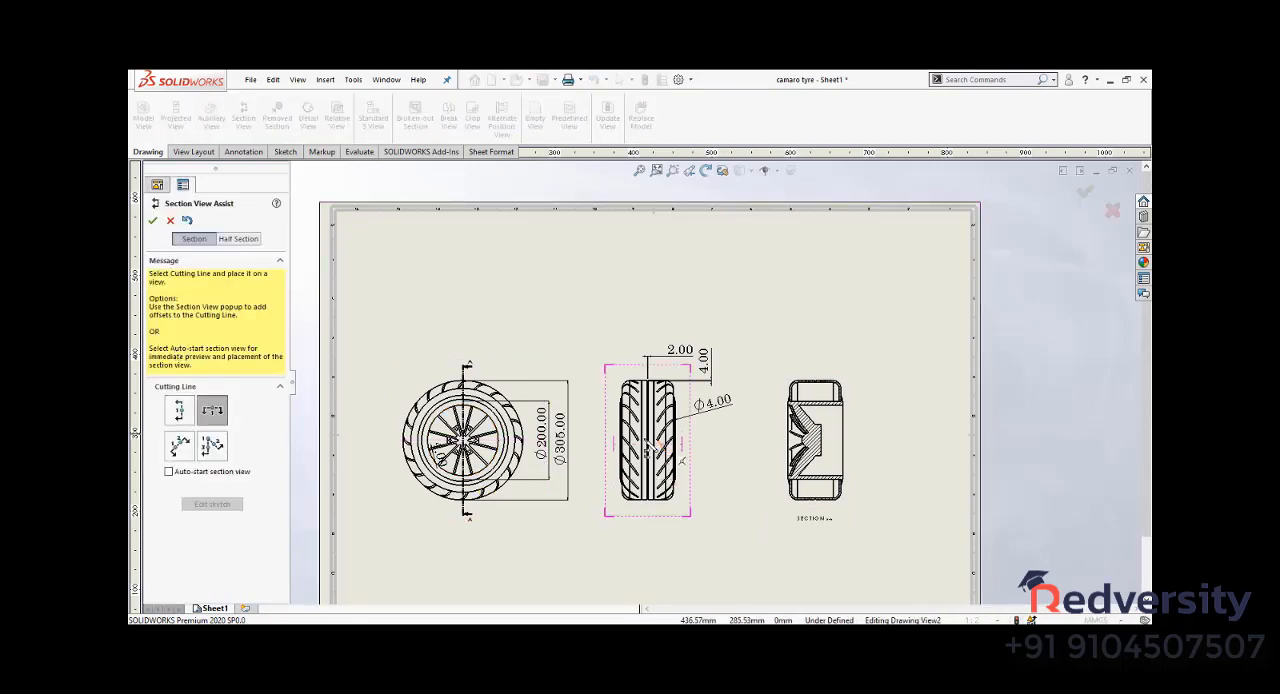
pyautogui.click(650, 436)
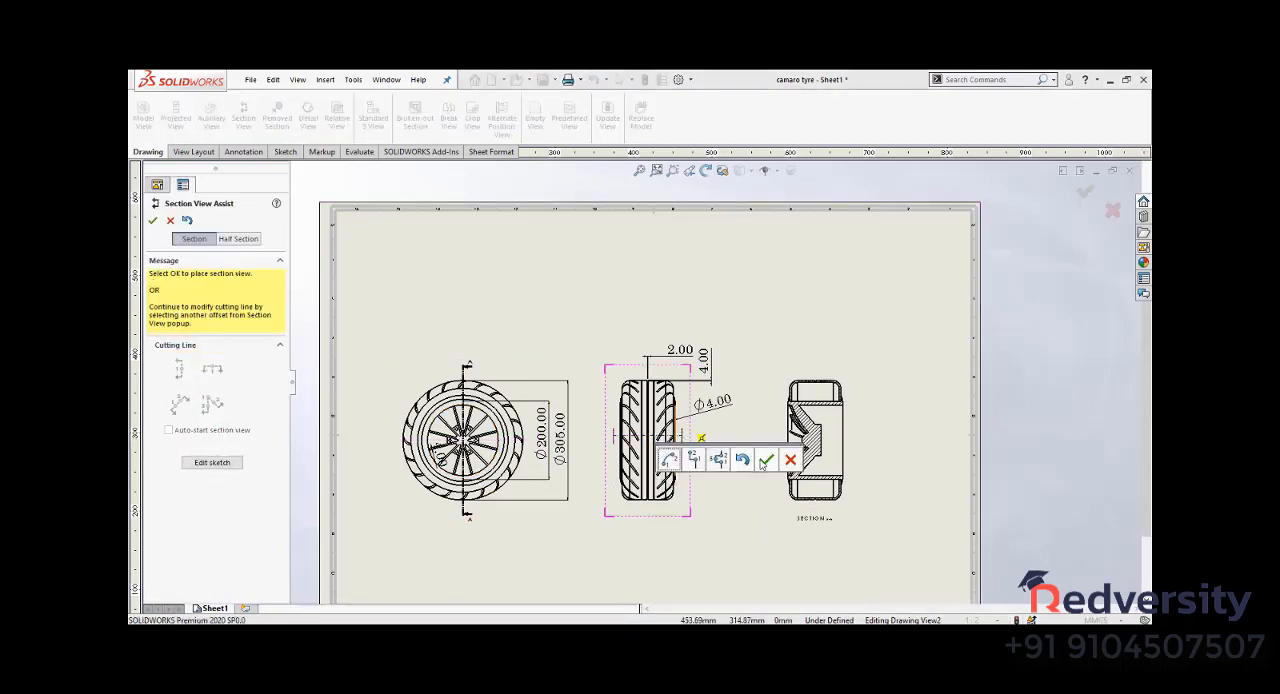
pyautogui.click(766, 461)
pyautogui.click(672, 407)
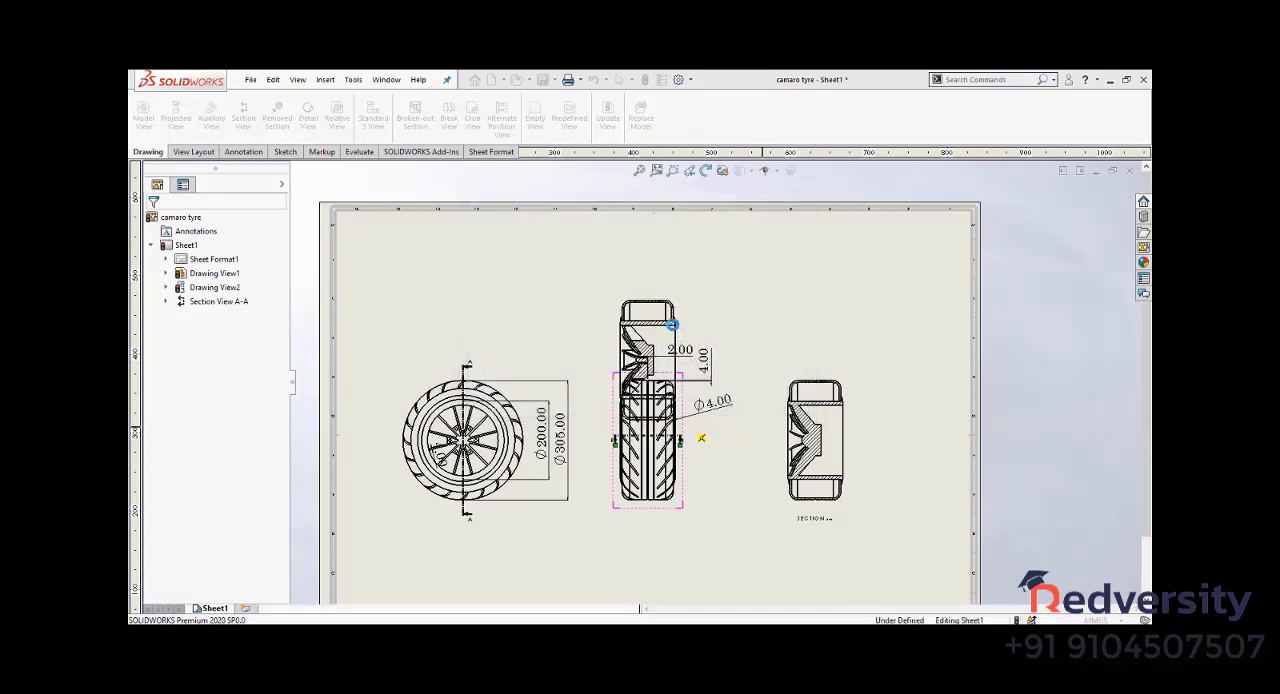
pyautogui.click(670, 286)
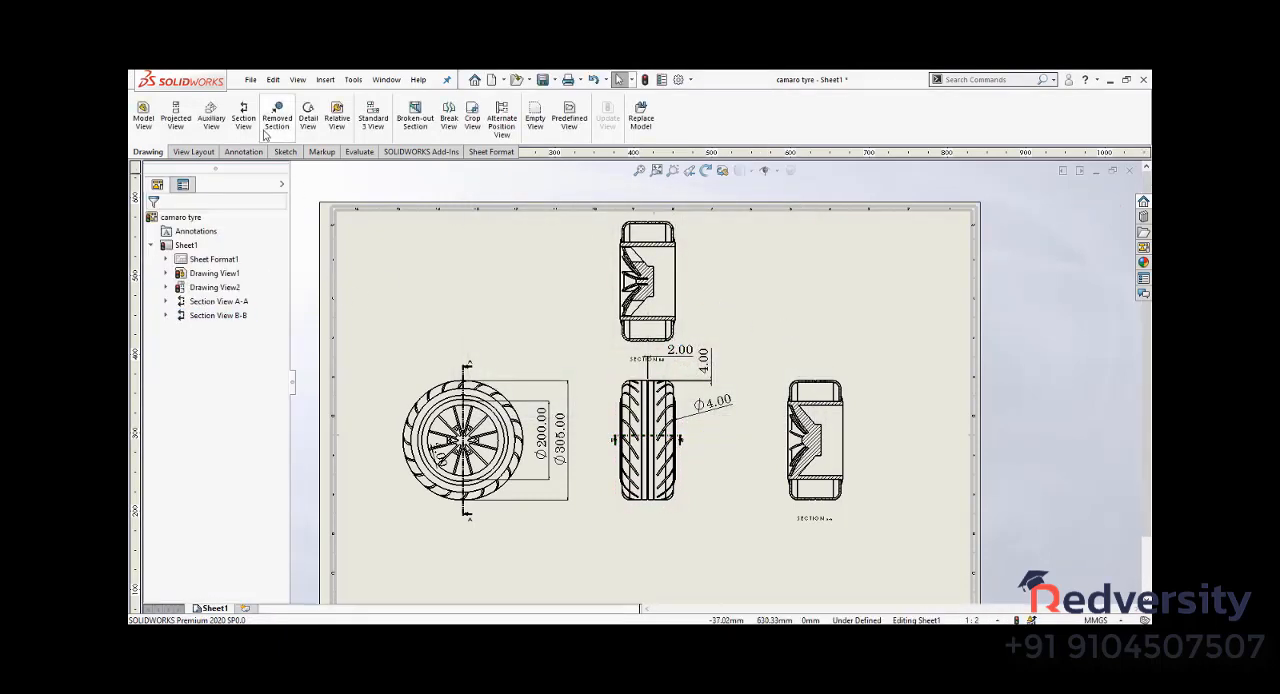
# - Create a half section view of the spoked wheel, cutting upward and rightward from its centre, and place it beyond the first section view
pyautogui.click(244, 120)
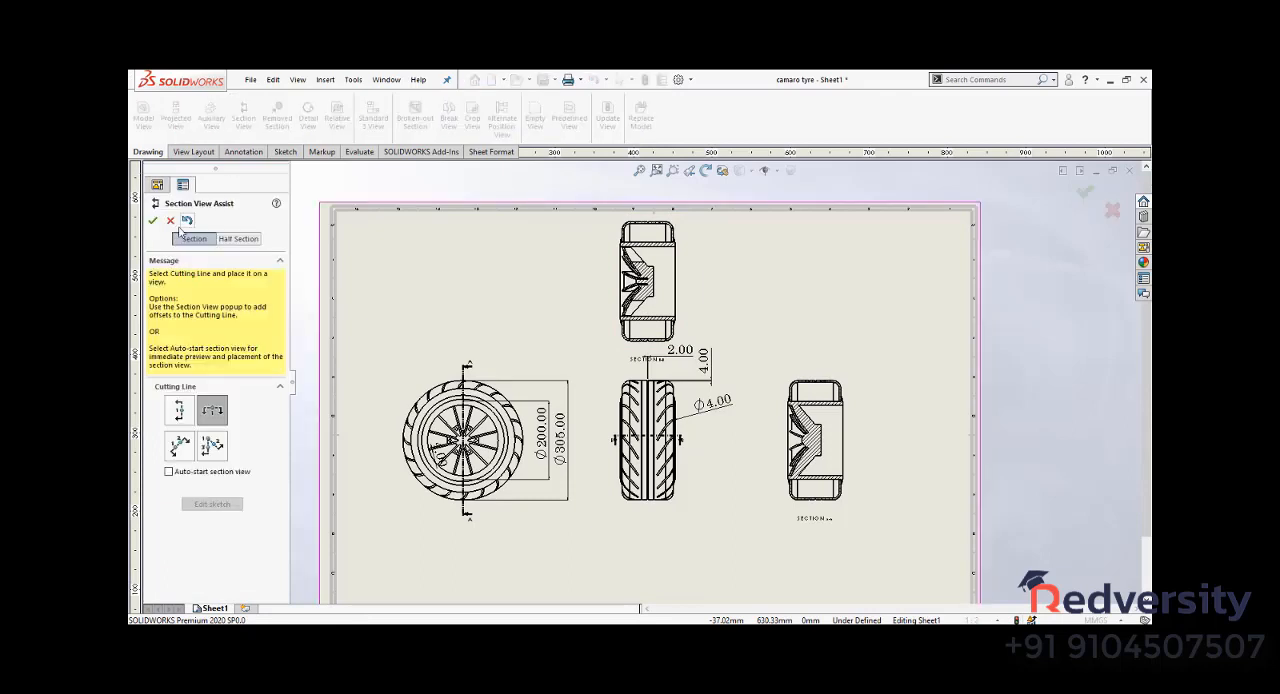
pyautogui.click(246, 239)
pyautogui.click(208, 324)
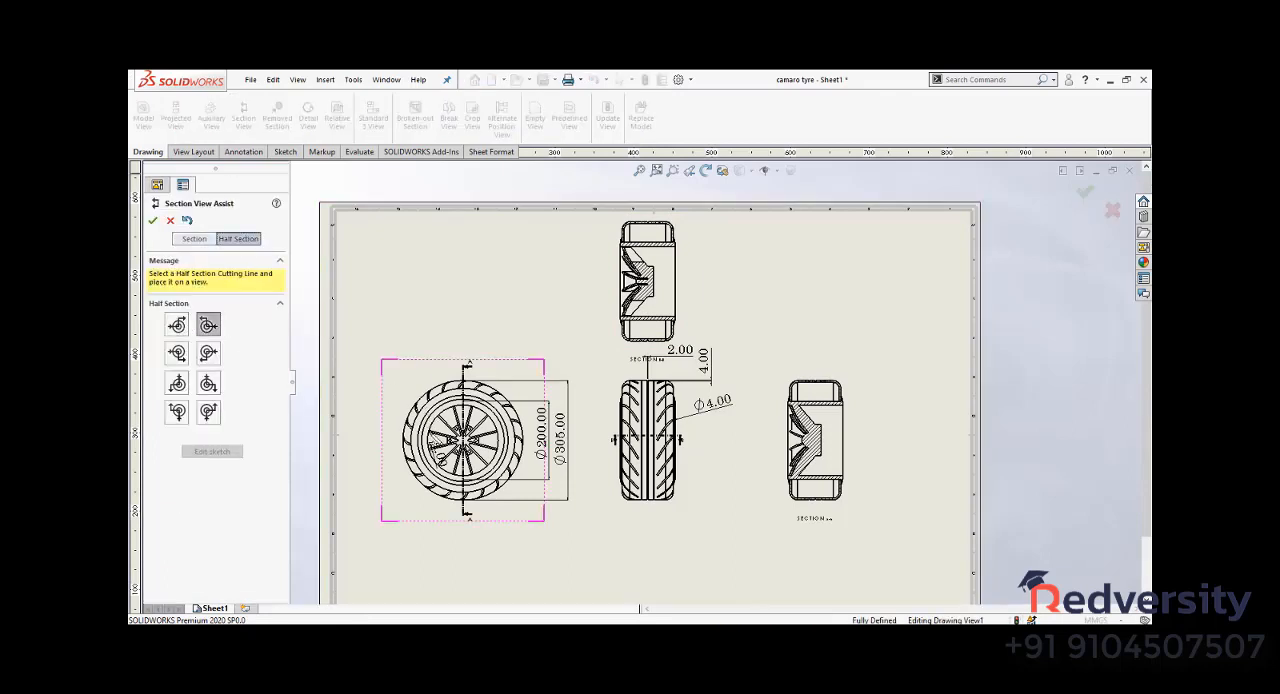
pyautogui.click(465, 440)
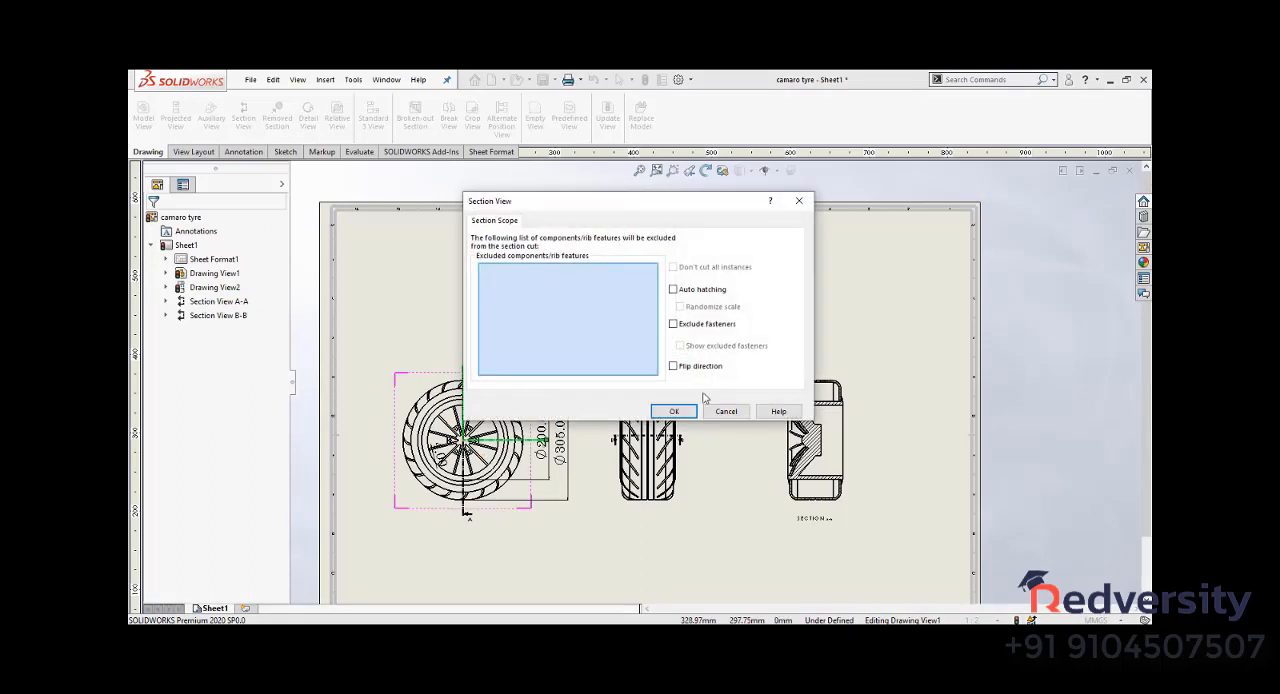
pyautogui.click(674, 412)
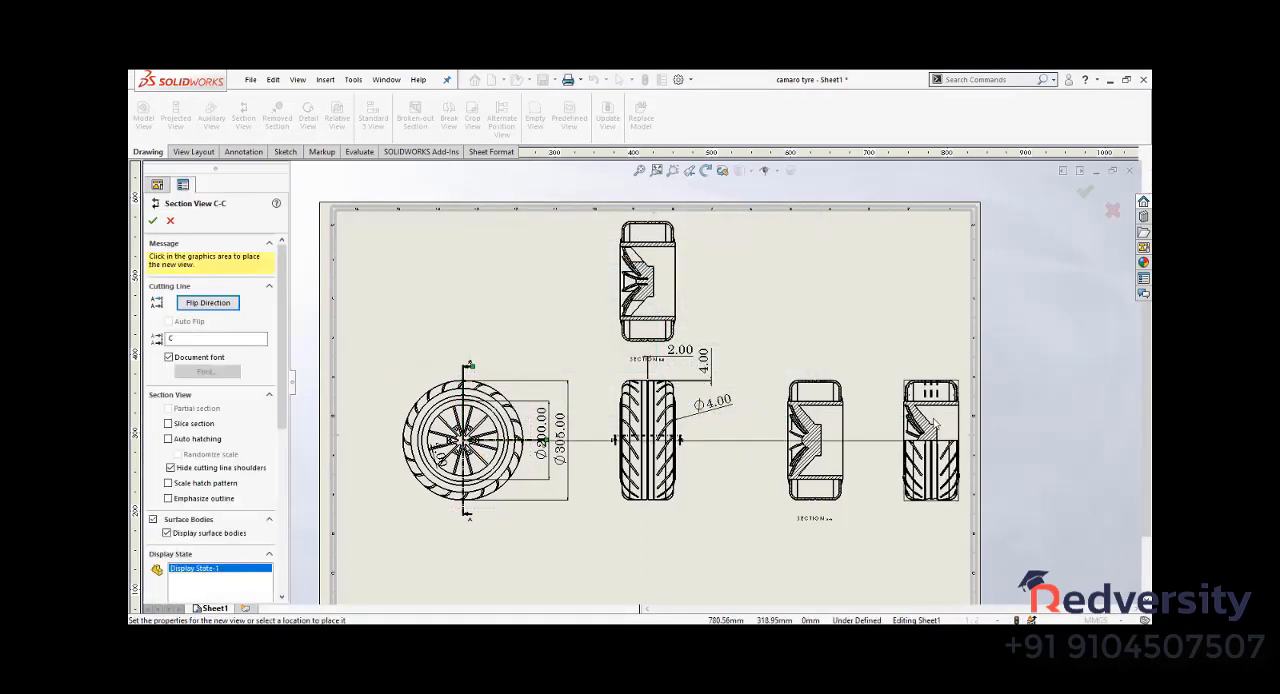
pyautogui.click(931, 418)
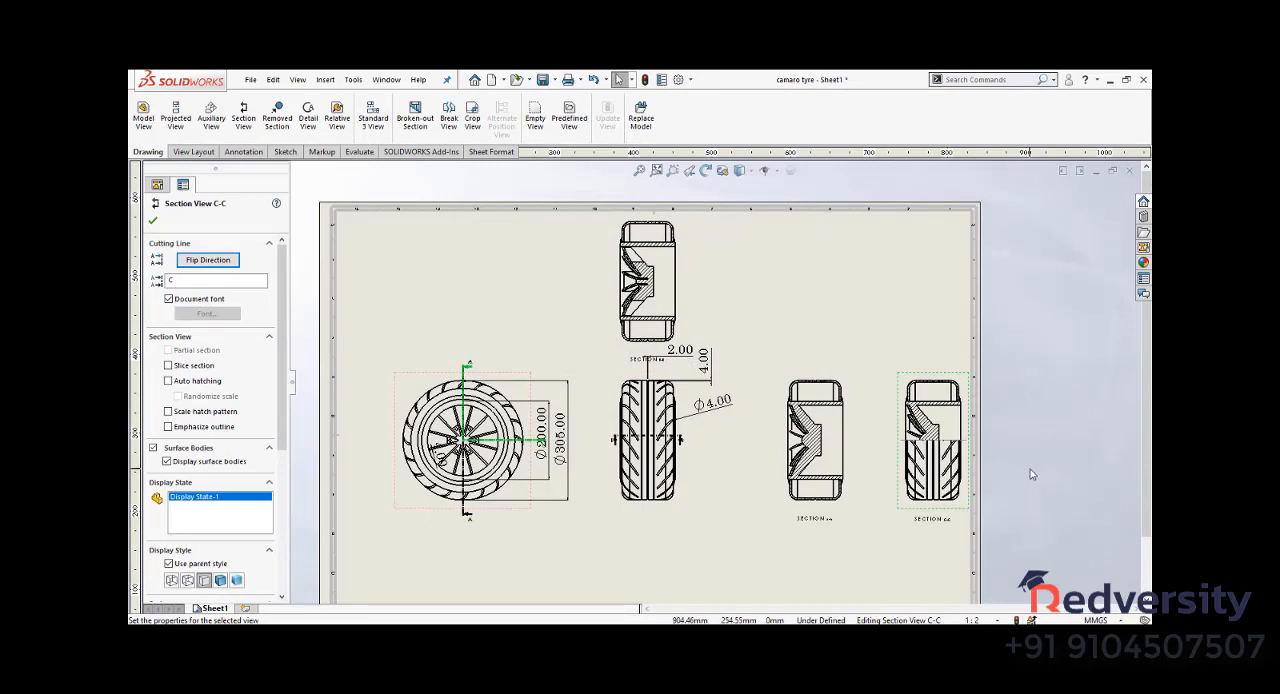
pyautogui.click(1032, 474)
# - Create a circular detail view of the upper right tyre corner in section A-A, and place it above and to the right
pyautogui.scroll(-1, 1032, 474)
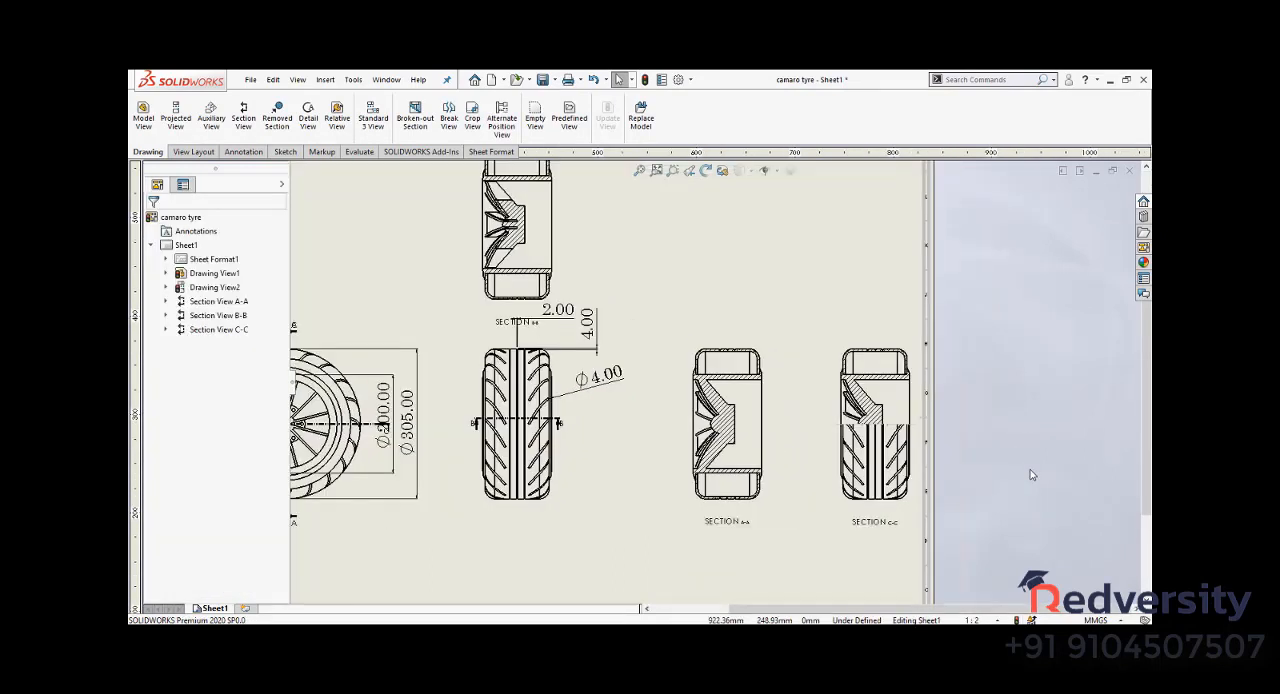
pyautogui.scroll(4, 1032, 474)
pyautogui.scroll(-1, 872, 438)
pyautogui.scroll(-1, 872, 438)
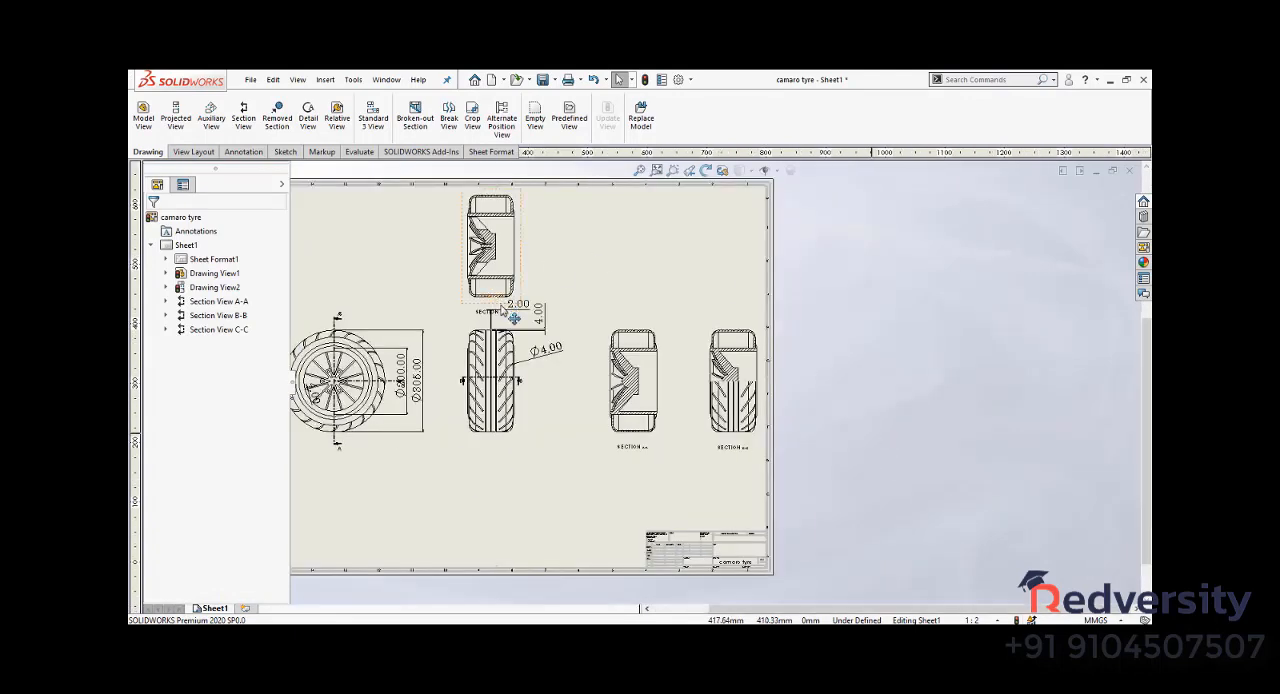
pyautogui.scroll(-1, 771, 371)
pyautogui.scroll(-1, 834, 300)
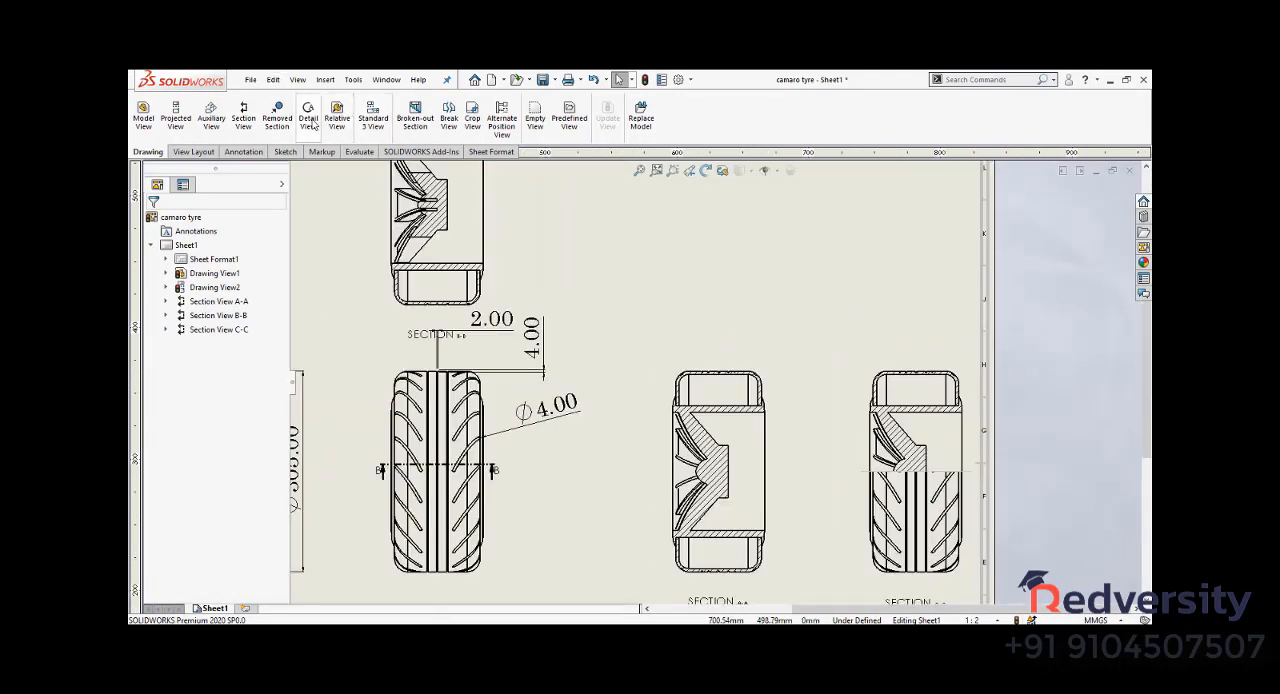
pyautogui.click(773, 361)
pyautogui.click(743, 413)
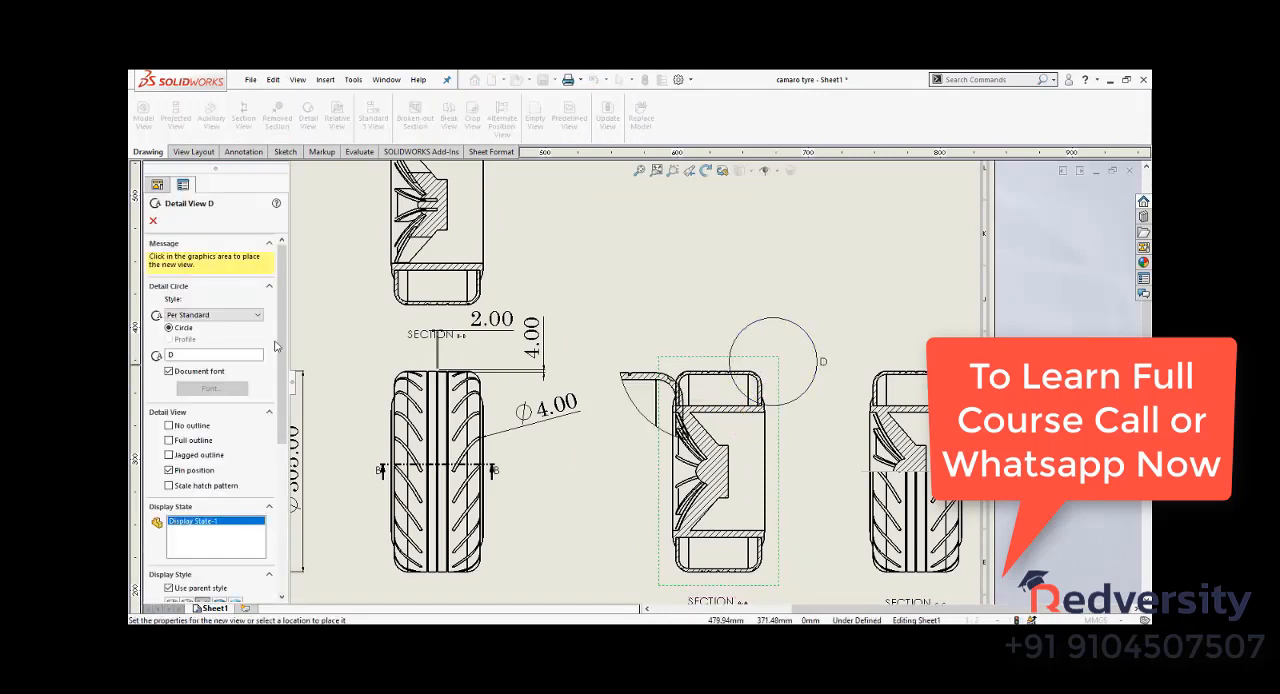
pyautogui.click(945, 292)
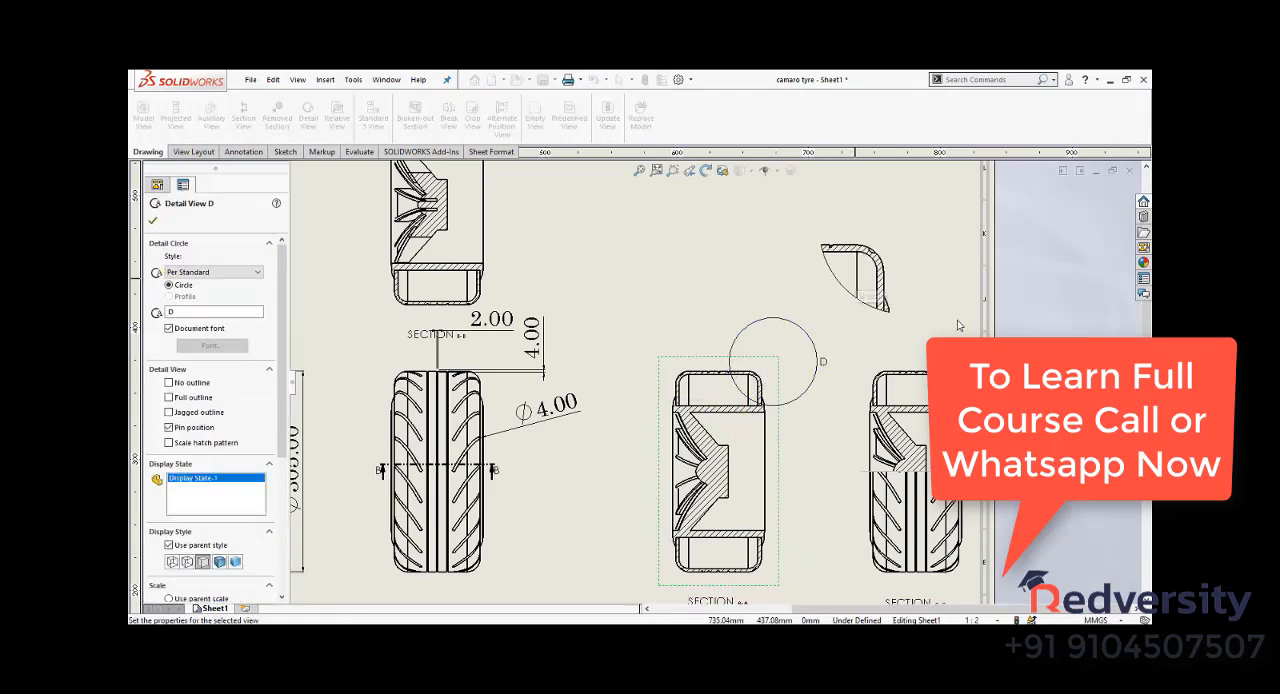
pyautogui.press('Escape')
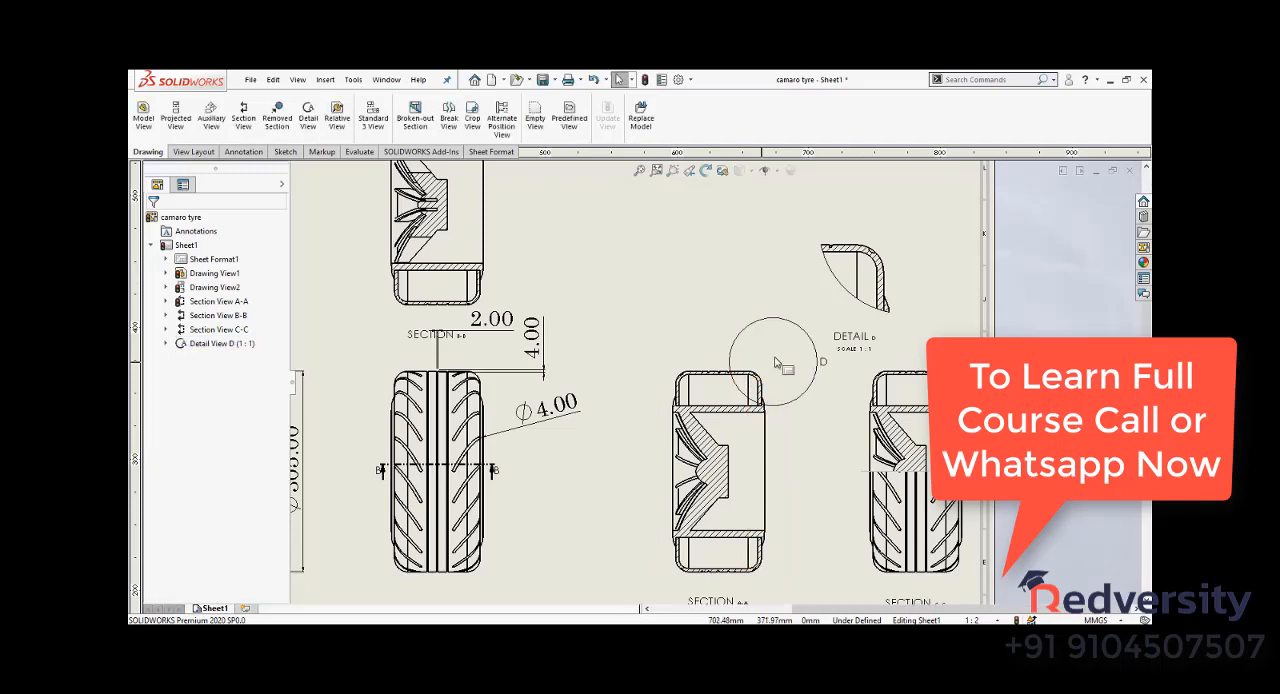
# - Apply the sheet scale to the detail view, switch it back to a custom scale, and open the list of preset scale ratios
pyautogui.scroll(-3, 880, 250)
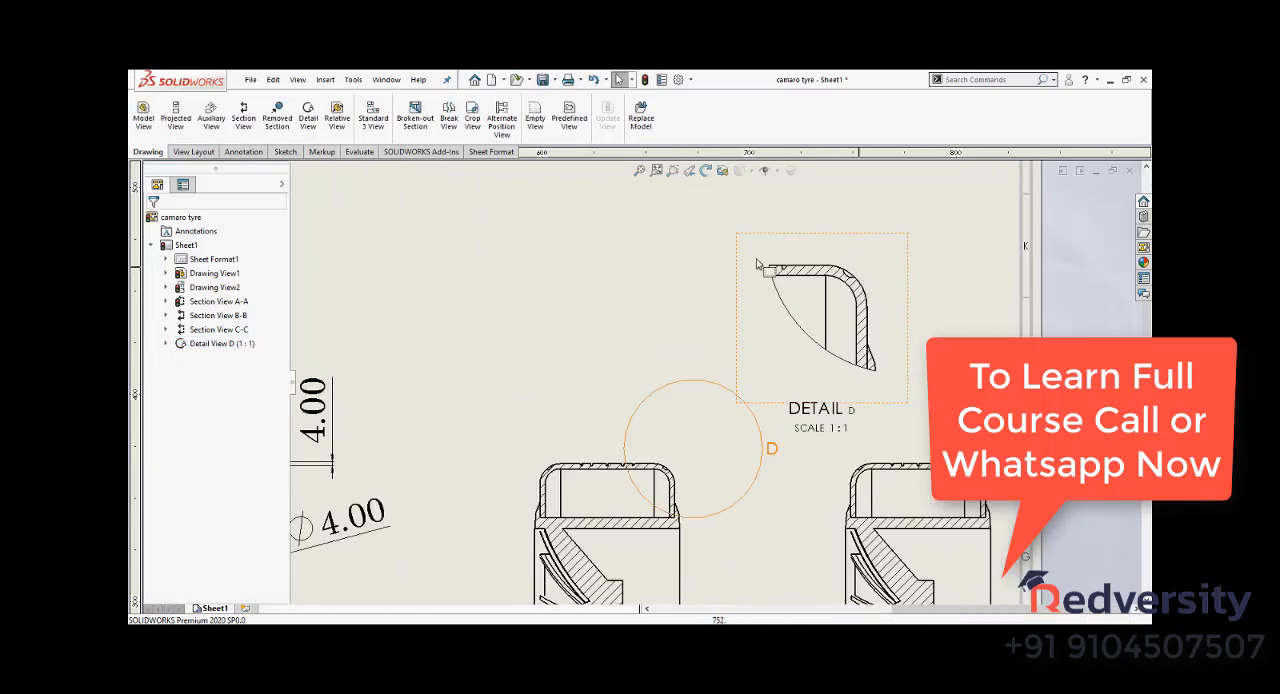
pyautogui.click(890, 406)
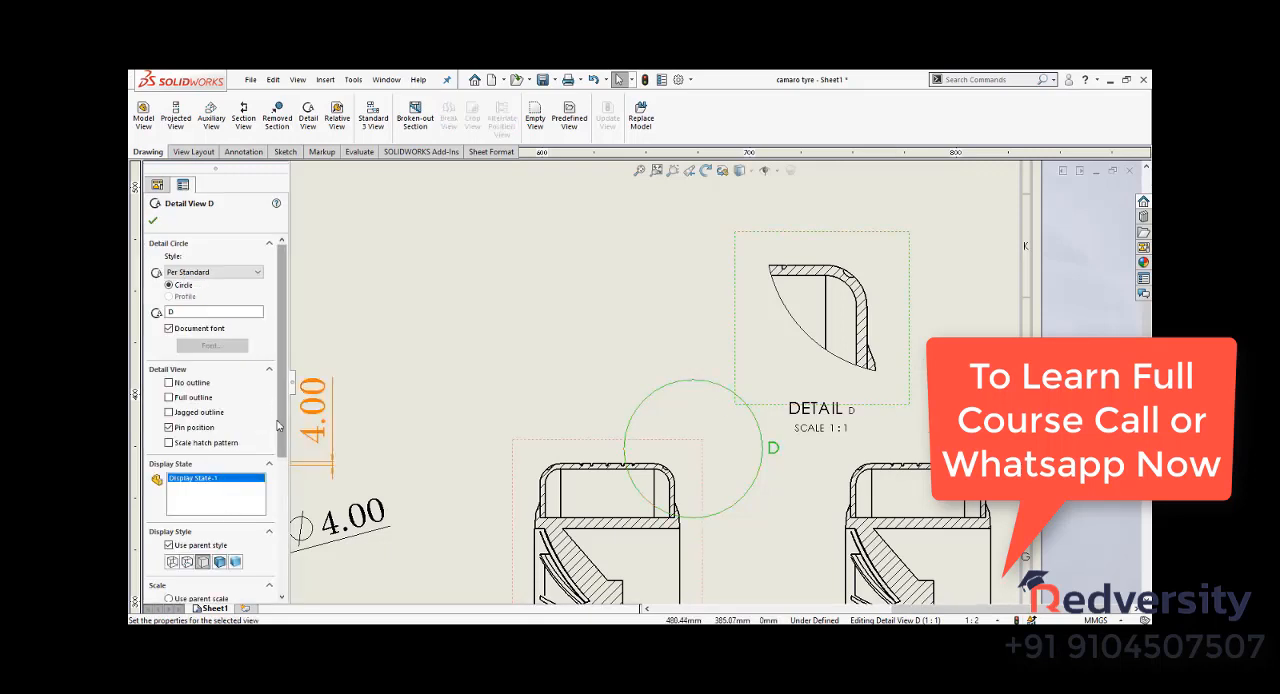
pyautogui.scroll(-5, 275, 410)
pyautogui.click(190, 461)
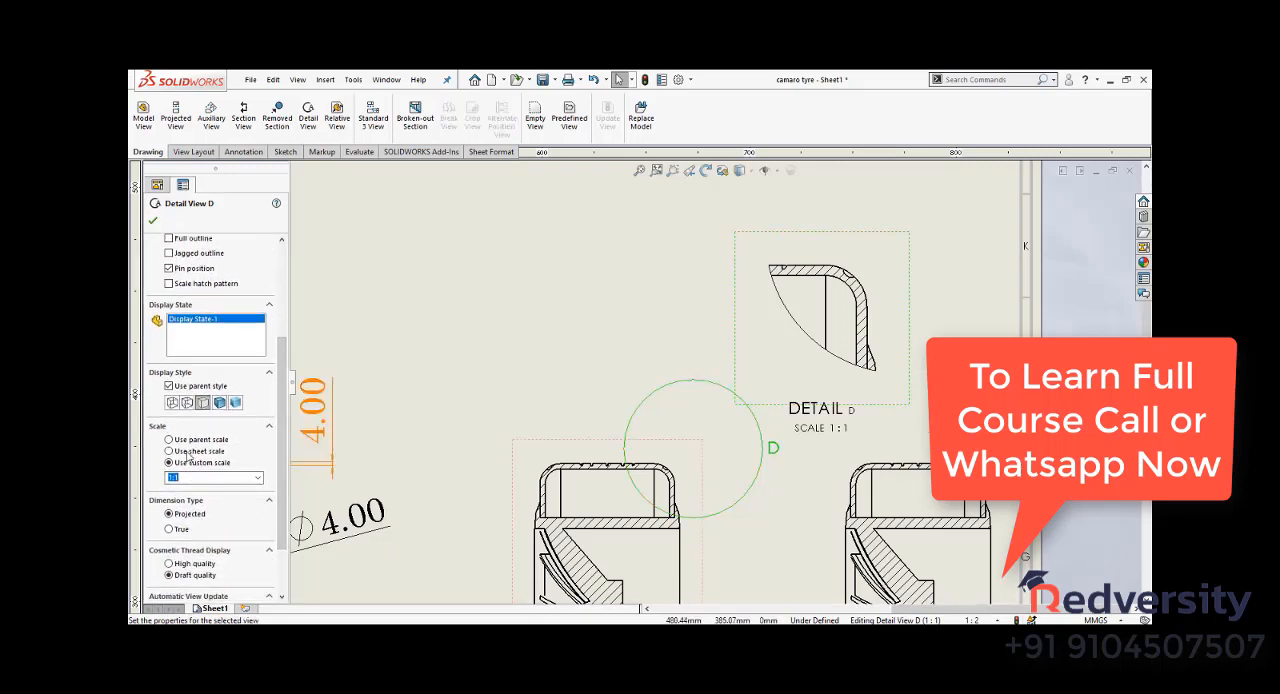
pyautogui.click(188, 452)
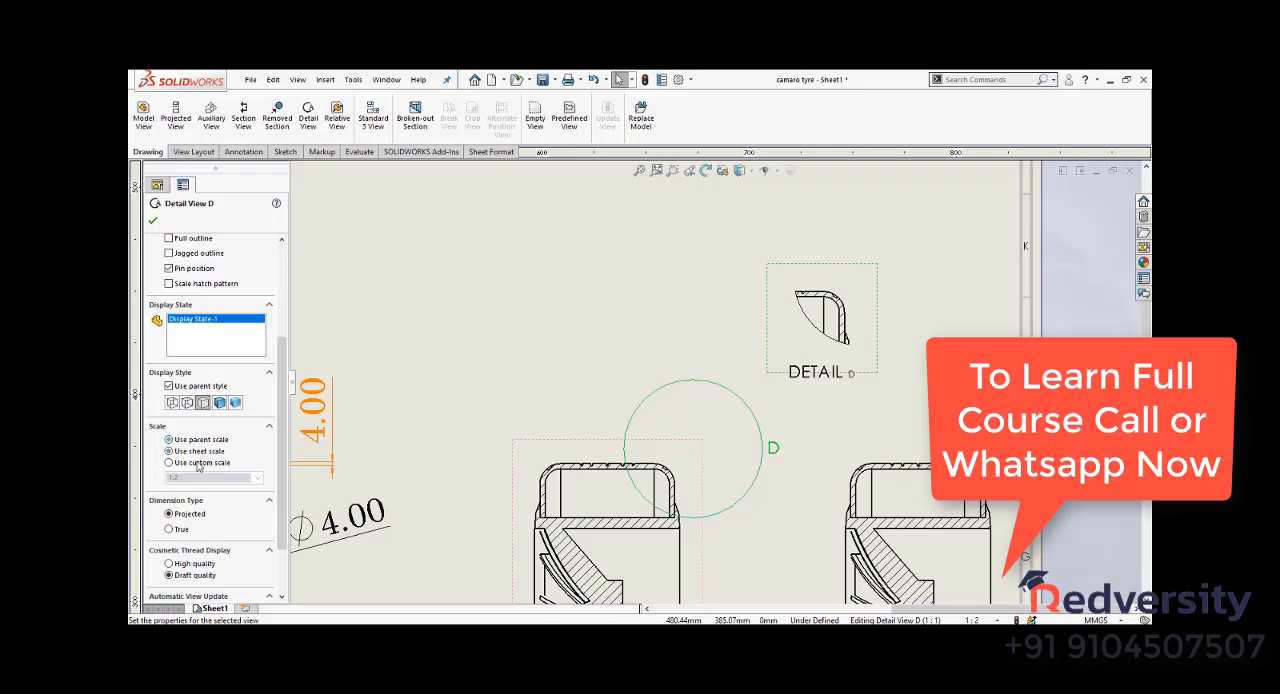
pyautogui.click(198, 464)
pyautogui.click(256, 477)
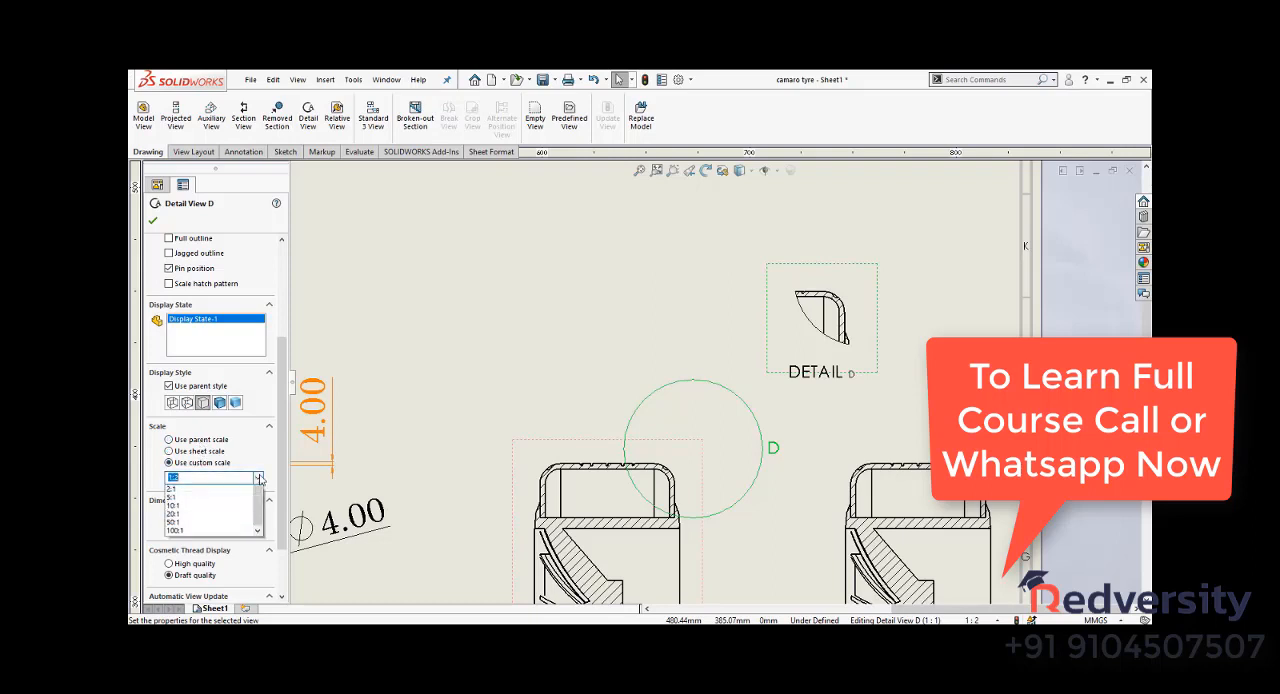